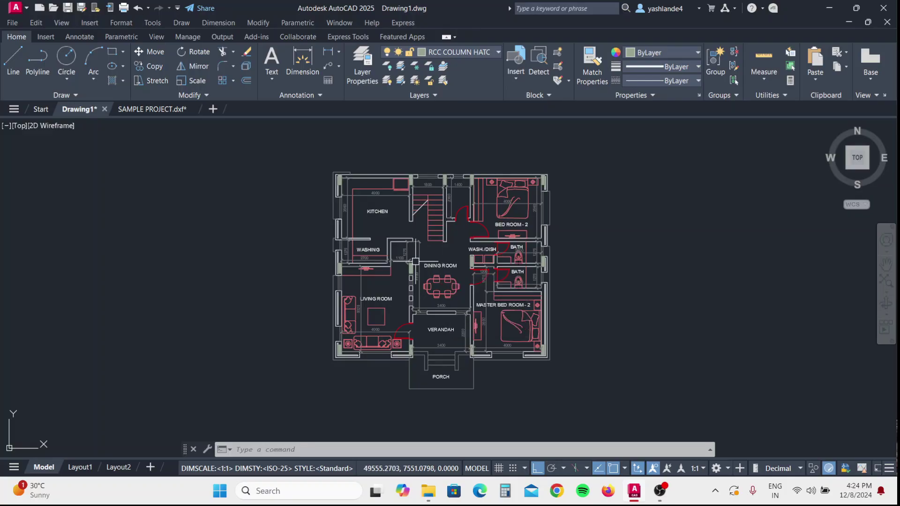
- Examine the SAMPLE PROJECT.dxf framing plan, including its beam outlines, columns and the layer of the upper centre line
click(151, 108)
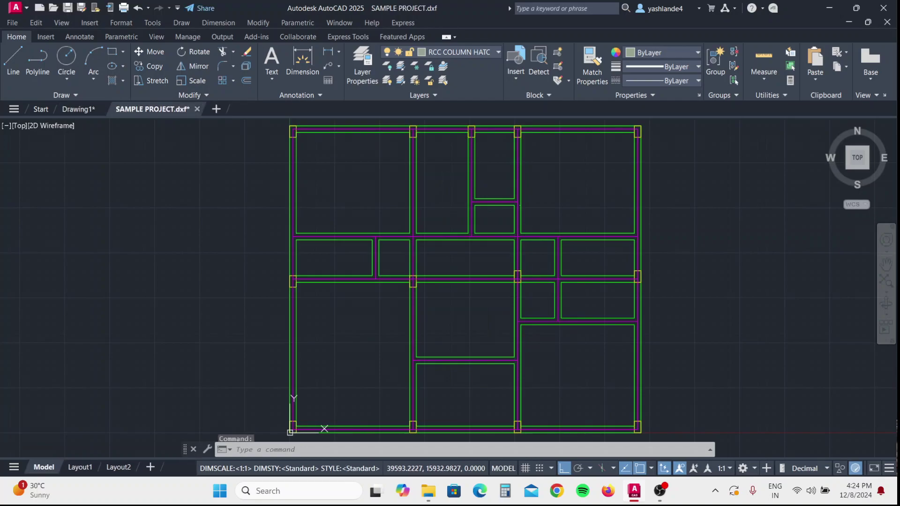
scroll(335, 160, up, 4)
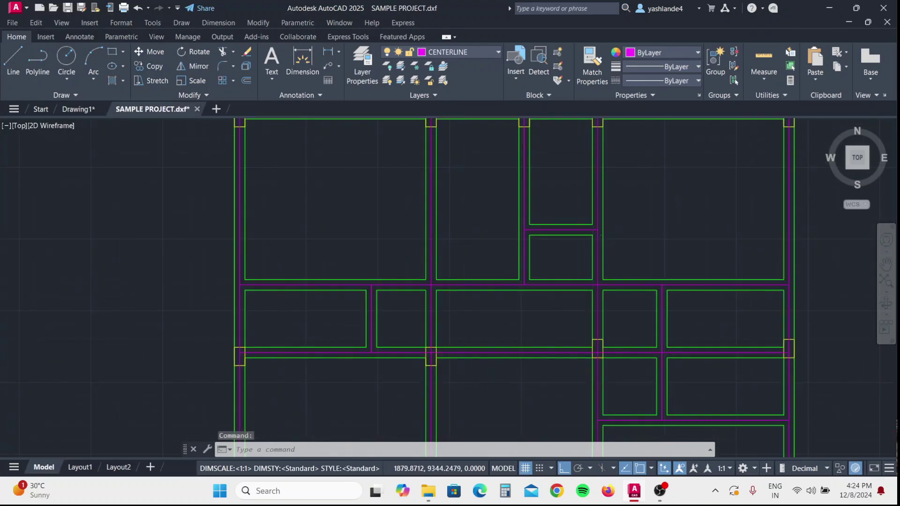
scroll(328, 169, down, 3)
scroll(278, 141, up, 5)
middle_drag(319, 234, 326, 271)
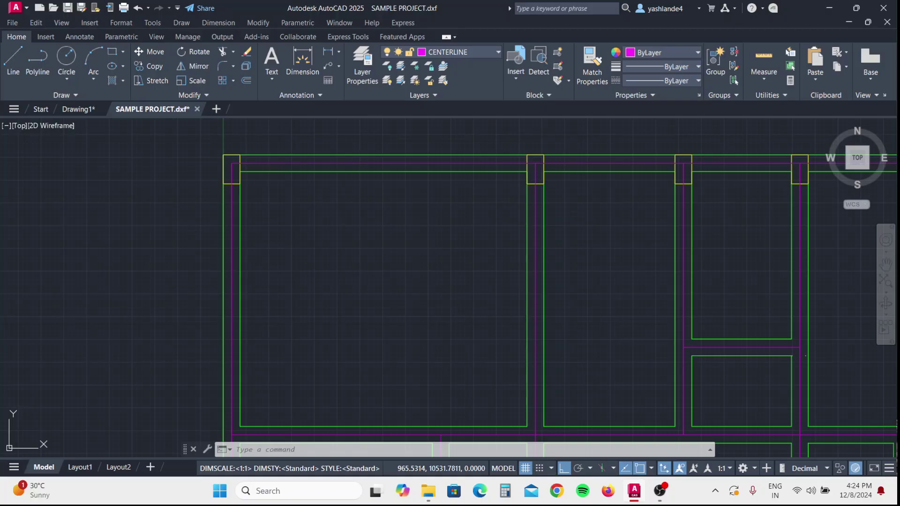
click(331, 163)
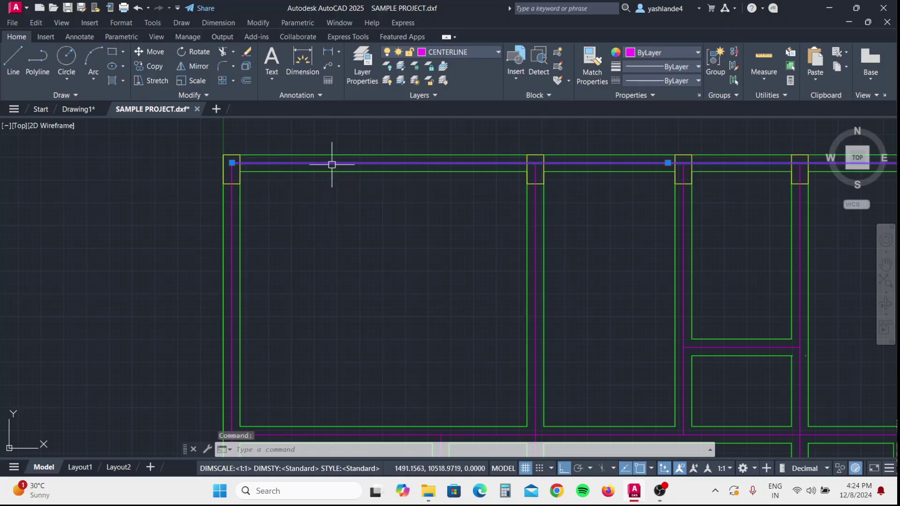
key(Escape)
scroll(331, 168, down, 4)
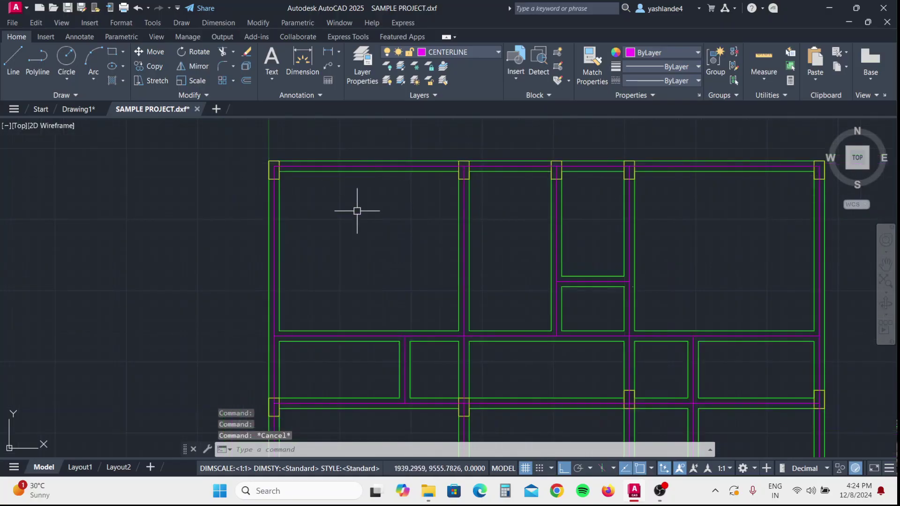
scroll(304, 158, down, 2)
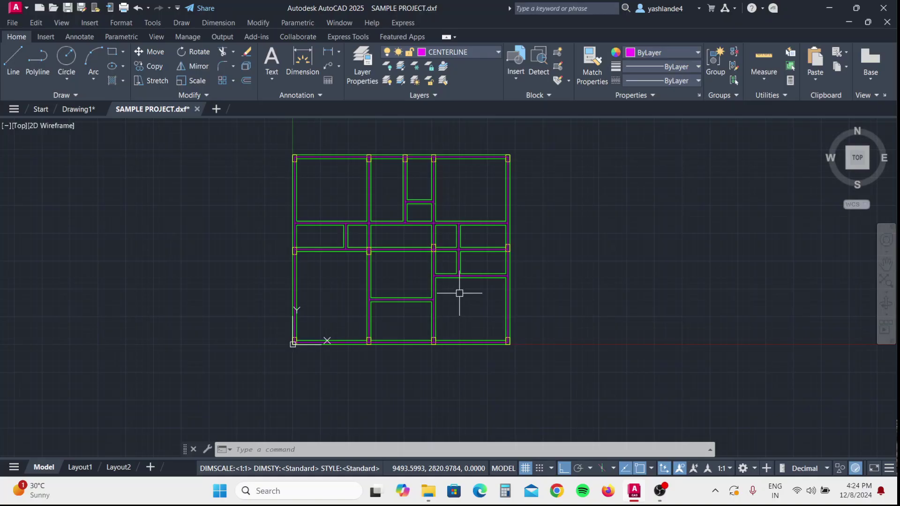
scroll(300, 155, up, 4)
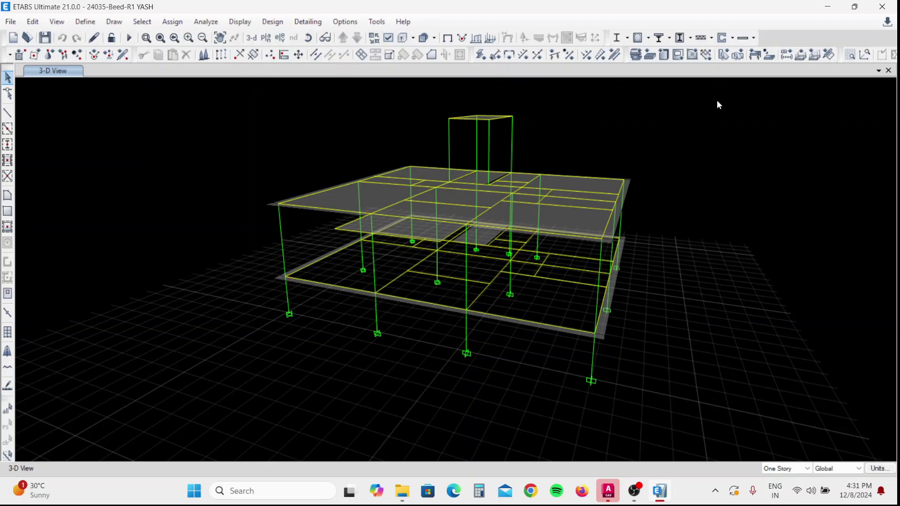
- In ETABS, delete all objects of the existing structure and display the GROUND FLOOR plan view
drag(718, 99, 160, 404)
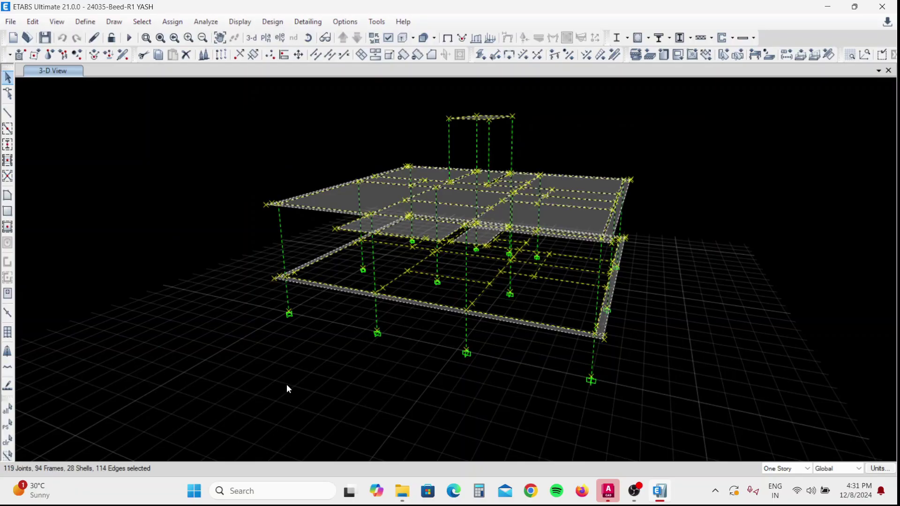
key(Delete)
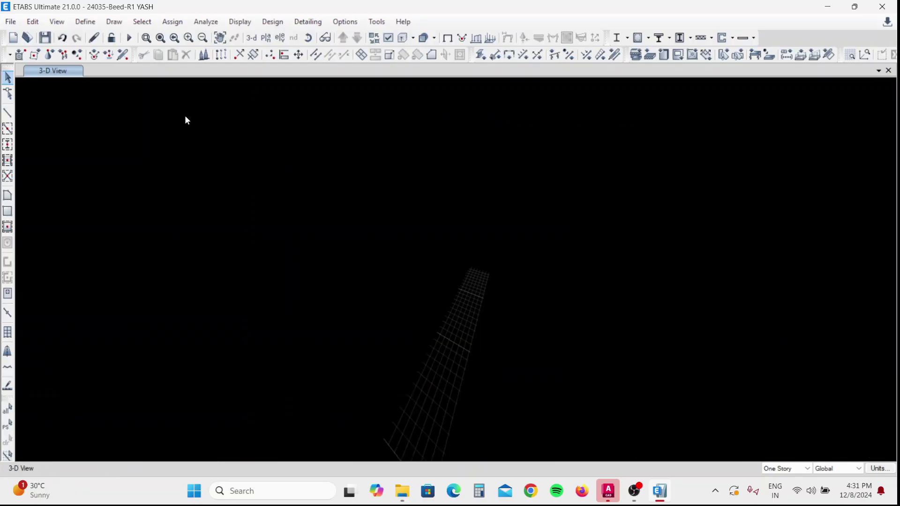
click(265, 37)
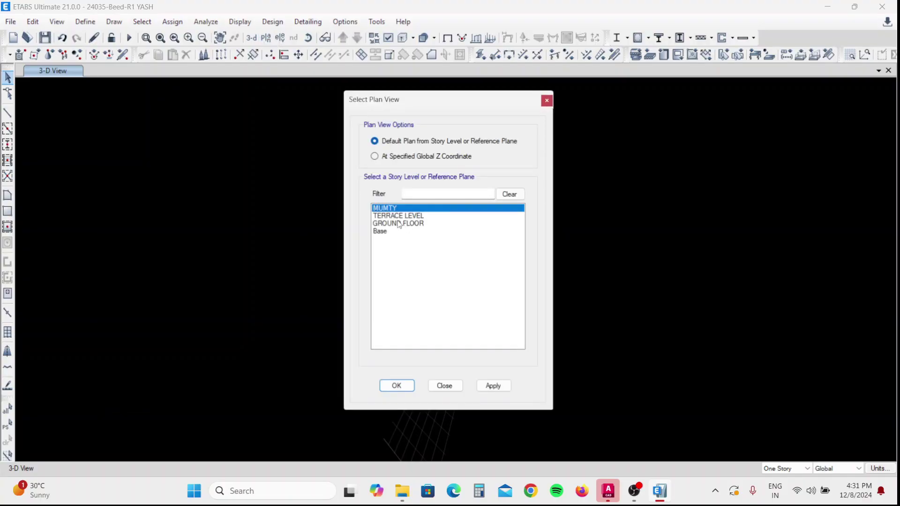
click(413, 223)
click(415, 216)
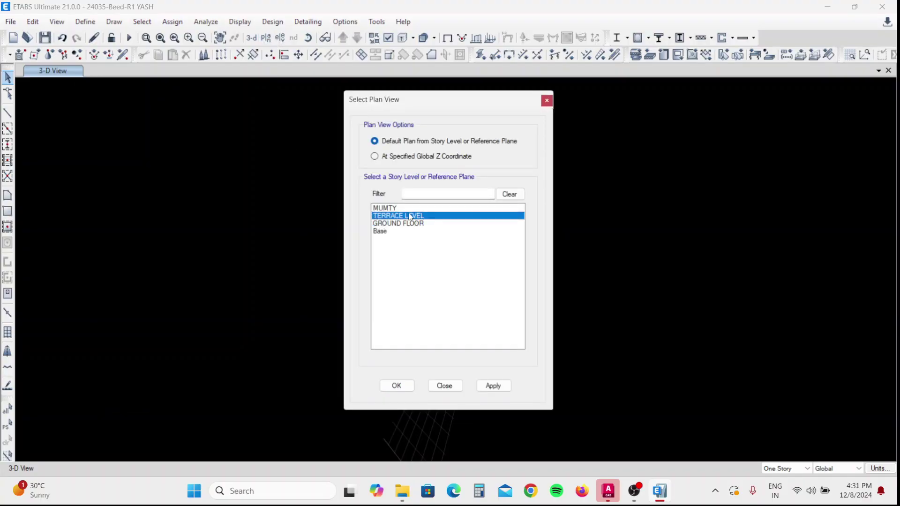
click(401, 209)
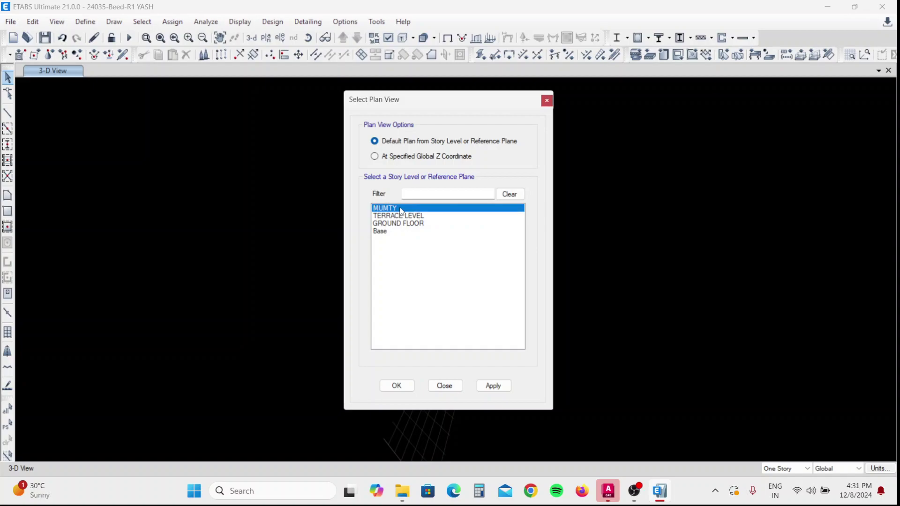
click(413, 224)
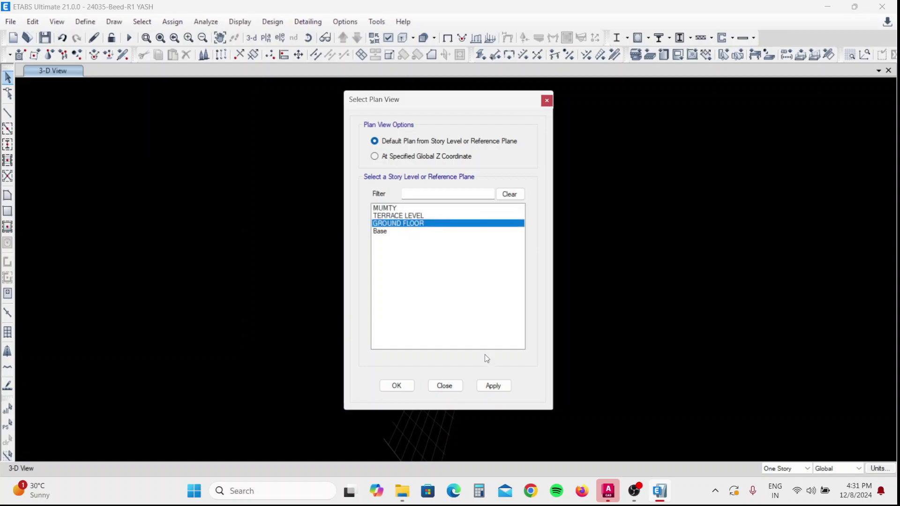
click(488, 389)
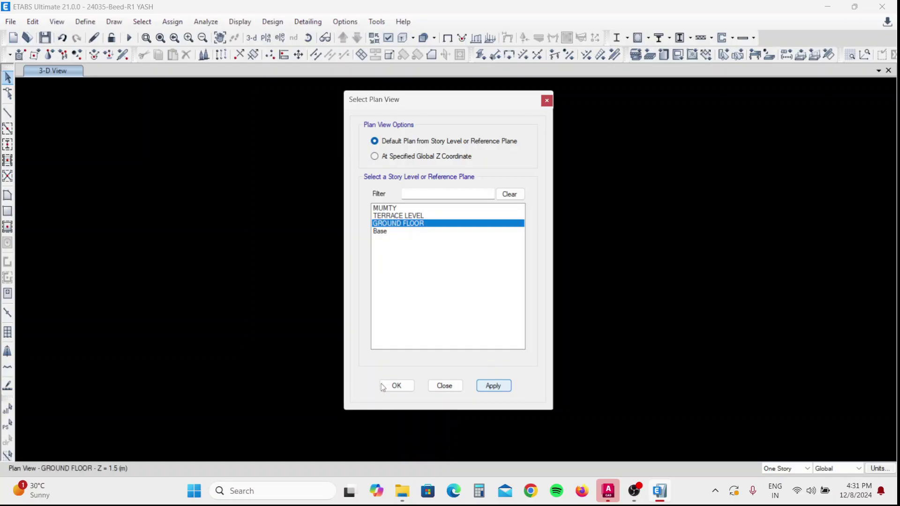
click(402, 387)
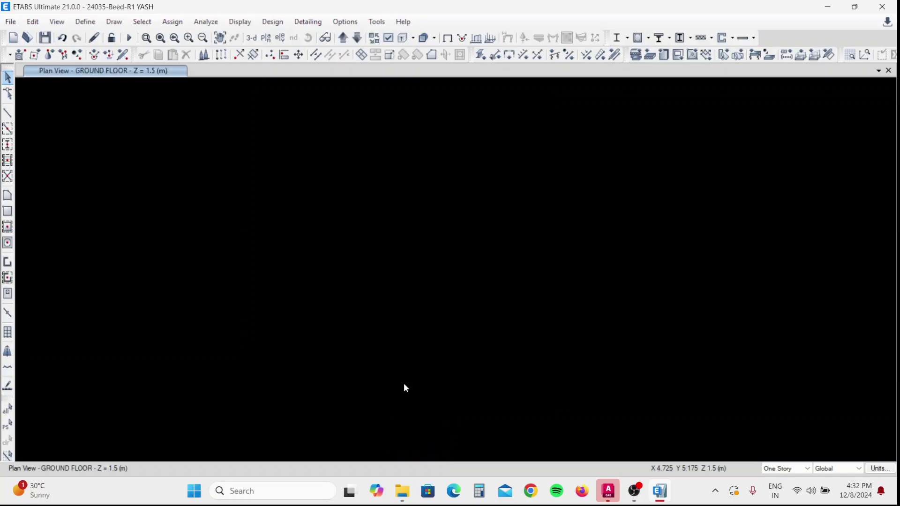
- Start importing a DXF floor plan, using the DXF file dated 12/5/2024 in the BEED folder
click(14, 24)
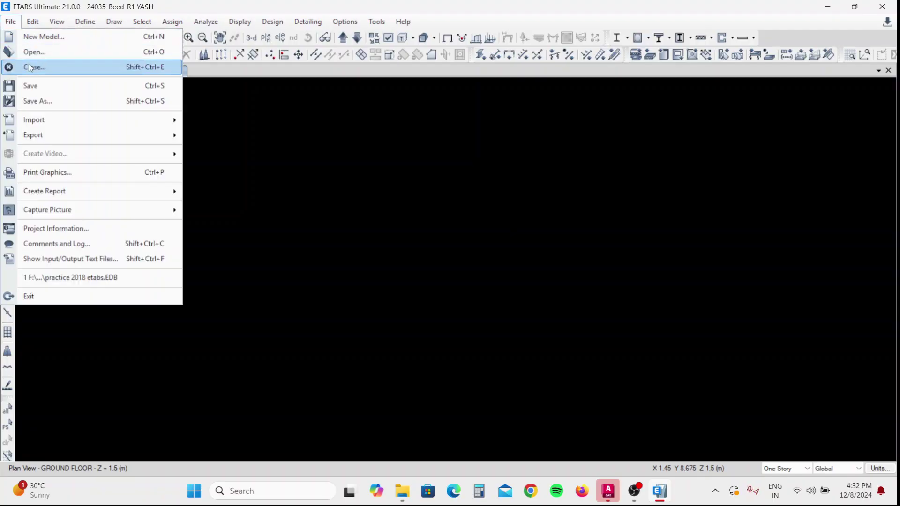
mouse_move(148, 126)
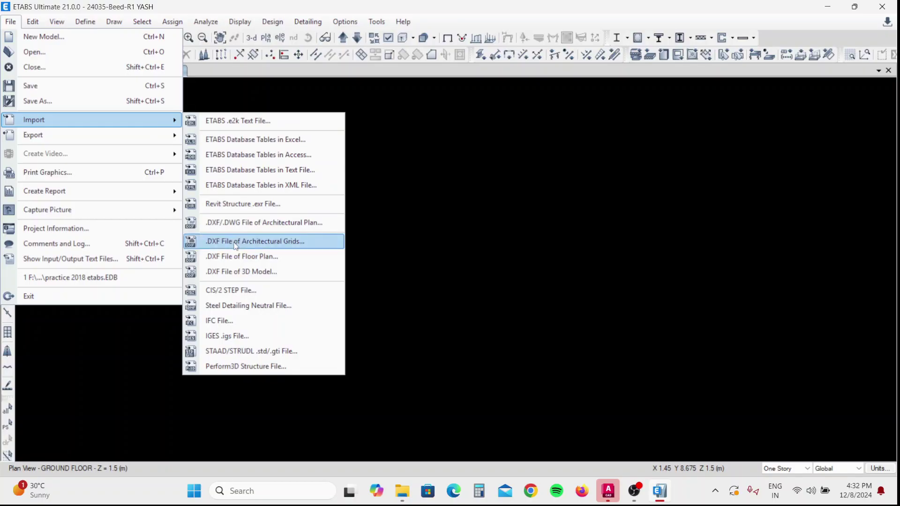
click(269, 256)
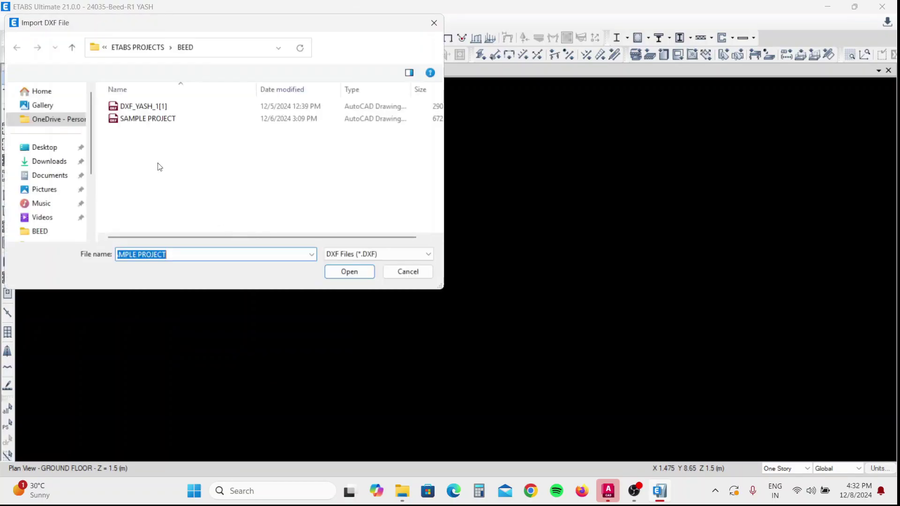
click(143, 106)
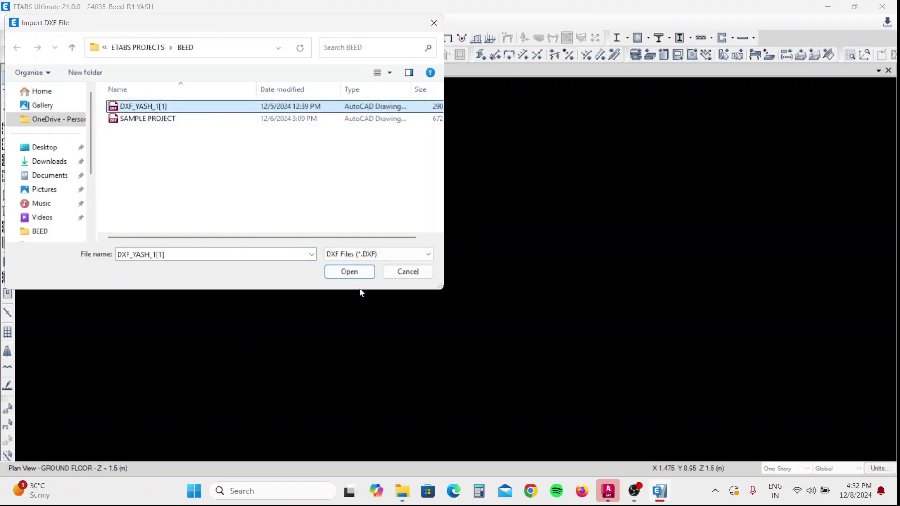
click(348, 273)
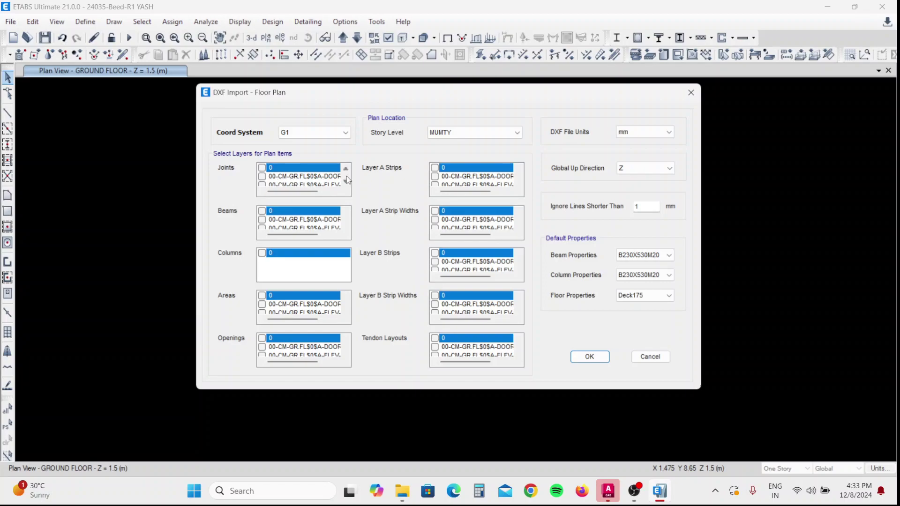
click(346, 182)
click(346, 182)
click(346, 182)
click(345, 182)
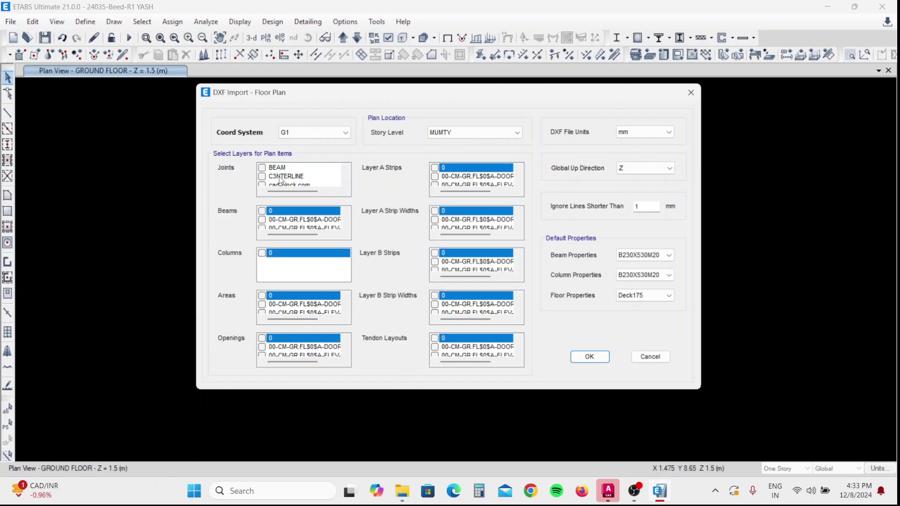
click(261, 177)
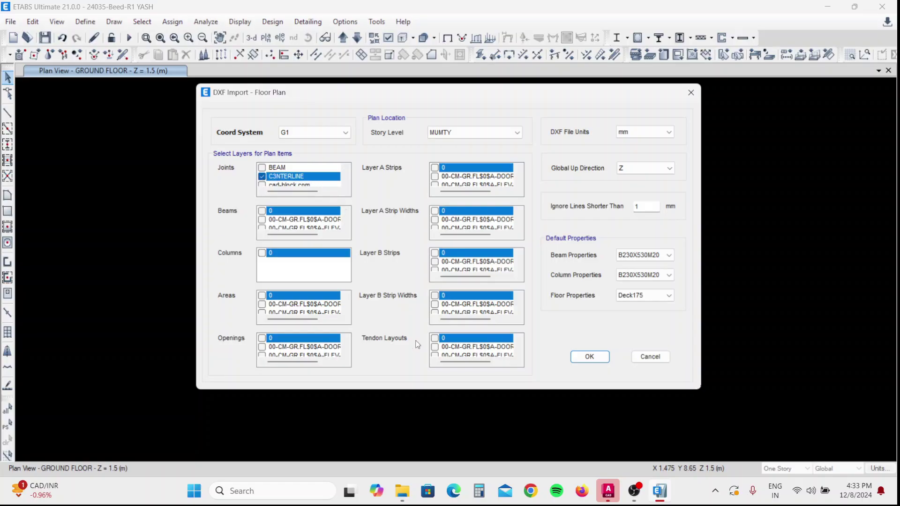
- Check the layer of the upper beam centre line in AutoCAD's SAMPLE PROJECT.dxf drawing and return to the ETABS import settings
mouse_move(611, 500)
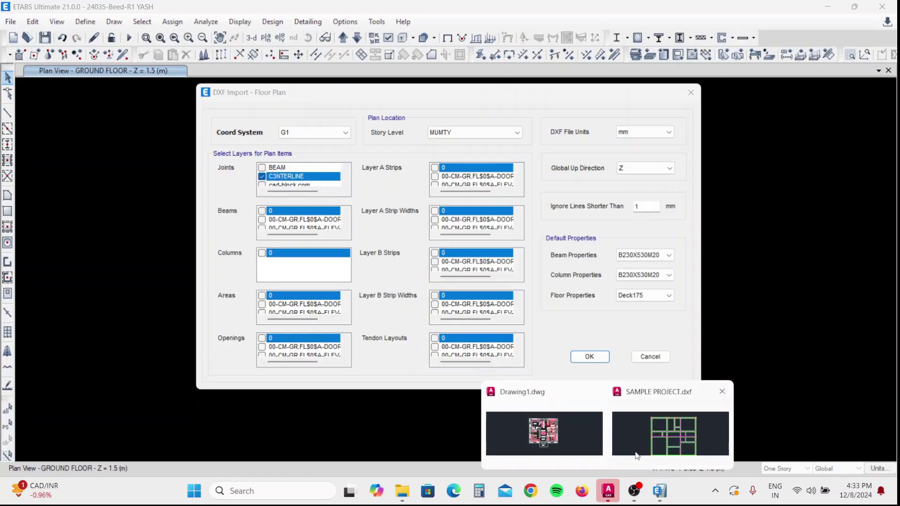
click(671, 435)
scroll(342, 160, up, 4)
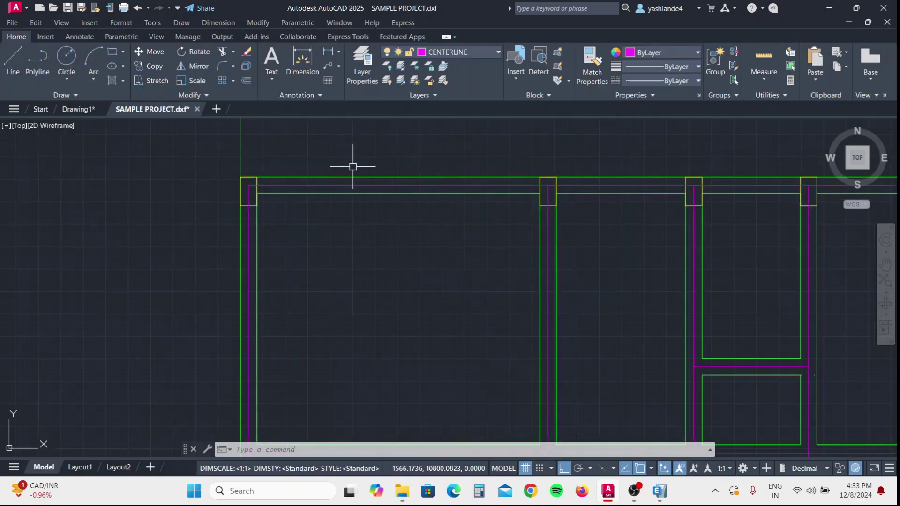
click(363, 184)
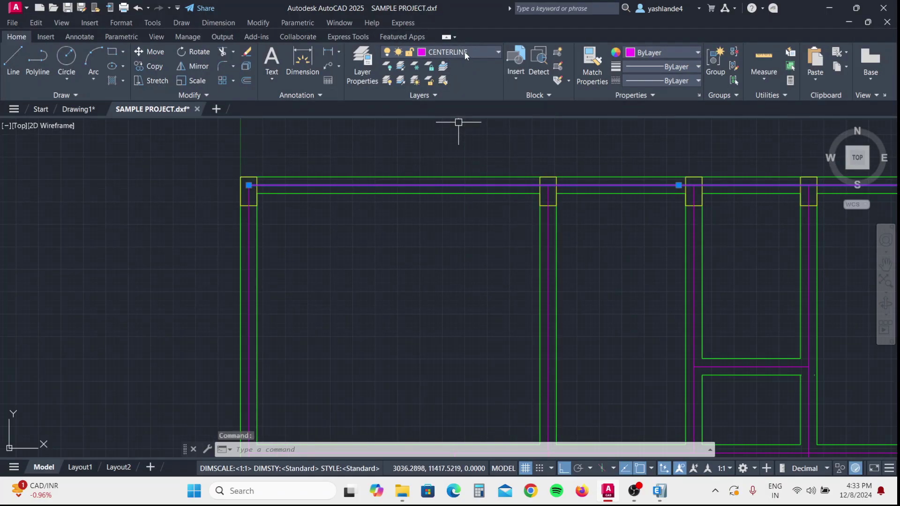
click(832, 12)
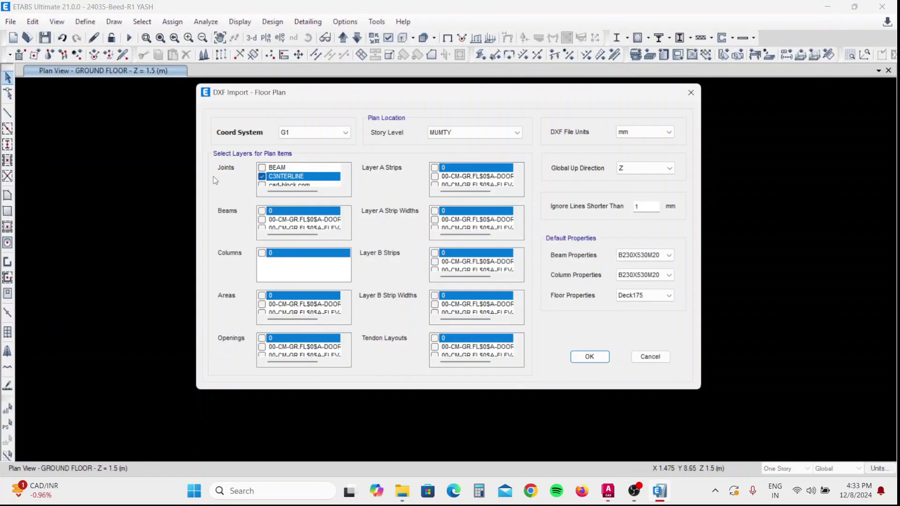
- Clear the C3NTERLINE layer from the joints and assign the C3NTERLINE layer to the beams
click(262, 176)
click(346, 227)
click(345, 227)
click(346, 226)
click(345, 227)
click(262, 220)
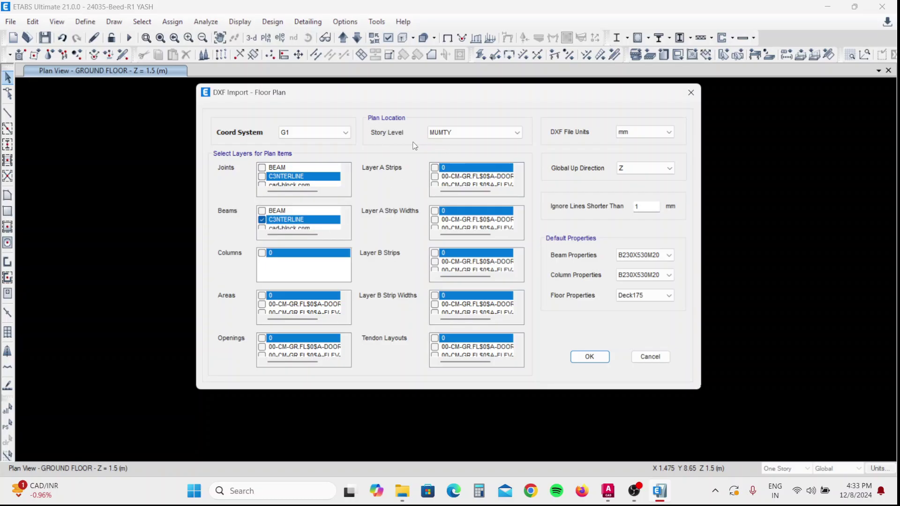
- Set the import's story level to GROUND FLOOR and the default beam property to B230X530M20
click(465, 133)
click(460, 160)
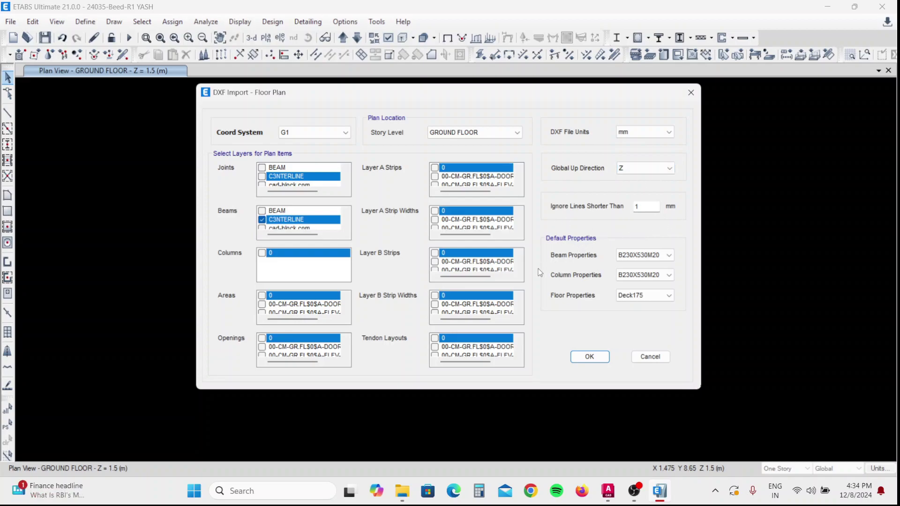
click(640, 258)
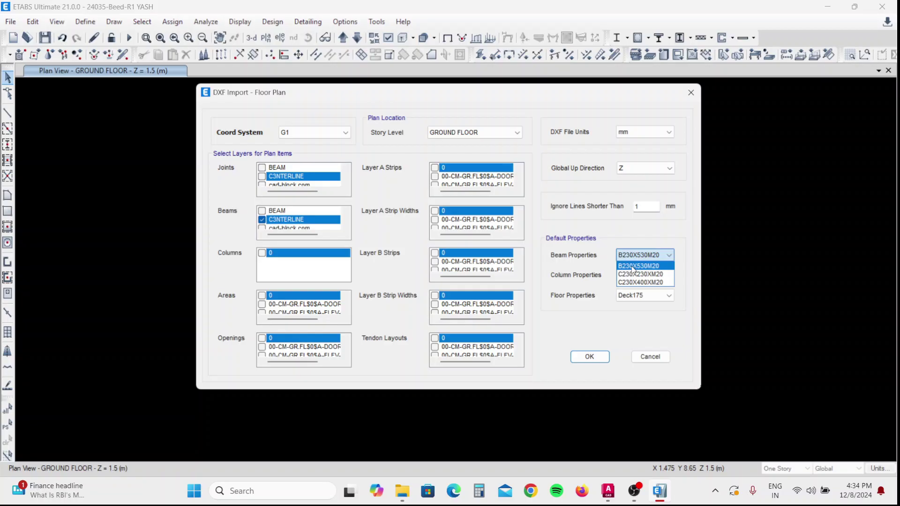
click(632, 266)
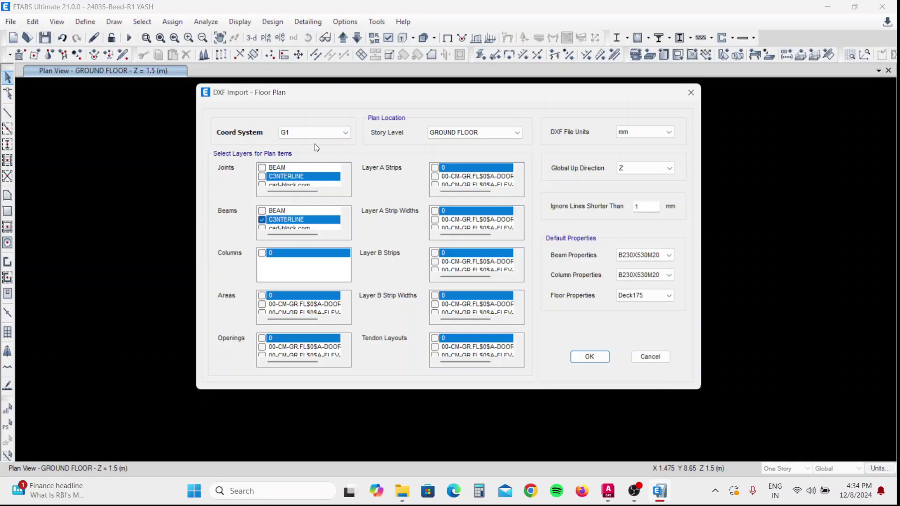
- Run the floor plan import and save the model file as SAMPLE PROJECT
click(590, 358)
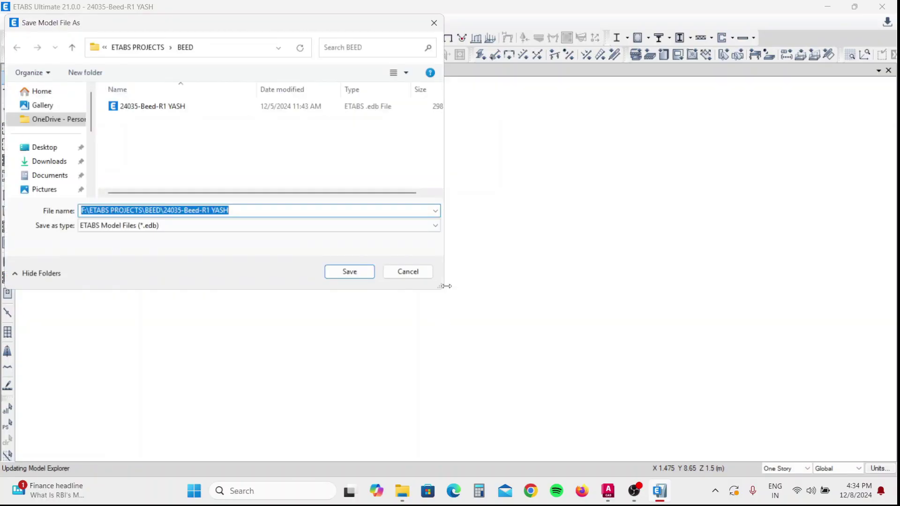
text(SAMPLE PROJECT)
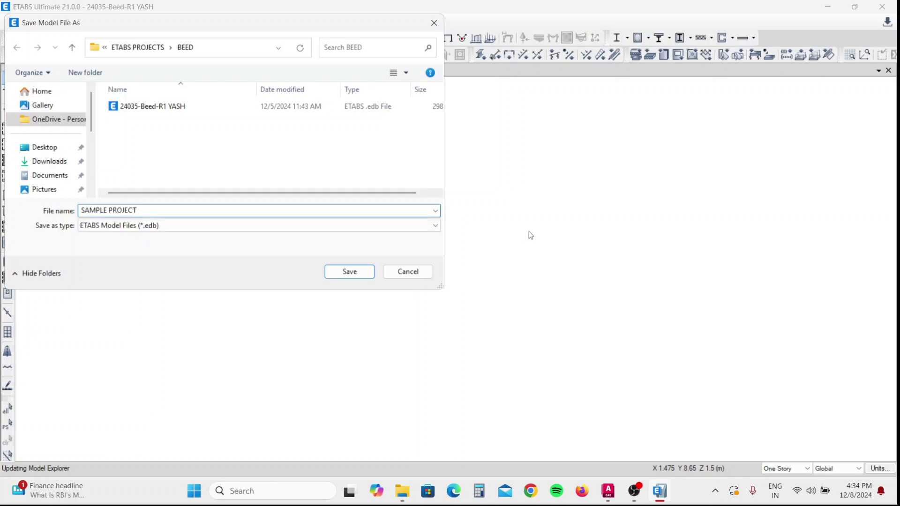
key(Return)
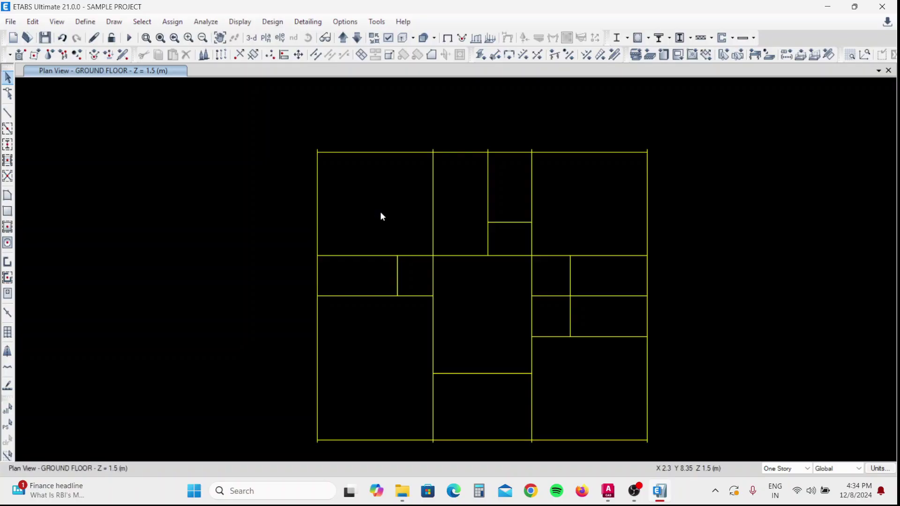
- Open the beam information of the upper-left edge beam in the imported plan to check its assignments
middle_drag(402, 222, 380, 204)
mouse_move(474, 281)
middle_down()
mouse_move(385, 266)
mouse_move(470, 291)
middle_up()
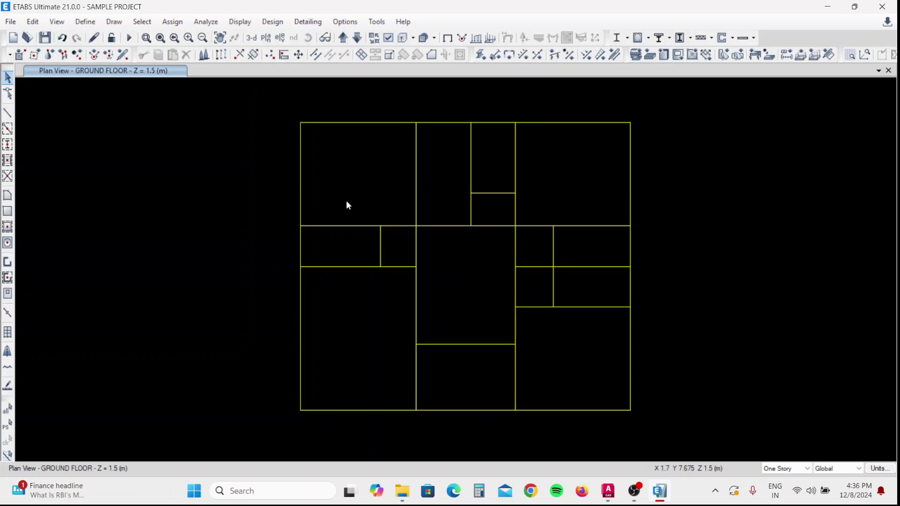
right_click(352, 123)
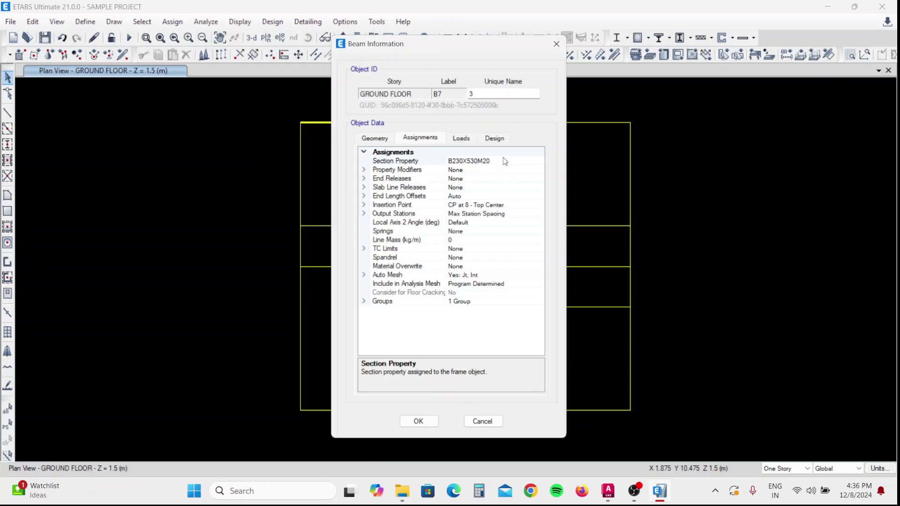
- Close the beam information and switch to SAMPLE PROJECT.dxf in AutoCAD to examine how the centre lines meet inside the upper-left corner column
click(556, 45)
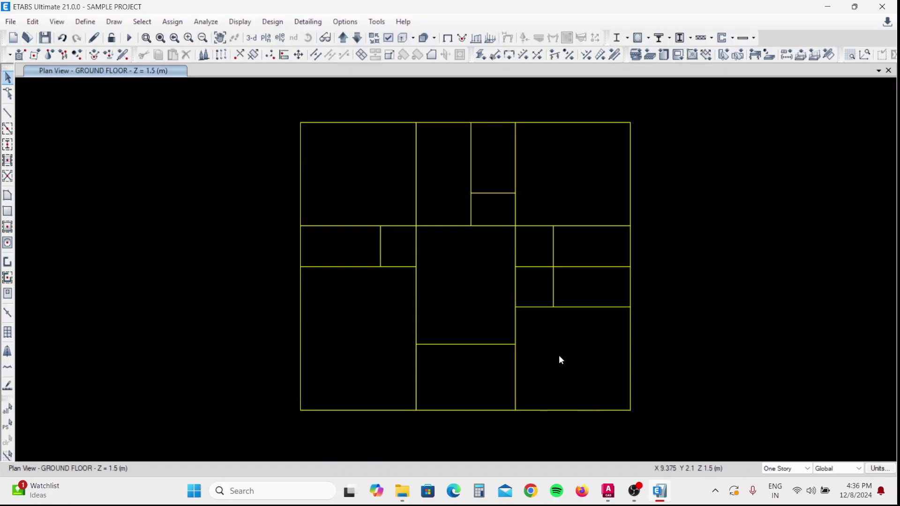
mouse_move(612, 500)
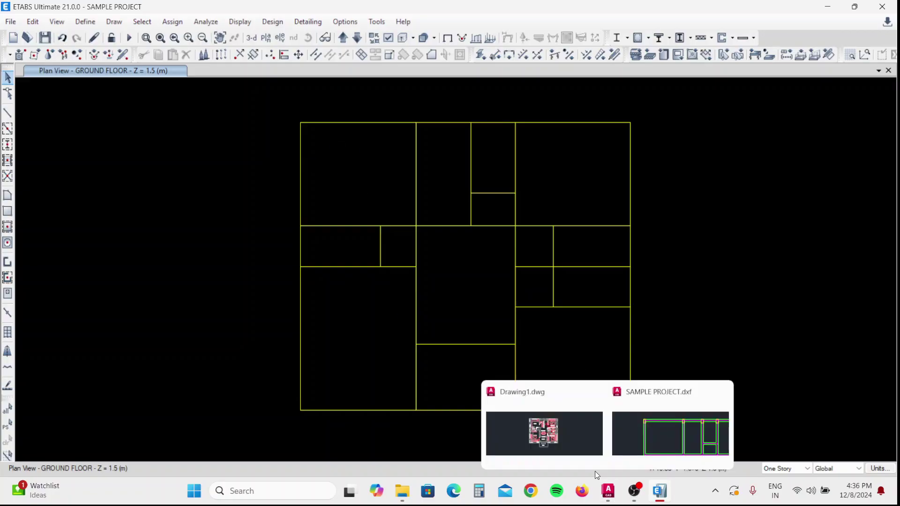
click(662, 440)
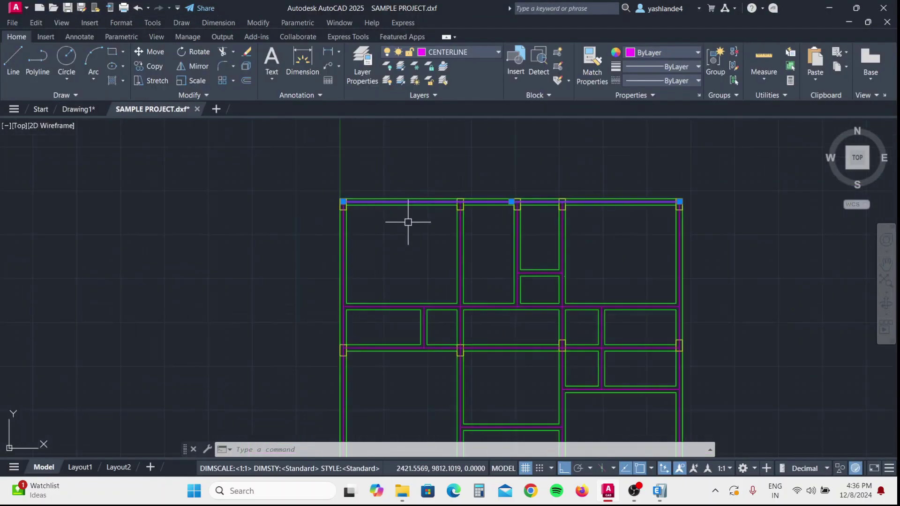
key(Escape)
middle_drag(418, 258, 401, 209)
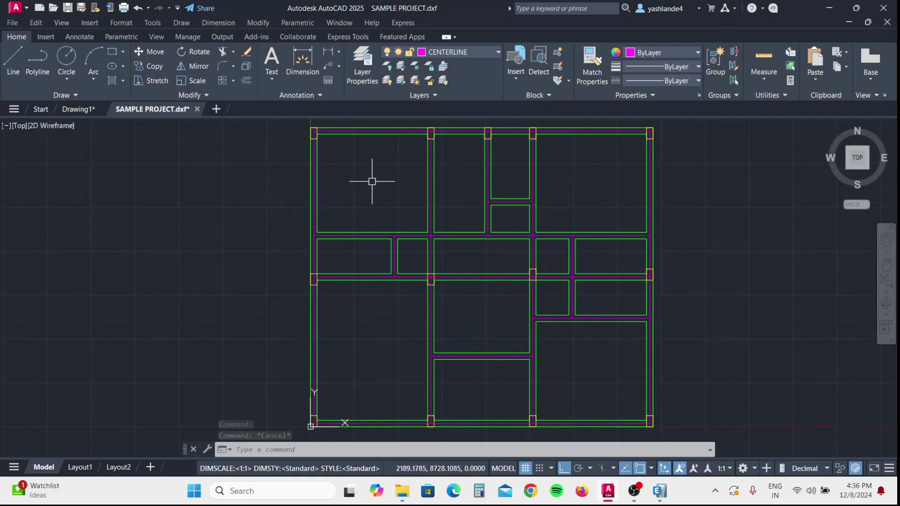
middle_drag(372, 182, 362, 195)
scroll(305, 151, up, 2)
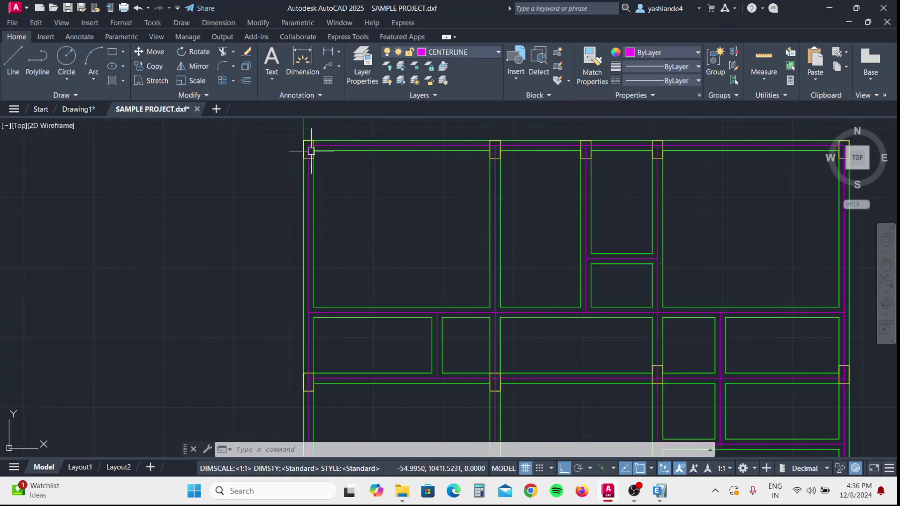
scroll(307, 143, up, 2)
scroll(307, 143, up, 2)
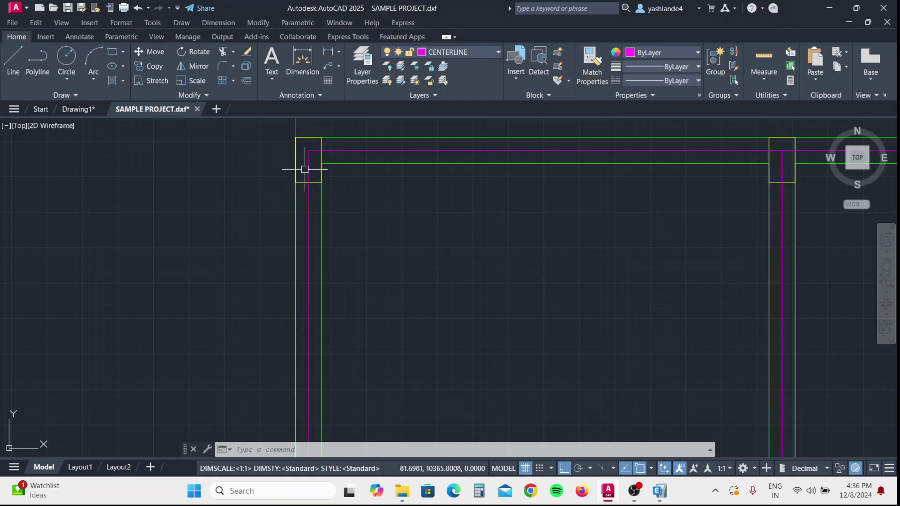
middle_drag(307, 147, 261, 195)
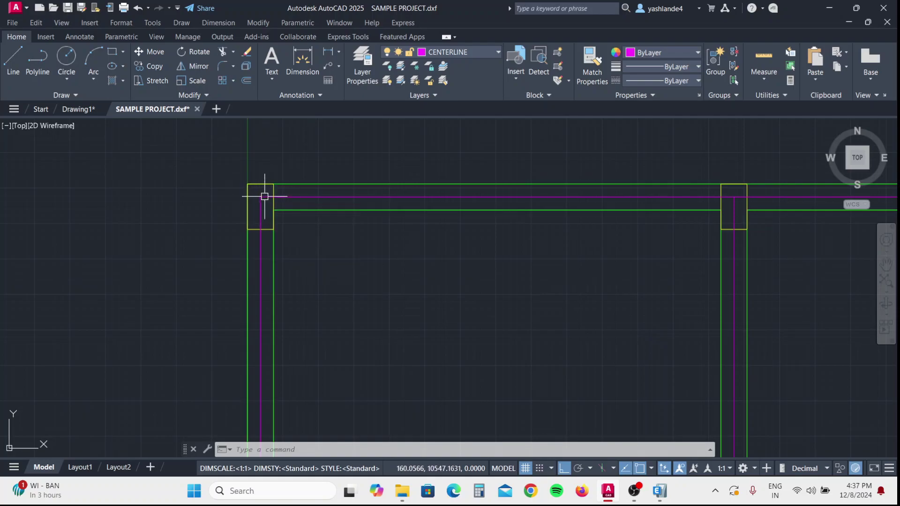
- Switch back to ETABS, inspect the upper-left corner of the beam plan and start the column drawing command
click(661, 497)
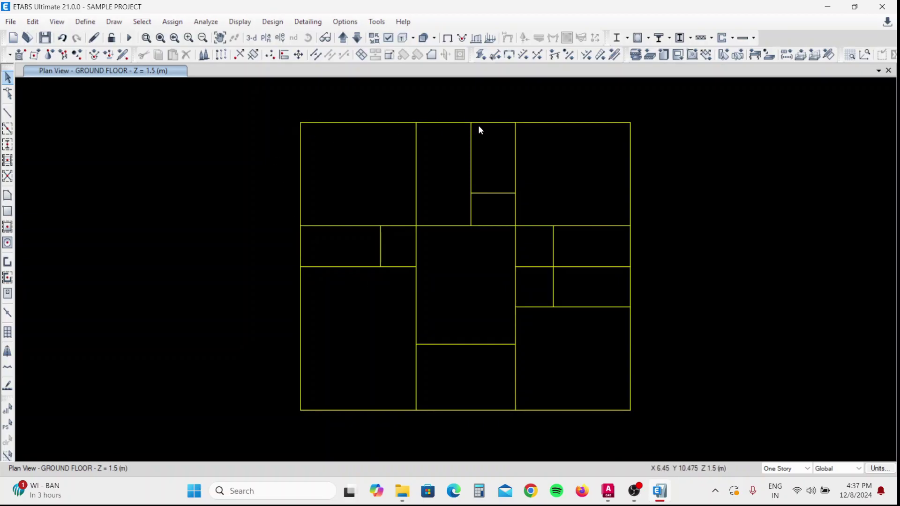
scroll(296, 122, up, 3)
scroll(297, 122, up, 1)
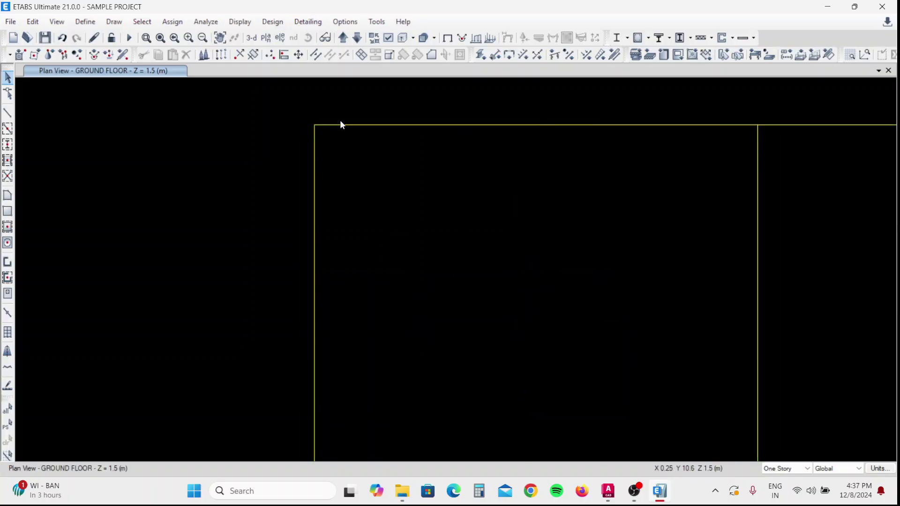
scroll(296, 141, down, 2)
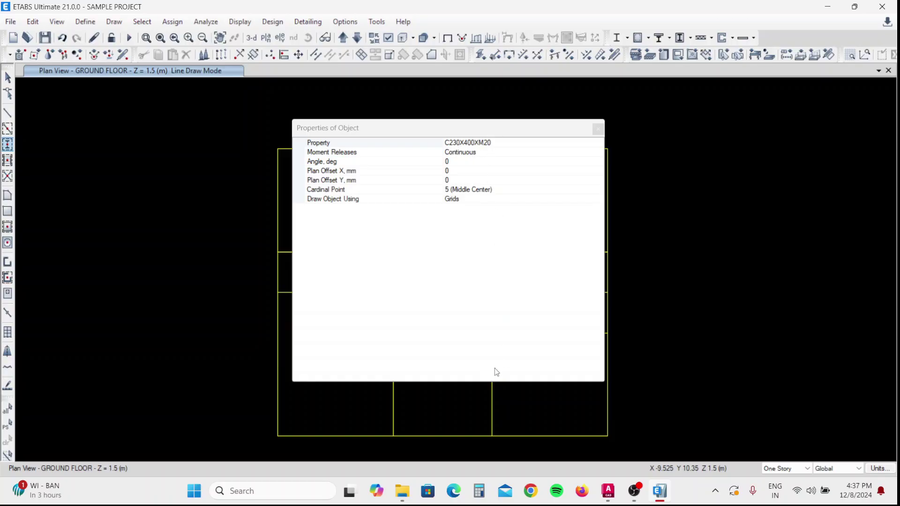
- Switch to SAMPLE PROJECT.dxf in AutoCAD and examine the positions and orientation of the columns across the whole floor plan
mouse_move(612, 492)
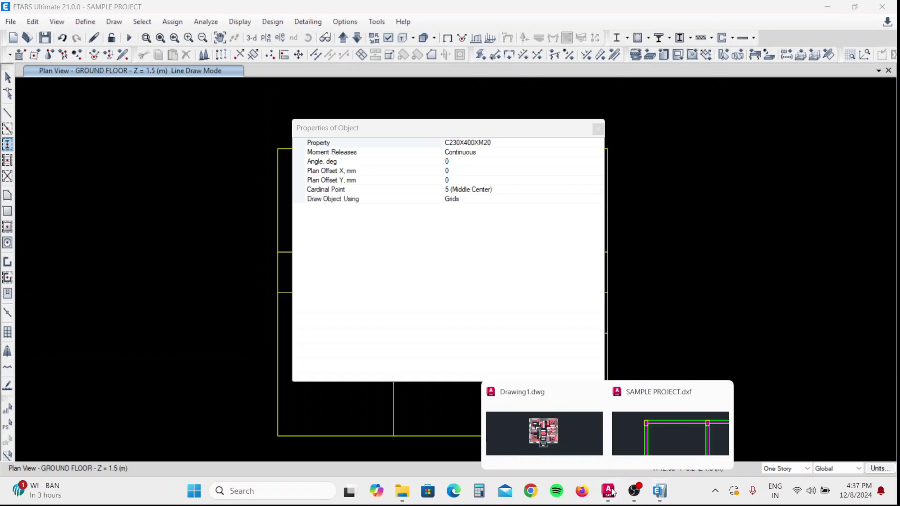
click(655, 428)
scroll(319, 191, down, 5)
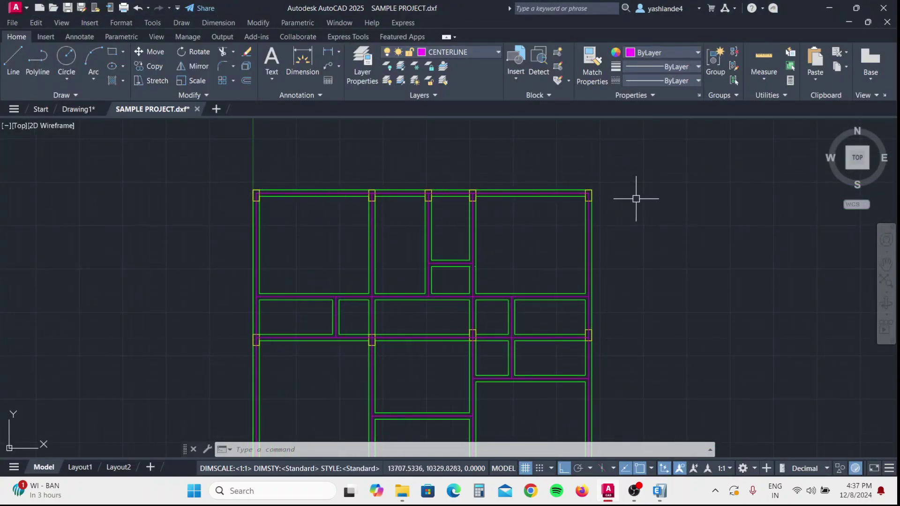
middle_drag(349, 340, 334, 265)
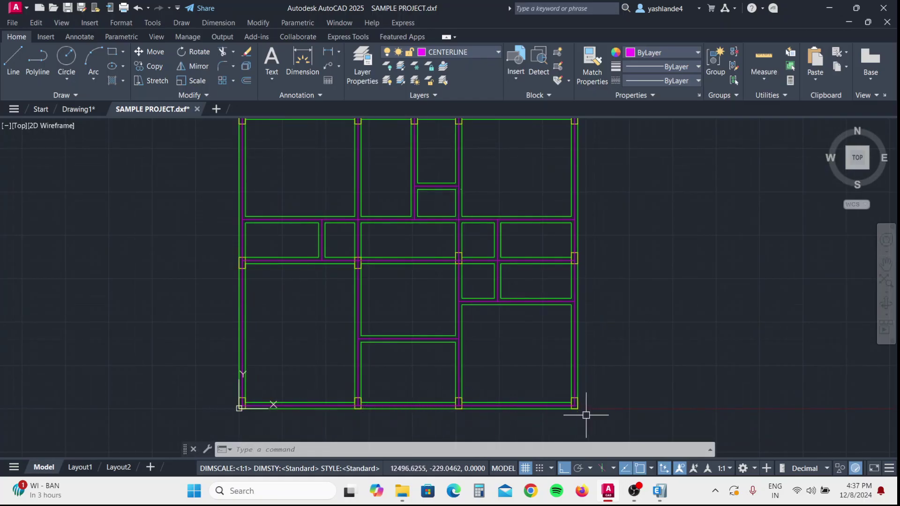
middle_drag(433, 290, 446, 305)
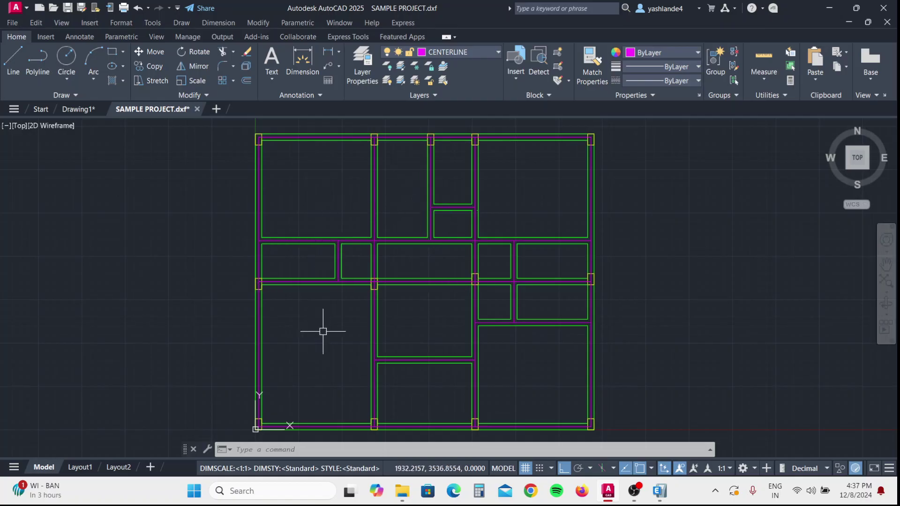
scroll(416, 209, down, 3)
mouse_move(414, 231)
middle_down()
mouse_move(422, 190)
mouse_move(401, 210)
middle_up()
scroll(413, 230, up, 2)
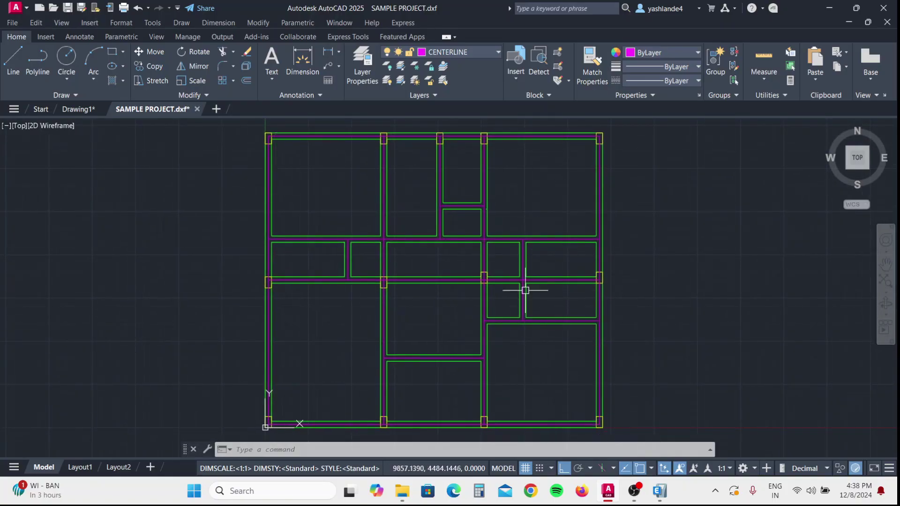
- Return to ETABS, move the object properties clear of the plan's upper-left part and set the C230X400XM20 column angle to 90 degrees
click(667, 499)
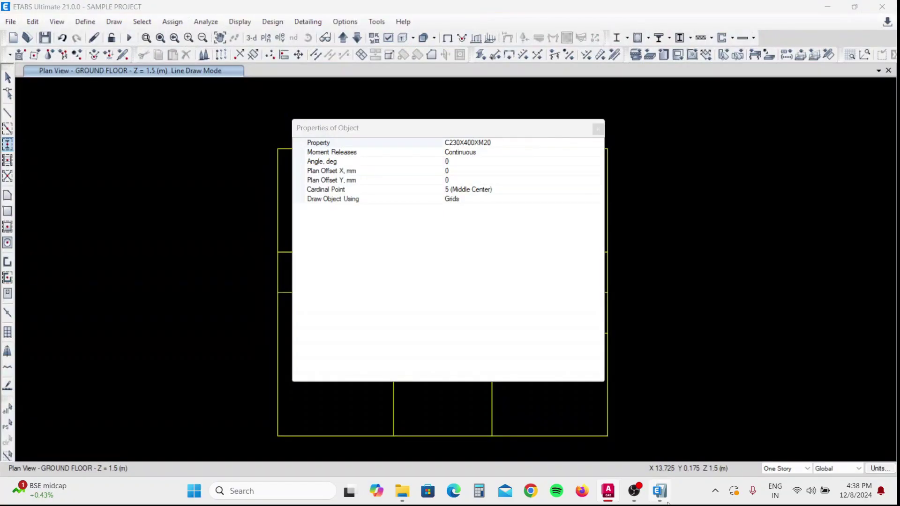
click(473, 161)
drag(516, 128, 724, 117)
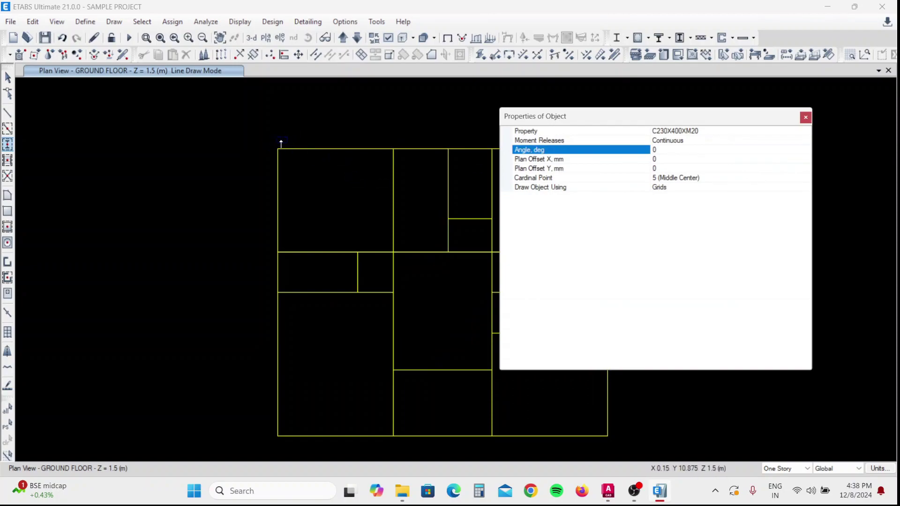
scroll(279, 141, up, 3)
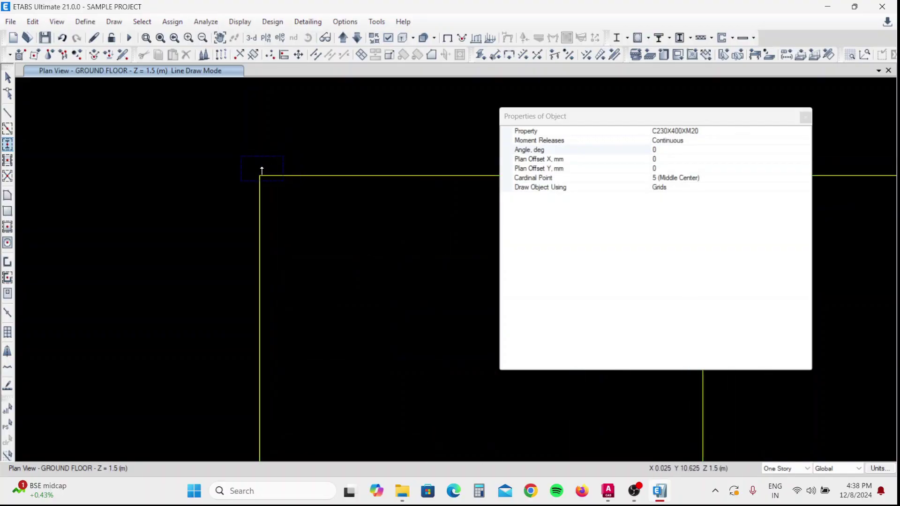
scroll(263, 192, down, 3)
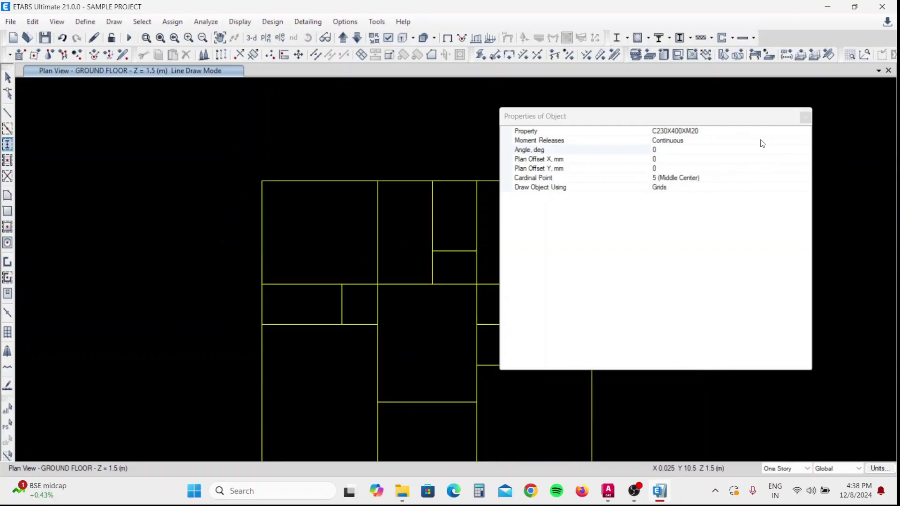
click(659, 150)
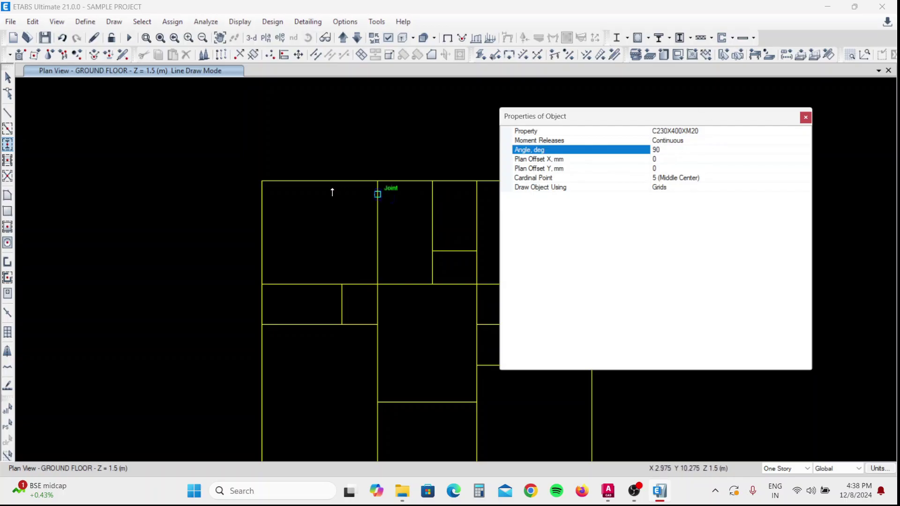
- Place C230X400XM20 columns at the five joints along the plan's upper edge, undoing and re-placing the fourth one
click(262, 182)
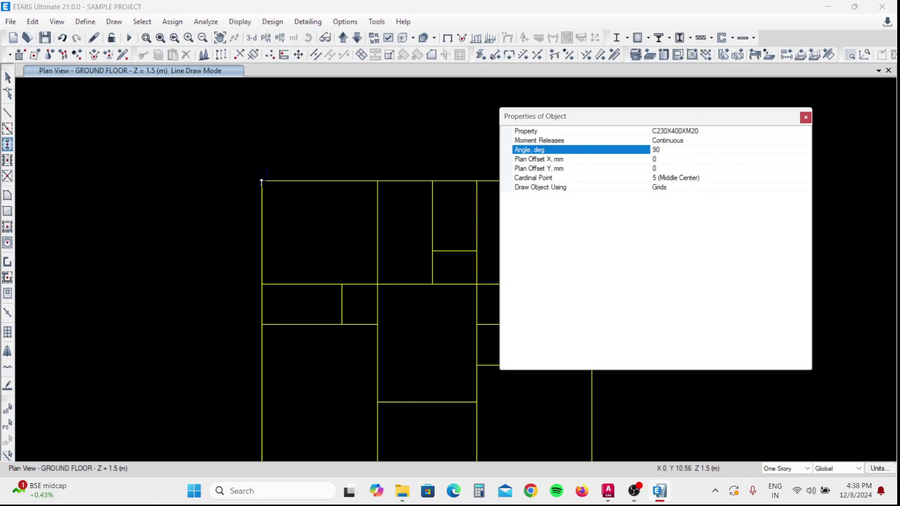
click(261, 182)
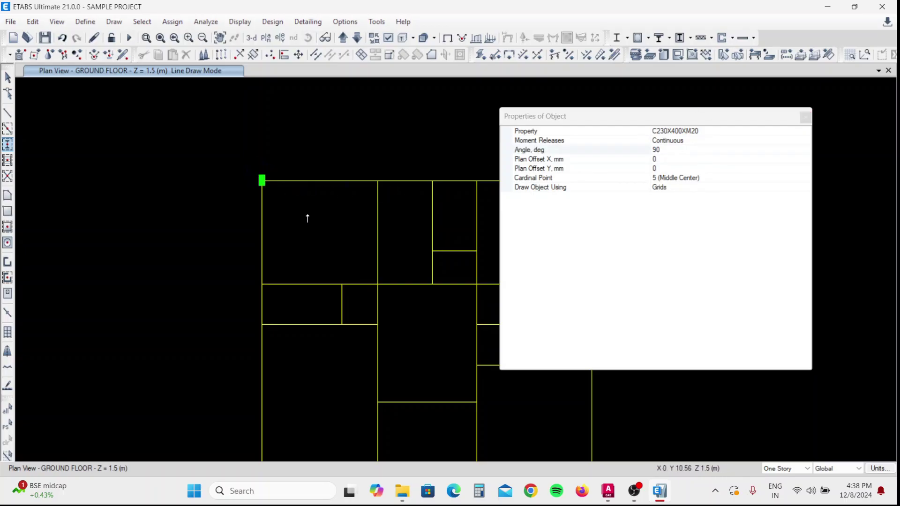
middle_drag(315, 195, 297, 142)
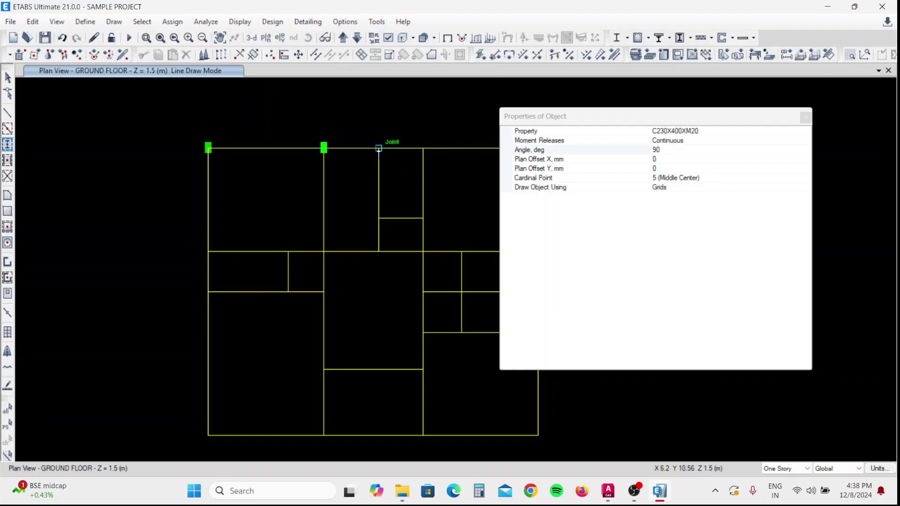
middle_drag(386, 173, 268, 188)
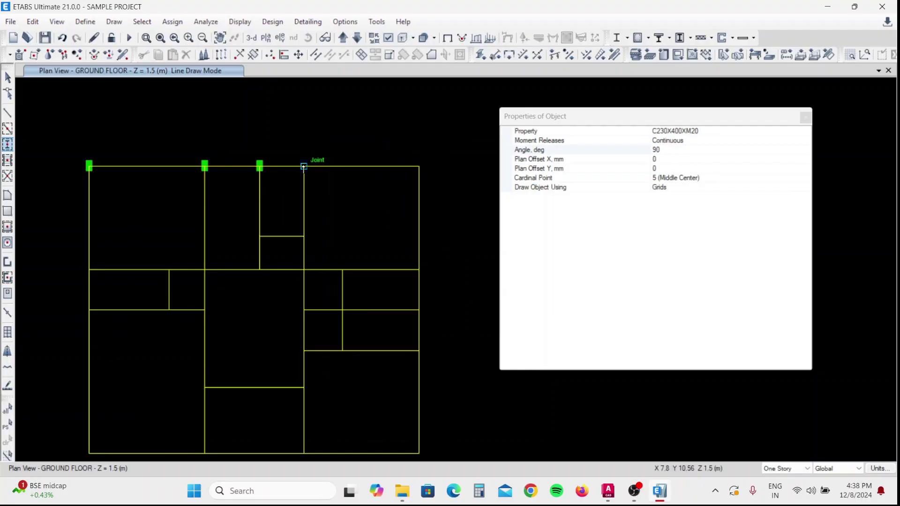
click(303, 166)
scroll(299, 177, up, 2)
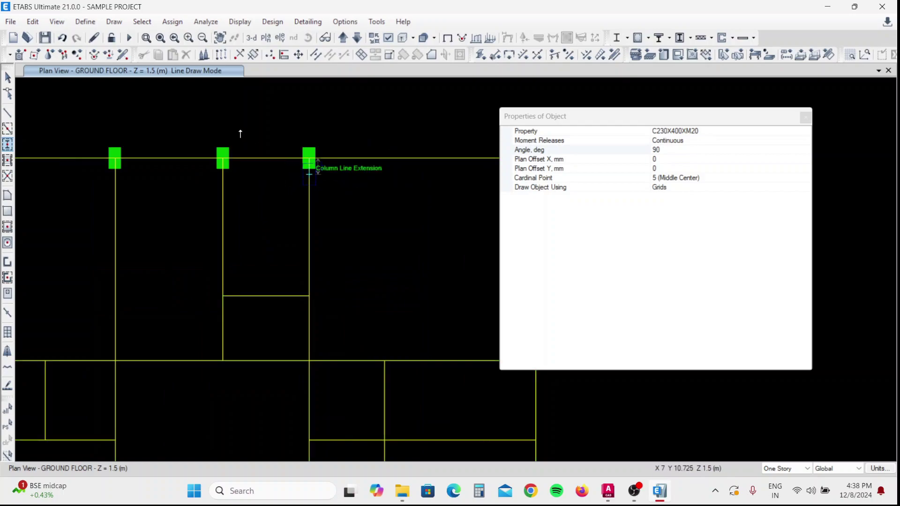
click(62, 38)
click(309, 158)
middle_drag(366, 183, 277, 165)
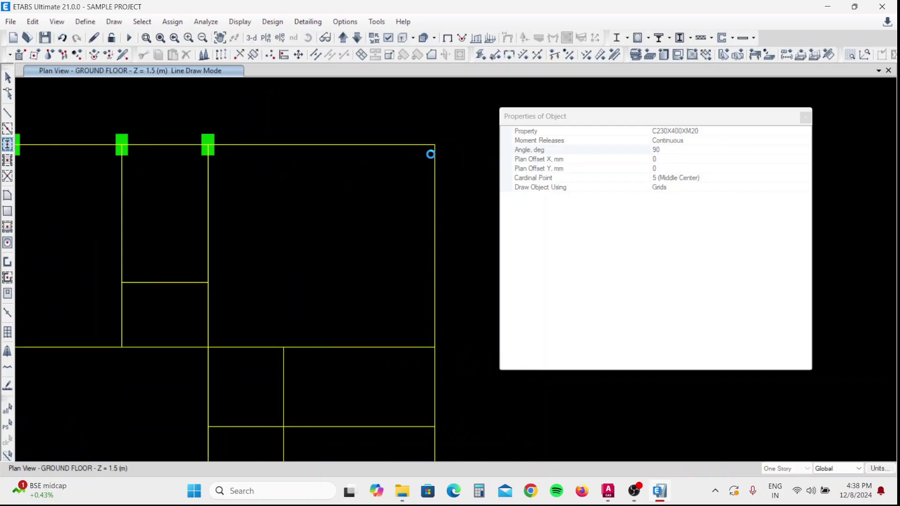
click(435, 145)
scroll(384, 191, down, 3)
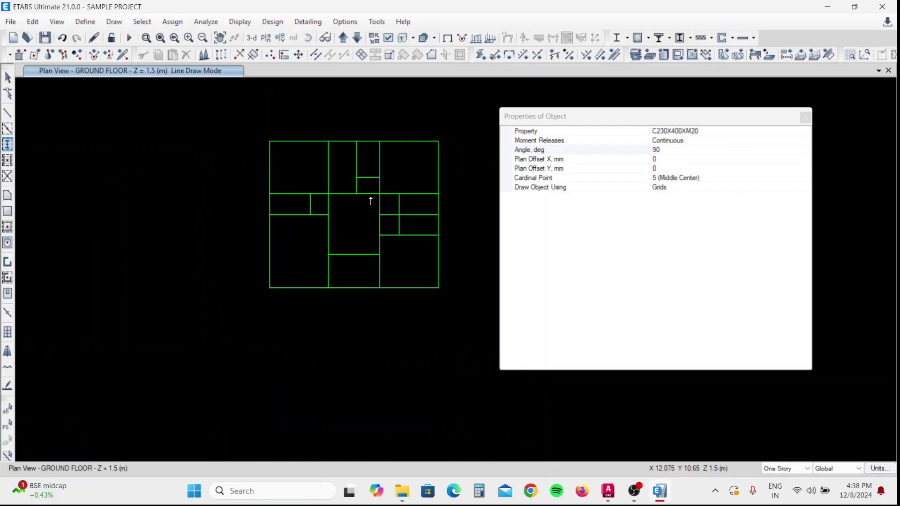
- Place C230X400XM20 columns at the two lower corners and the two intermediate joints of the plan's lower edge, ending the column drawing
scroll(272, 216, up, 2)
scroll(272, 218, down, 2)
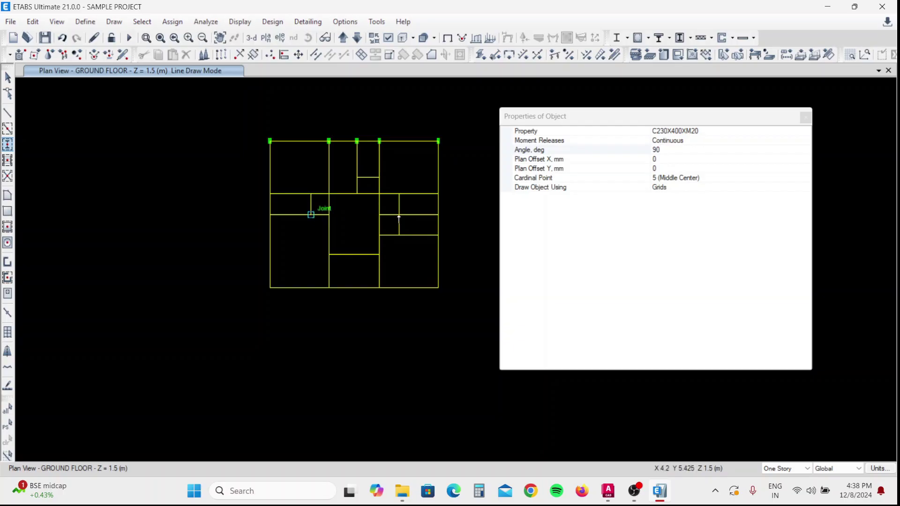
click(269, 288)
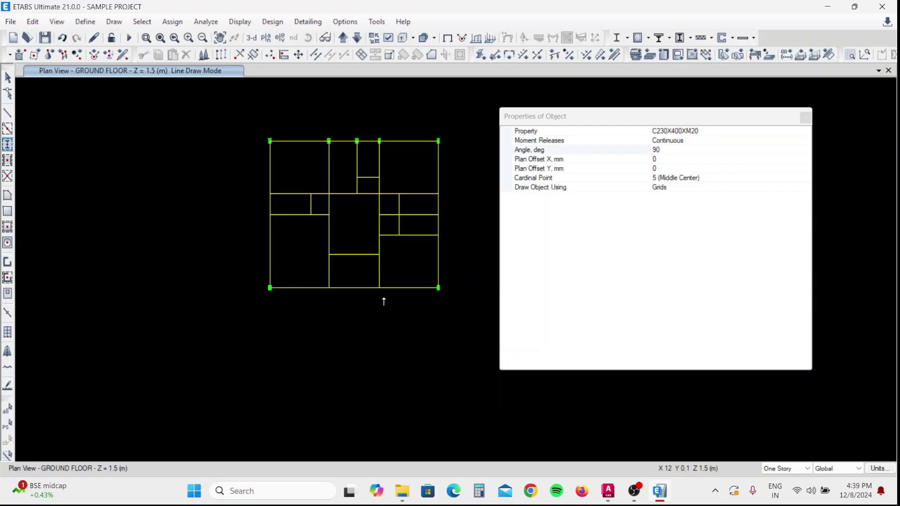
scroll(329, 285, up, 3)
click(332, 288)
middle_drag(379, 312, 259, 296)
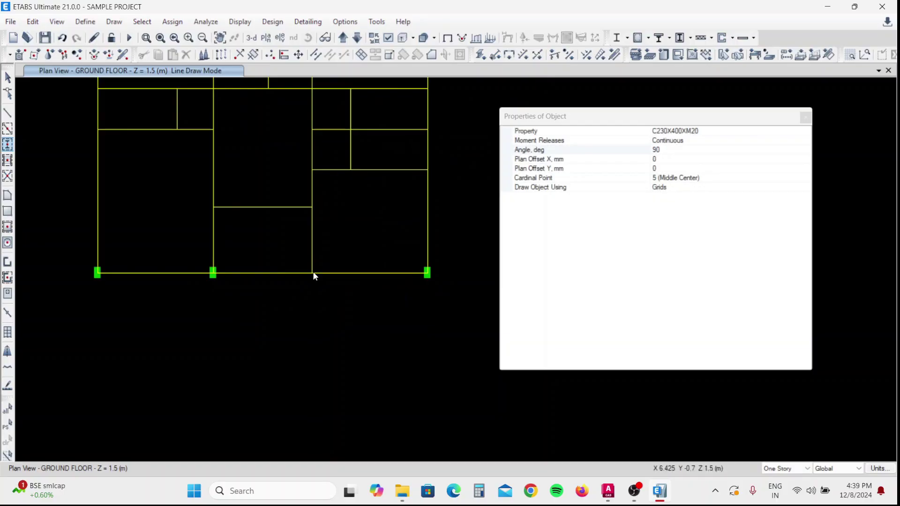
click(312, 273)
middle_drag(347, 259, 383, 333)
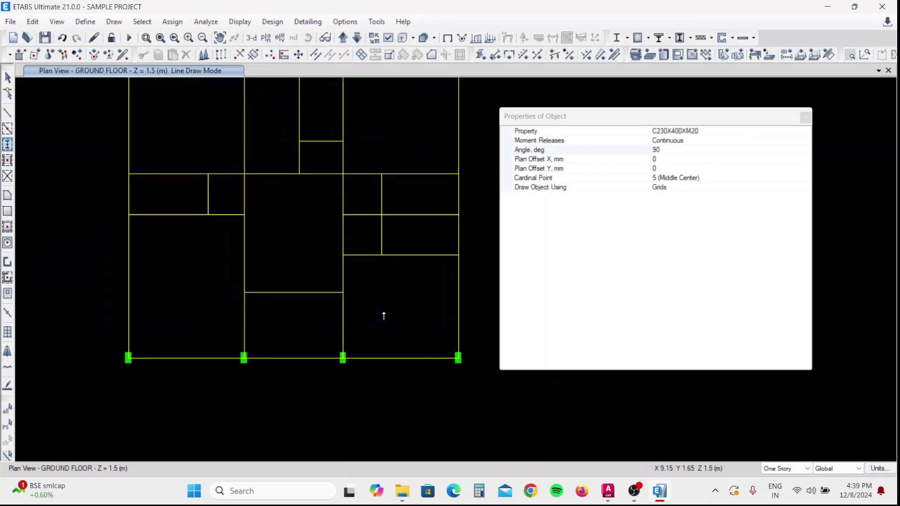
key(Escape)
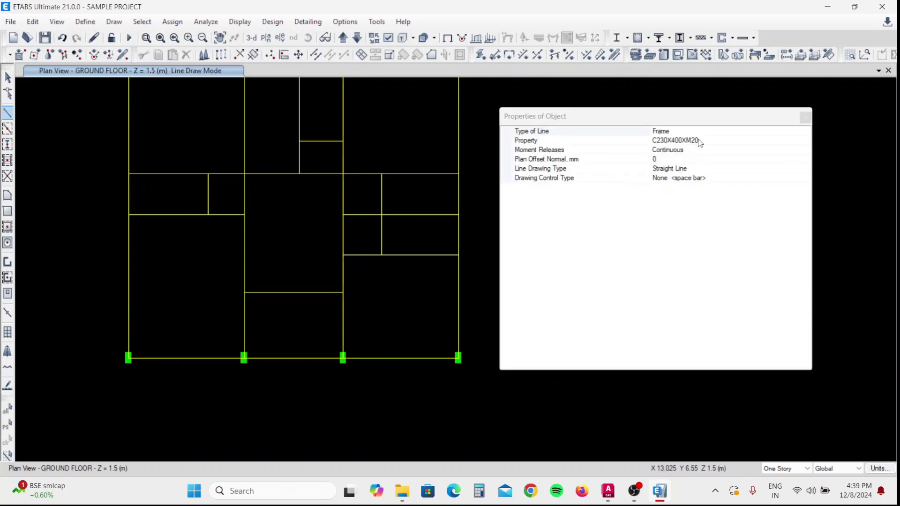
- Draw a B230X530M20 beam across the central bay to close the gap in the plan's middle horizontal beam line
click(681, 141)
click(681, 142)
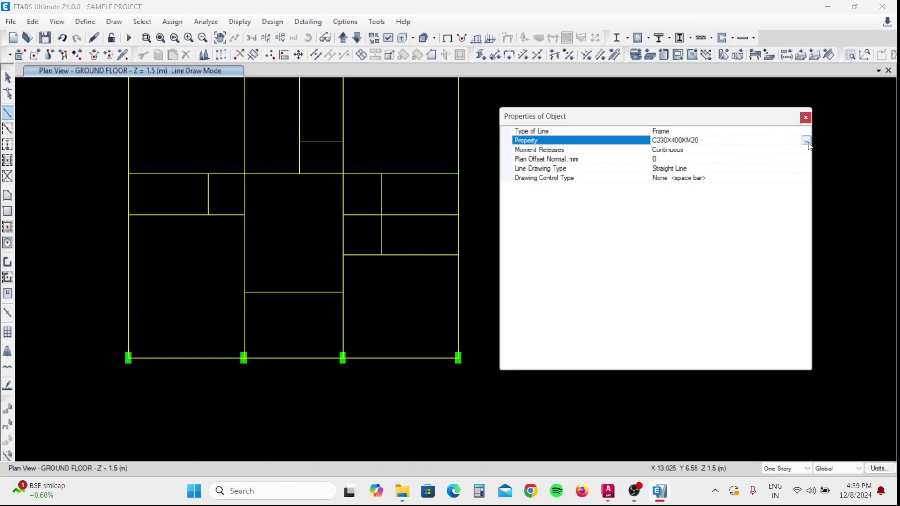
click(806, 141)
click(697, 151)
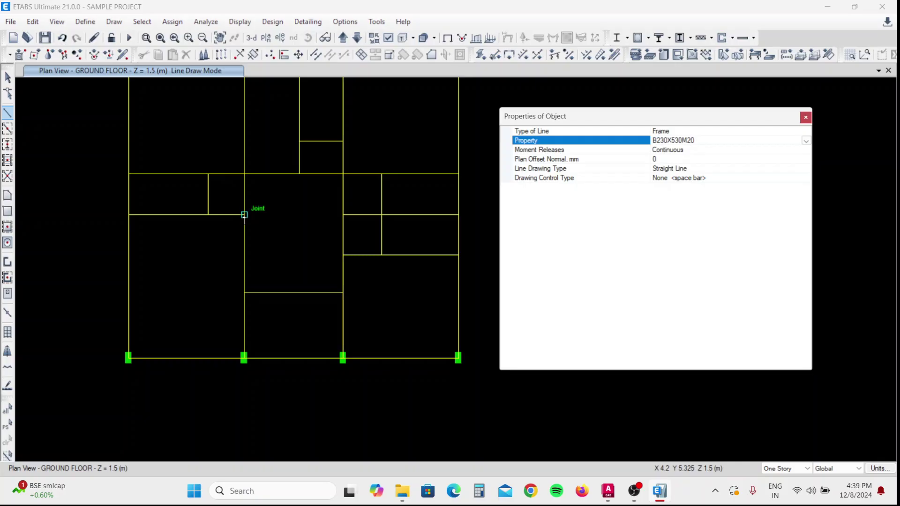
click(244, 215)
click(244, 214)
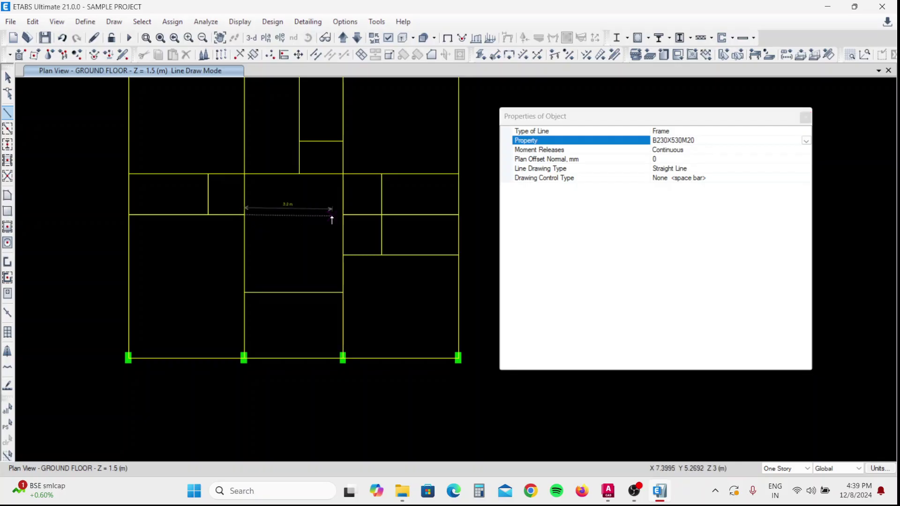
click(343, 216)
key(Escape)
key(Escape)
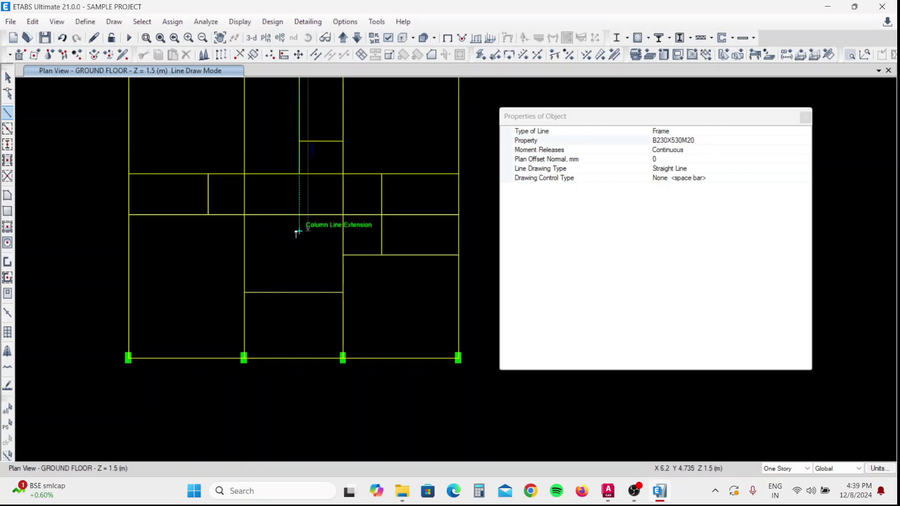
- Place C230X400XM20 columns at 90 degrees on the four main joints of the middle horizontal beam line and end column drawing
middle_drag(291, 246, 345, 246)
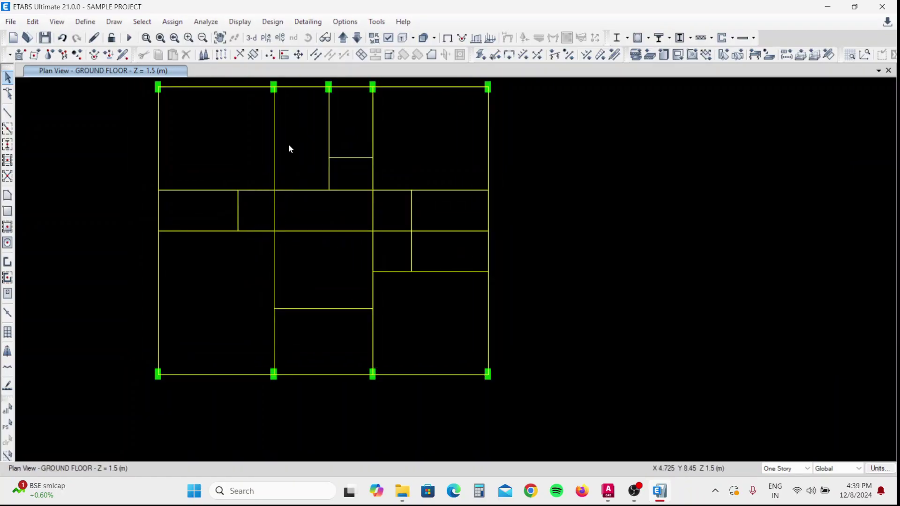
click(7, 161)
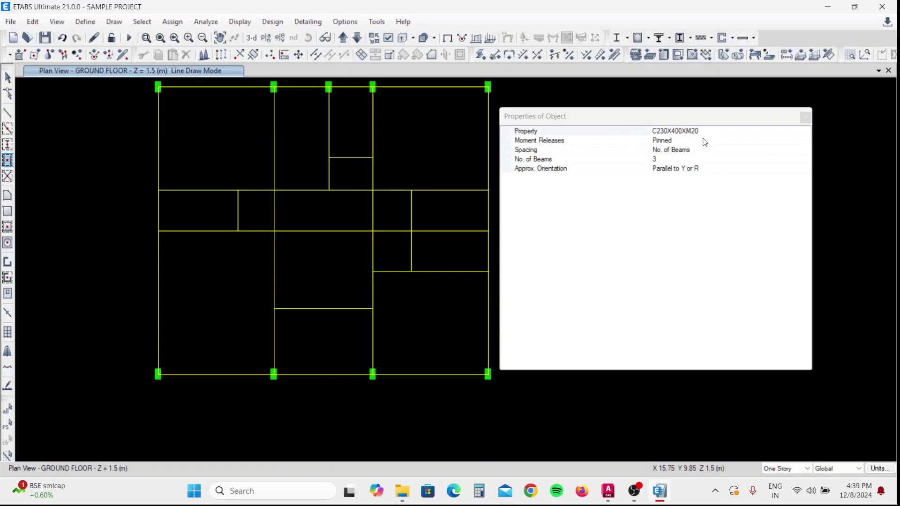
click(810, 116)
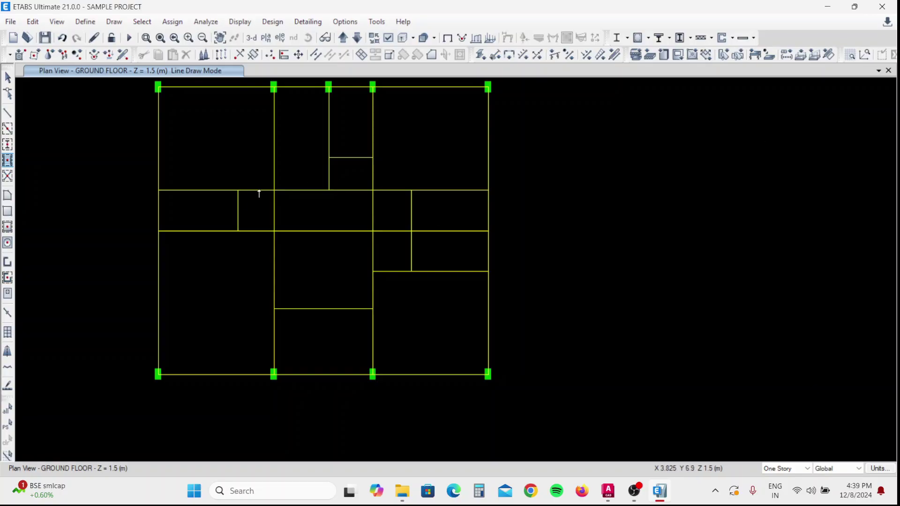
click(8, 144)
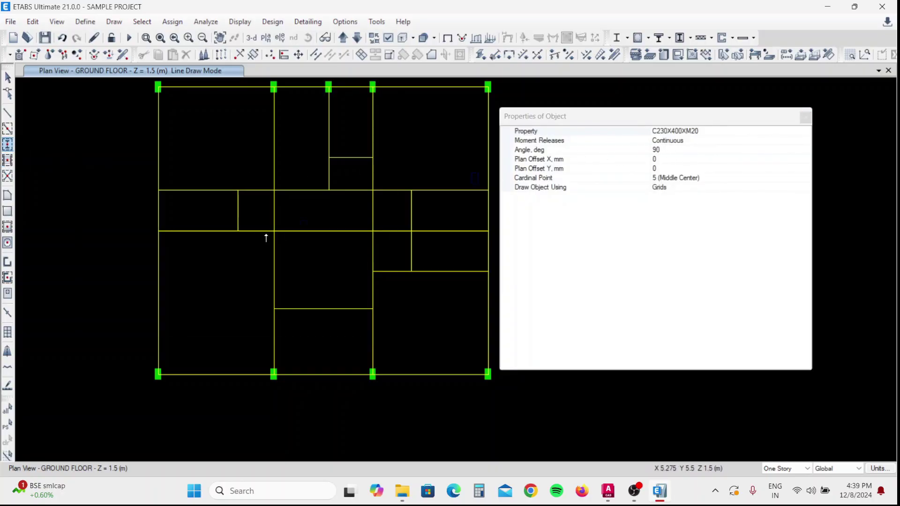
click(158, 230)
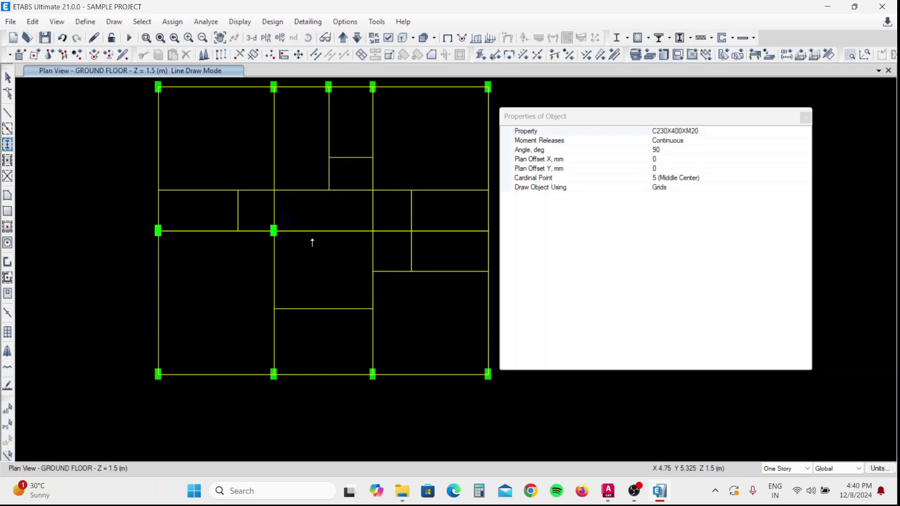
click(373, 230)
middle_drag(388, 256, 305, 255)
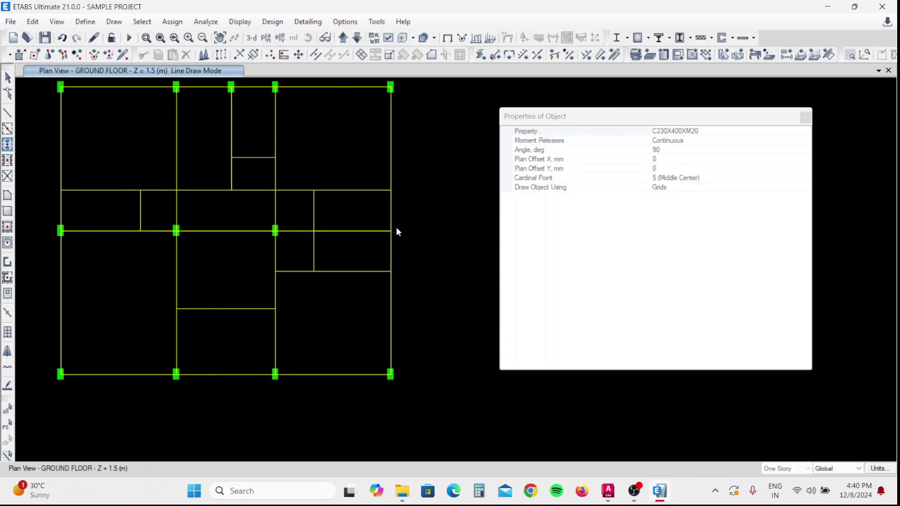
click(390, 231)
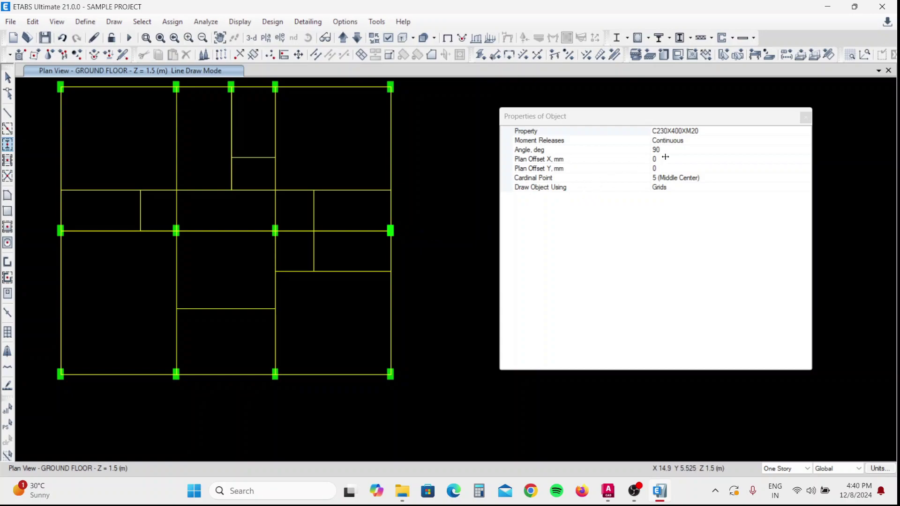
click(802, 121)
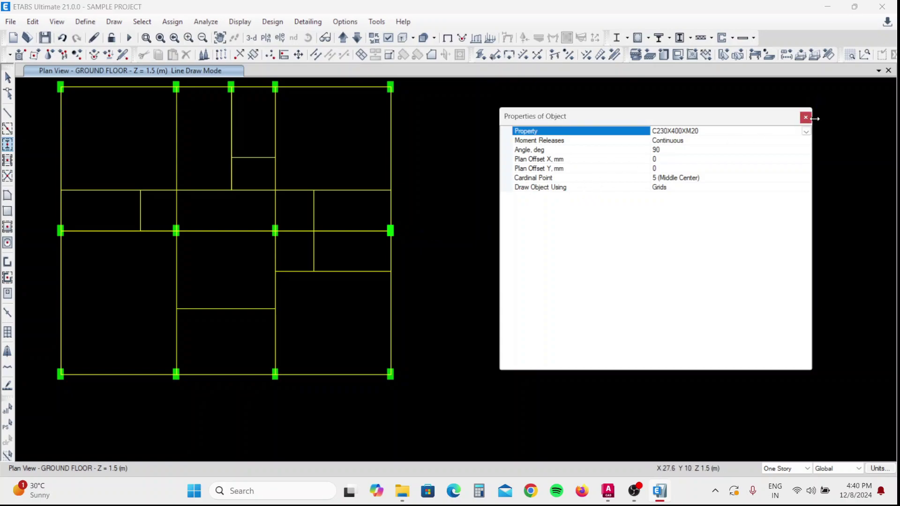
click(806, 117)
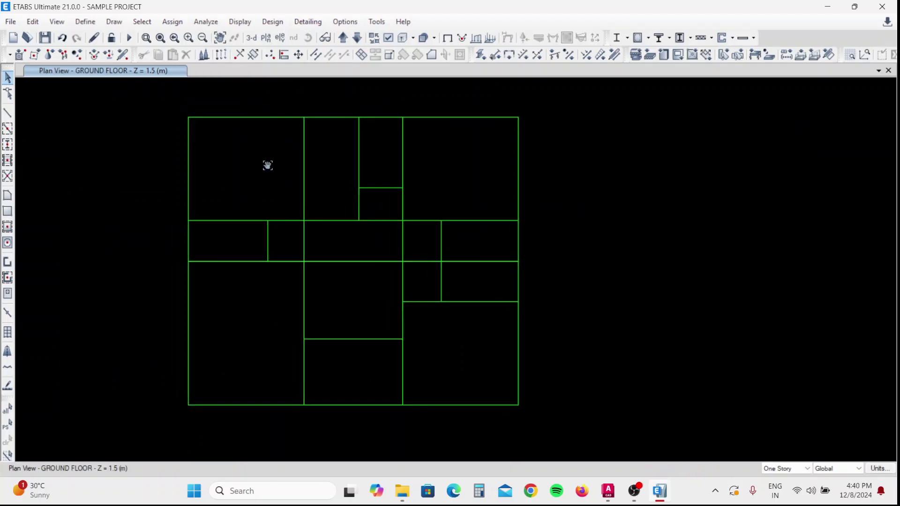
- Examine the beams along the plan's upper edge one by one to see where each frame starts and ends
click(252, 119)
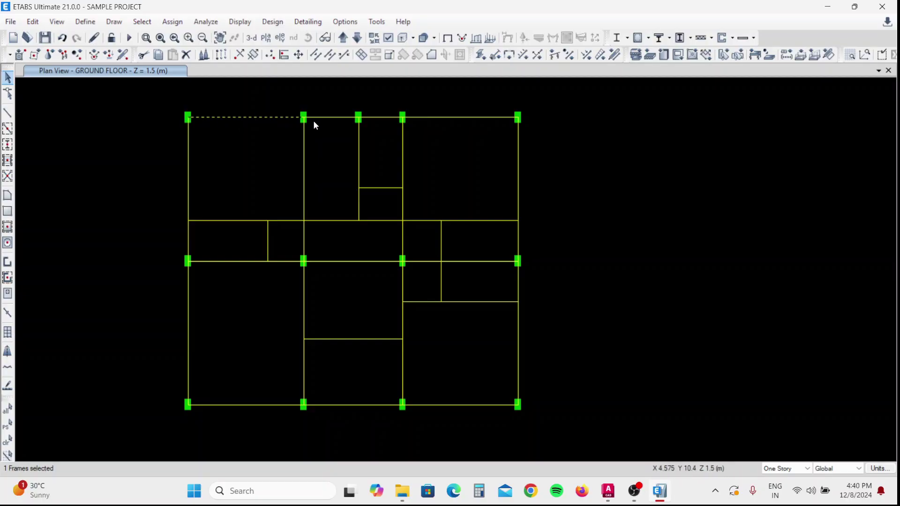
click(263, 117)
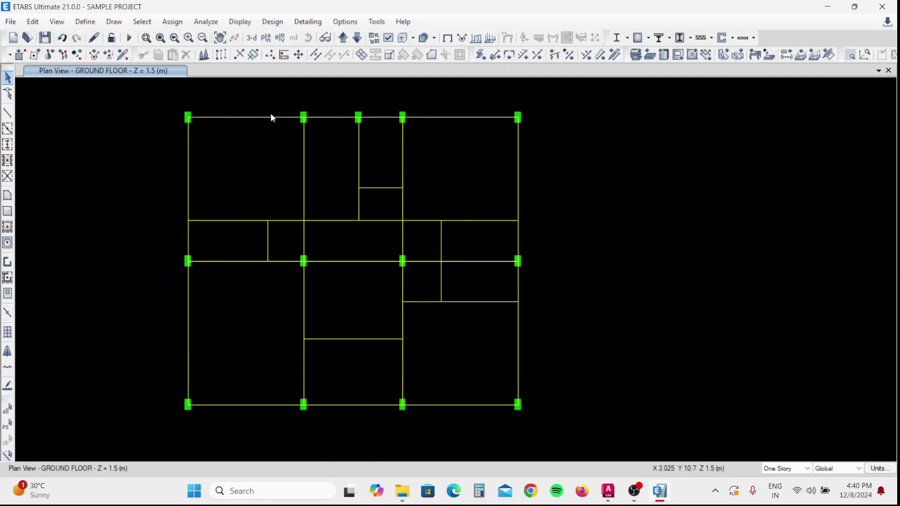
click(332, 118)
click(344, 118)
click(379, 119)
click(379, 118)
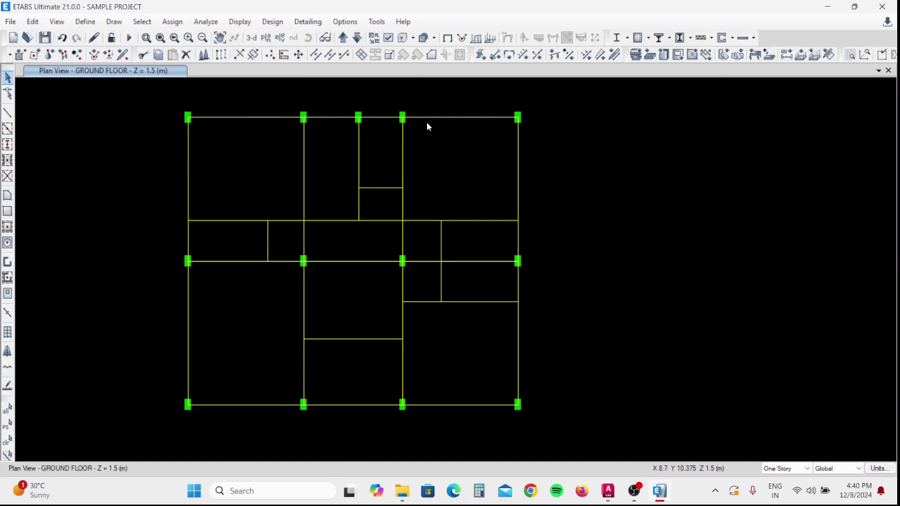
click(432, 118)
click(433, 120)
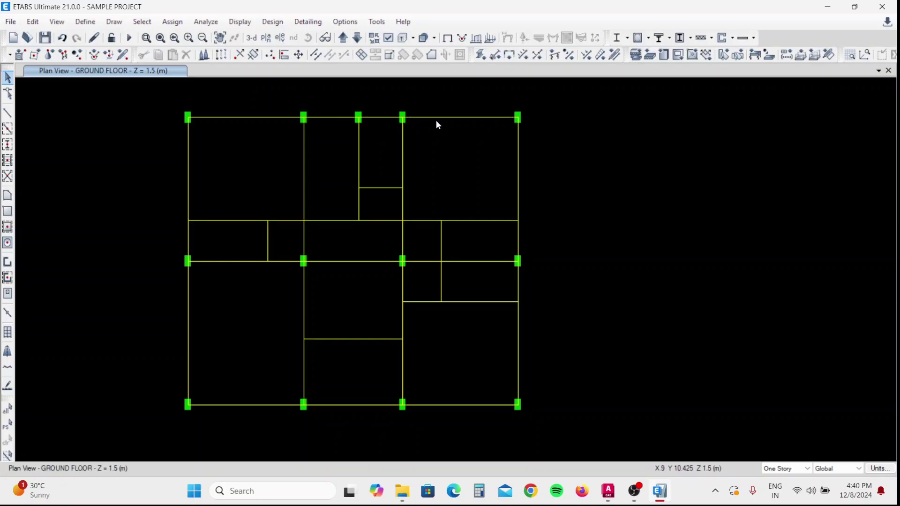
- Join the collinear beam segments along the plan's two interior vertical column lines into continuous frames
click(304, 190)
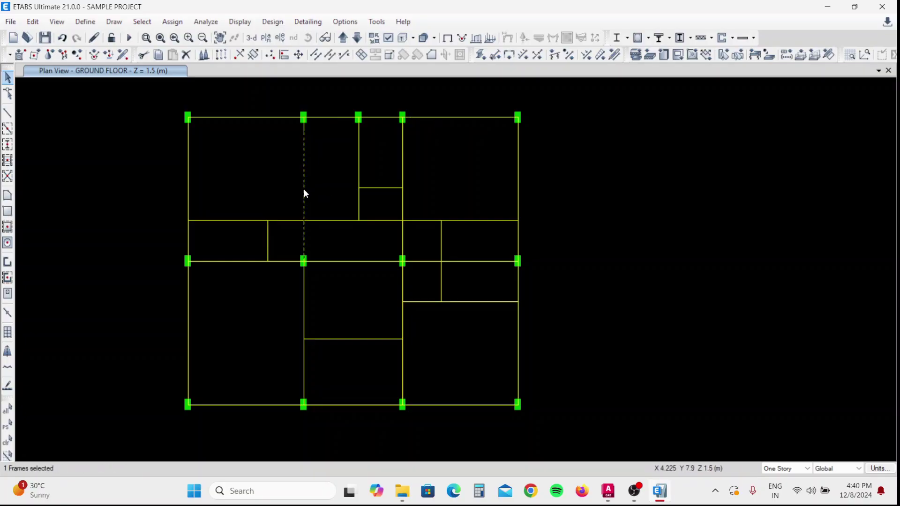
scroll(305, 267, up, 5)
scroll(295, 249, up, 3)
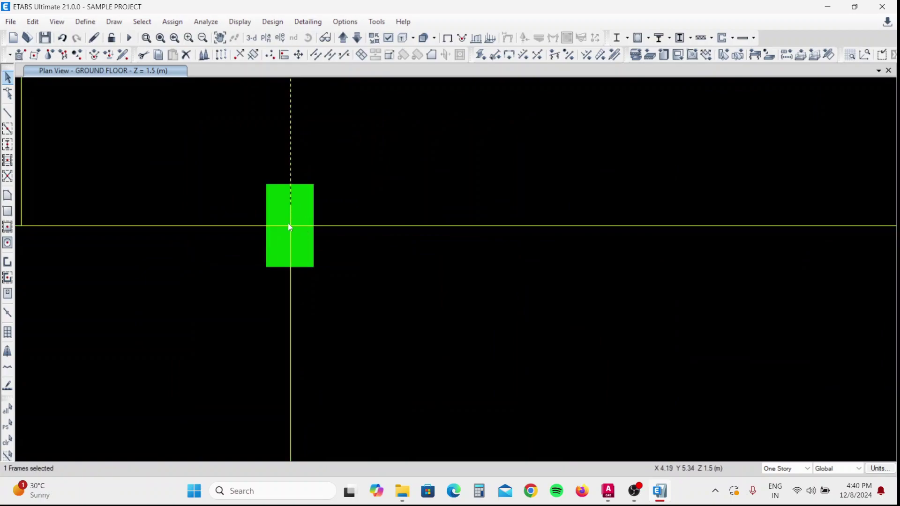
click(291, 296)
scroll(321, 244, down, 2)
click(304, 335)
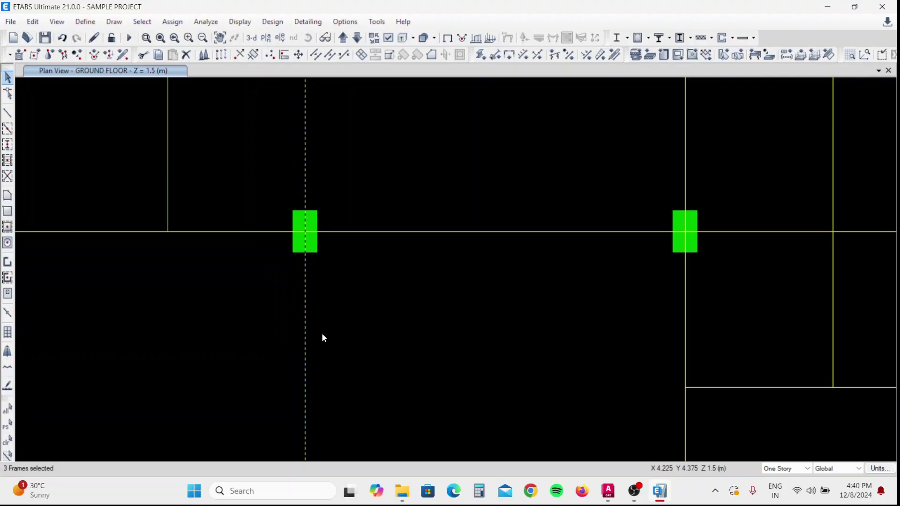
scroll(282, 217, down, 4)
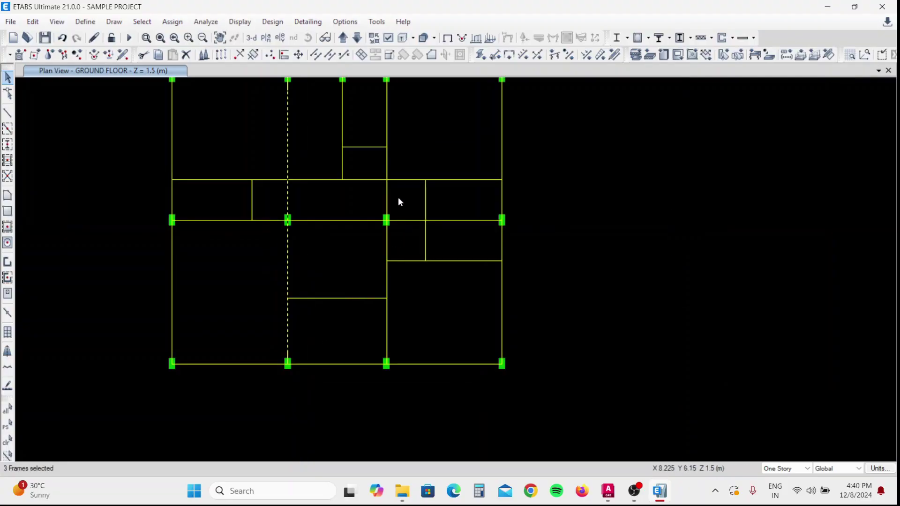
click(386, 213)
scroll(386, 217, up, 4)
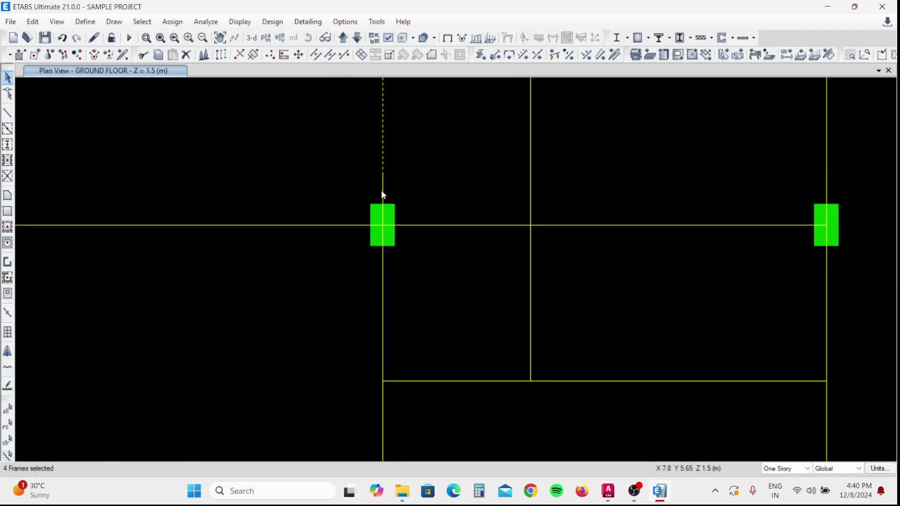
click(383, 192)
scroll(382, 189, down, 4)
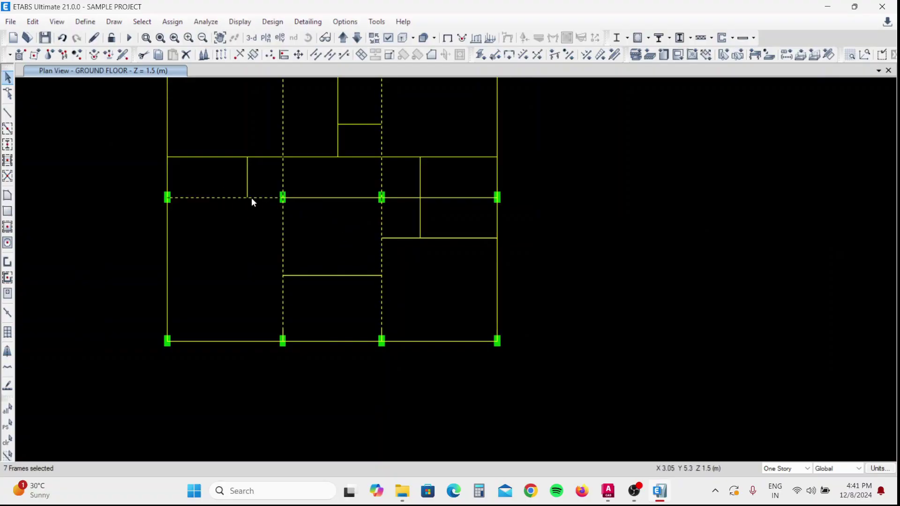
click(330, 55)
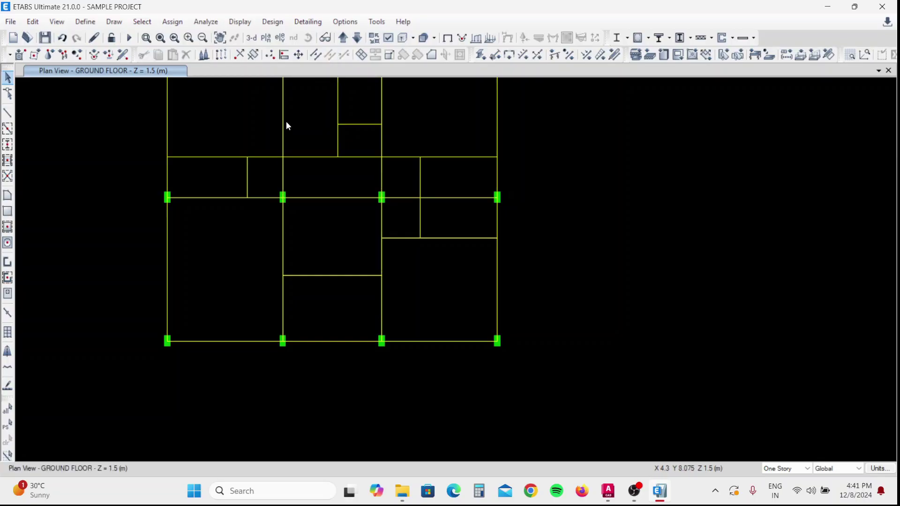
- Divide the two interior vertical beams and the central bay's middle beam at intersections with selected frames and joints
middle_drag(298, 161, 299, 225)
click(284, 186)
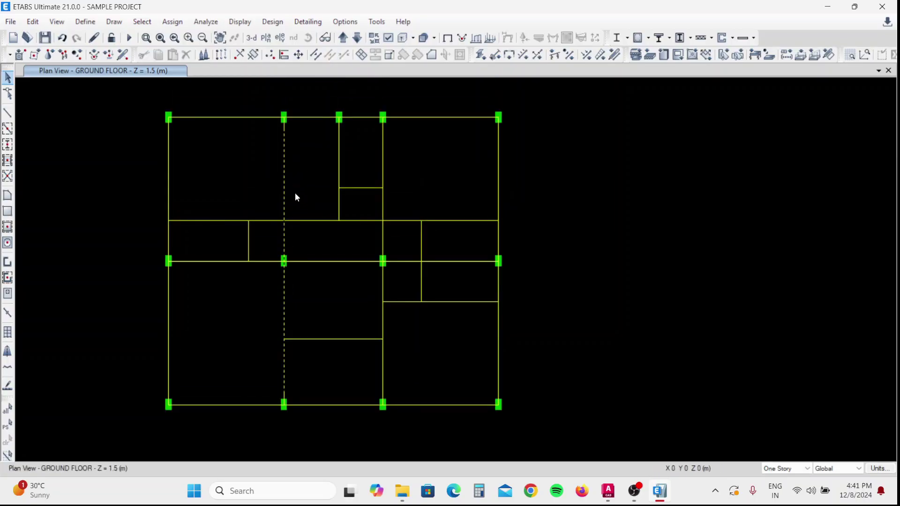
click(382, 183)
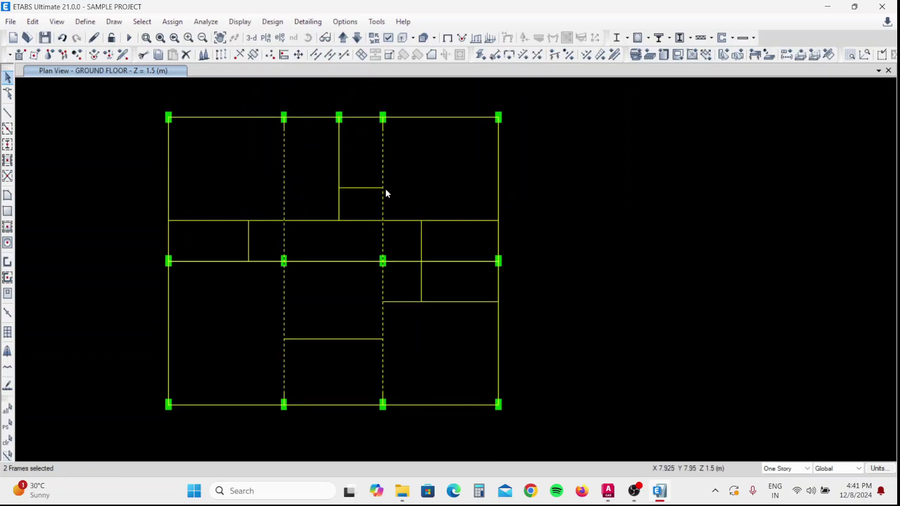
click(308, 261)
click(314, 55)
drag(447, 186, 686, 124)
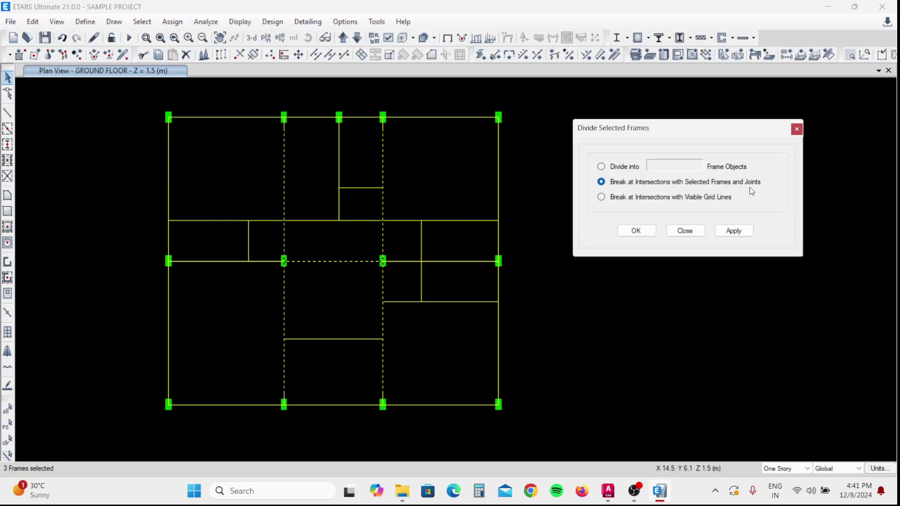
click(732, 231)
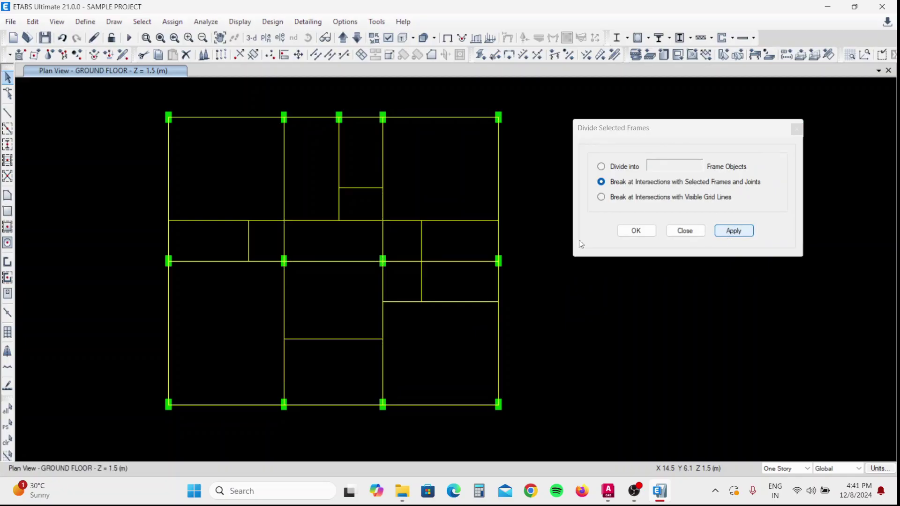
- Examine the extents of the divided interior beams and the neighbouring horizontal and left-edge beams by selecting them individually
click(285, 175)
click(285, 175)
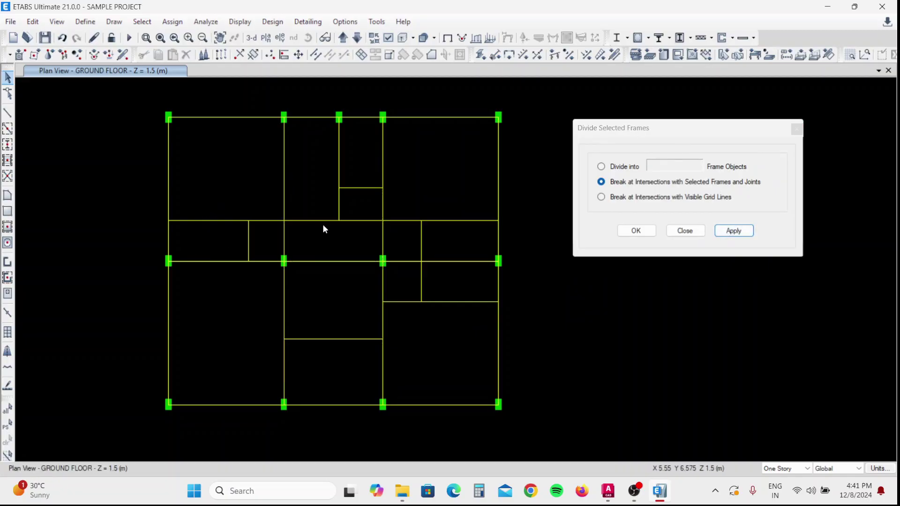
click(221, 221)
click(235, 223)
click(227, 263)
click(436, 263)
click(451, 262)
click(383, 359)
click(329, 355)
click(283, 324)
click(269, 326)
click(169, 346)
click(228, 339)
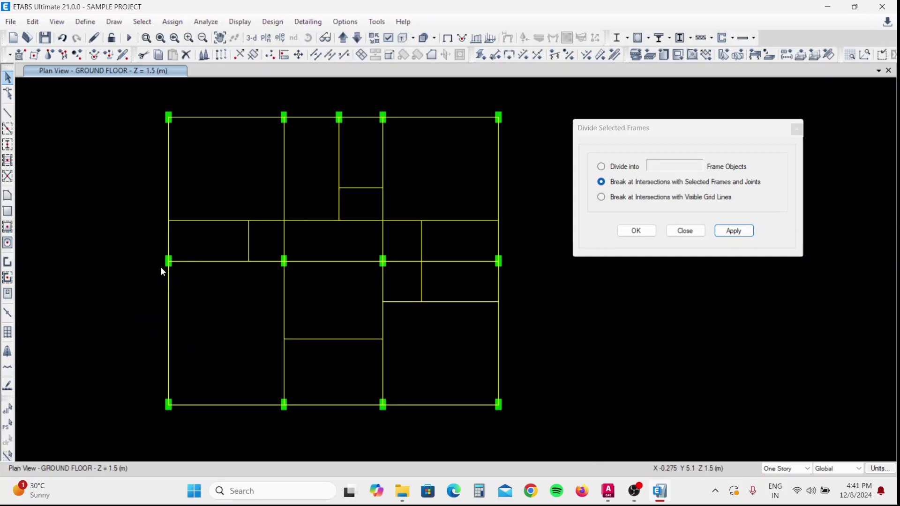
- Join the beam segments along the plan's left edge and along its right edge into one continuous frame each
click(169, 209)
scroll(168, 263, up, 5)
click(165, 314)
scroll(206, 269, down, 5)
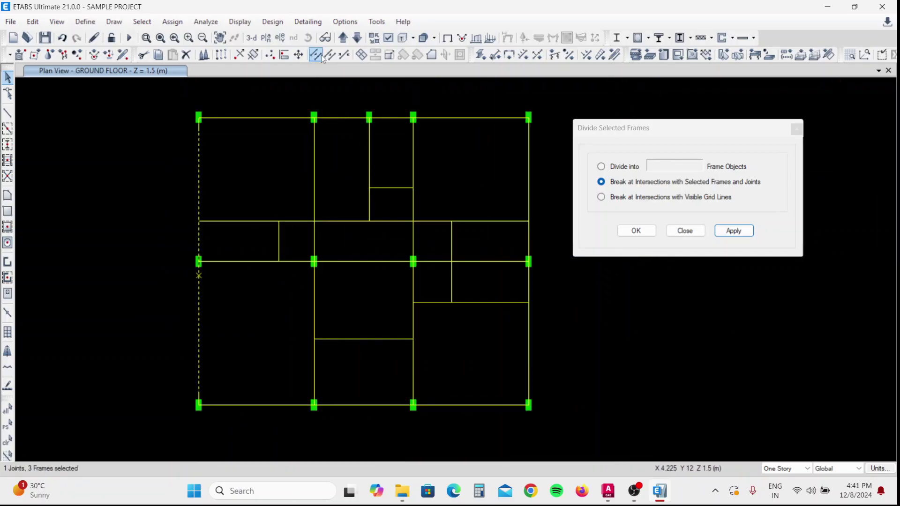
click(529, 192)
scroll(533, 257, up, 3)
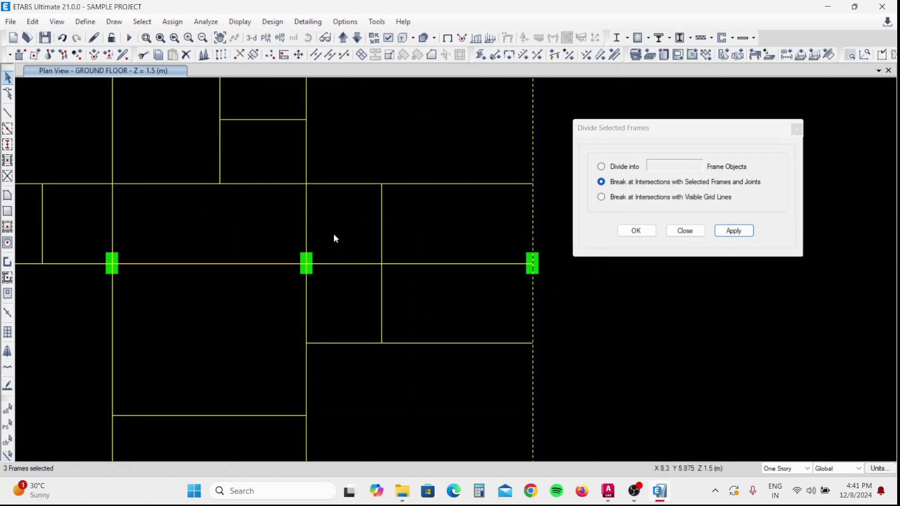
scroll(338, 247, down, 3)
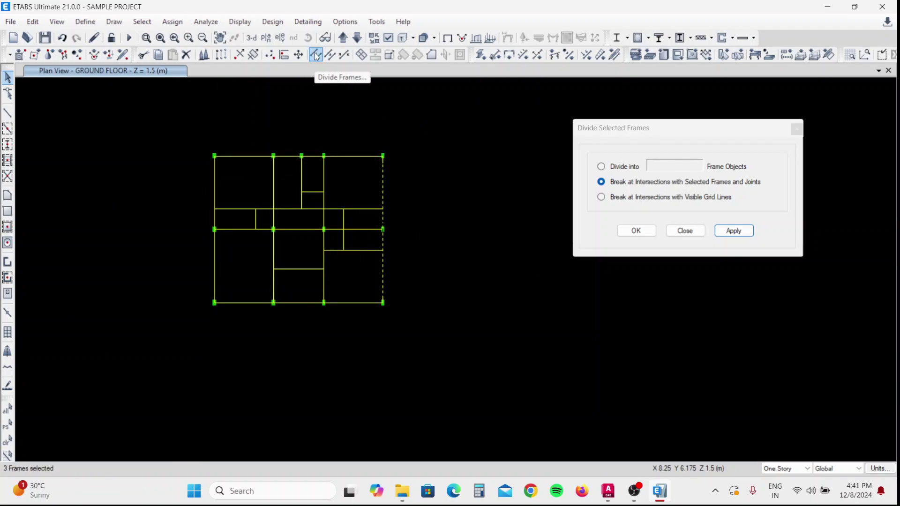
click(328, 55)
- Divide the left and right edge beams and the left bay's middle beam at intersections with selected frames and joints
scroll(227, 204, up, 2)
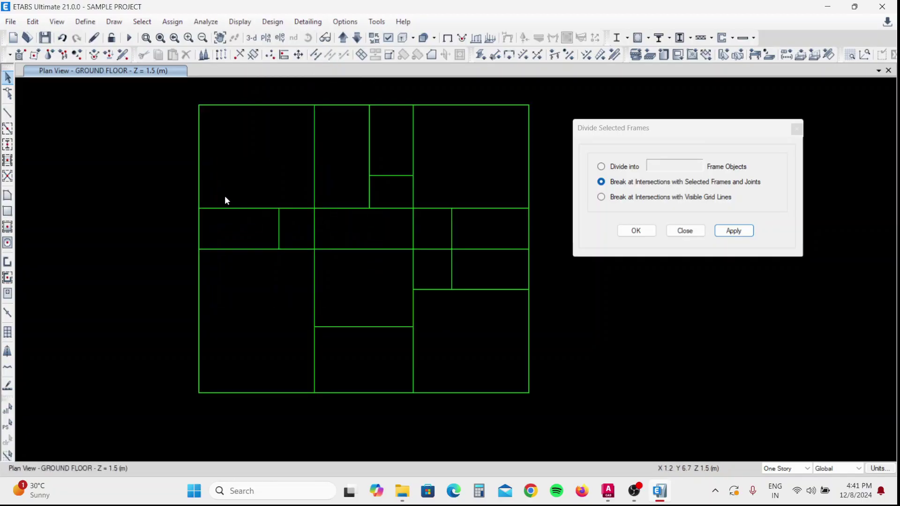
click(198, 194)
click(524, 184)
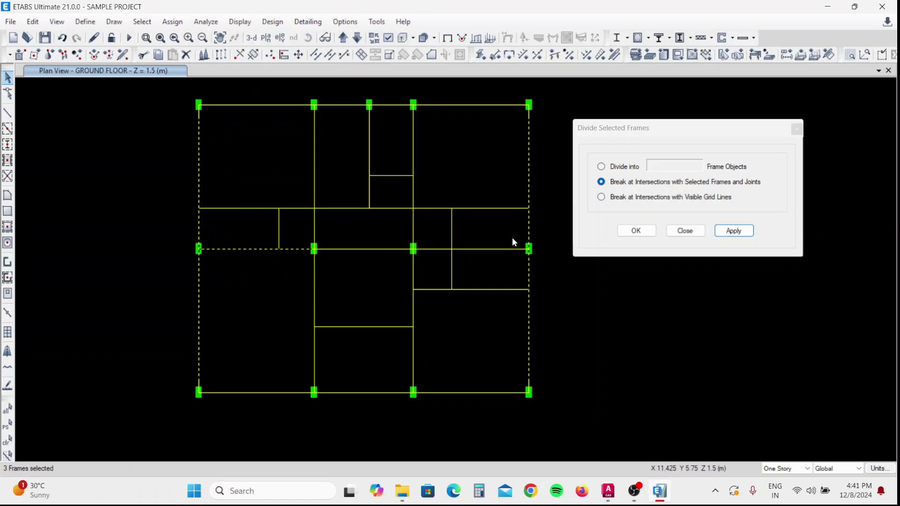
click(733, 230)
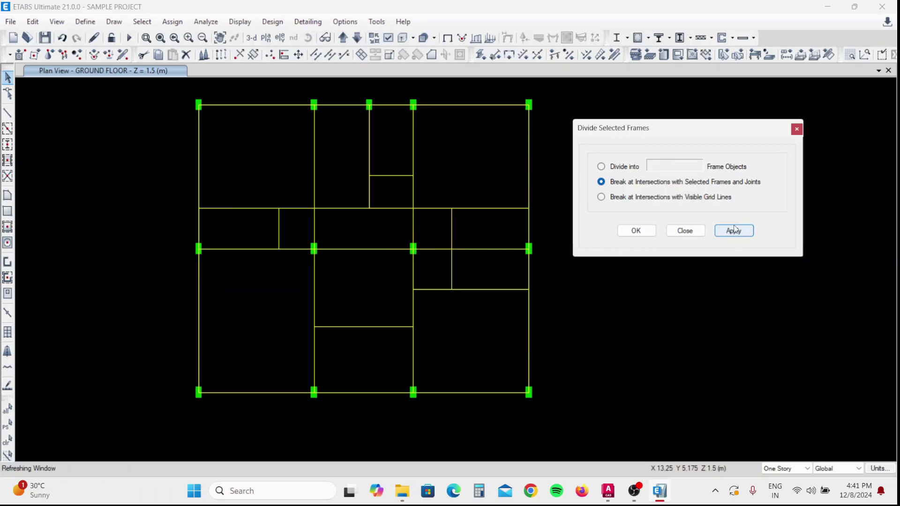
- Join the short segment at the upper column to the rest of the central bay's secondary vertical beam
click(347, 208)
click(369, 165)
click(368, 162)
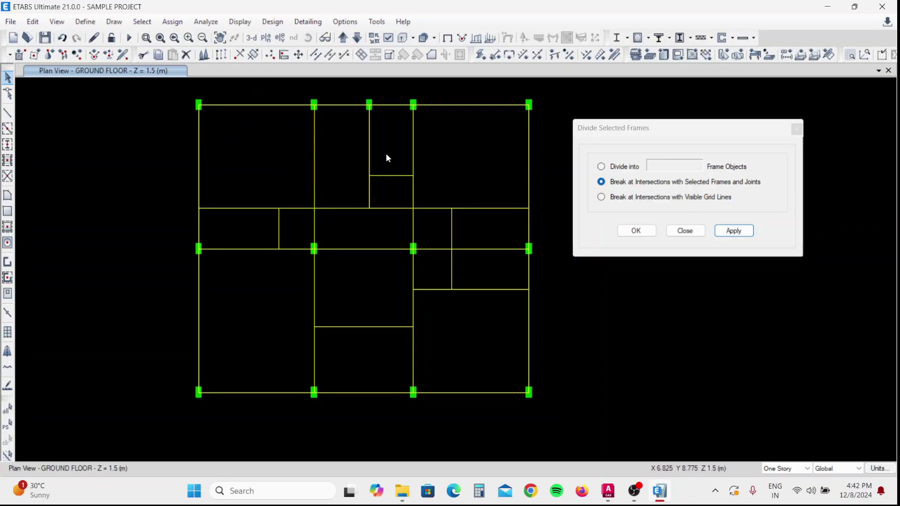
scroll(380, 120, up, 5)
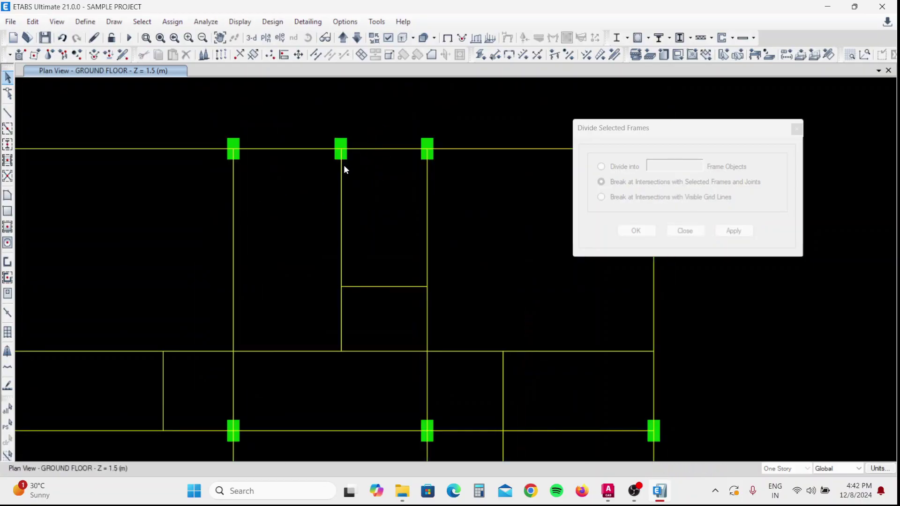
click(341, 168)
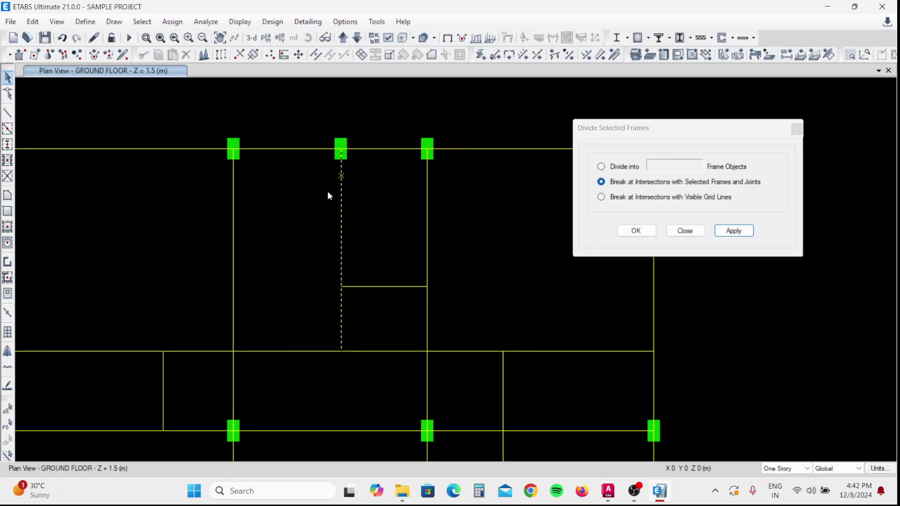
click(330, 55)
- Join the beam segments in the upper half of the right interior column line and of the left interior column line
scroll(345, 200, down, 5)
click(388, 216)
scroll(396, 183, up, 5)
click(384, 186)
click(330, 55)
scroll(343, 154, down, 3)
click(261, 188)
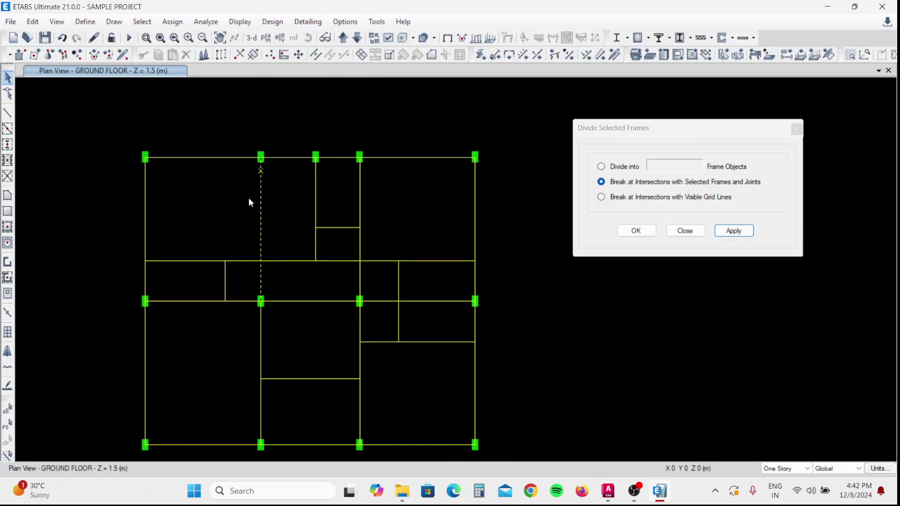
scroll(263, 174, up, 4)
click(331, 55)
- Join the beam segments in the lower half of the plan's left edge and of the left interior column line
scroll(285, 162, down, 5)
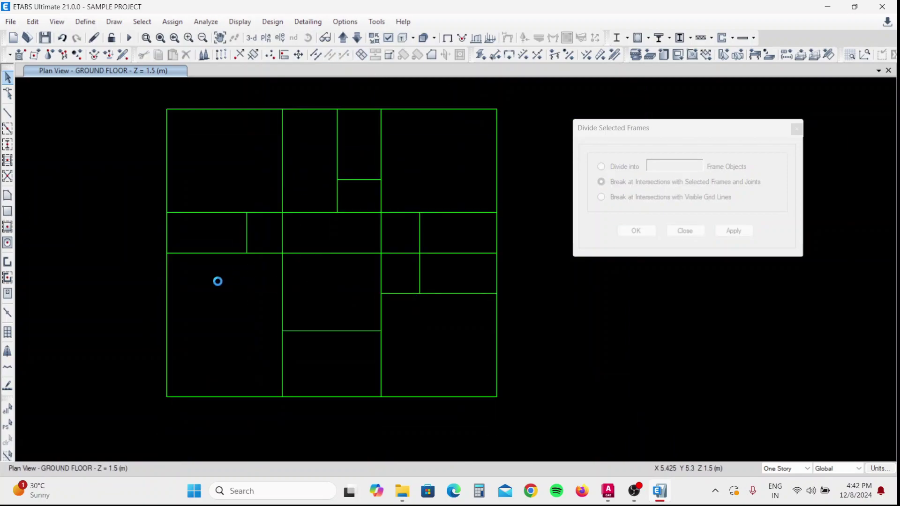
scroll(178, 399, up, 2)
drag(176, 362, 130, 370)
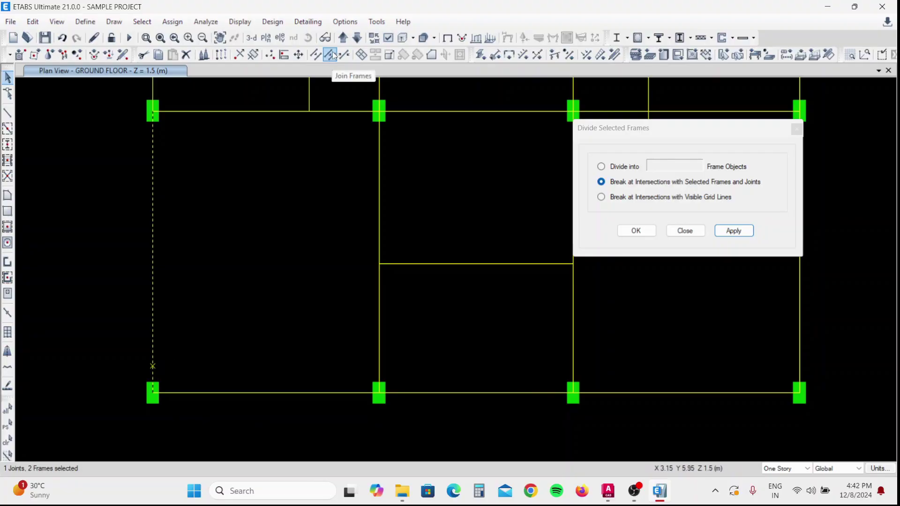
click(330, 56)
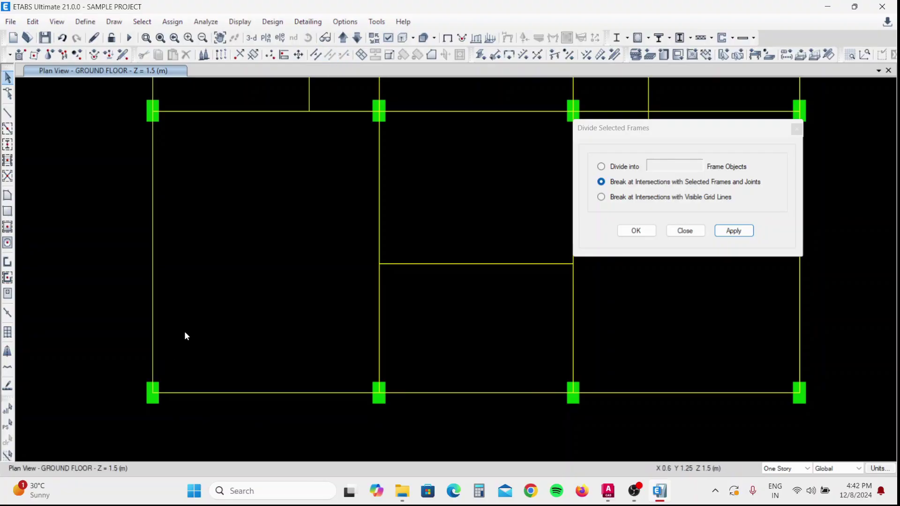
drag(401, 362, 338, 372)
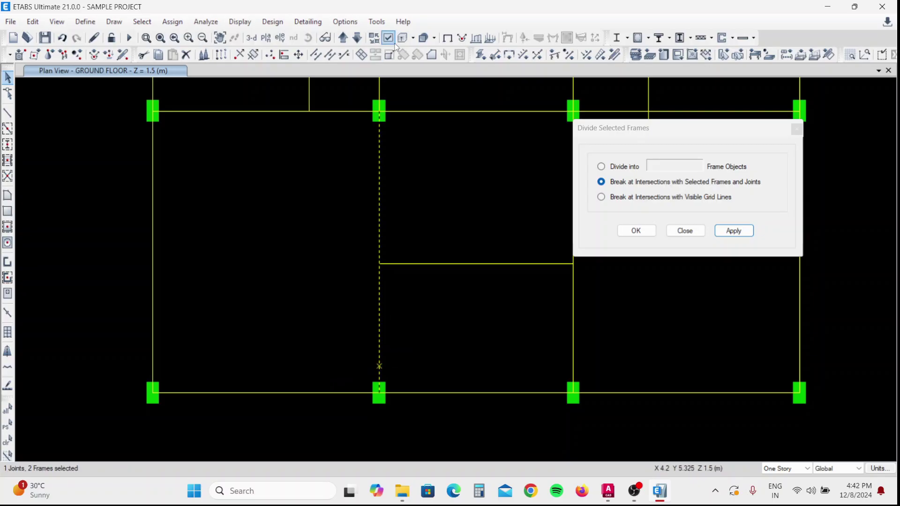
click(332, 55)
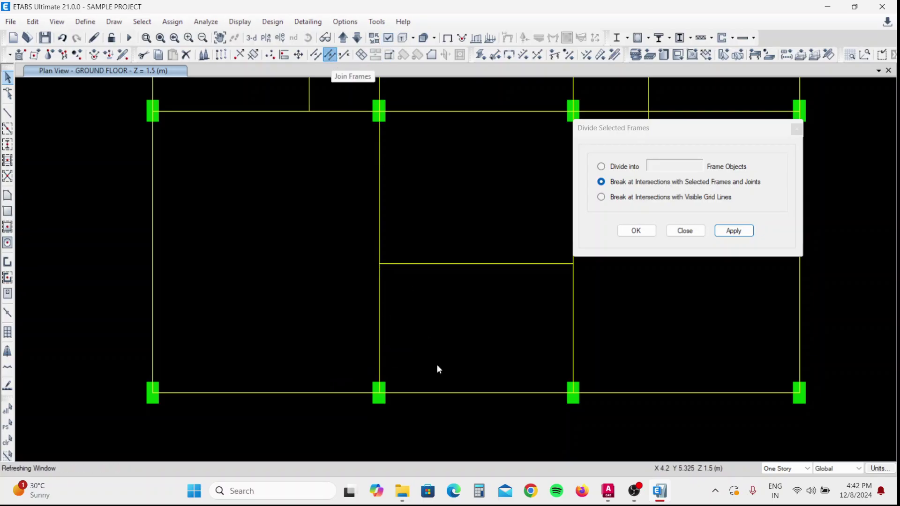
- Join the beam segments in the lower half of the right interior column line and of the plan's right edge
click(573, 332)
drag(581, 359, 552, 378)
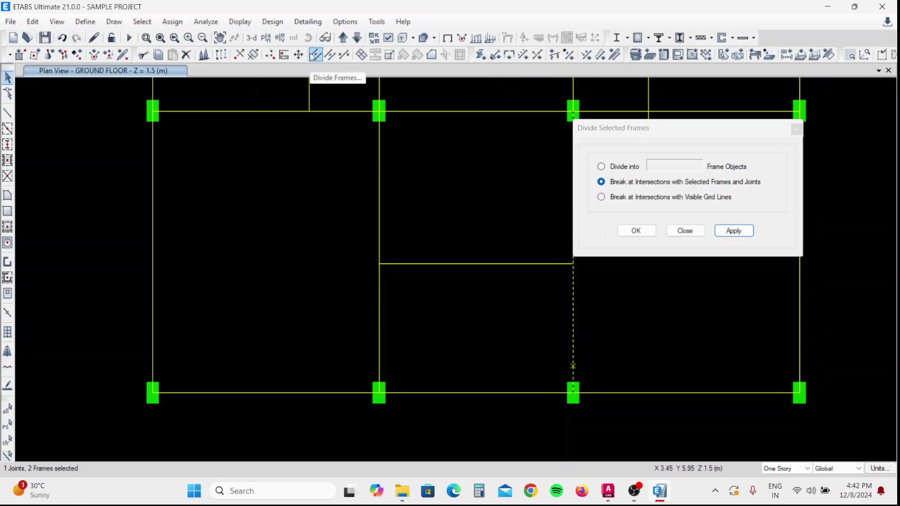
click(324, 53)
middle_drag(441, 307, 203, 280)
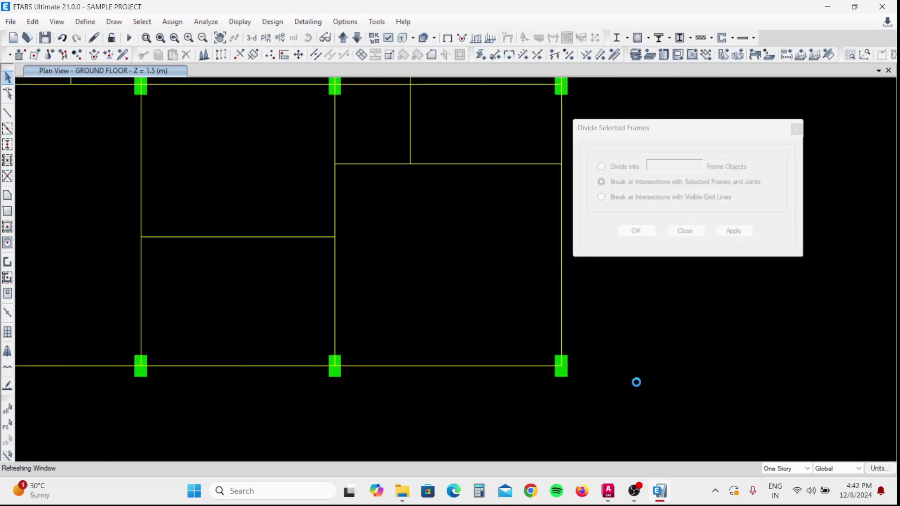
drag(575, 333, 536, 349)
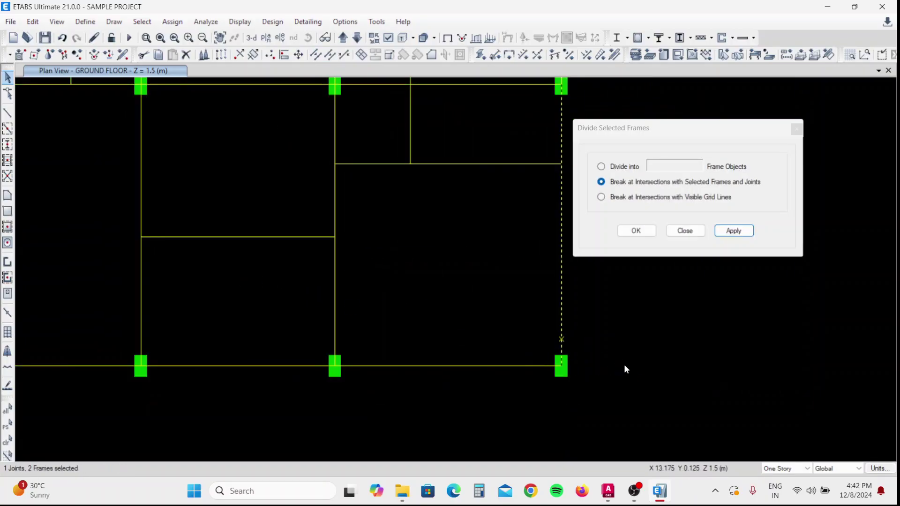
click(320, 53)
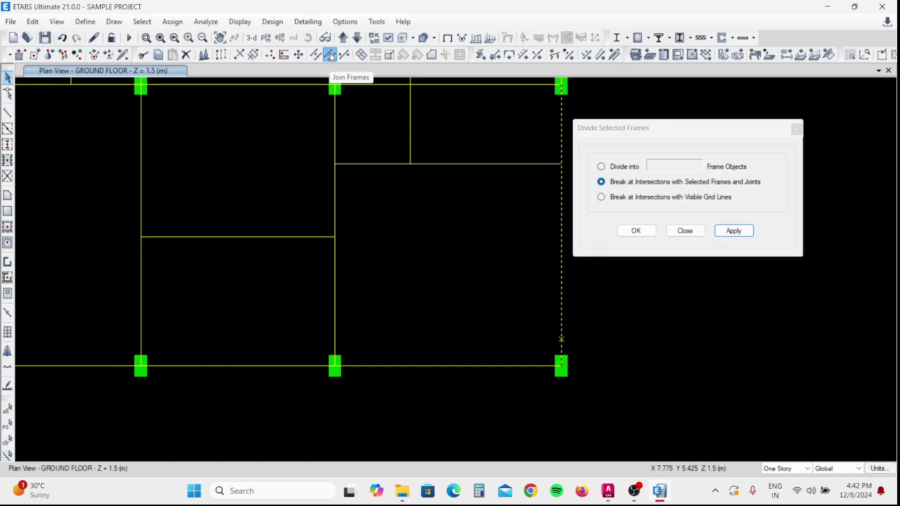
- Replicate all joints and frames of the ground floor plan to the TERRACE LEVEL story
scroll(421, 270, down, 5)
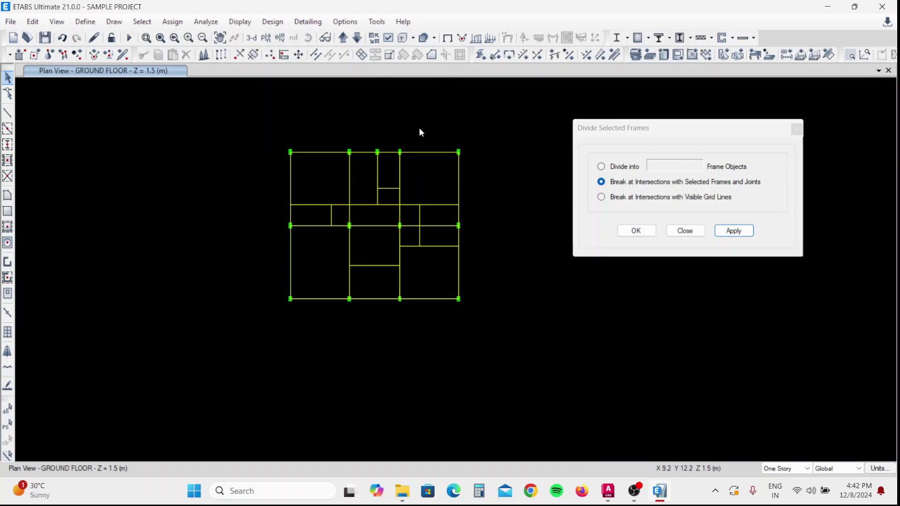
drag(524, 126, 243, 320)
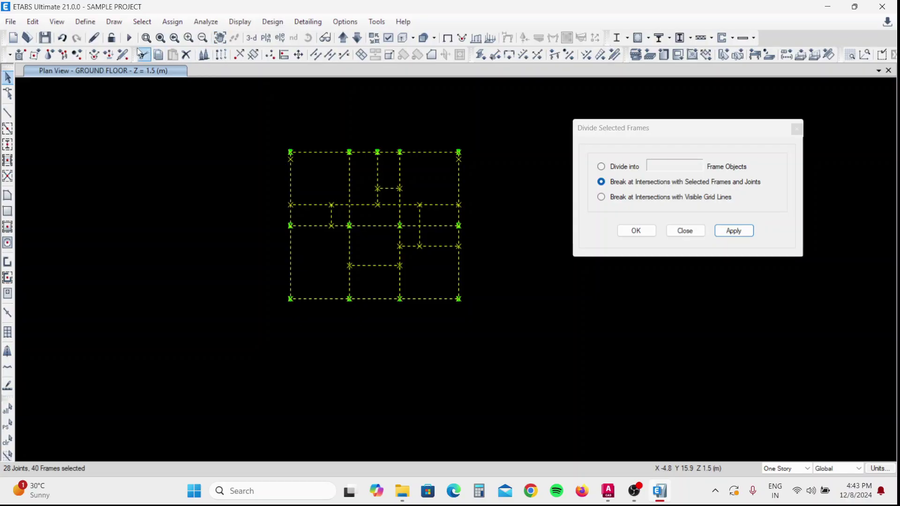
click(31, 21)
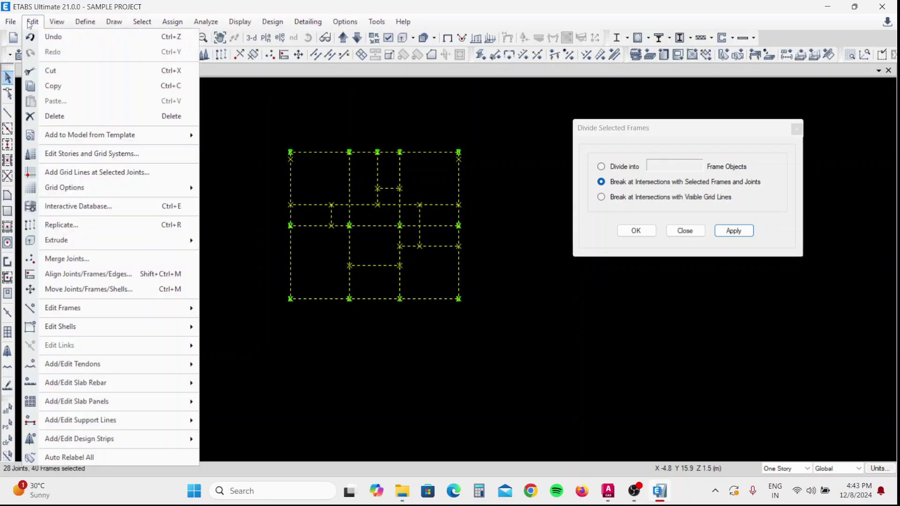
click(61, 226)
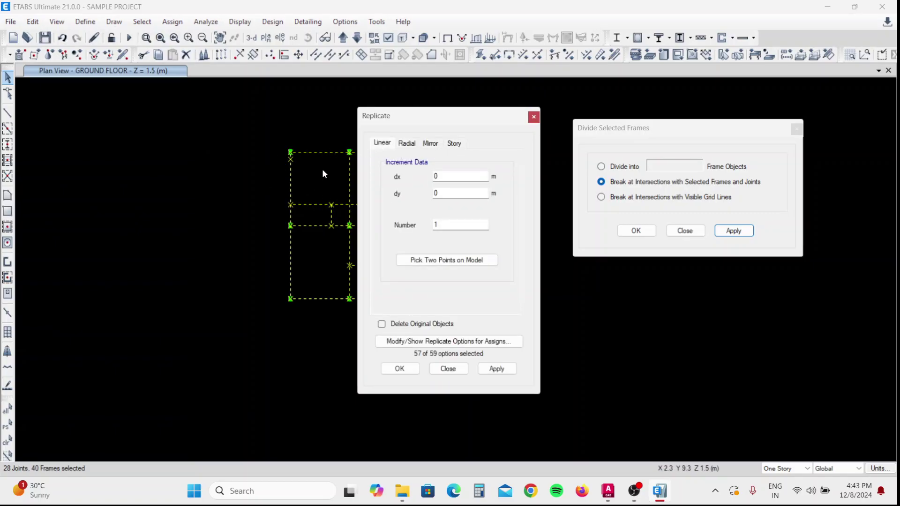
click(407, 144)
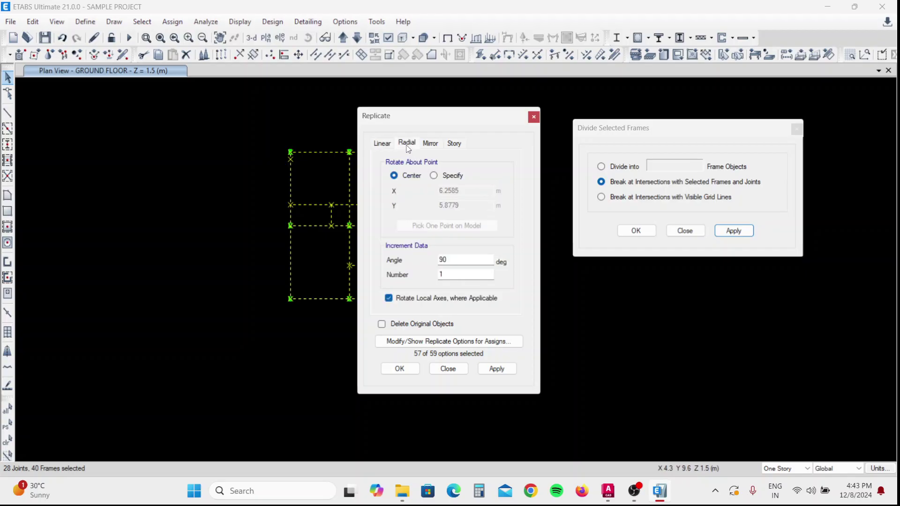
click(432, 144)
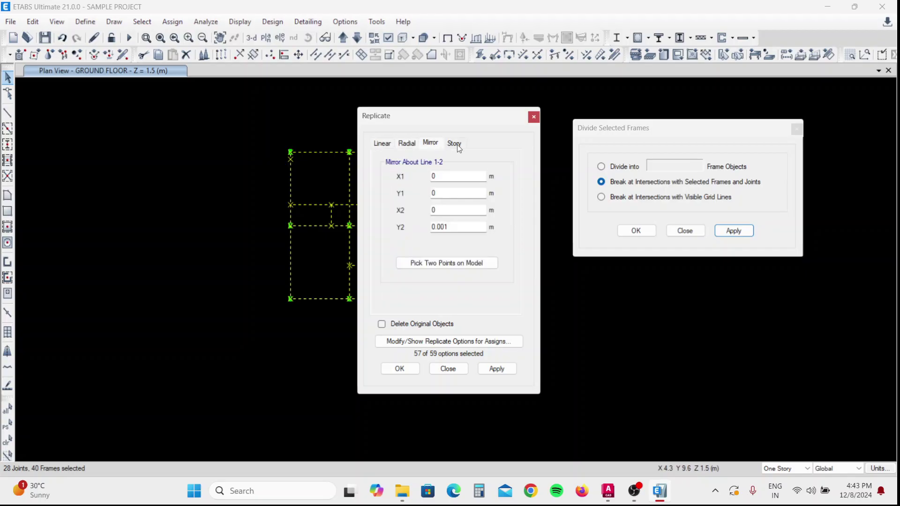
click(454, 145)
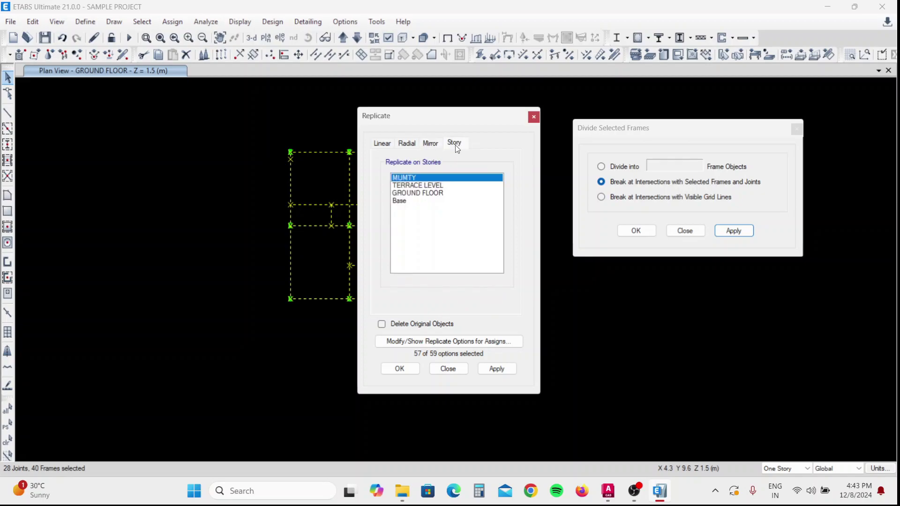
click(436, 185)
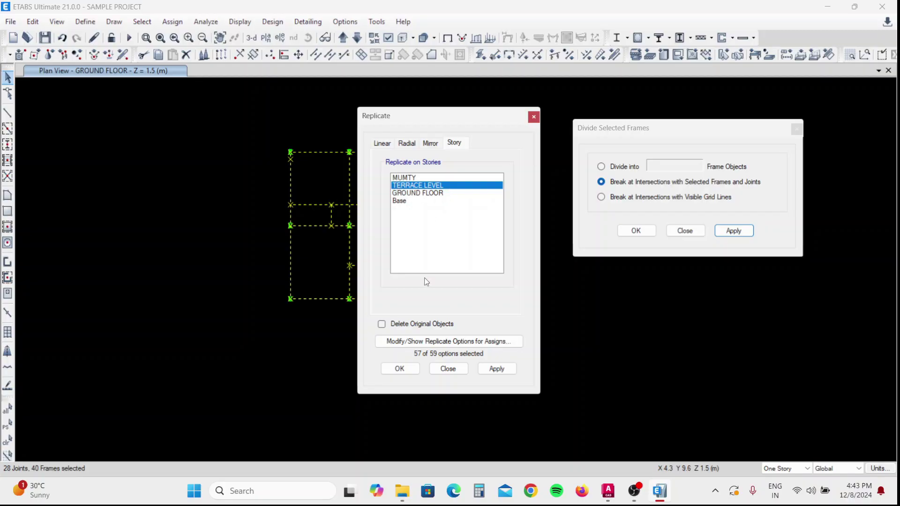
click(495, 369)
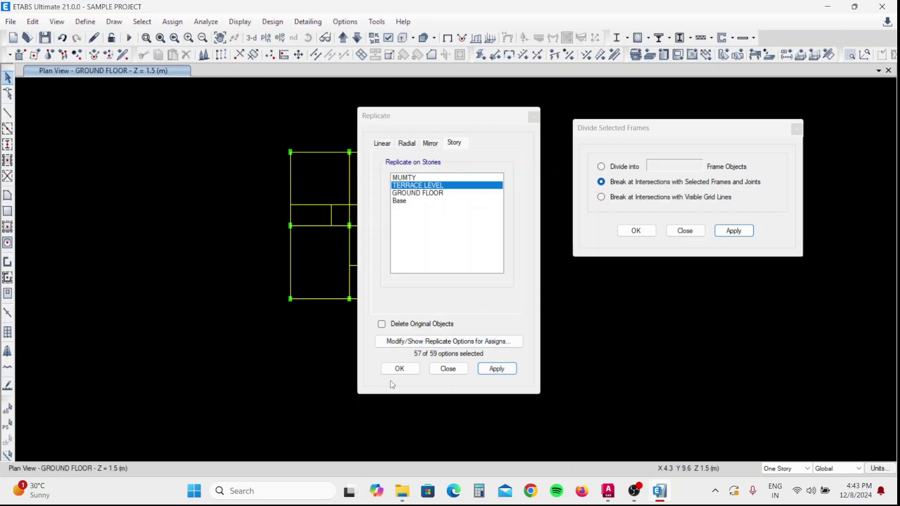
click(399, 368)
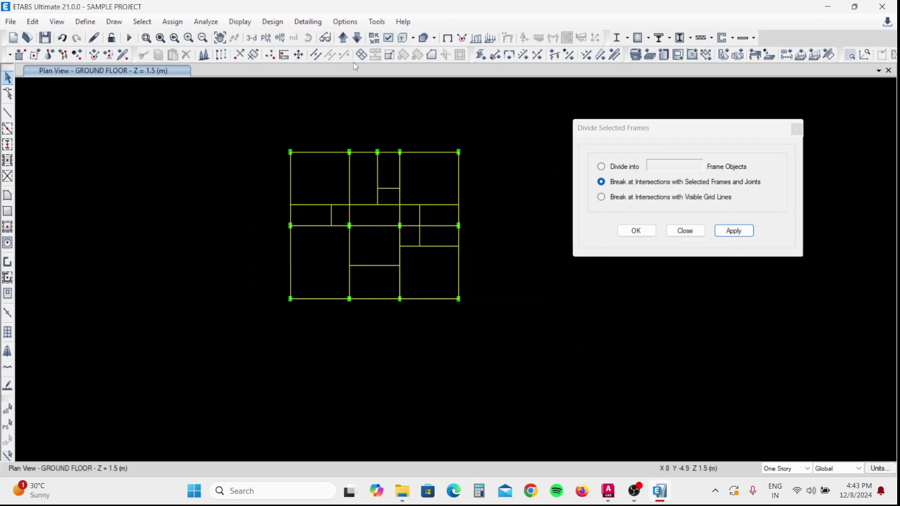
- Check the two-level frame in 3D and switch to the TERRACE LEVEL plan view
click(252, 38)
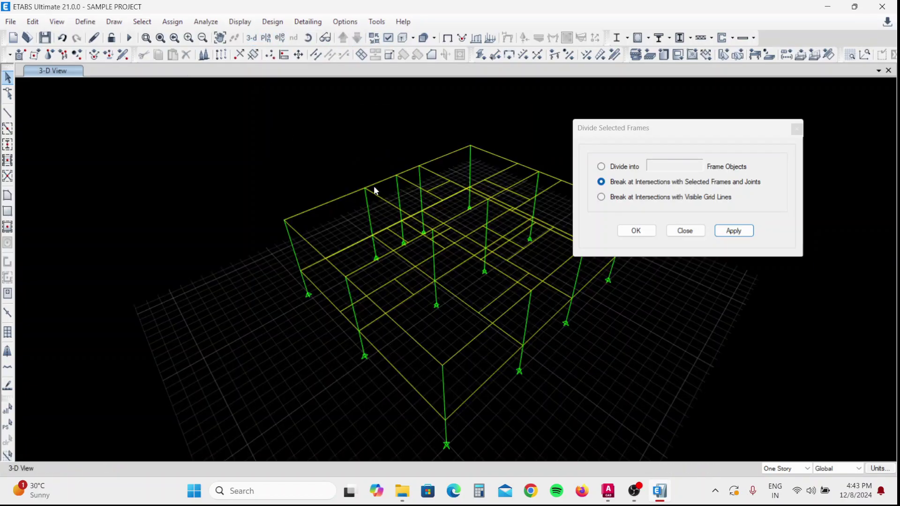
click(266, 39)
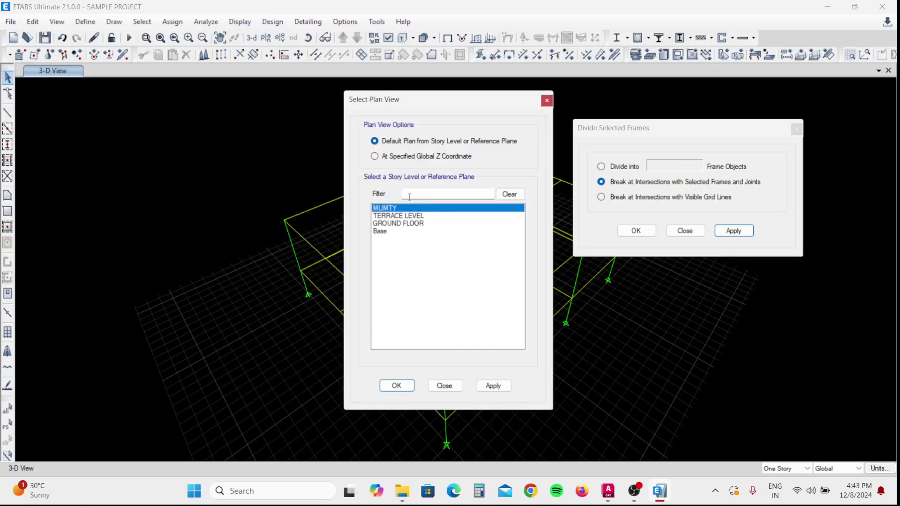
click(407, 217)
click(493, 385)
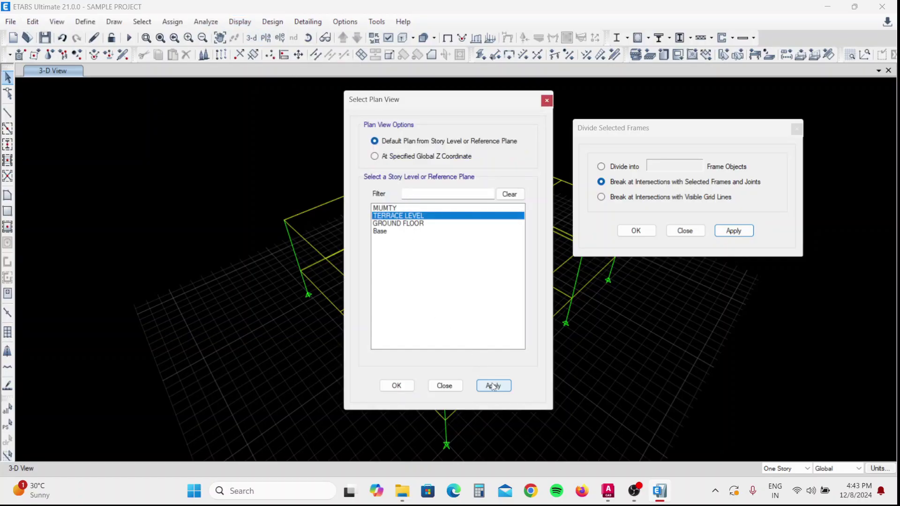
click(399, 386)
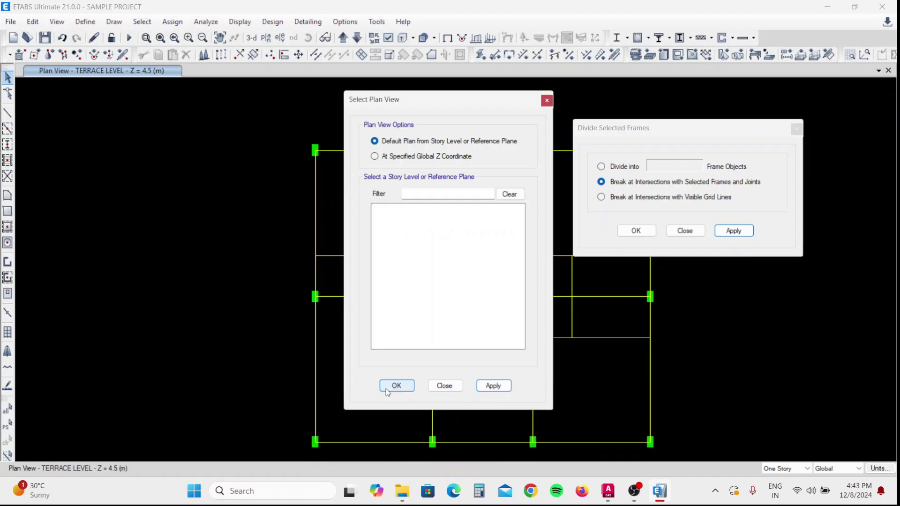
- Replicate the four beams around the panel between the upper edge's second and third columns to the MUMTY story
mouse_move(429, 217)
middle_down()
mouse_move(359, 216)
mouse_move(302, 228)
middle_up()
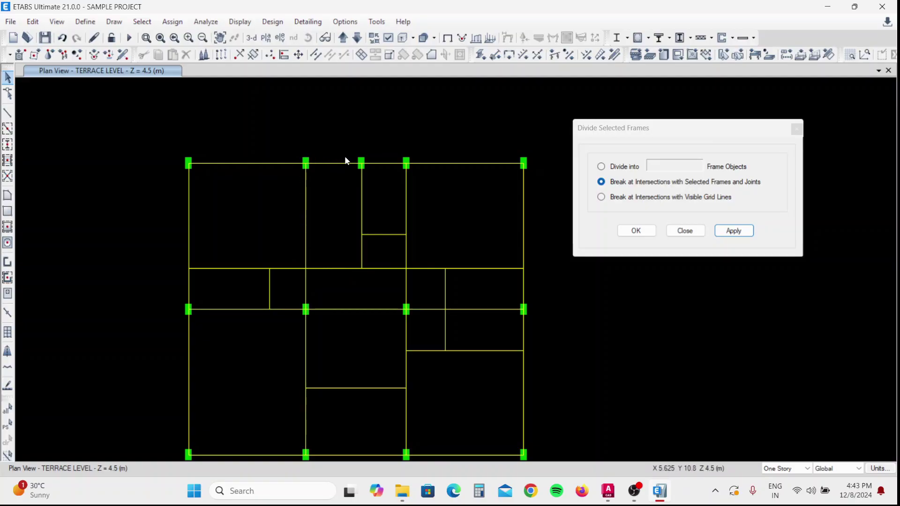
drag(345, 155, 340, 168)
drag(329, 181, 329, 181)
click(308, 216)
drag(380, 196, 344, 210)
drag(341, 251, 323, 282)
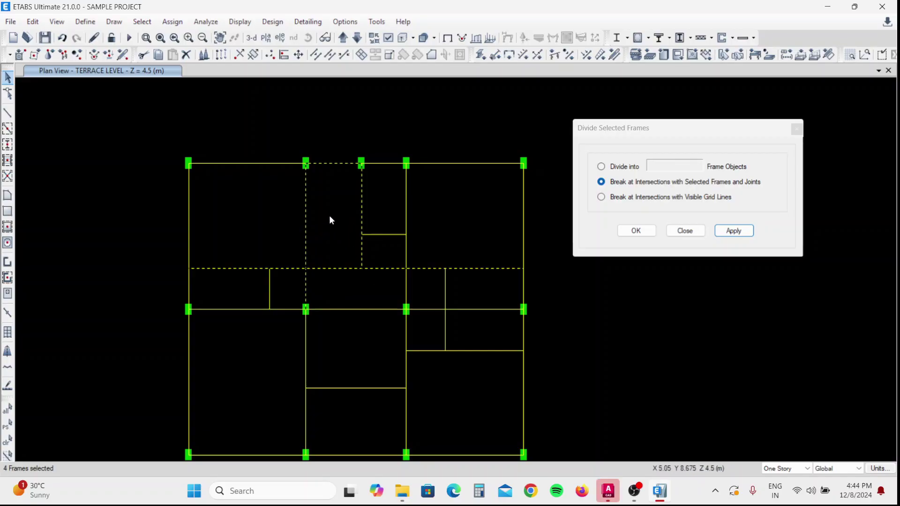
click(221, 54)
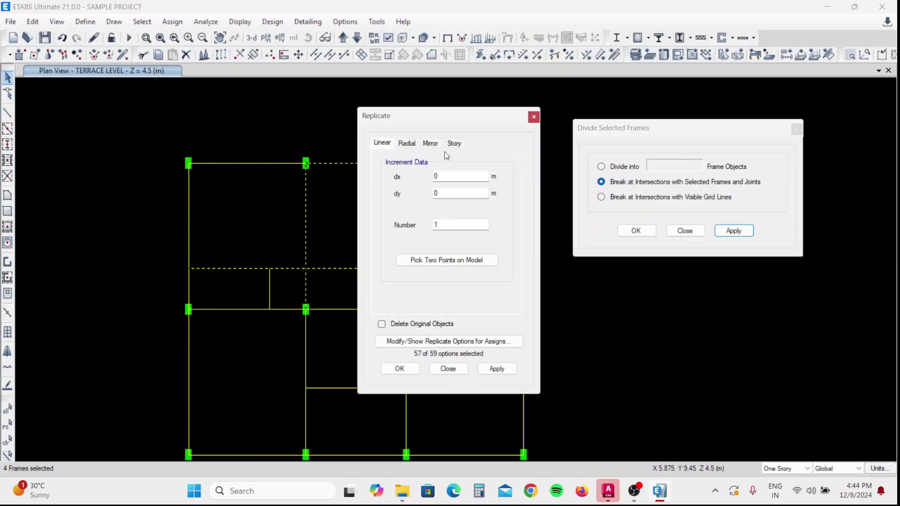
click(452, 143)
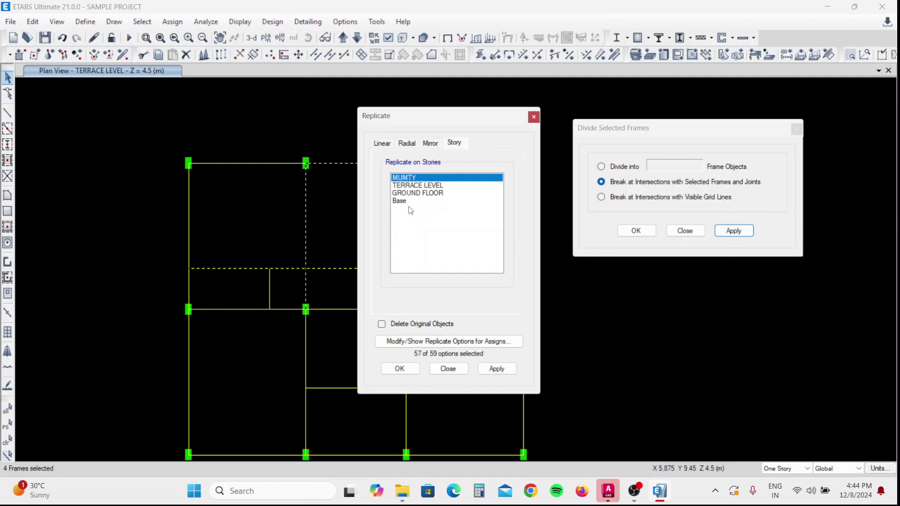
click(495, 369)
click(388, 370)
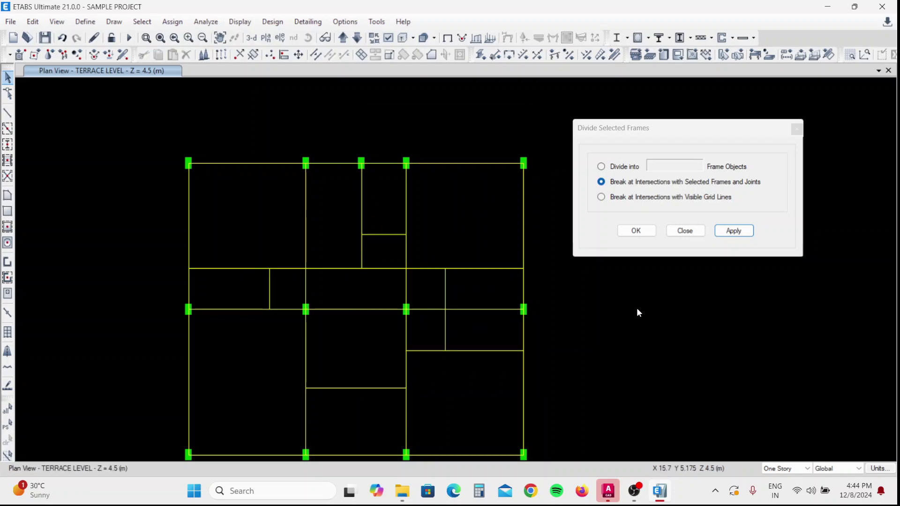
- Break the MUMTY plan's selected beams at their intersections with the selected frames and joints
click(343, 38)
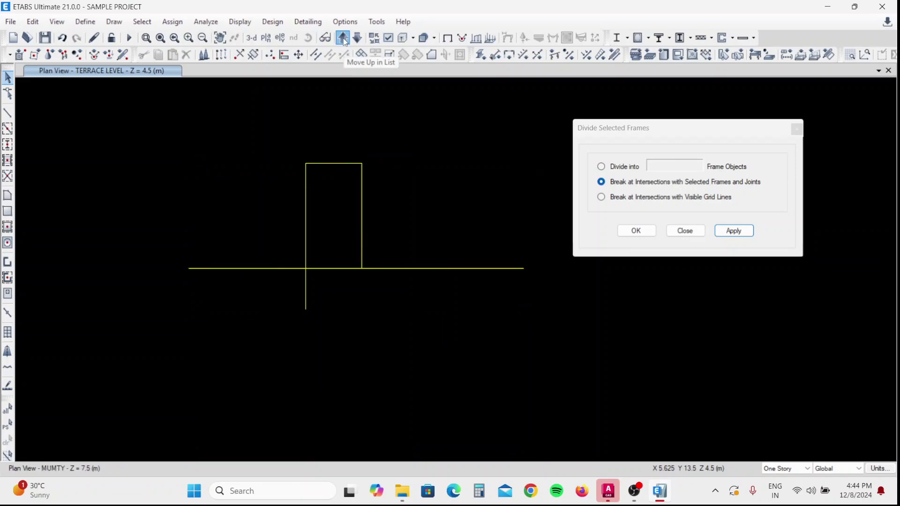
click(346, 243)
click(320, 213)
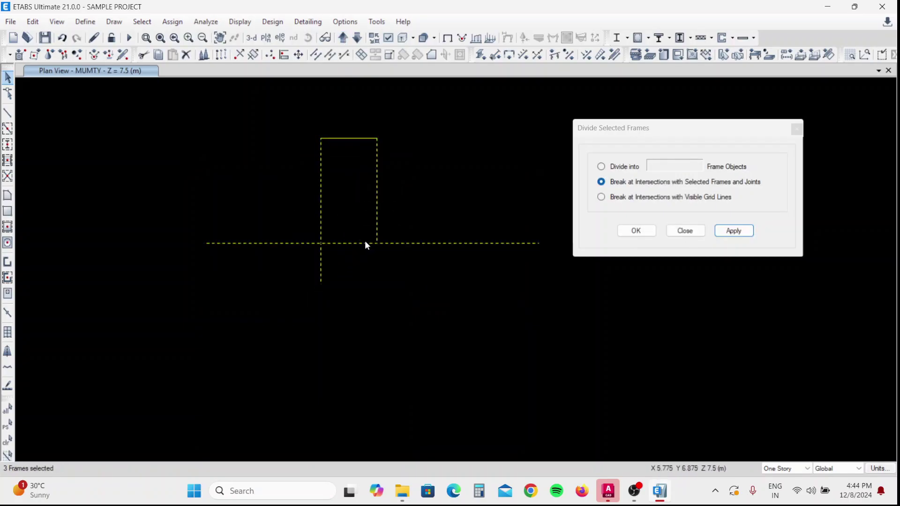
click(728, 232)
- Delete the MUMTY beam segments that extend beyond the rectangular panel on both sides and below it
drag(506, 221, 451, 274)
drag(344, 261, 302, 293)
drag(288, 217, 222, 286)
key(Delete)
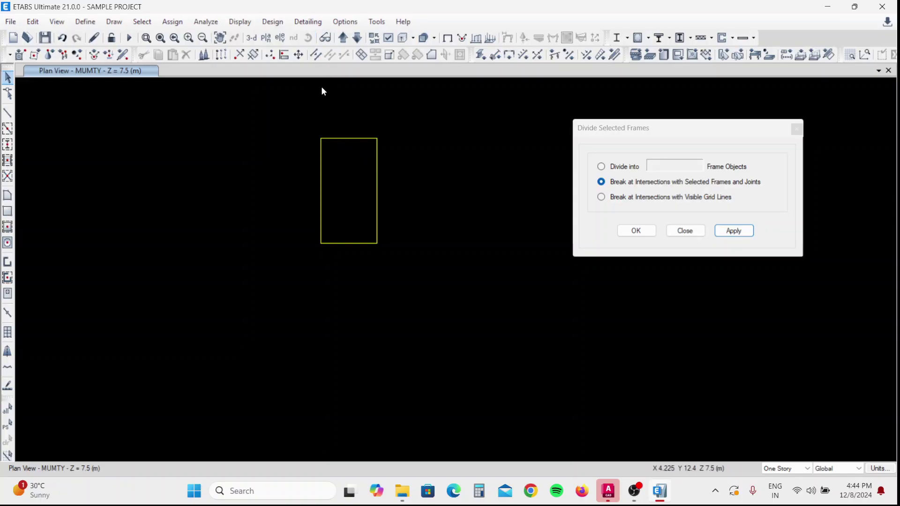
- Replicate the second and third columns along the TERRACE LEVEL plan's upper edge to the MUMTY story
click(357, 41)
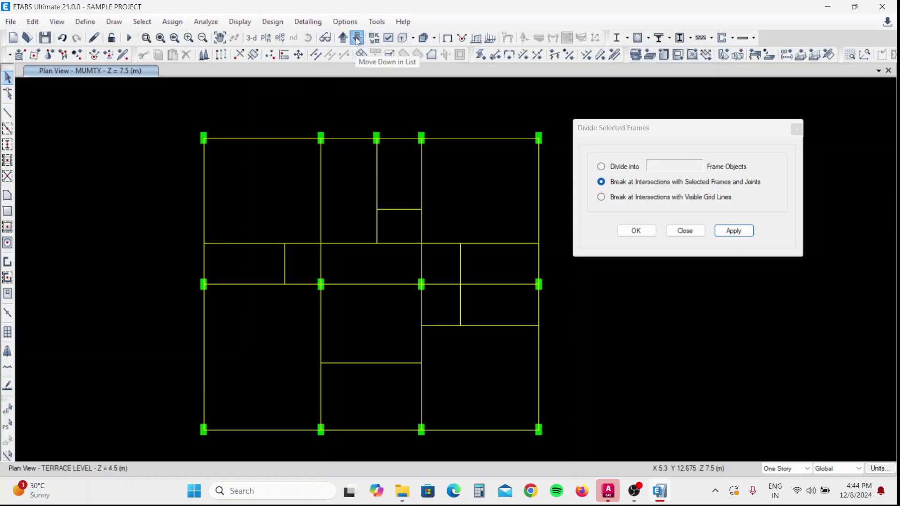
scroll(323, 137, up, 2)
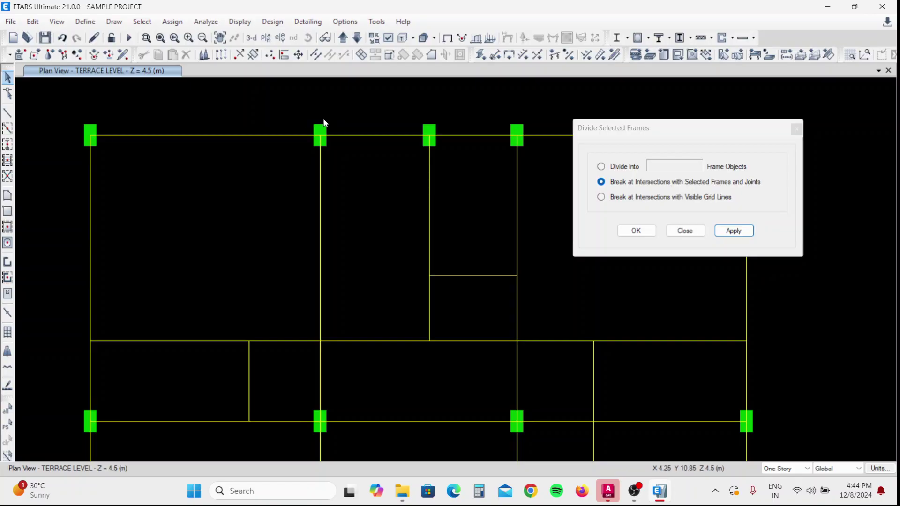
drag(297, 115, 349, 167)
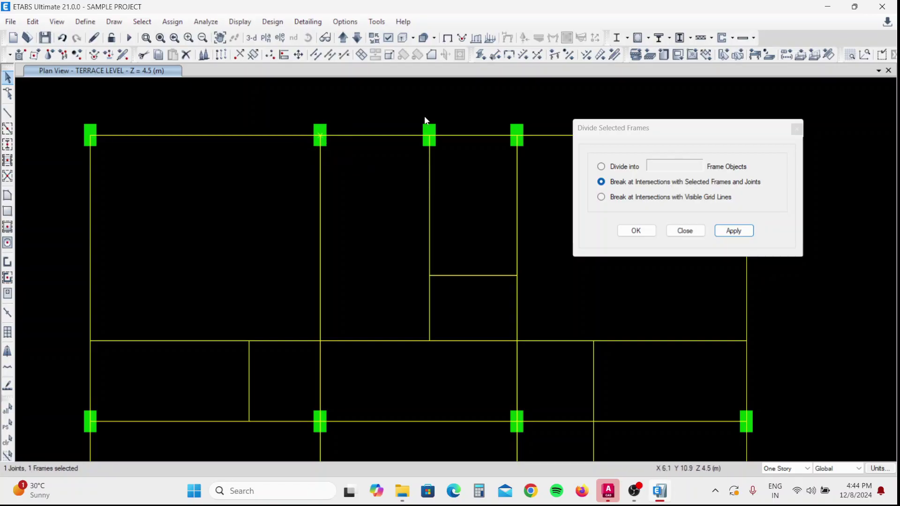
drag(407, 109, 457, 166)
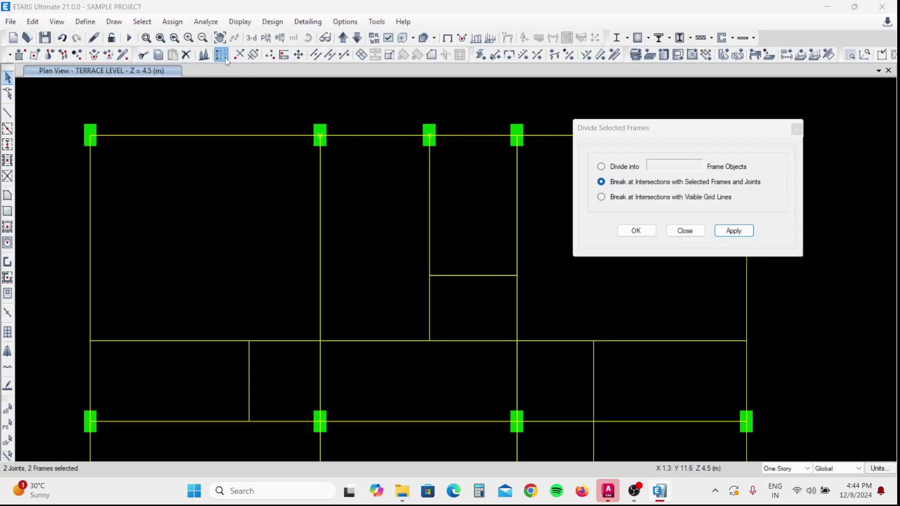
click(221, 55)
click(454, 144)
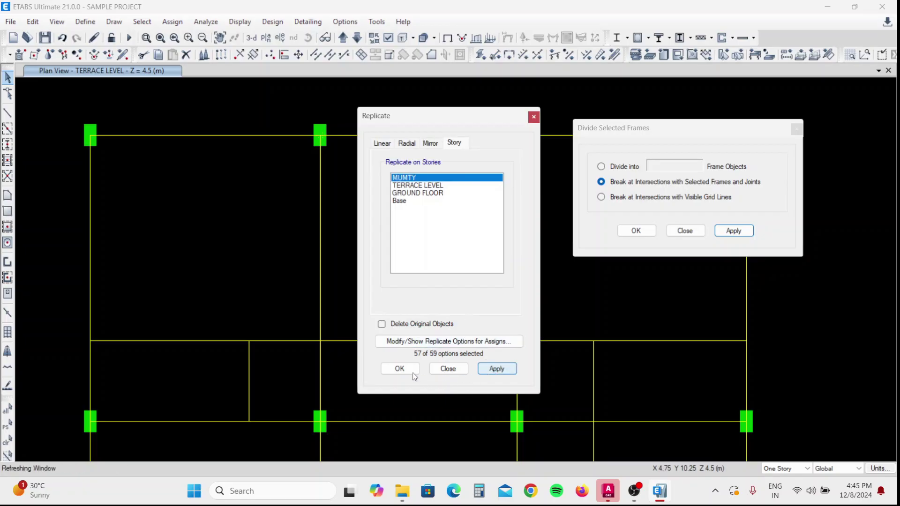
click(400, 369)
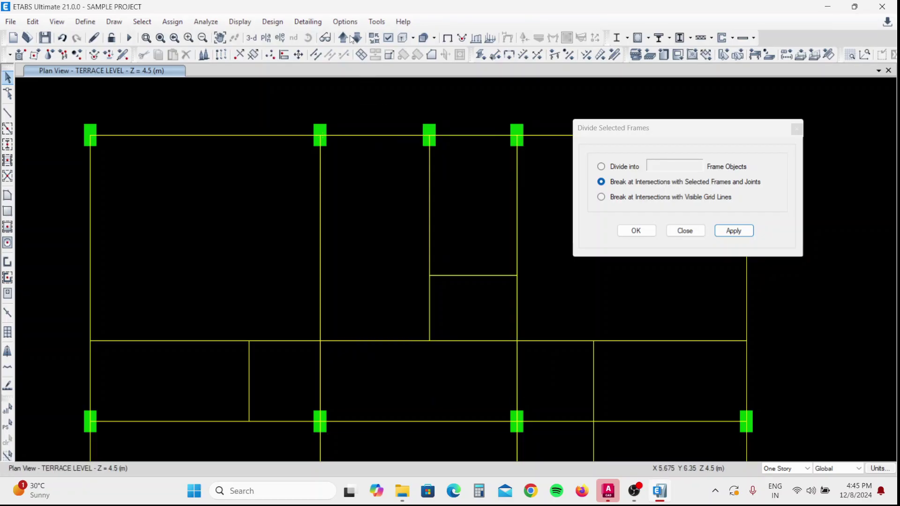
- Check the MUMTY columns against the AutoCAD plan, close the frame dividing dialog and undo the column replication
click(343, 38)
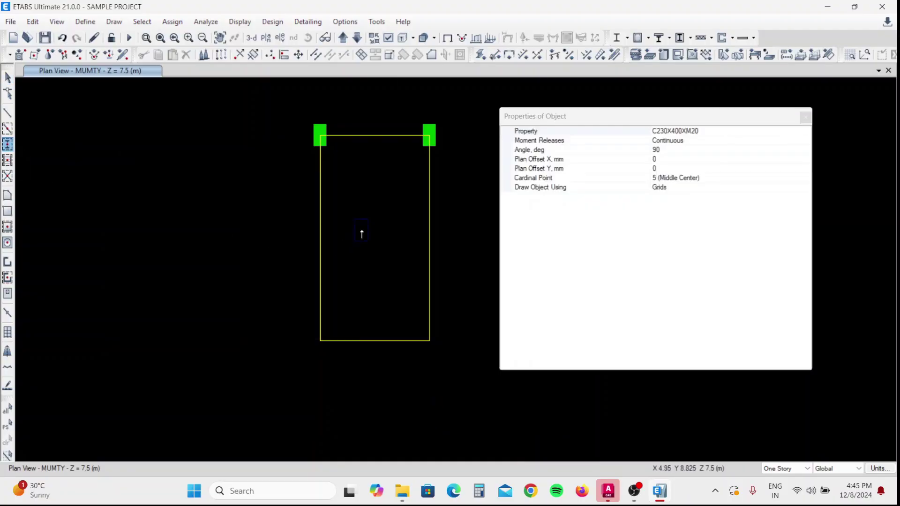
click(806, 131)
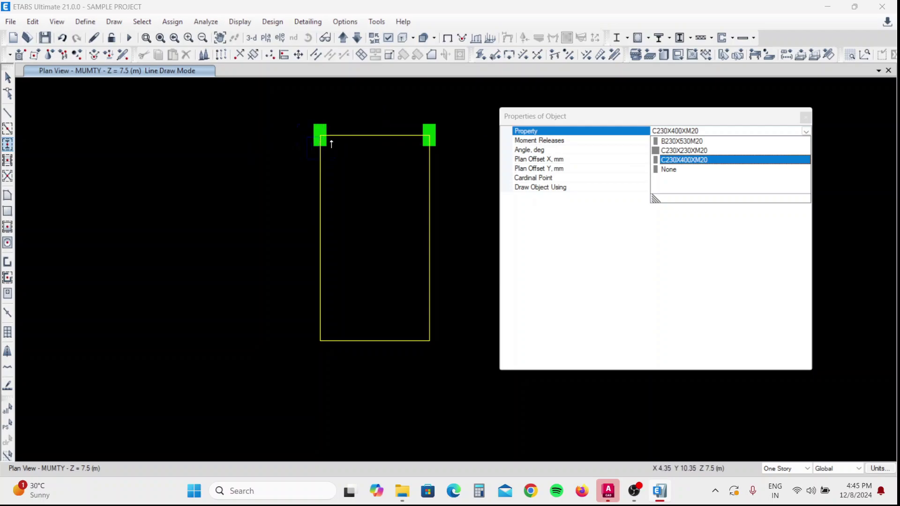
click(684, 160)
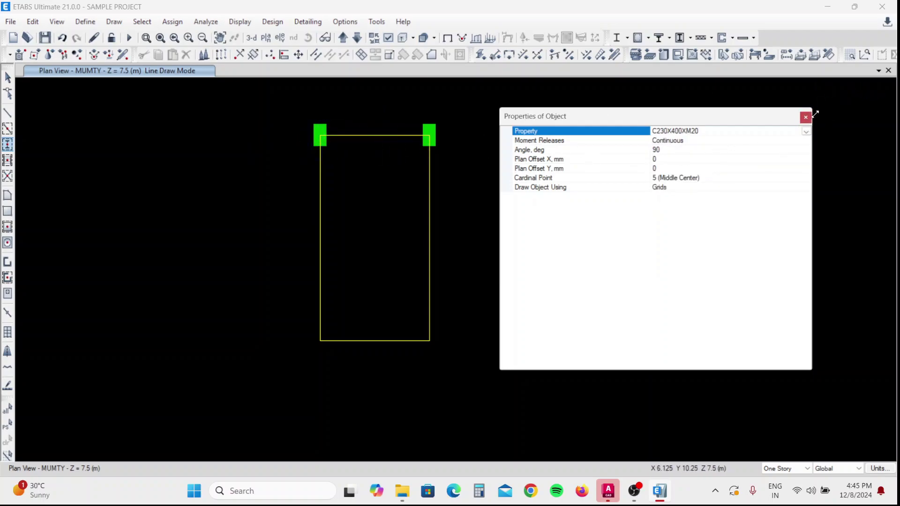
key(alt+Tab)
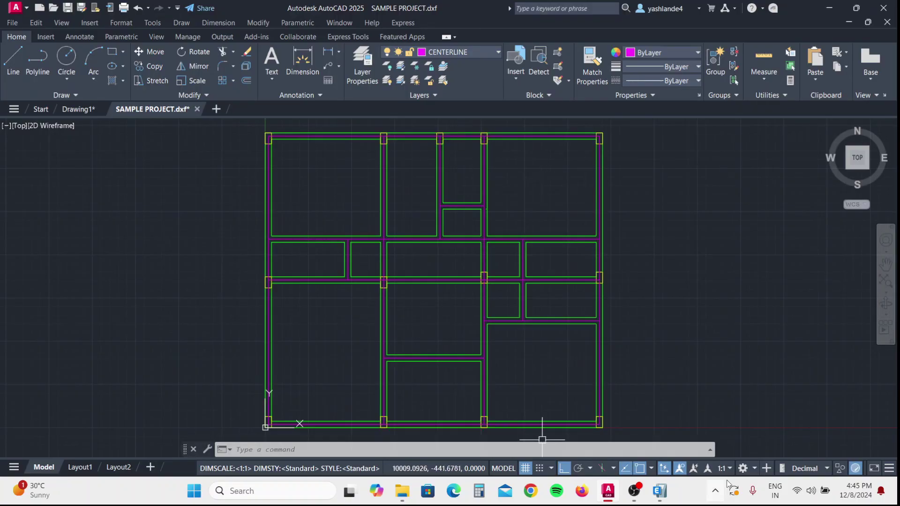
click(659, 491)
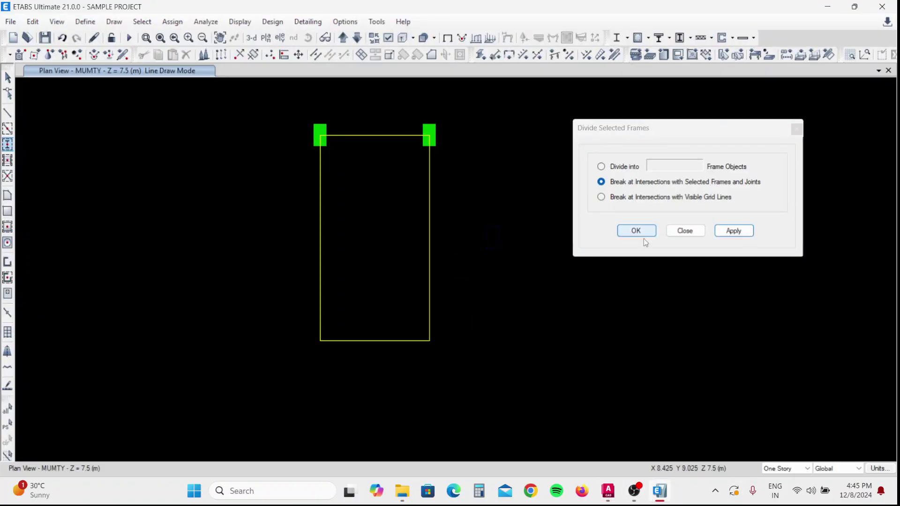
click(684, 232)
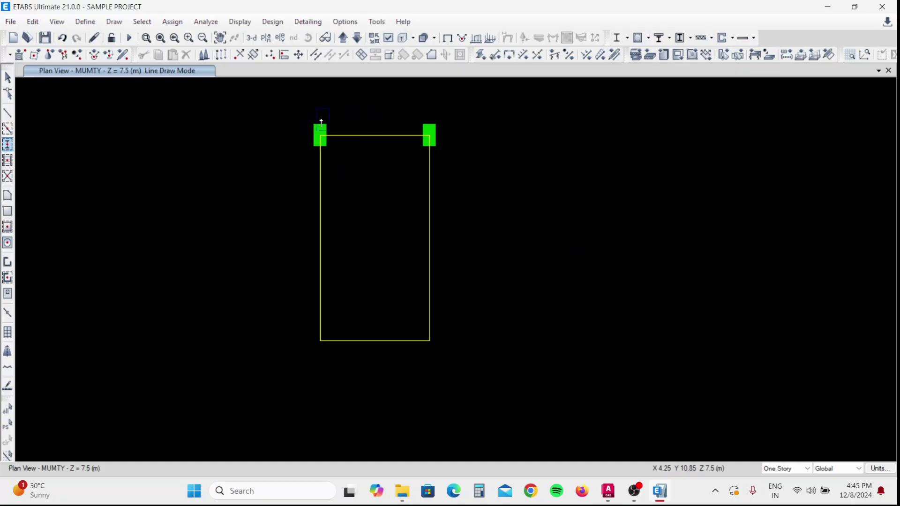
click(63, 38)
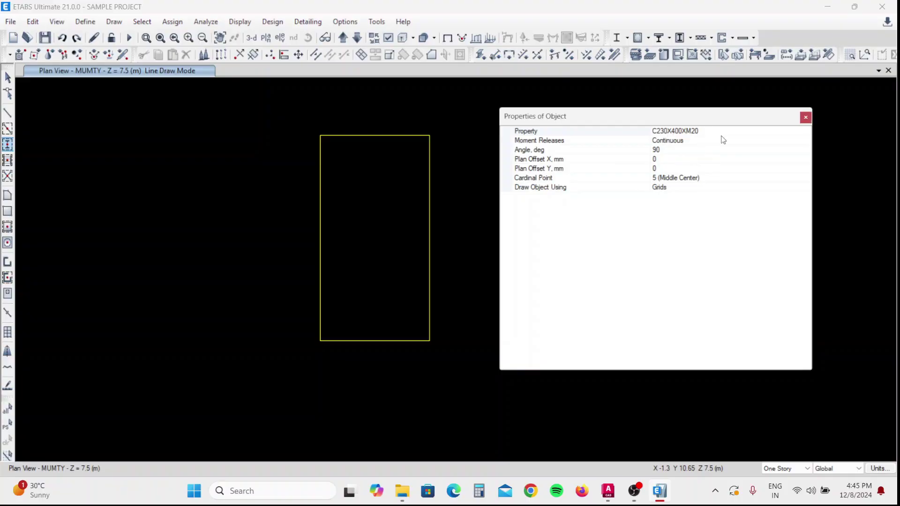
- Place C230X230XM20 columns at a 90-degree angle on all four corners of the MUMTY beam rectangle
click(717, 132)
click(804, 131)
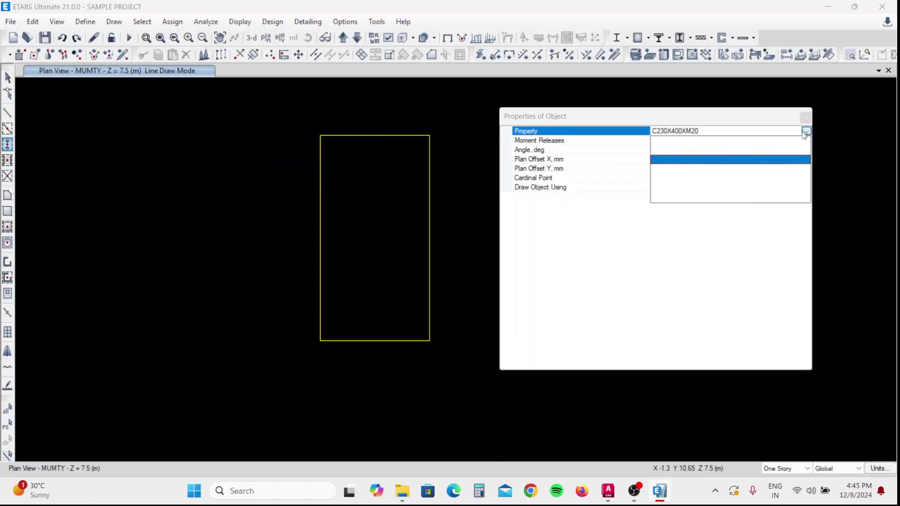
click(320, 136)
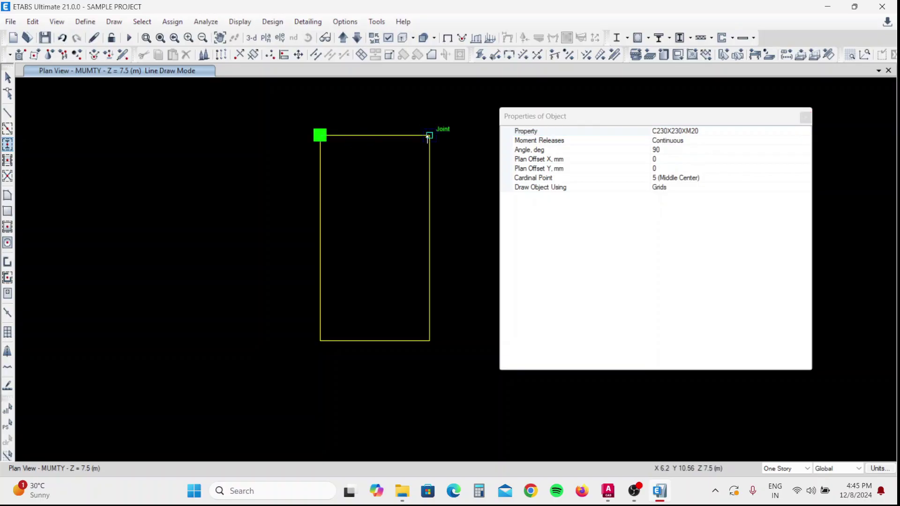
click(429, 135)
click(429, 340)
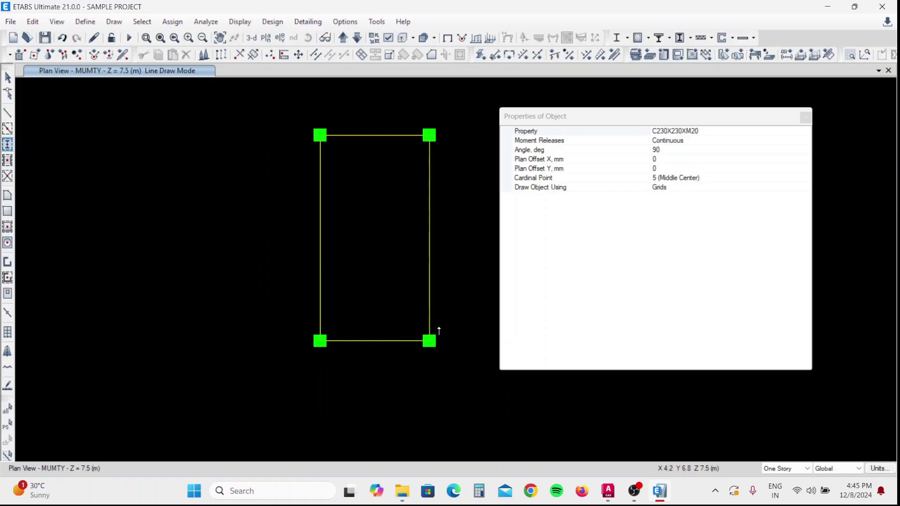
key(Escape)
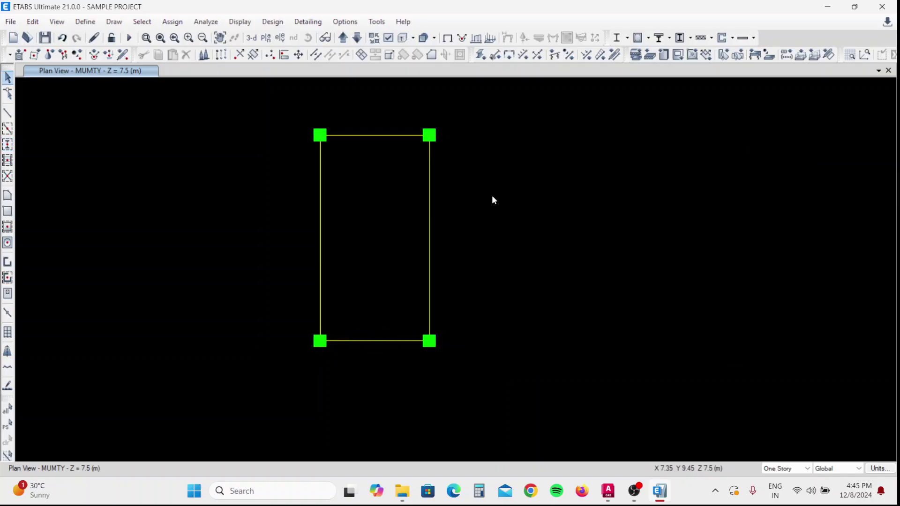
- Examine the whole frame in 3D, including the mumty columns and beams above the terrace
click(252, 38)
shift+middle_drag(531, 330, 429, 256)
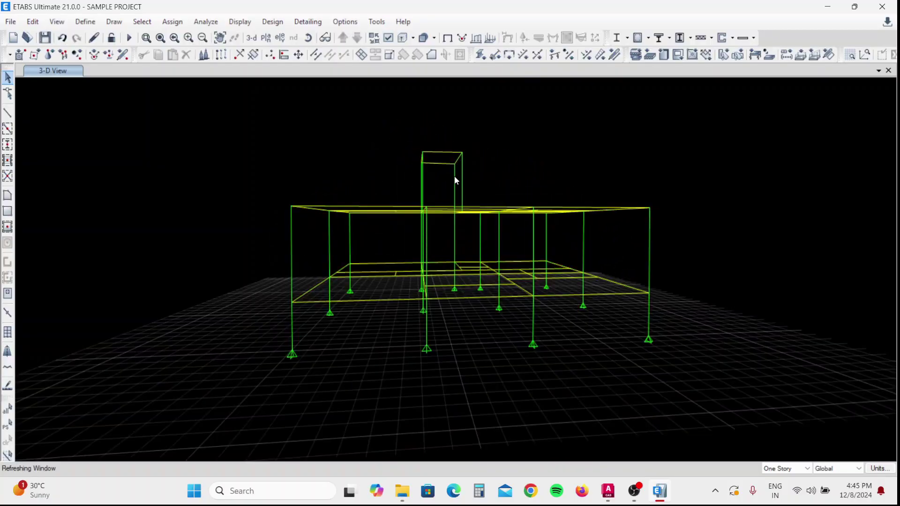
click(462, 178)
click(462, 178)
mouse_move(485, 313)
shift+middle_down()
mouse_move(394, 315)
mouse_move(364, 327)
mouse_move(705, 309)
mouse_move(676, 330)
mouse_move(419, 312)
mouse_move(563, 326)
mouse_move(413, 318)
mouse_move(466, 331)
mouse_move(536, 314)
mouse_move(571, 317)
mouse_move(442, 315)
mouse_move(530, 331)
mouse_move(503, 305)
shift+middle_up()
scroll(453, 214, up, 2)
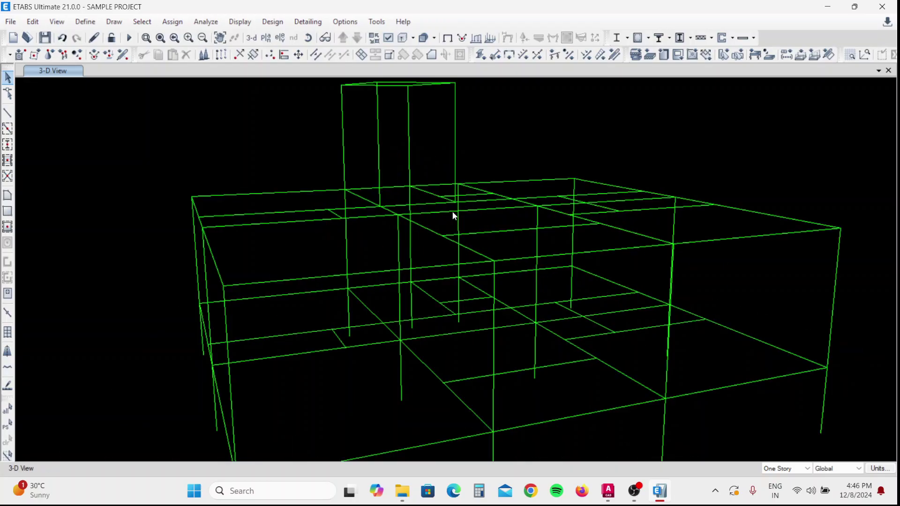
scroll(420, 197, down, 2)
mouse_move(507, 356)
middle_down()
mouse_move(424, 352)
mouse_move(504, 363)
middle_up()
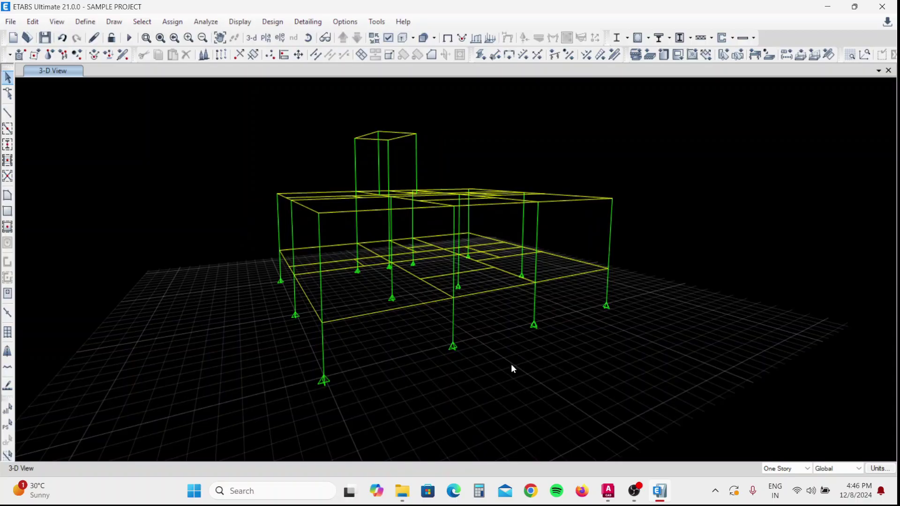
shift+middle_drag(527, 379, 497, 382)
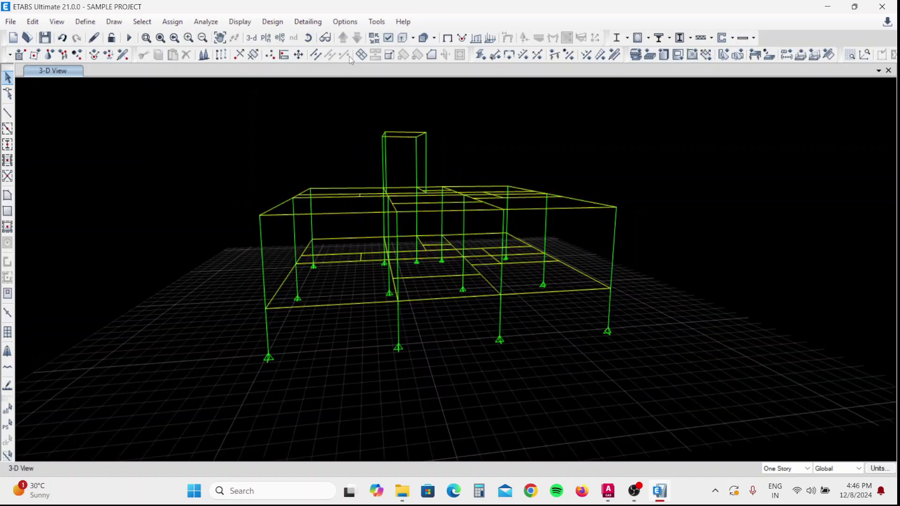
- Show the GROUND FLOOR plan view
click(266, 38)
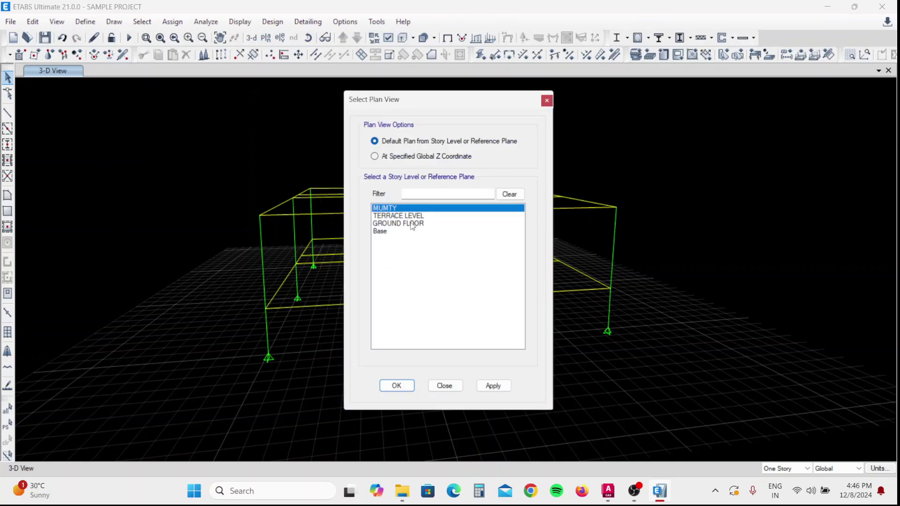
click(410, 224)
click(493, 385)
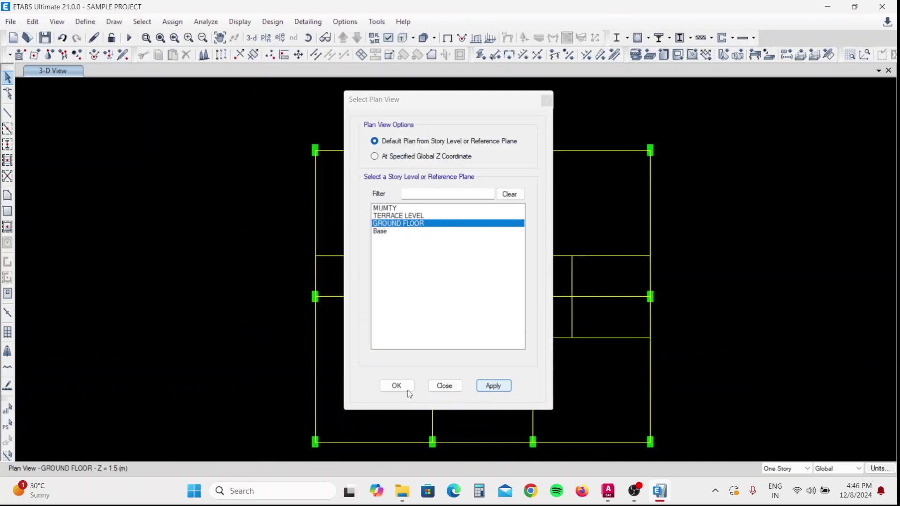
click(396, 385)
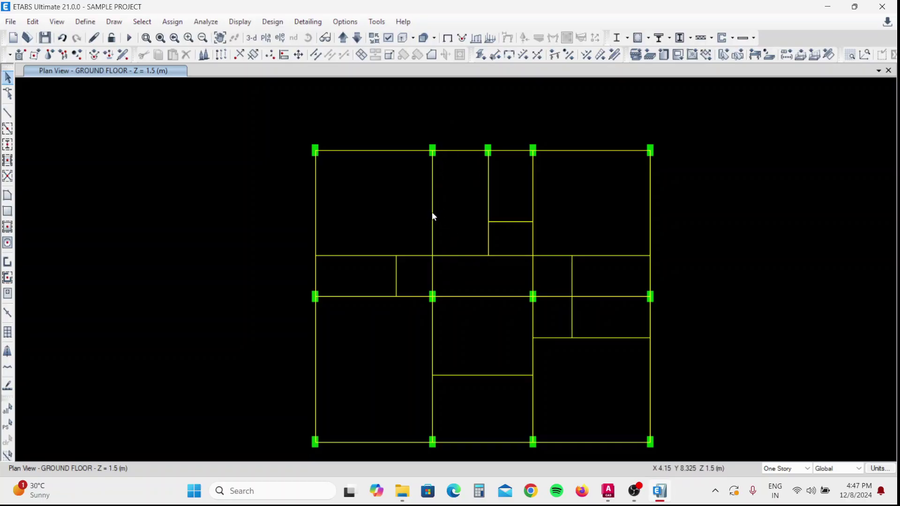
- Review the frame sections available for drawing beams and look over the beam layout in the AutoCAD plan
click(7, 113)
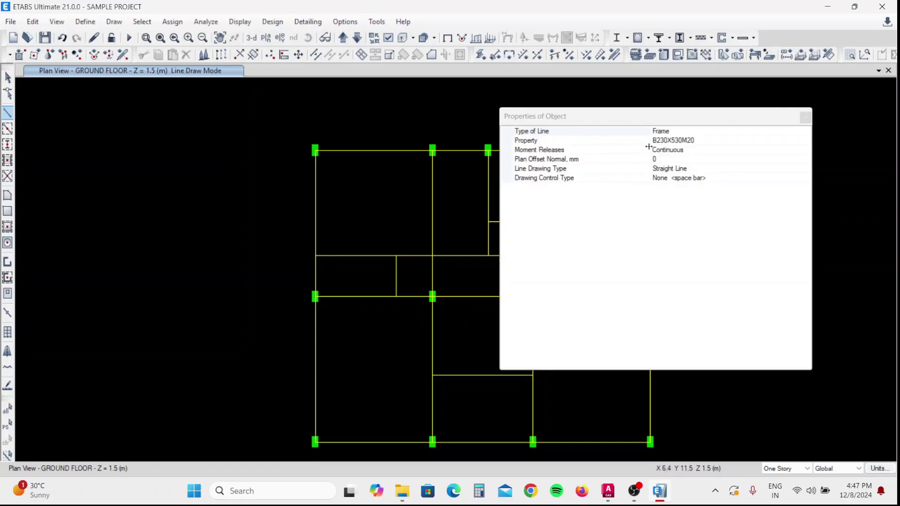
click(647, 141)
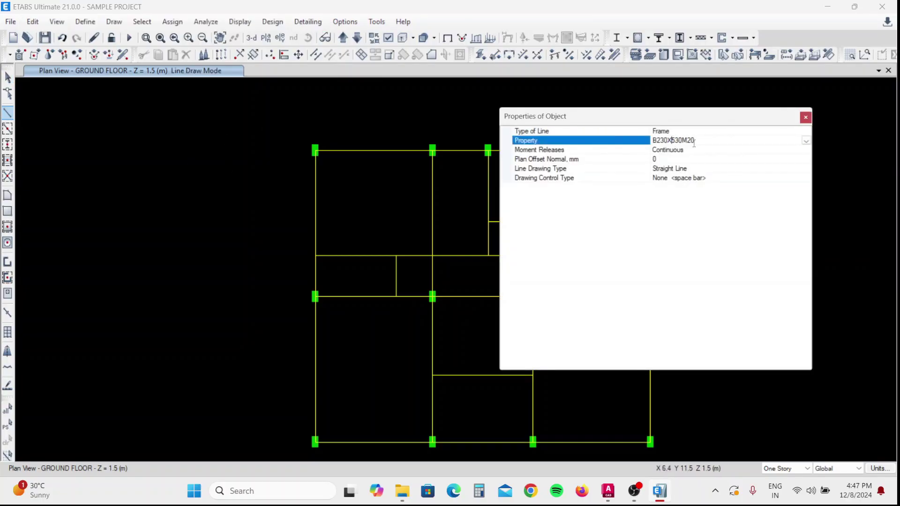
click(806, 141)
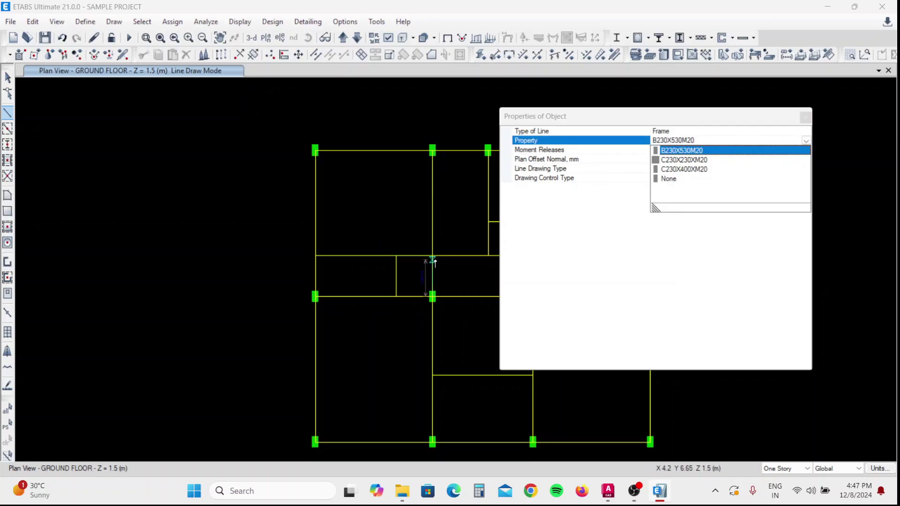
click(803, 120)
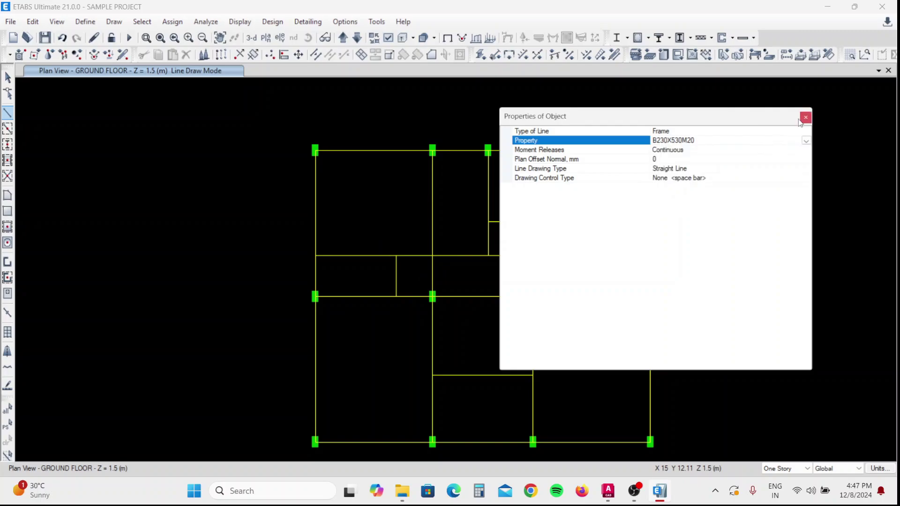
key(alt+Tab)
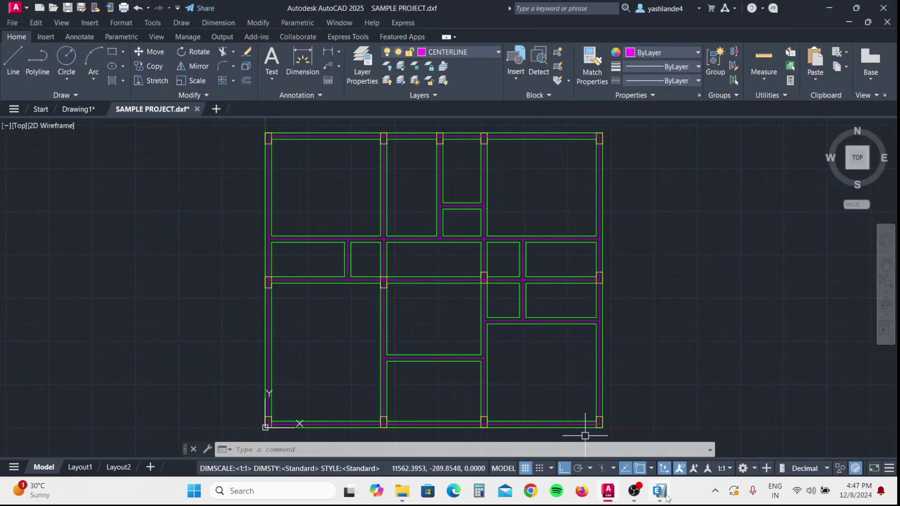
click(660, 492)
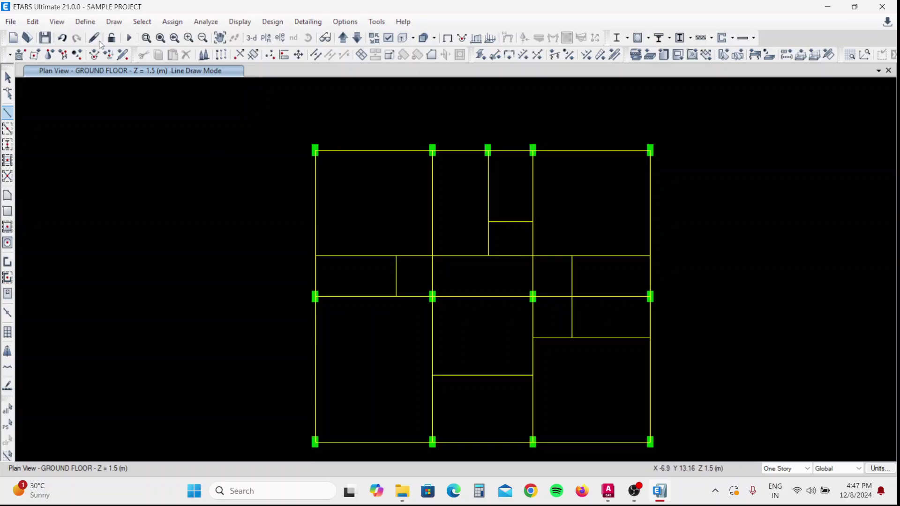
- Review the defined load patterns with their types and lateral load settings, including LIVE-25, EQX, EQY and WXN
click(87, 23)
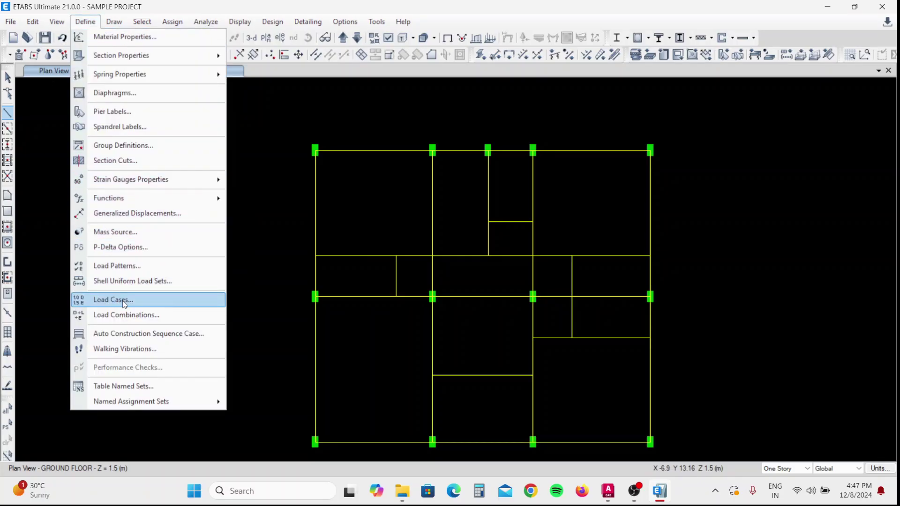
click(126, 267)
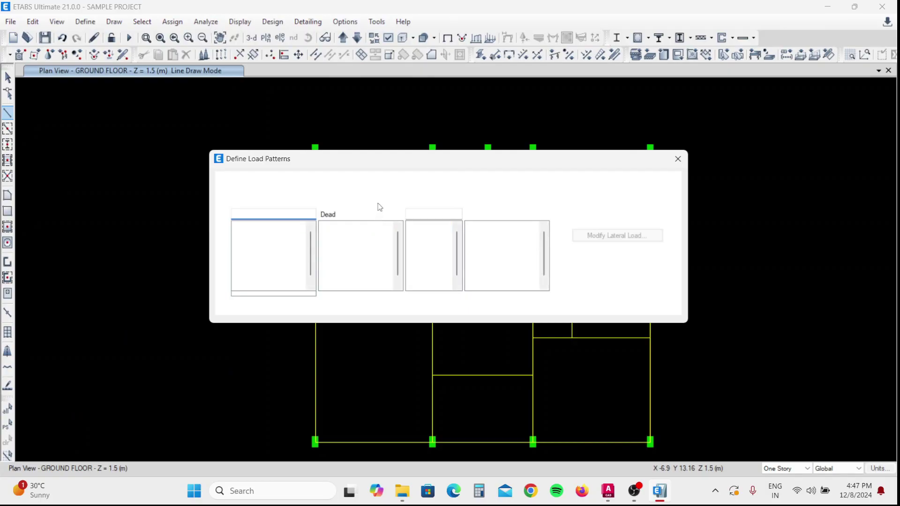
drag(359, 160, 284, 124)
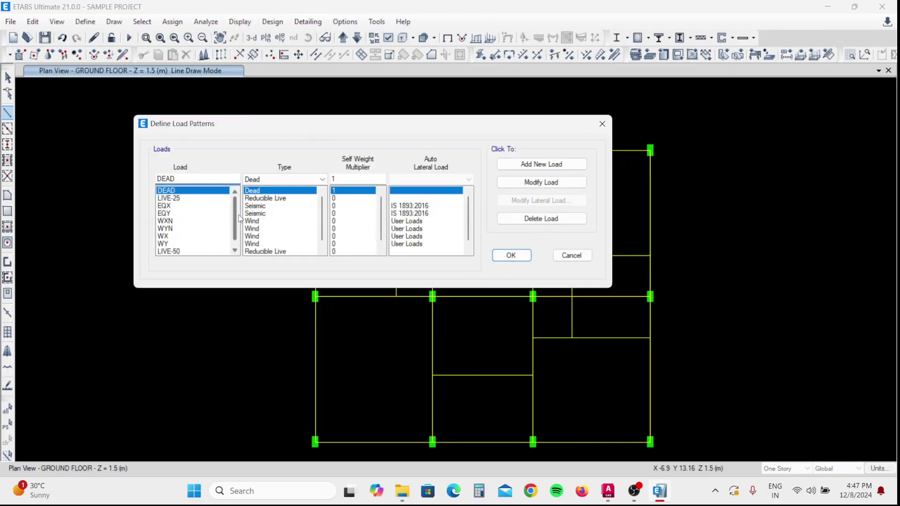
scroll(234, 225, down, 1)
scroll(235, 228, up, 1)
click(184, 200)
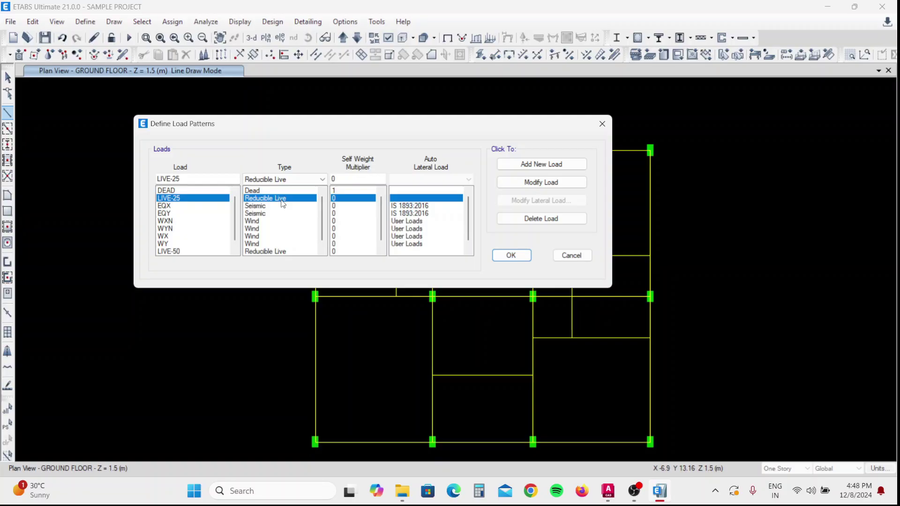
click(182, 206)
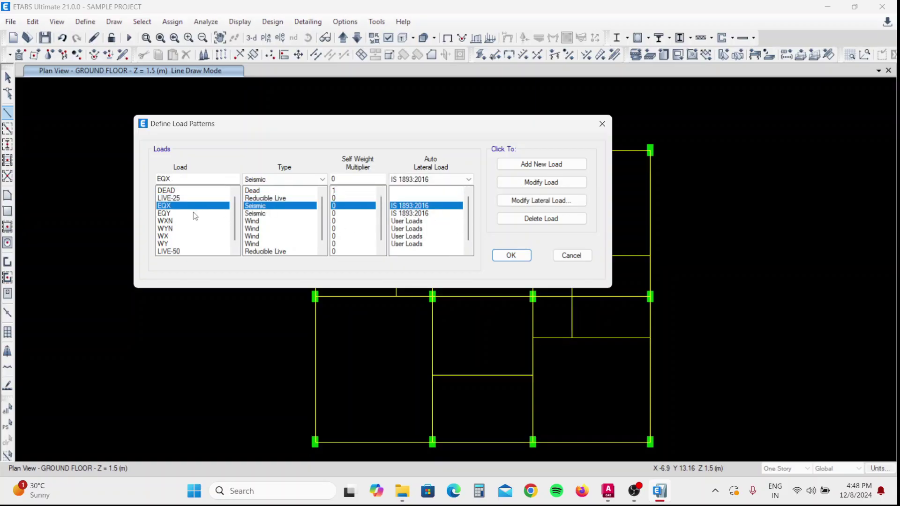
click(181, 213)
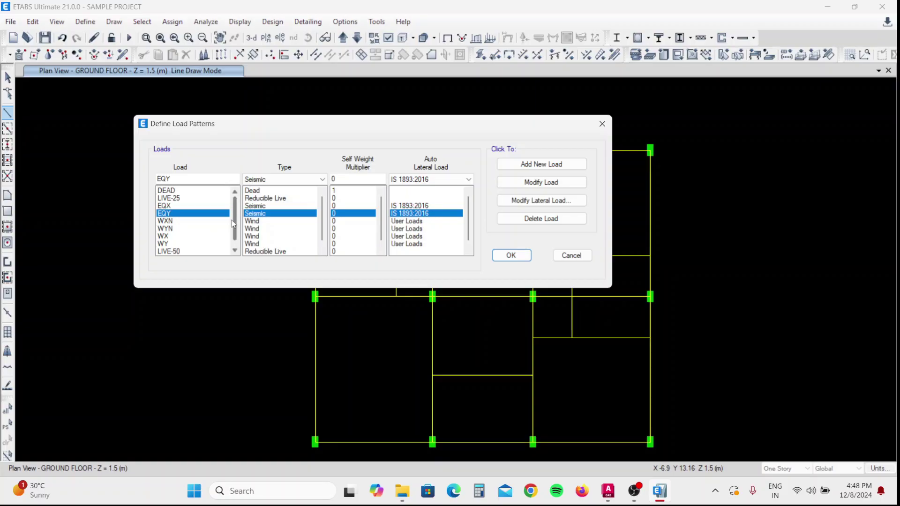
click(188, 222)
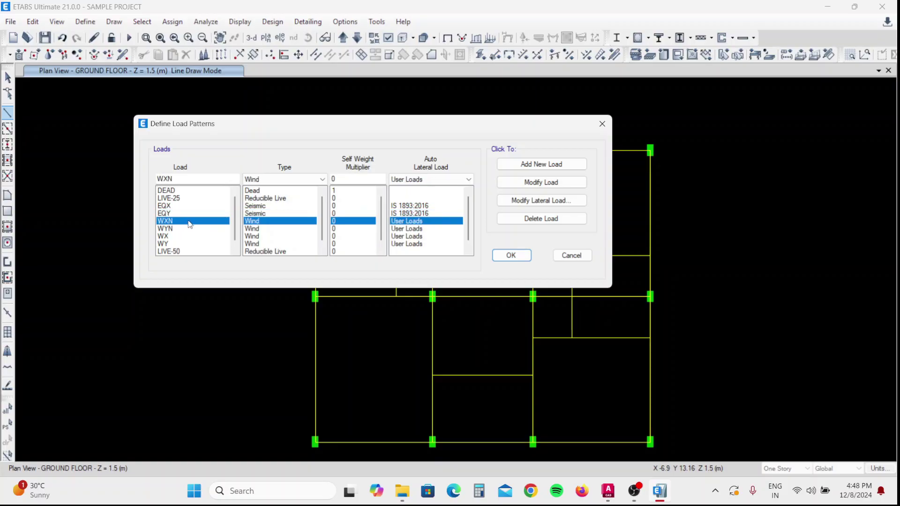
- Set the EQX pattern's IS 1893:2016 seismic loading to zone factor 0.16 with a program-calculated time period
click(183, 206)
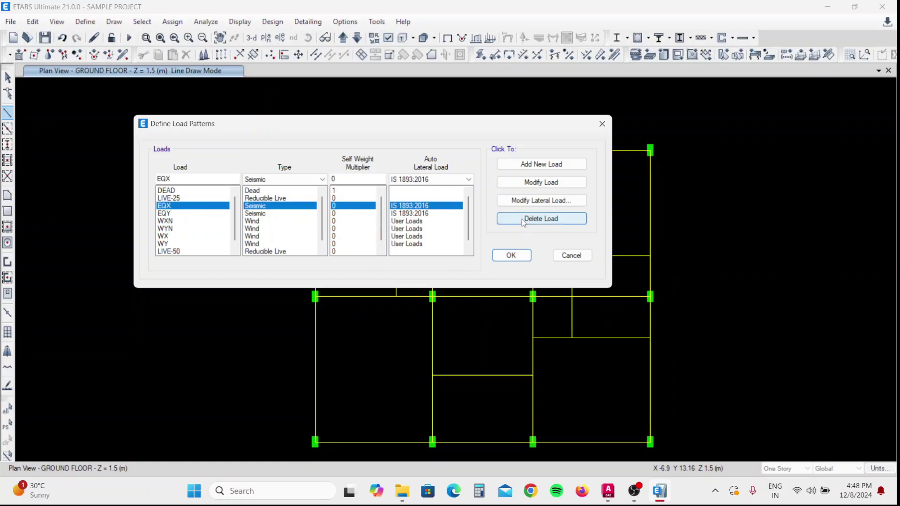
click(530, 201)
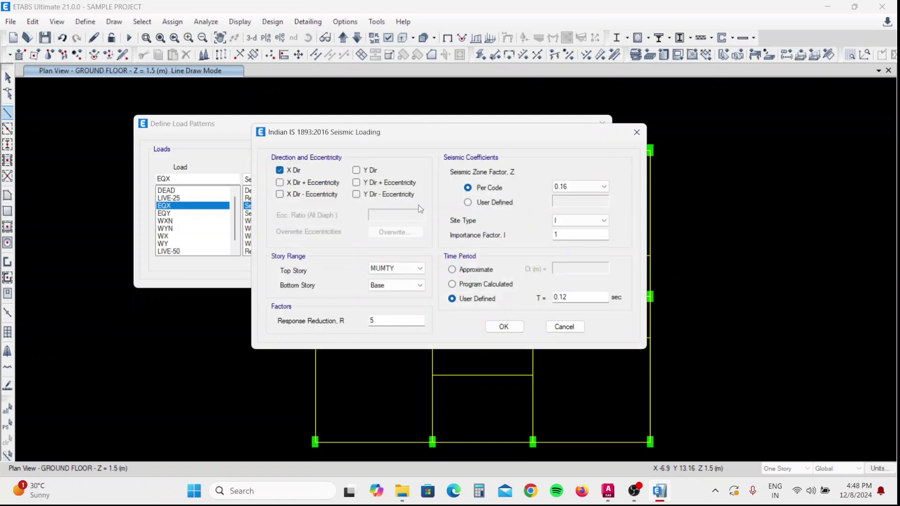
click(574, 187)
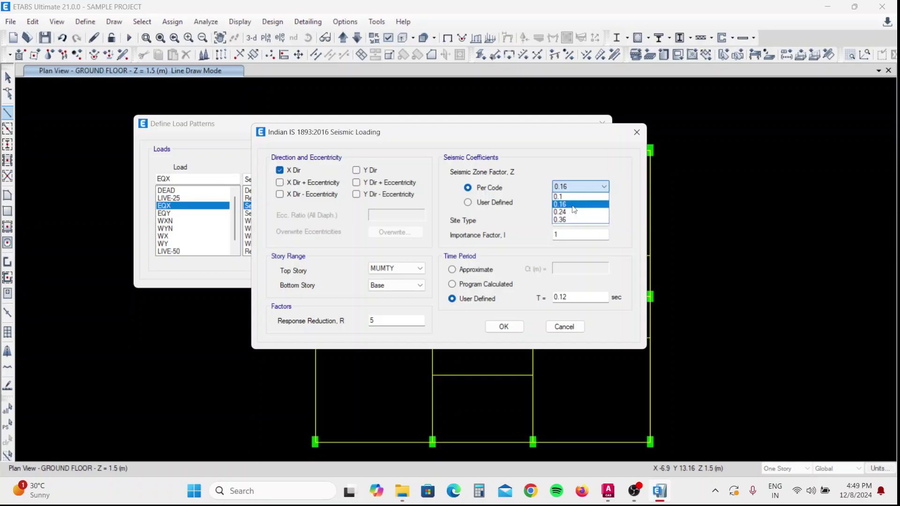
click(572, 206)
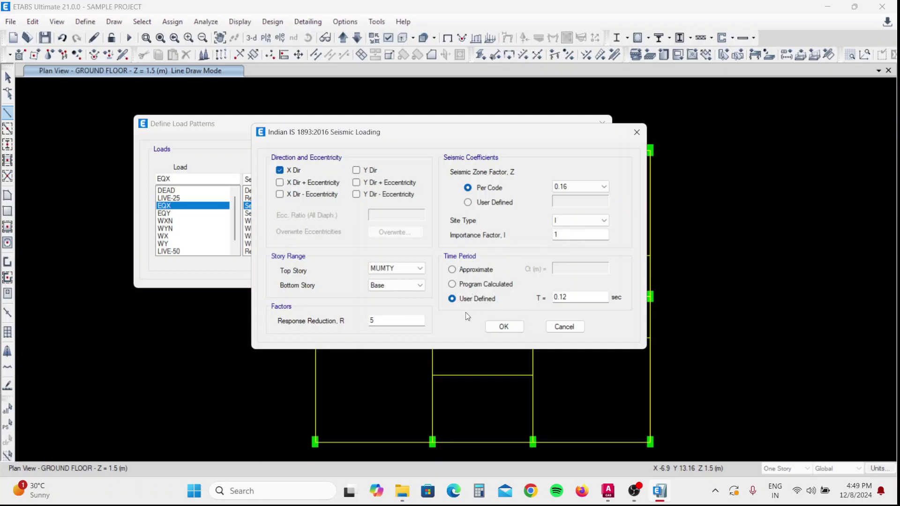
click(483, 286)
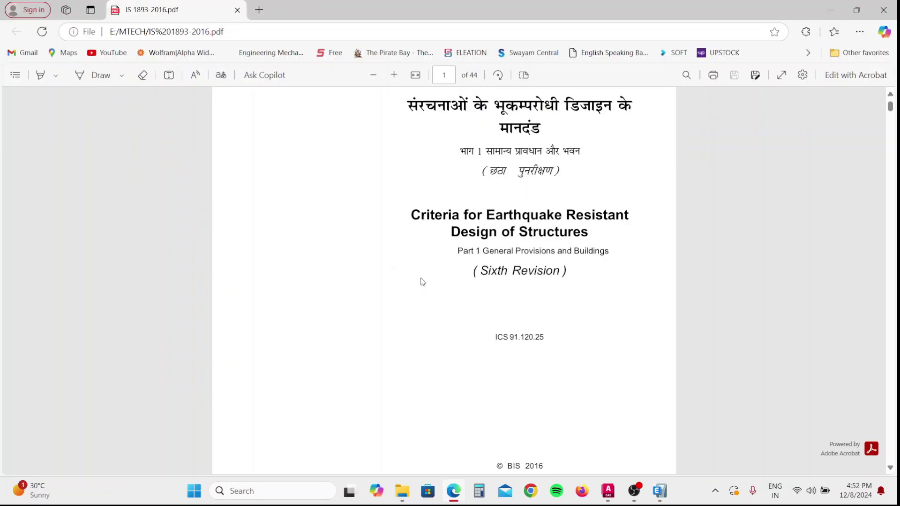
- Look through the IS 1893-2016 PDF in the browser for the clauses on seismic design parameters and the response reduction factor table
scroll(420, 291, down, 10)
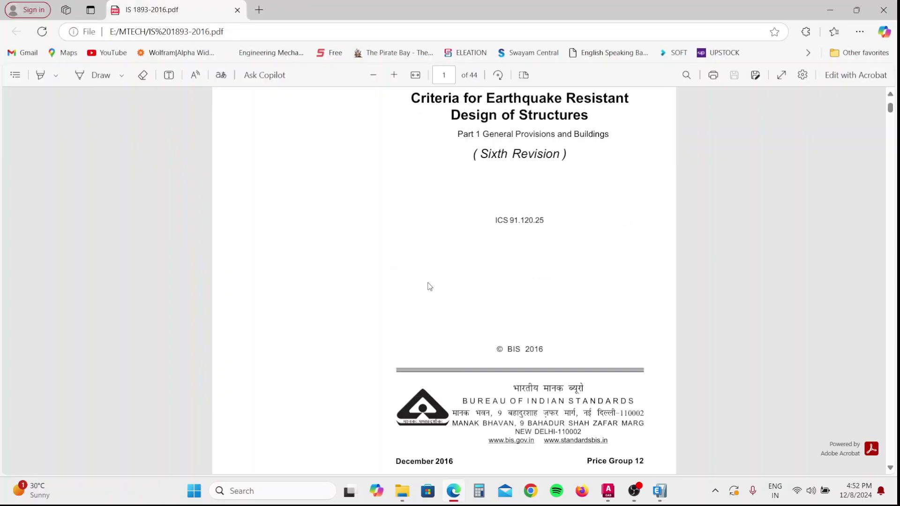
scroll(416, 301, down, 20)
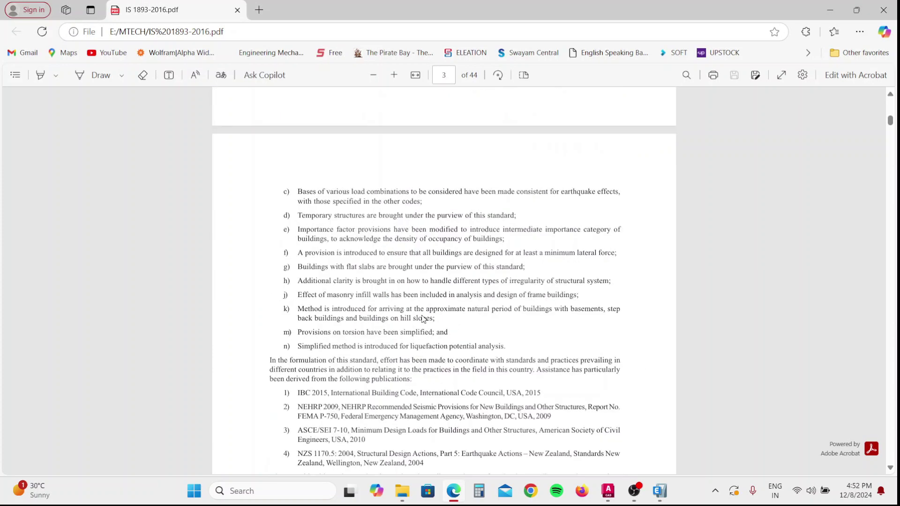
scroll(423, 319, down, 20)
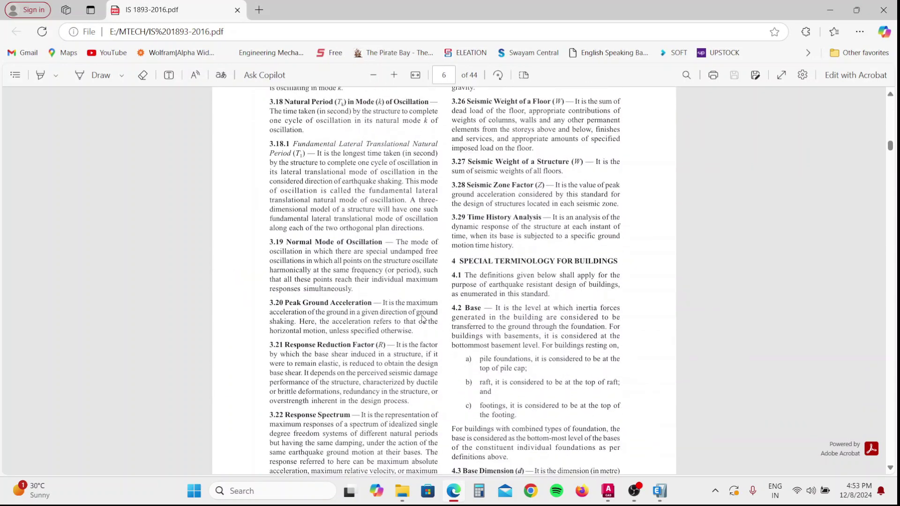
scroll(423, 320, down, 20)
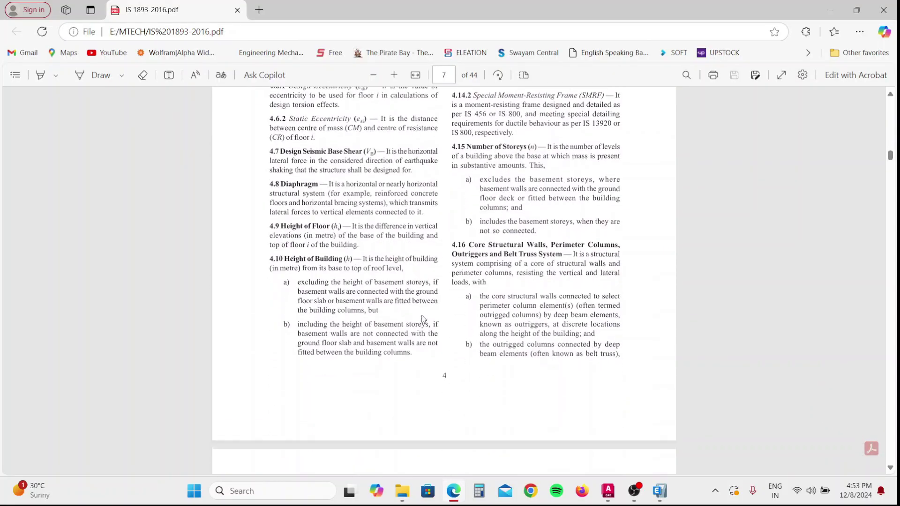
scroll(423, 319, down, 20)
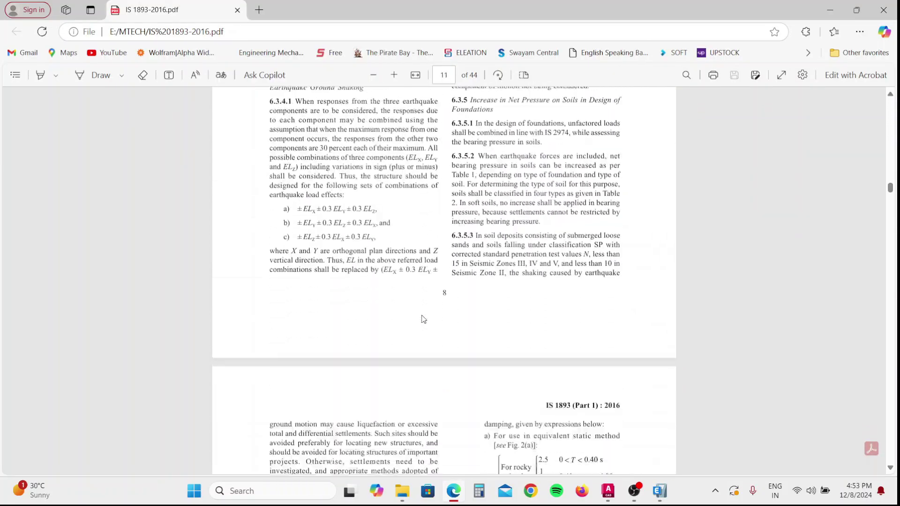
scroll(423, 319, down, 10)
scroll(424, 319, up, 15)
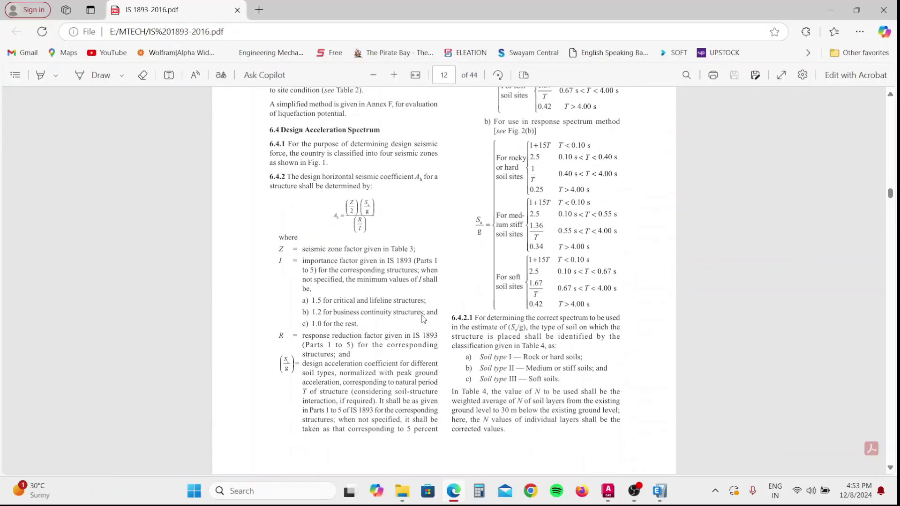
scroll(423, 319, down, 5)
scroll(423, 320, down, 15)
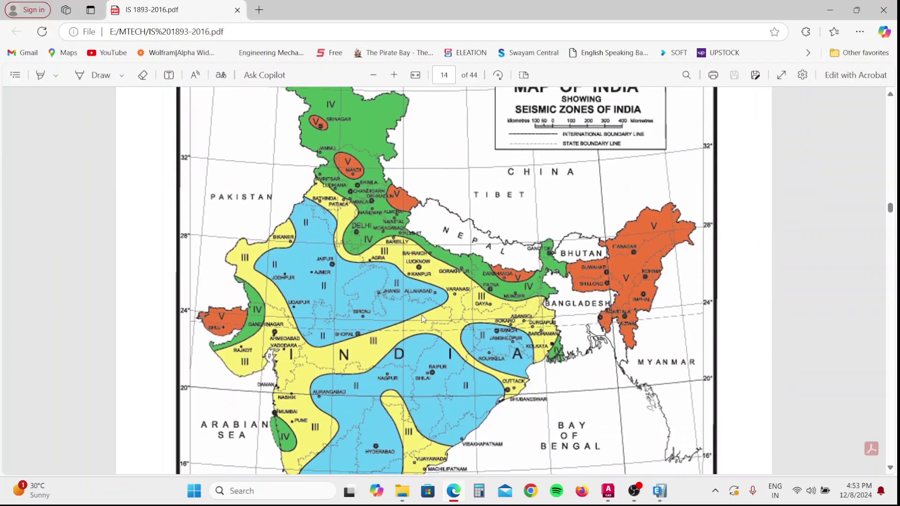
scroll(423, 319, down, 15)
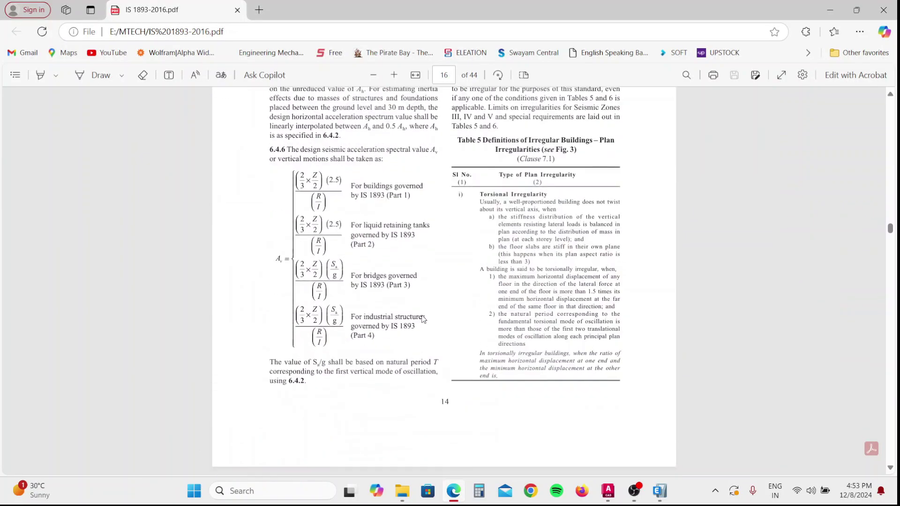
scroll(423, 319, down, 15)
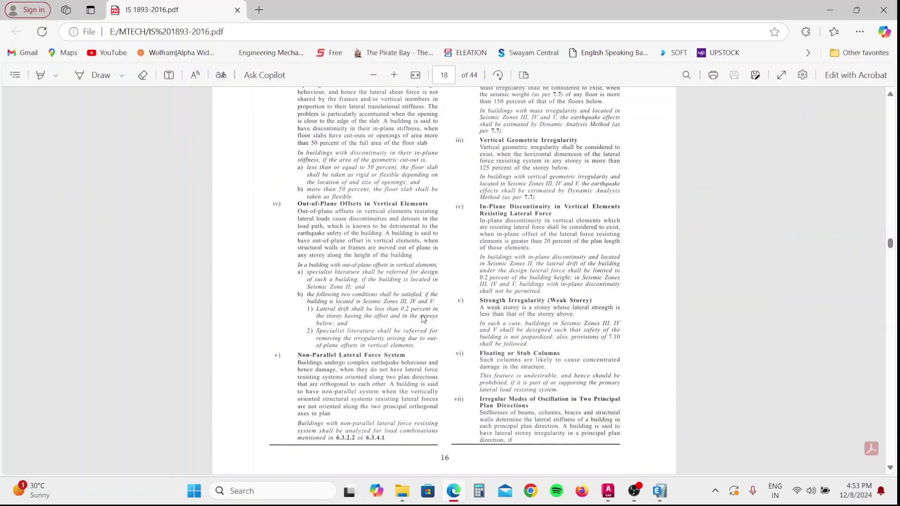
scroll(423, 319, down, 12)
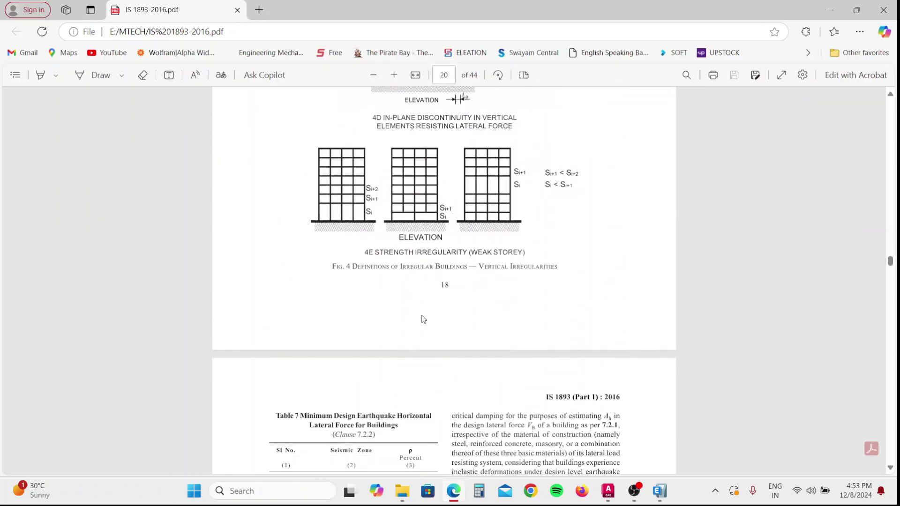
scroll(423, 319, down, 15)
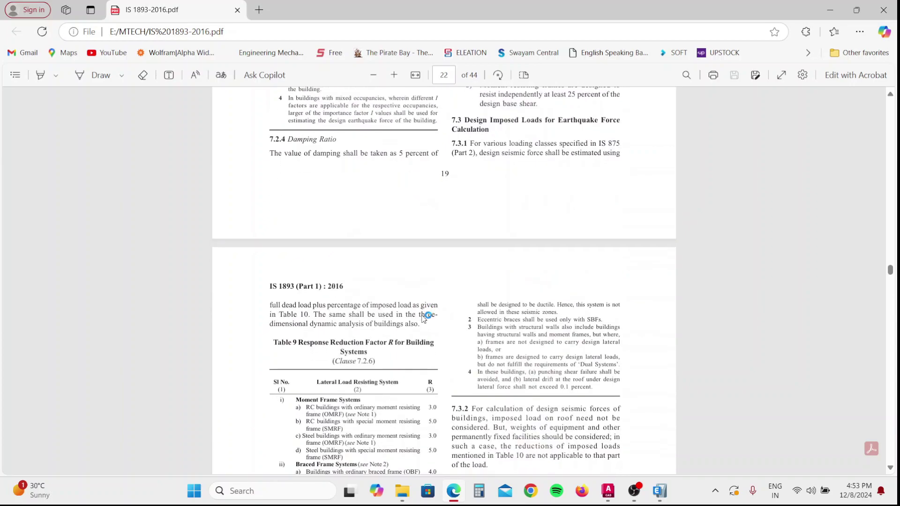
scroll(423, 319, down, 15)
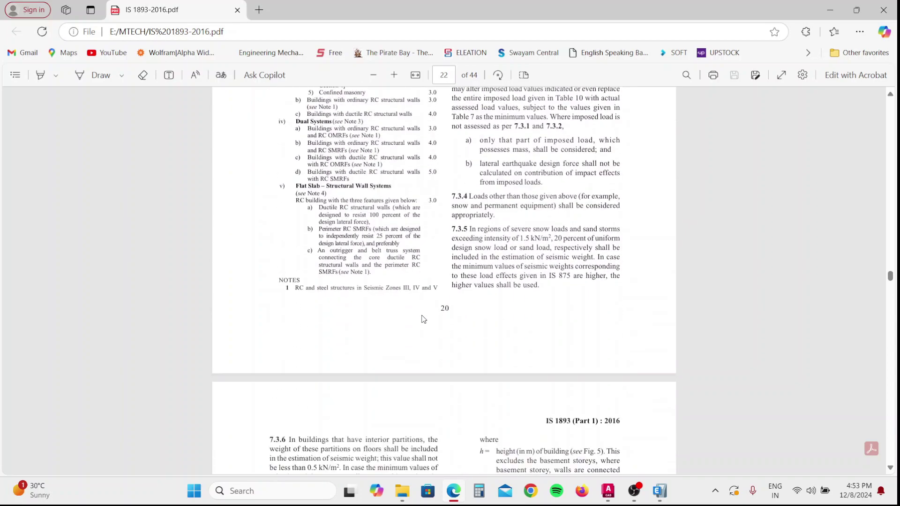
- Read the equivalent static method clauses and the approximate natural period formulas in clause 7.6.2 of IS 1893-2016
scroll(424, 319, up, 5)
scroll(423, 319, down, 4)
scroll(424, 319, down, 3)
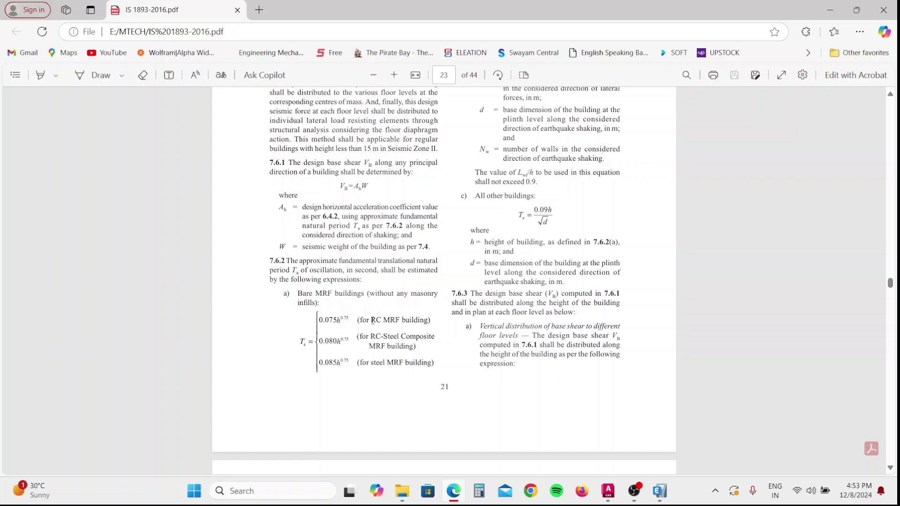
scroll(417, 311, up, 2)
scroll(425, 261, up, 2)
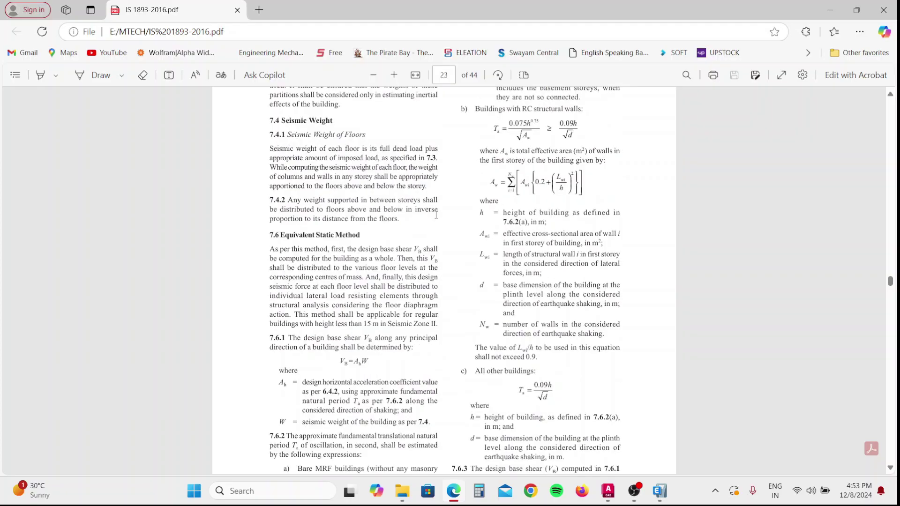
scroll(435, 224, up, 1)
scroll(483, 251, down, 1)
scroll(523, 187, down, 2)
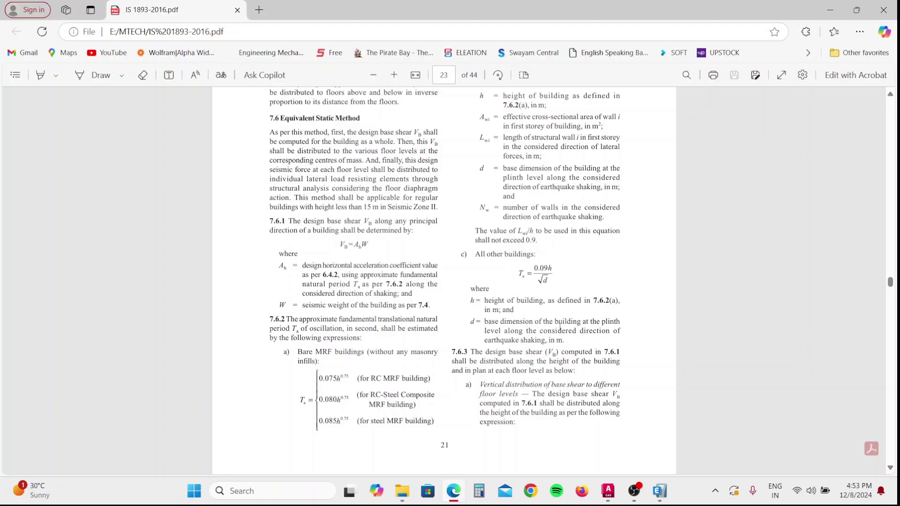
scroll(560, 327, down, 1)
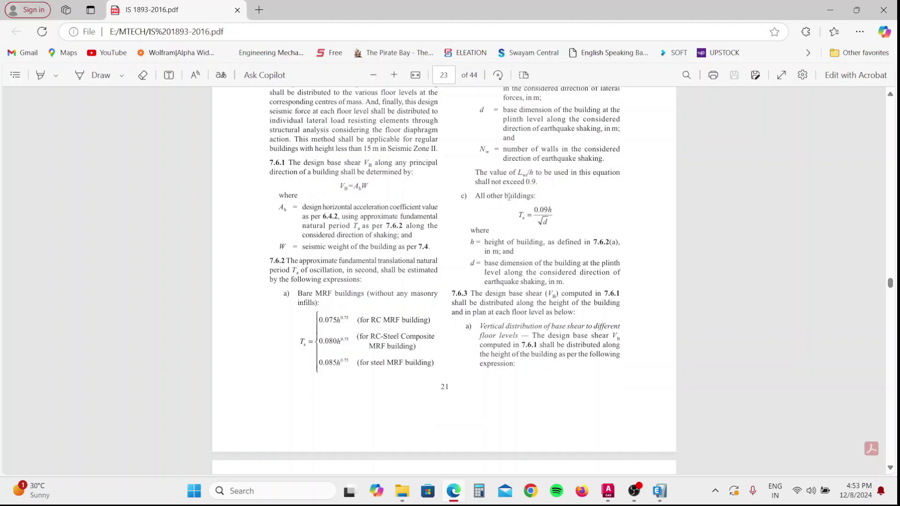
- Return to ETABS and accept the seismic loading settings for the EQX pattern
click(830, 12)
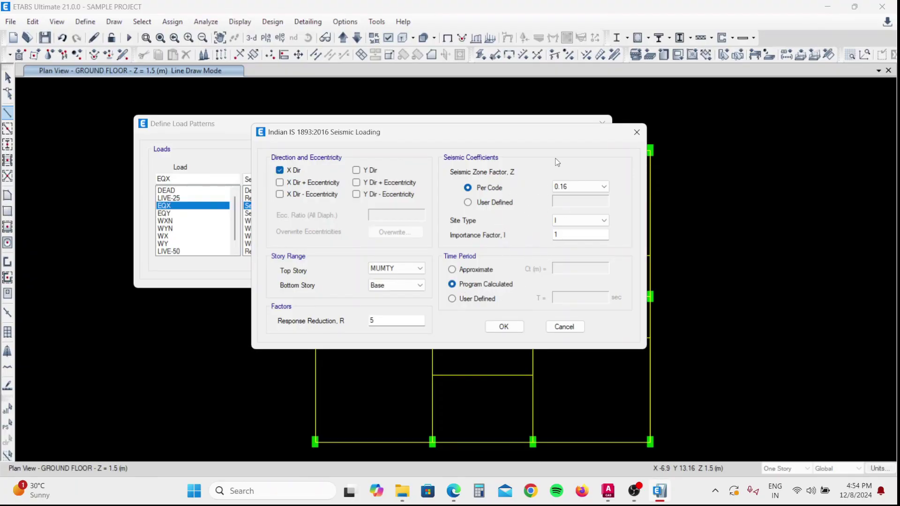
click(503, 327)
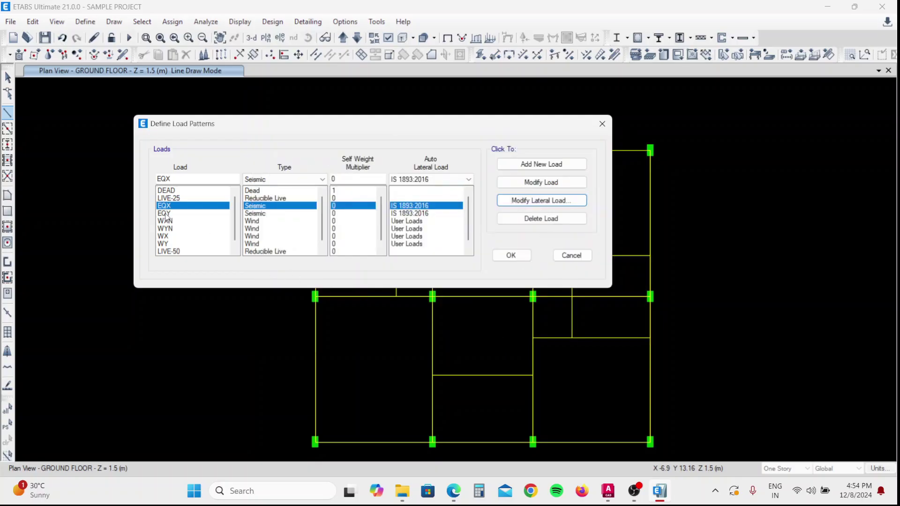
- Examine the user wind loads on diaphragms of the WXN load pattern without adding any rows
click(182, 222)
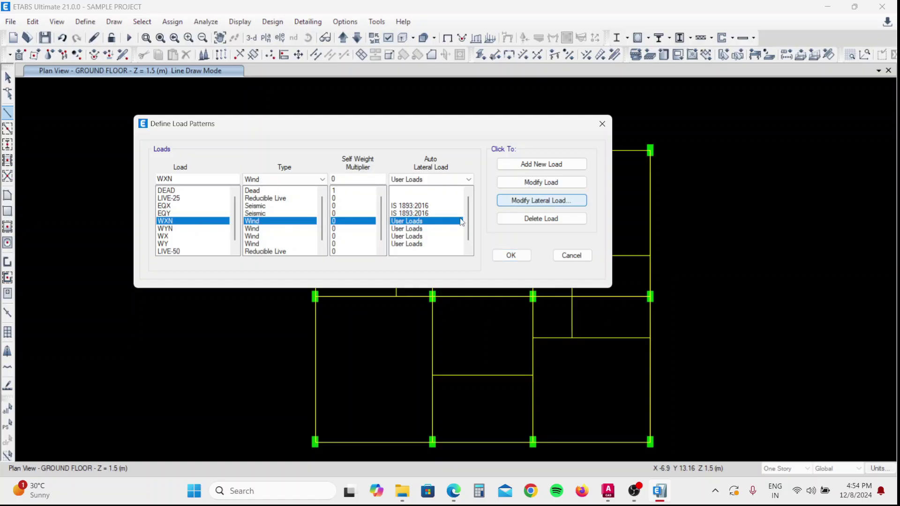
click(520, 201)
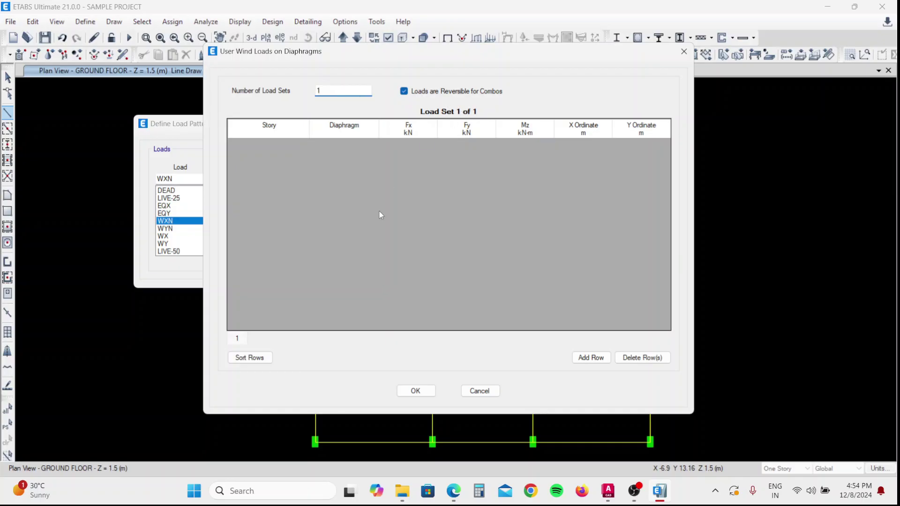
click(425, 393)
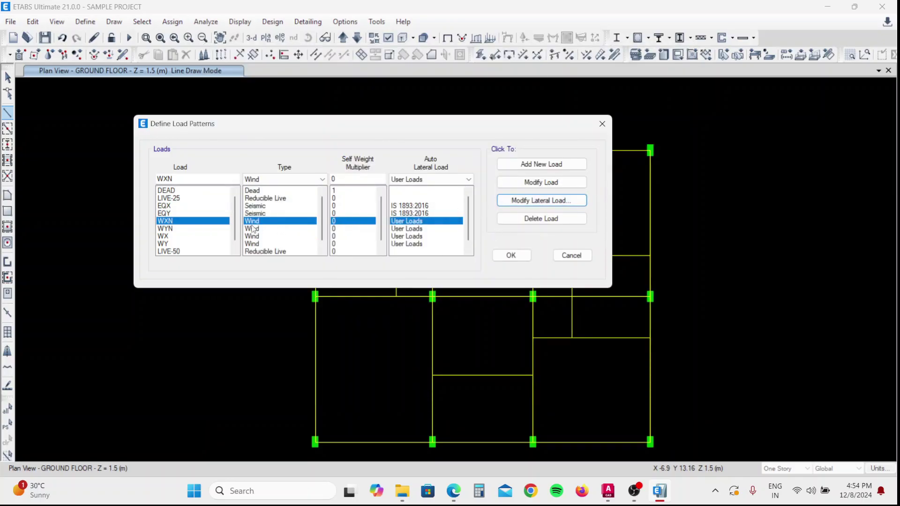
click(534, 200)
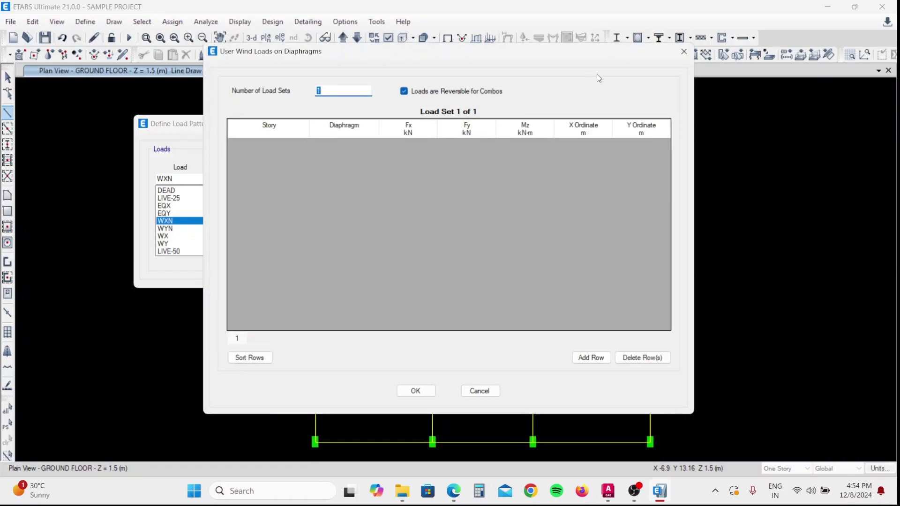
click(684, 51)
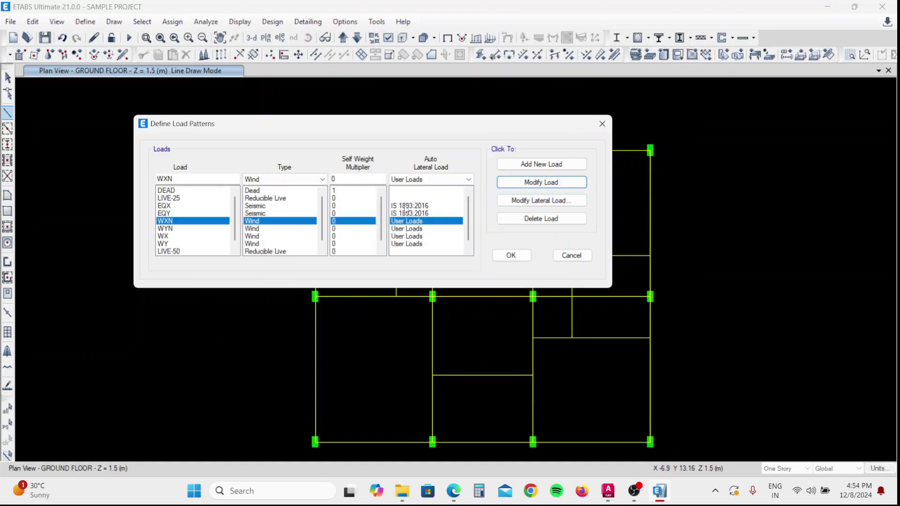
- Examine the user wind loads on diaphragms of the WXN and WX load patterns and look through the load pattern list
click(528, 203)
click(385, 135)
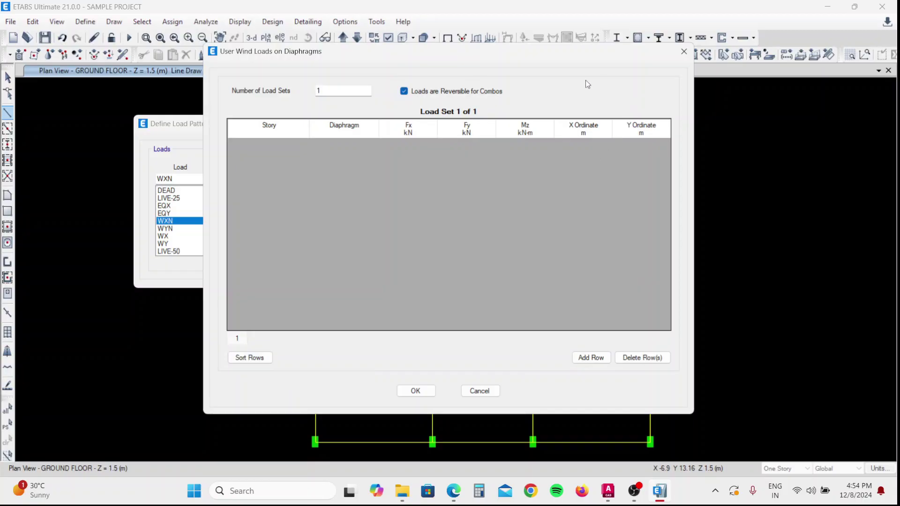
click(684, 51)
click(173, 229)
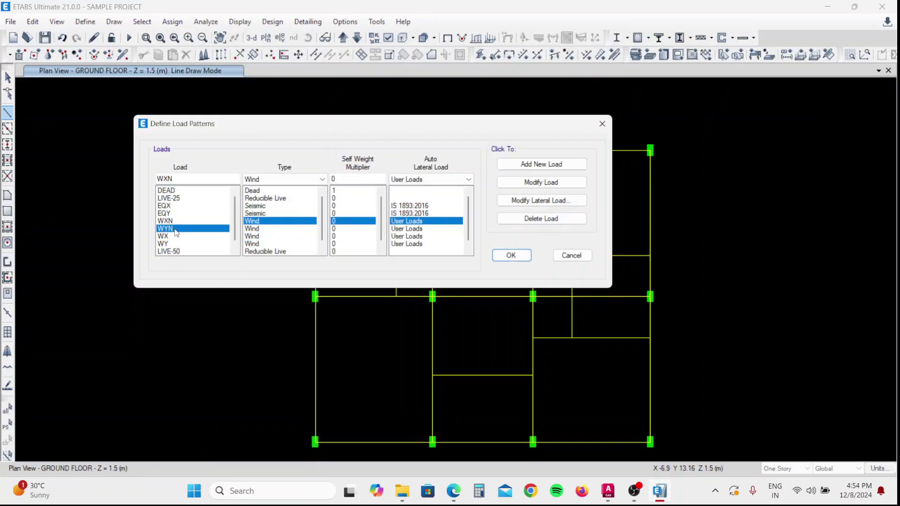
click(176, 237)
click(523, 201)
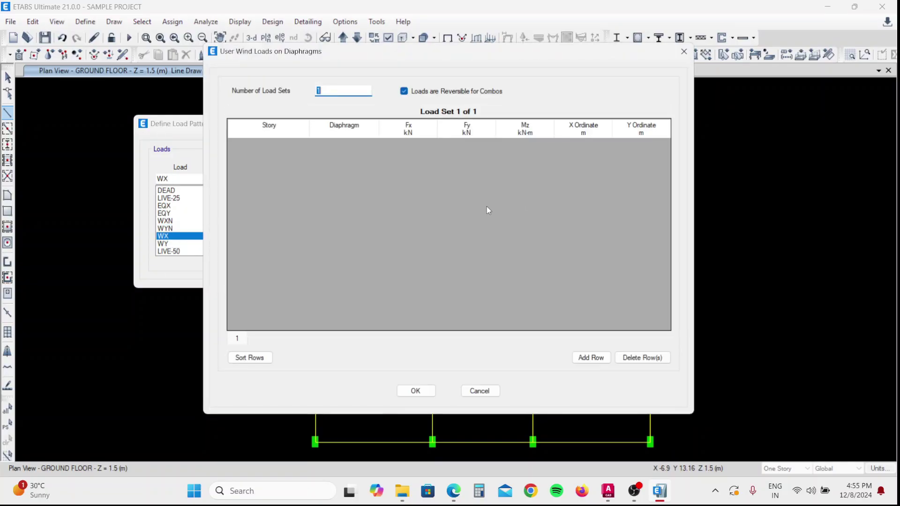
click(684, 51)
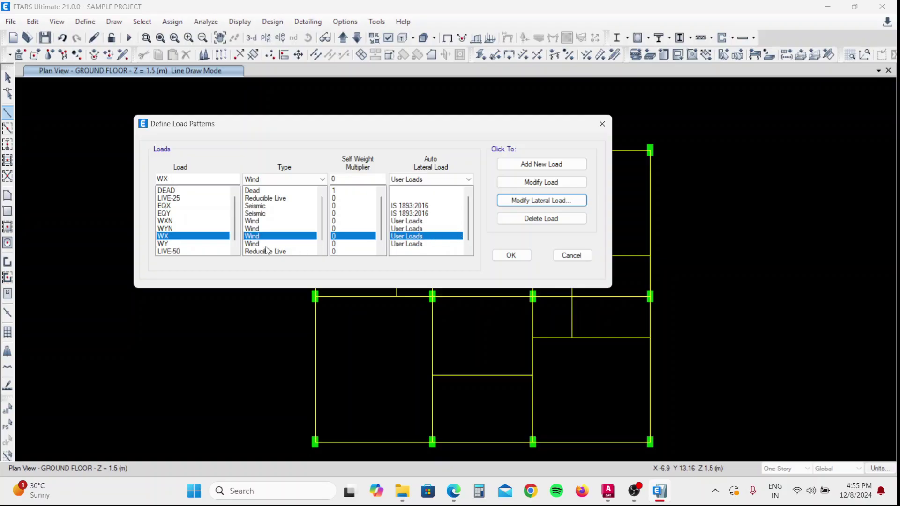
scroll(234, 230, down, 1)
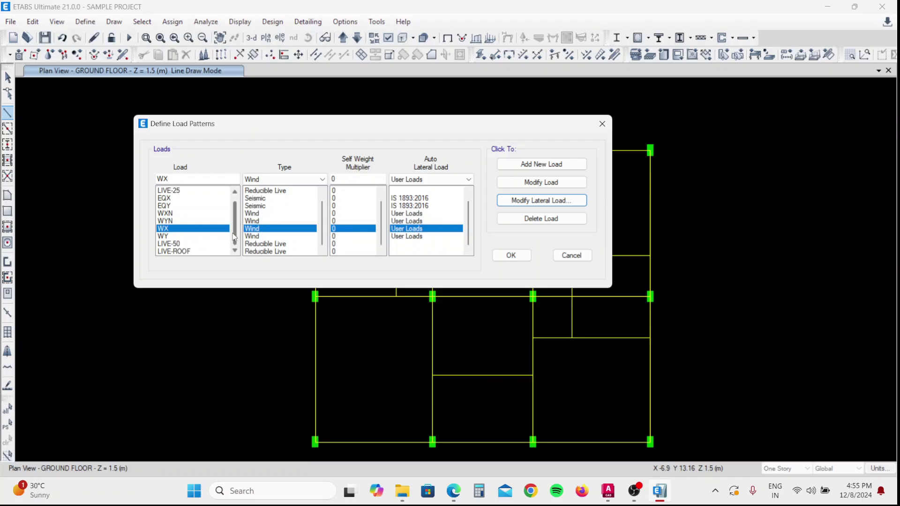
scroll(234, 230, up, 1)
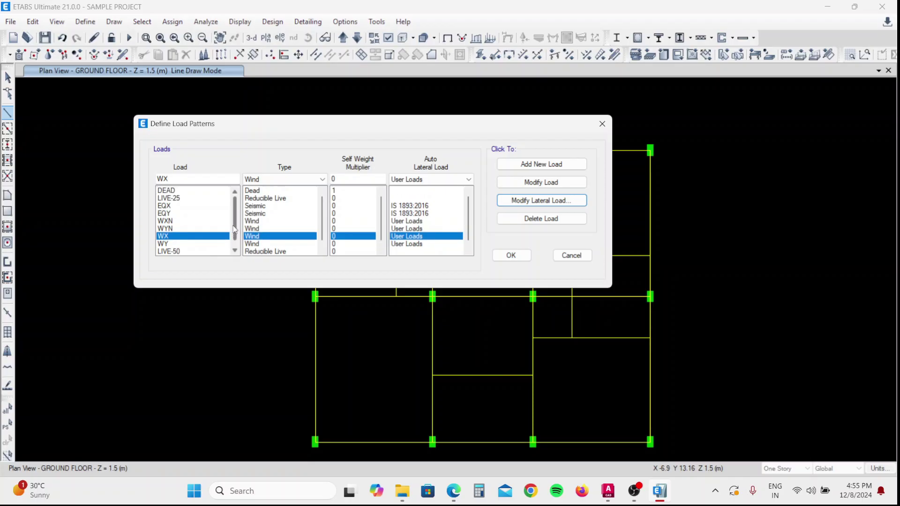
- Delete the WXN and WYN wind load patterns
click(181, 221)
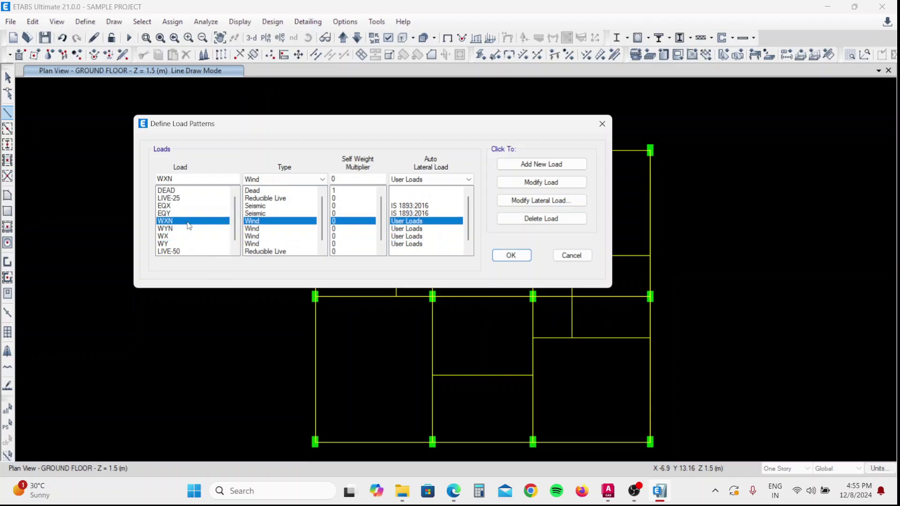
click(530, 218)
click(470, 284)
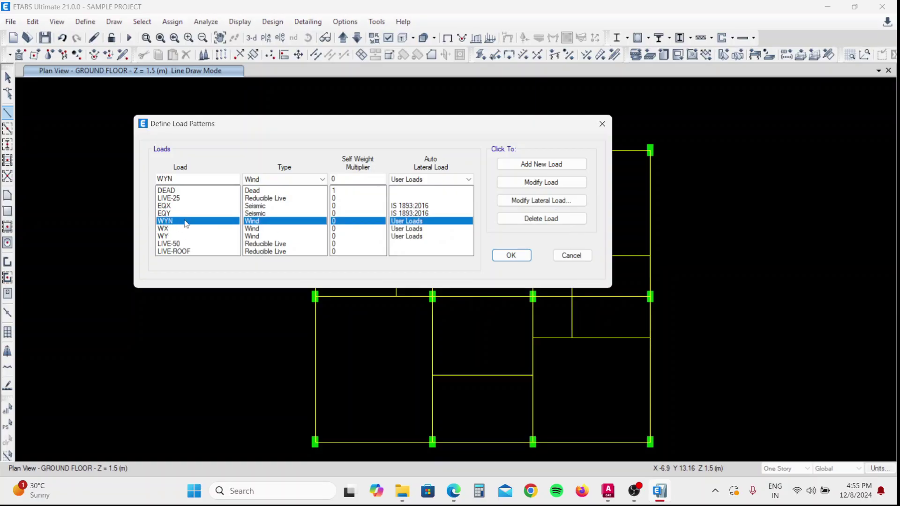
click(513, 219)
click(490, 284)
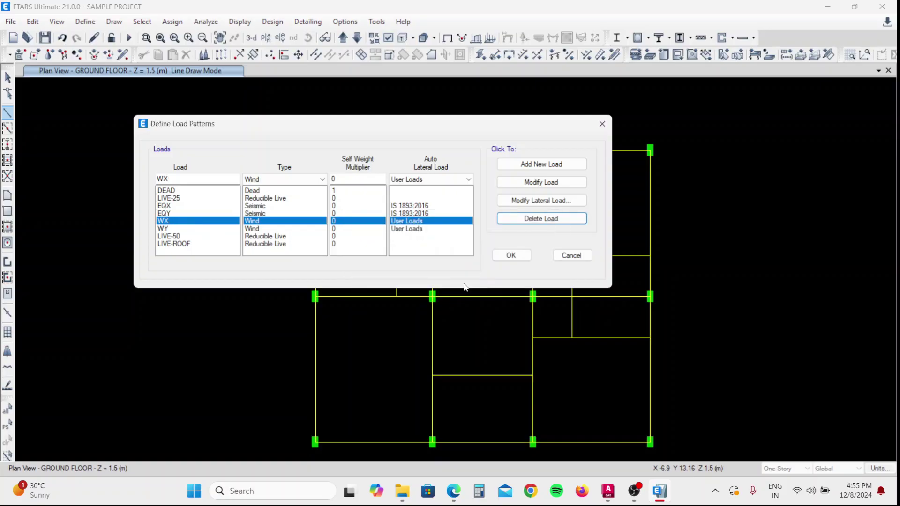
- Try adding a diaphragm row to the user wind loads of the WX pattern, delete it and discard the changes
click(181, 213)
click(178, 199)
click(175, 206)
click(172, 222)
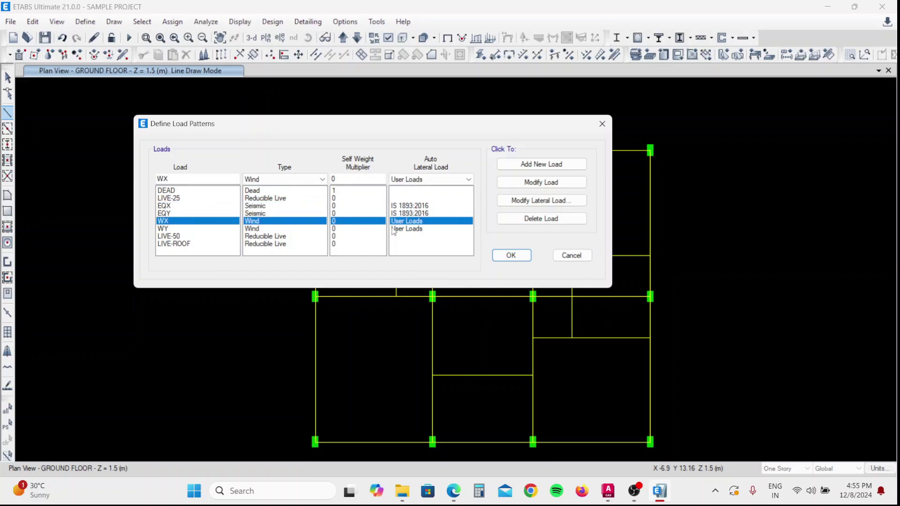
click(532, 202)
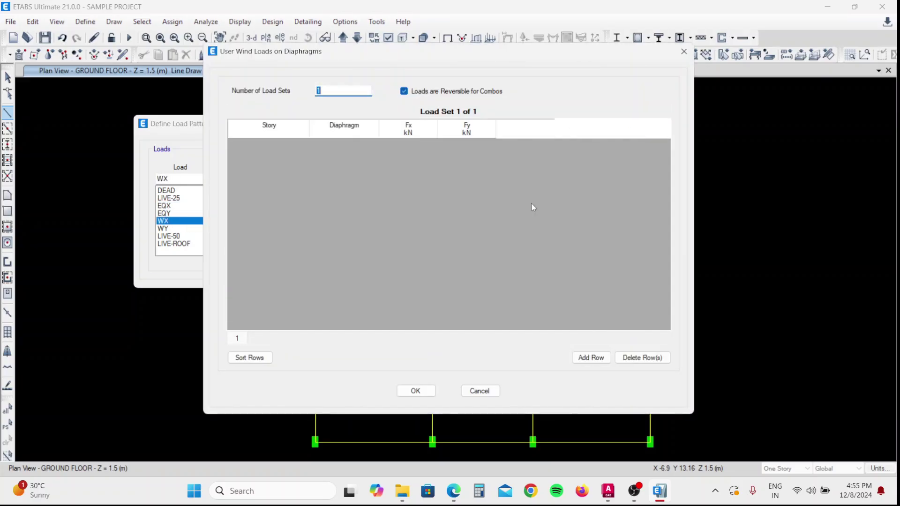
click(451, 93)
click(451, 92)
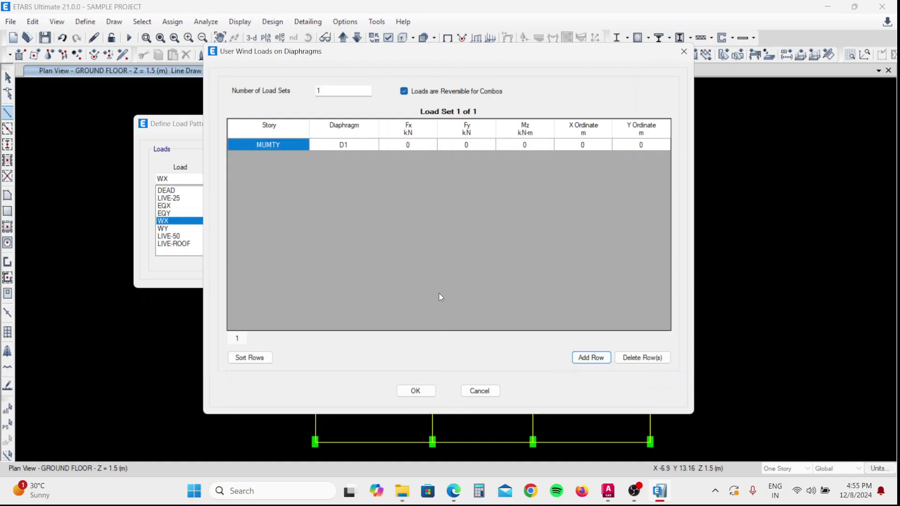
click(638, 361)
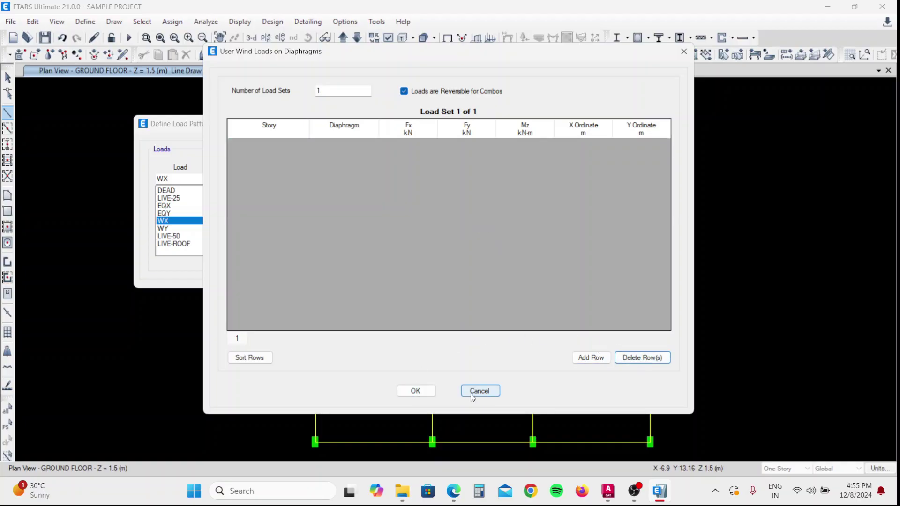
click(257, 363)
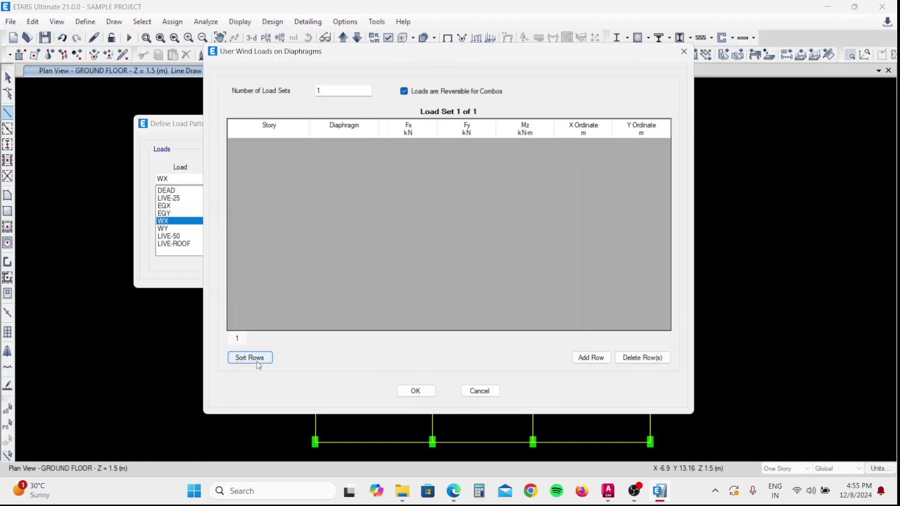
click(479, 391)
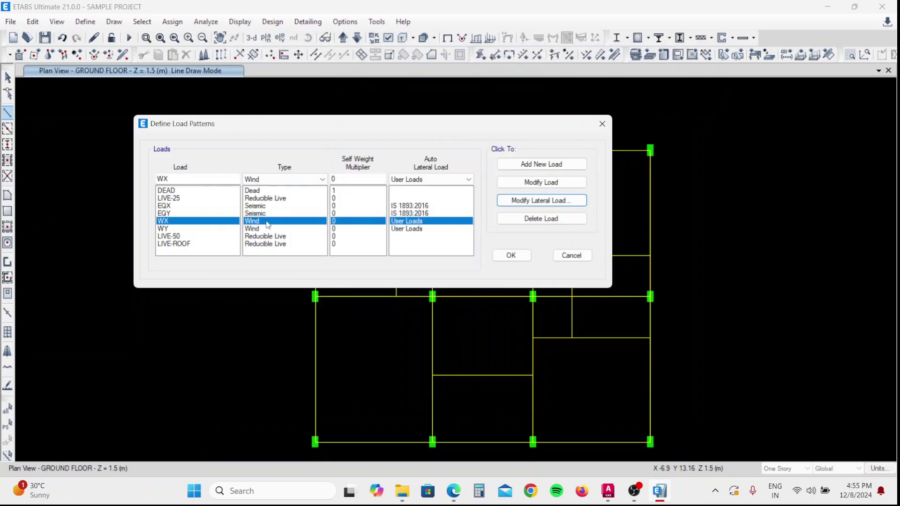
- Review the remaining EQY, WX, WY and LIVE-50 load patterns and accept the load pattern definitions
click(198, 227)
click(193, 214)
click(183, 222)
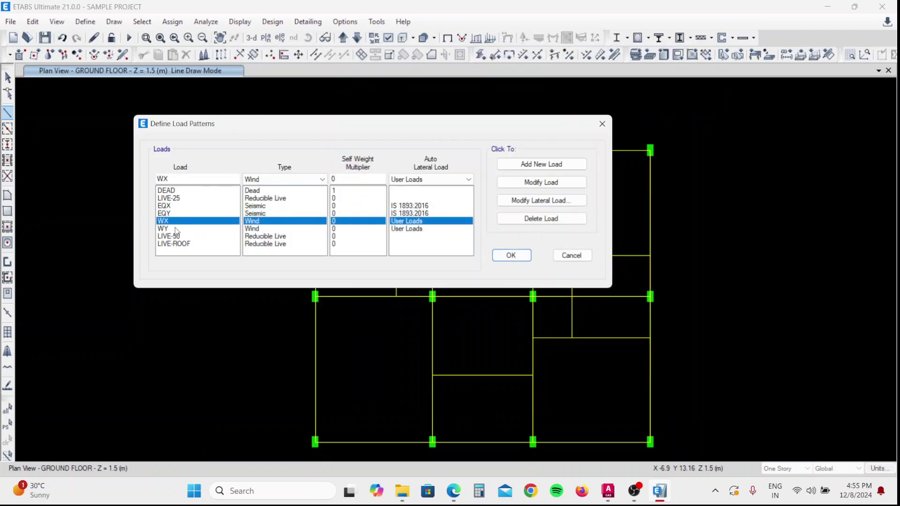
click(177, 229)
click(189, 237)
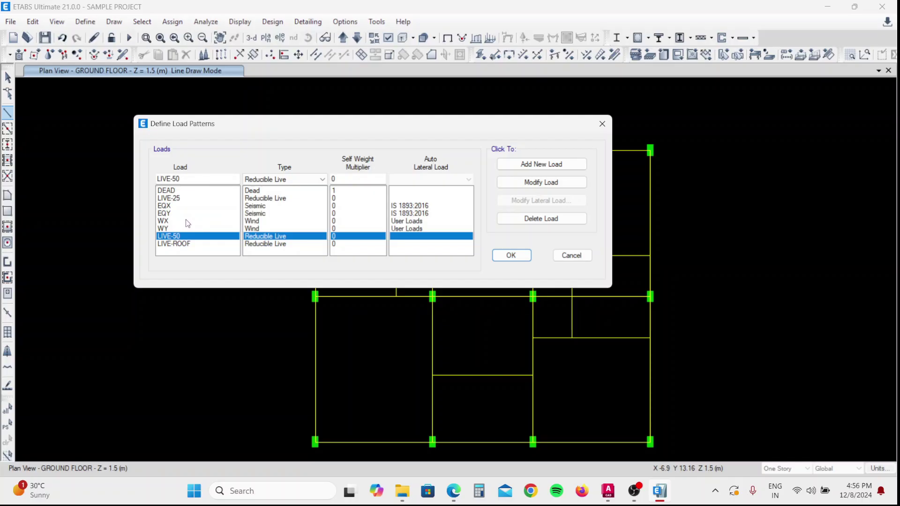
click(510, 256)
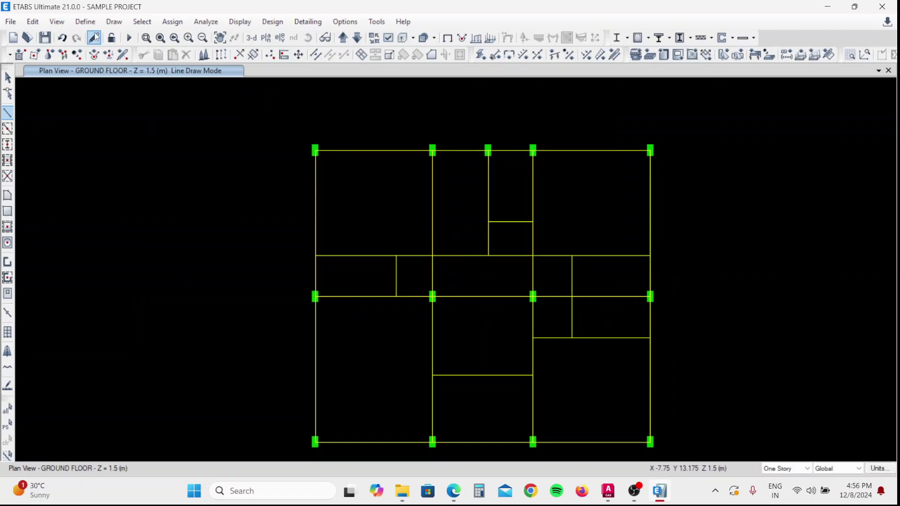
- Look through the defined load combinations from SLS01 to ULS26
click(85, 22)
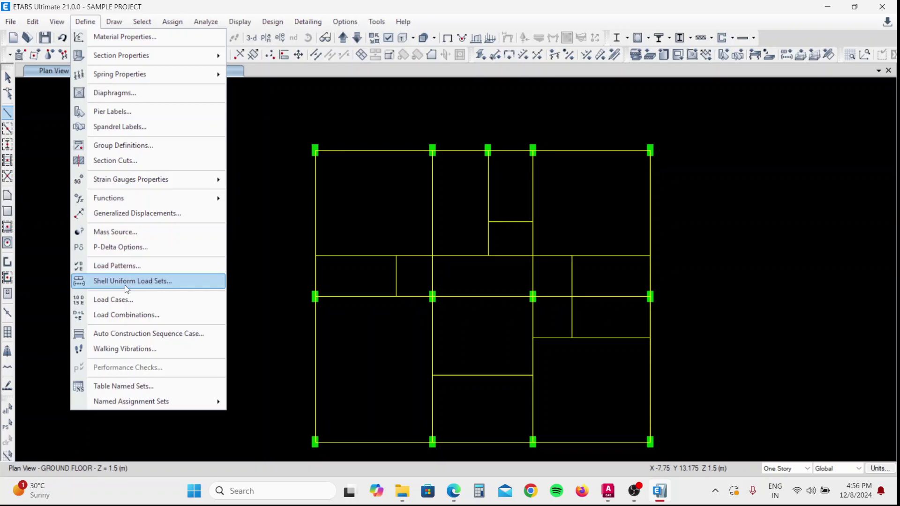
click(109, 317)
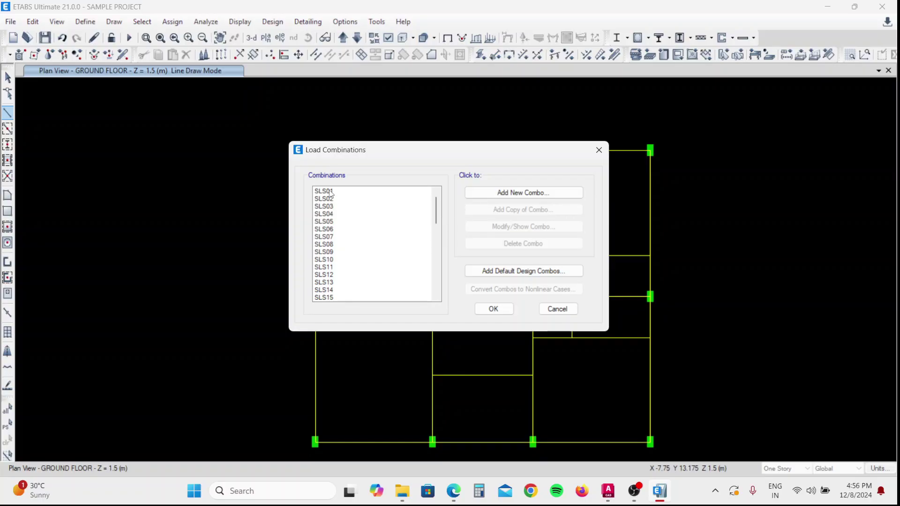
drag(434, 214, 434, 249)
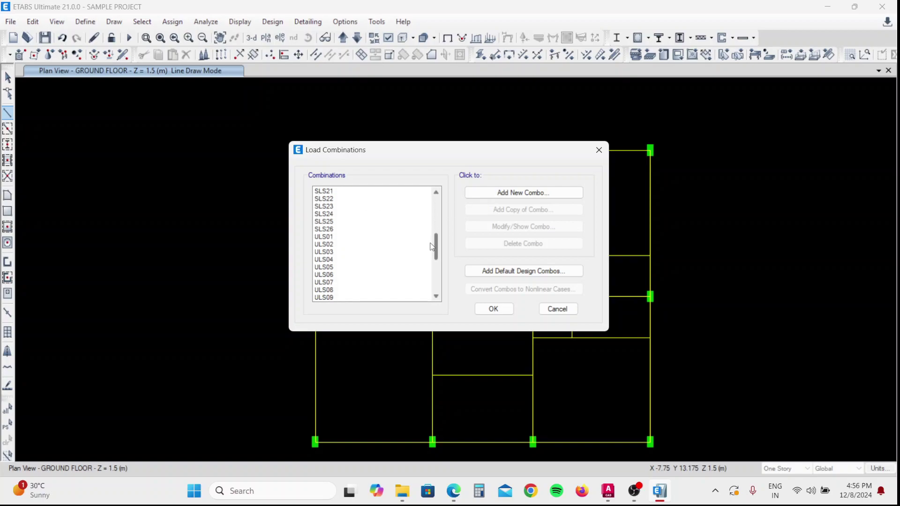
click(353, 230)
click(336, 237)
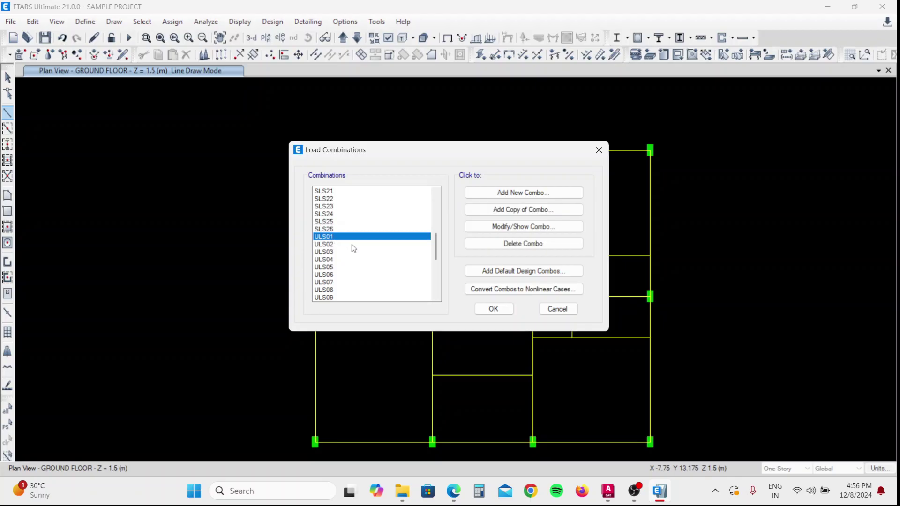
drag(435, 244, 449, 293)
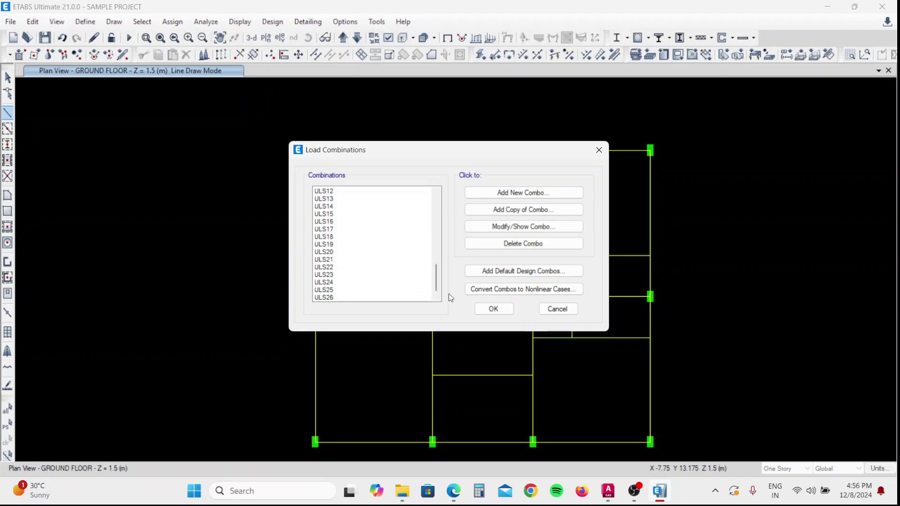
click(339, 298)
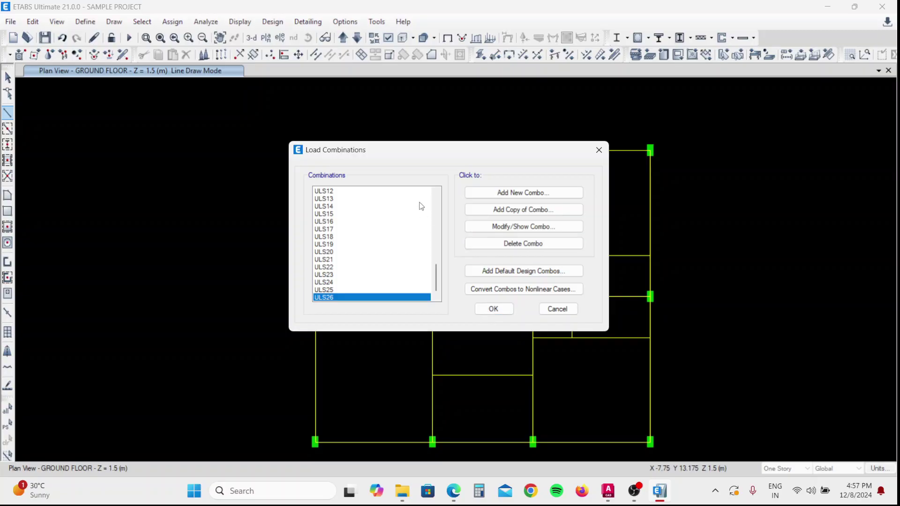
drag(434, 269, 434, 198)
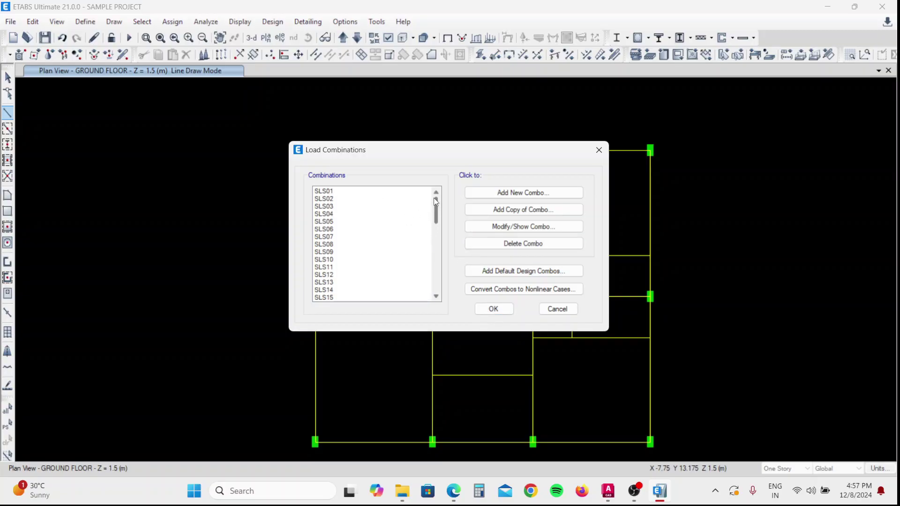
- Try a new Linear Add load combination with two extra DEAD rows, discard it and close the load combinations
click(520, 194)
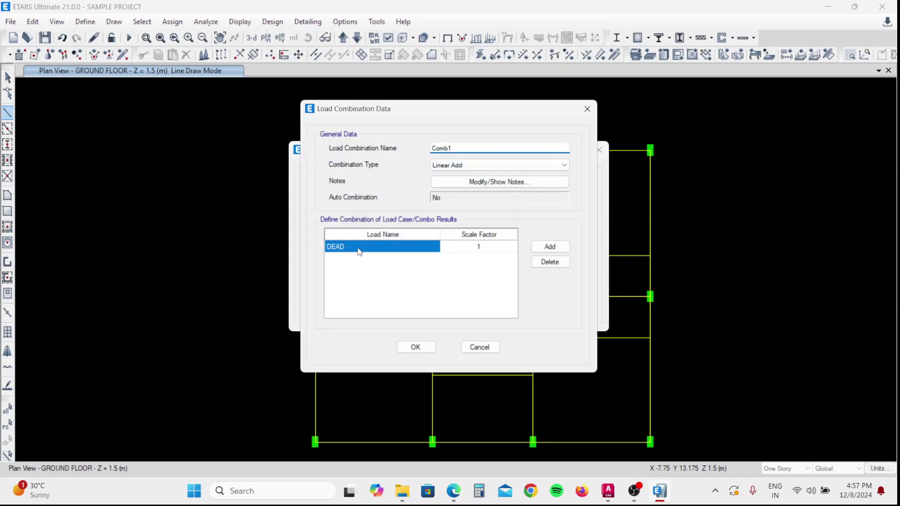
click(545, 248)
click(545, 249)
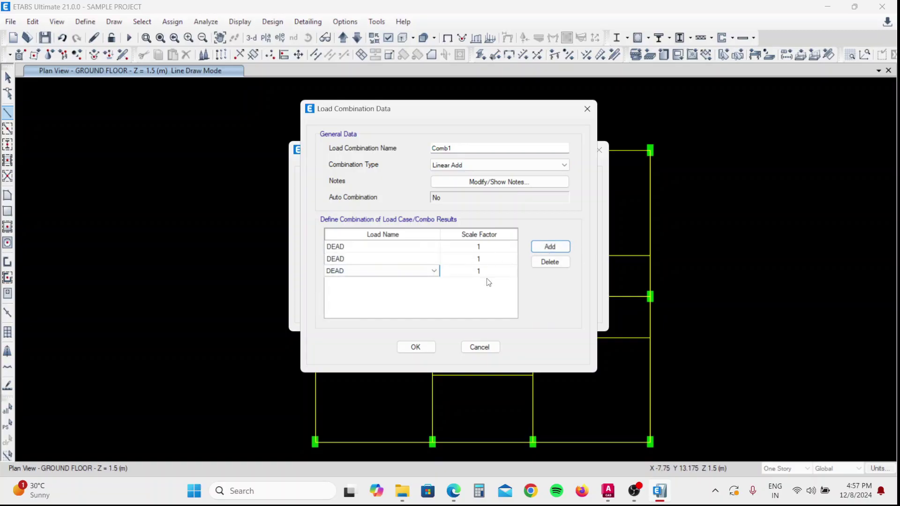
click(481, 347)
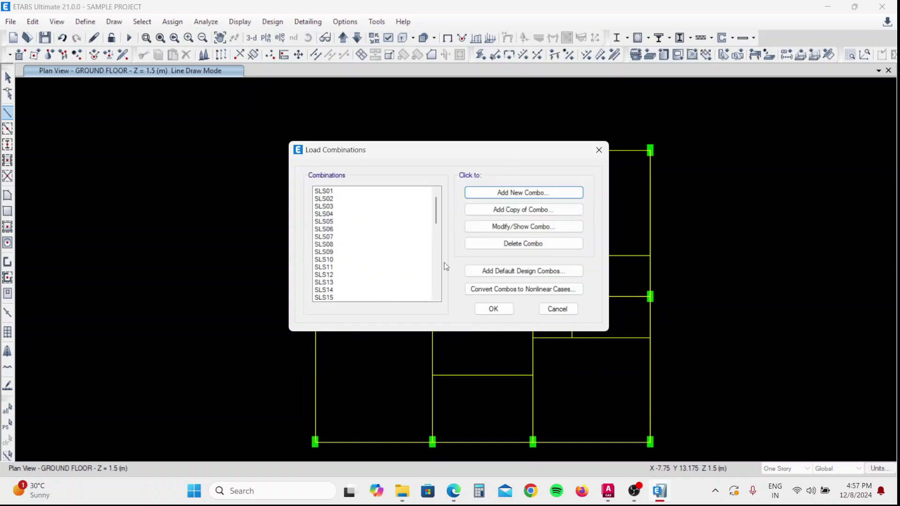
click(499, 313)
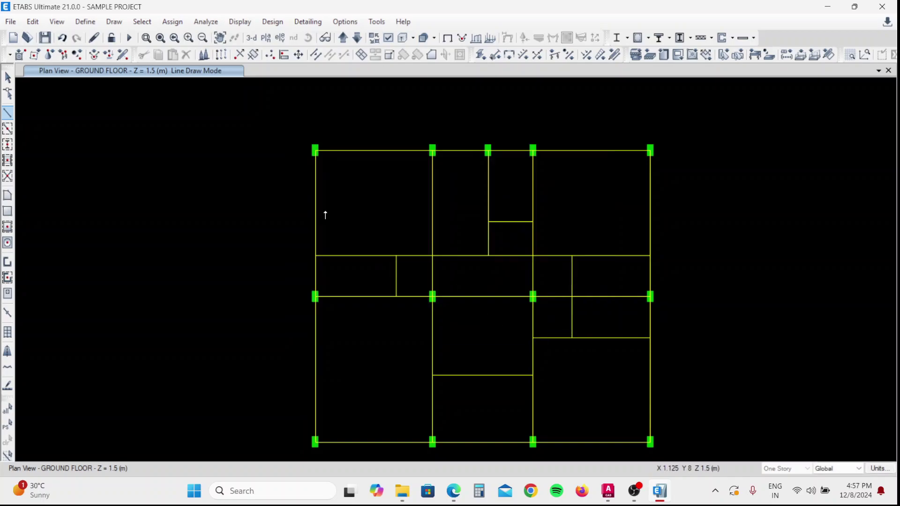
- Review the load pattern multipliers and mass options of the MsSrc1 mass source and accept its settings
click(84, 24)
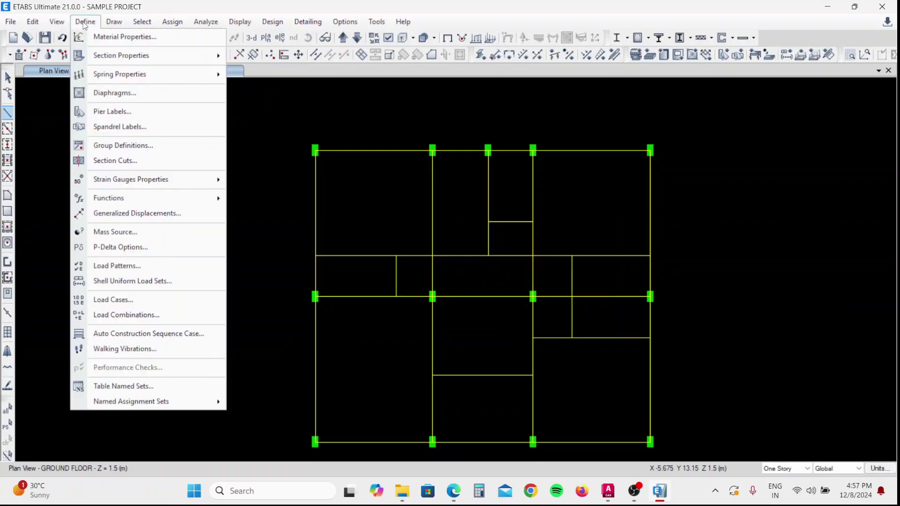
click(159, 232)
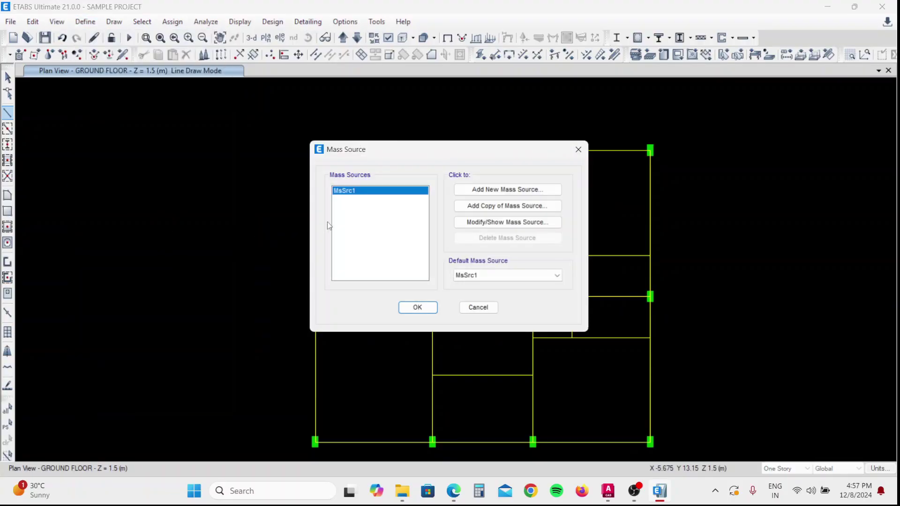
click(474, 221)
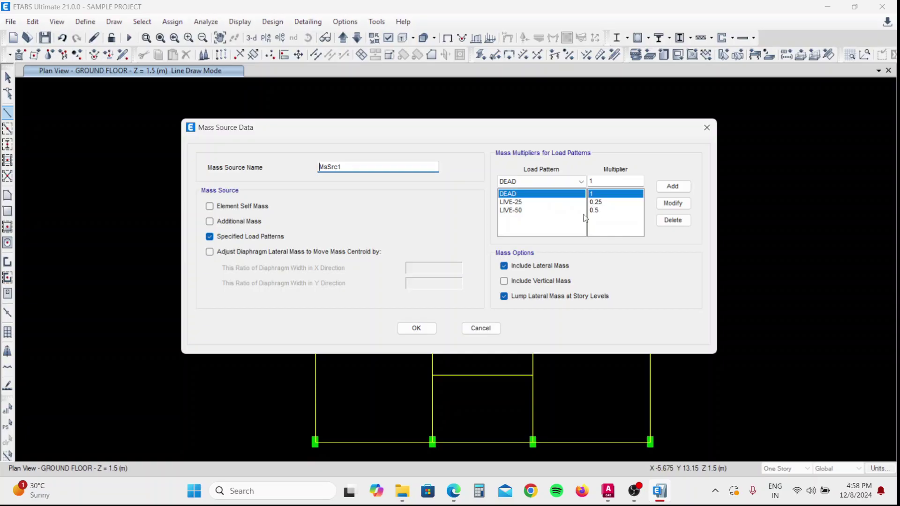
click(416, 328)
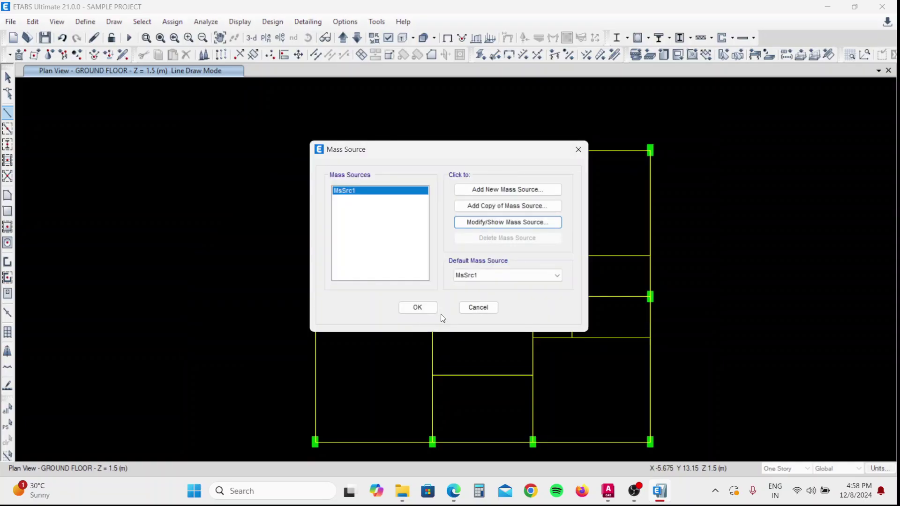
click(417, 306)
click(84, 22)
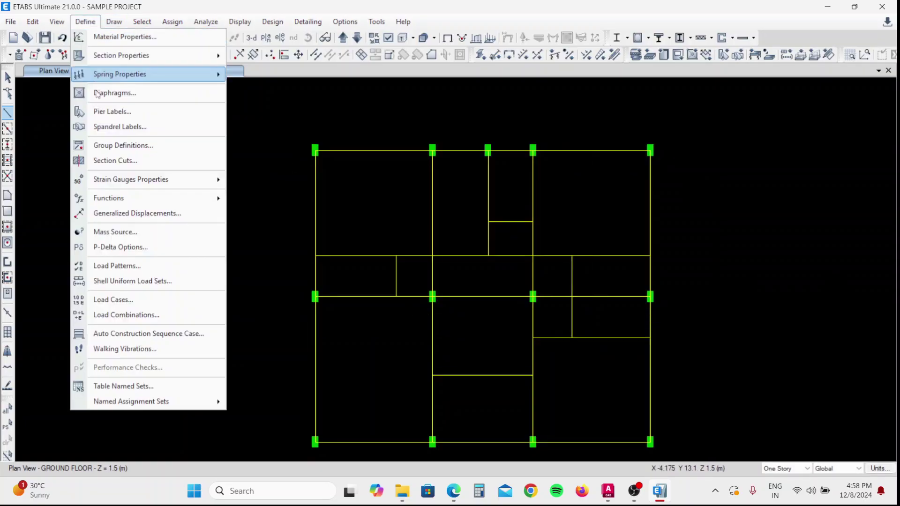
mouse_move(142, 197)
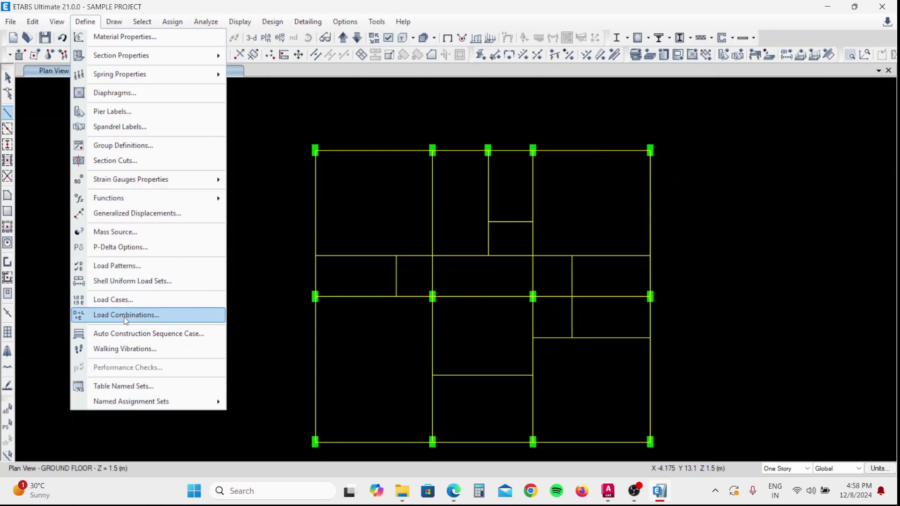
- Look through the defined load cases from DEAD to SPECX, then open a blank new load case and discard it
click(125, 301)
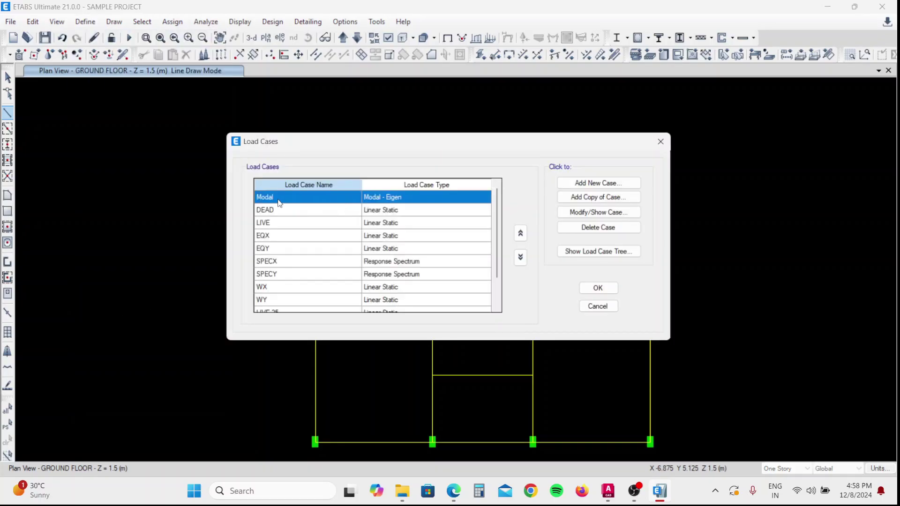
click(288, 214)
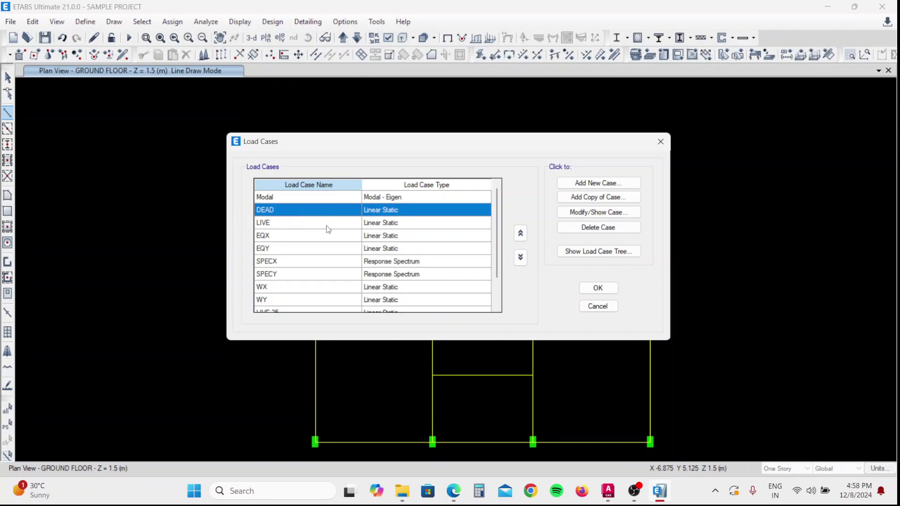
click(288, 223)
click(280, 239)
click(283, 244)
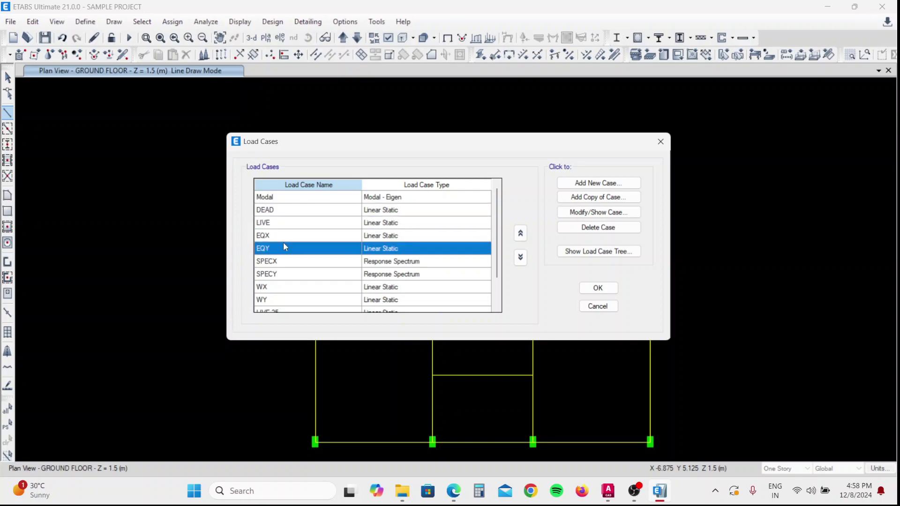
click(282, 260)
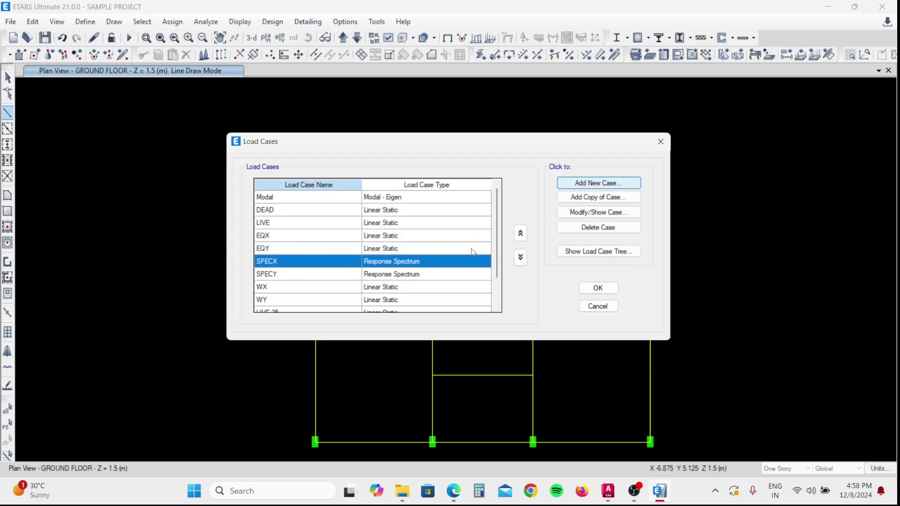
key(Return)
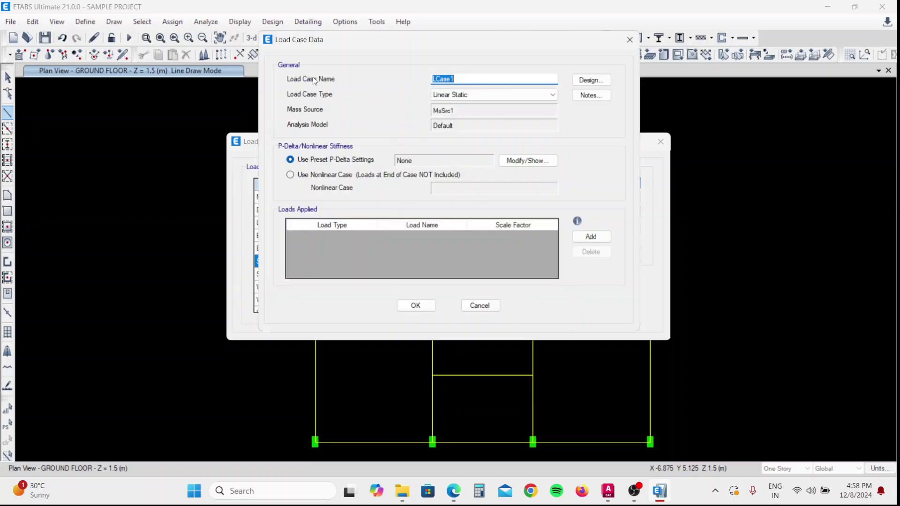
click(629, 40)
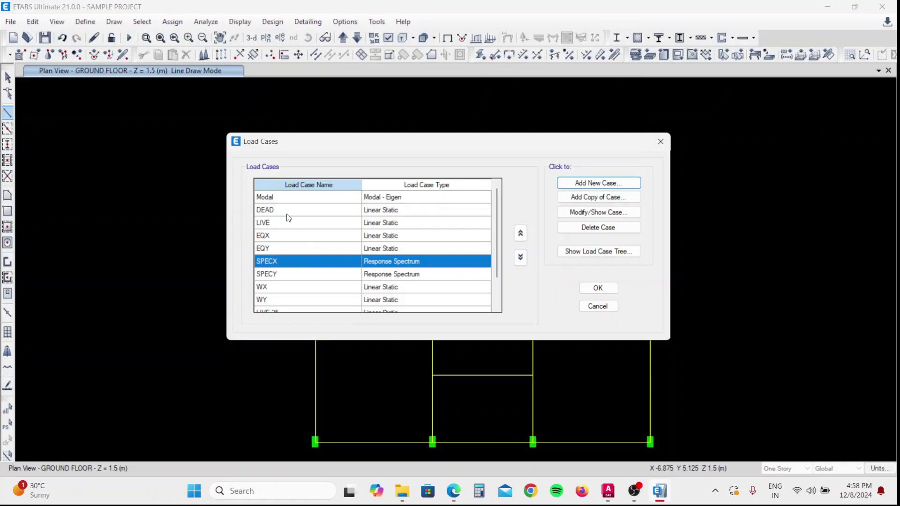
- Review the LIVE, EQX, EQY, WX, WY, SPECX and SPECY load cases and their case types
click(276, 219)
click(276, 237)
click(274, 249)
scroll(314, 269, down, 1)
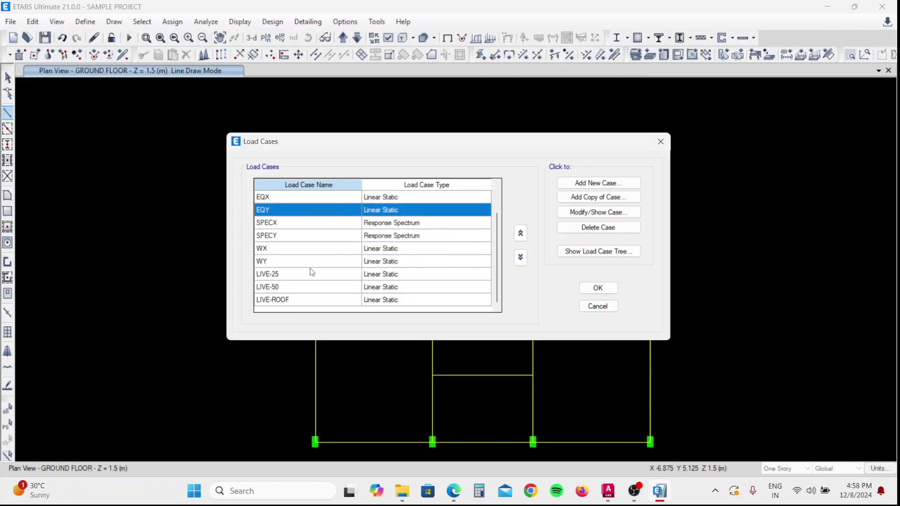
click(279, 249)
click(279, 262)
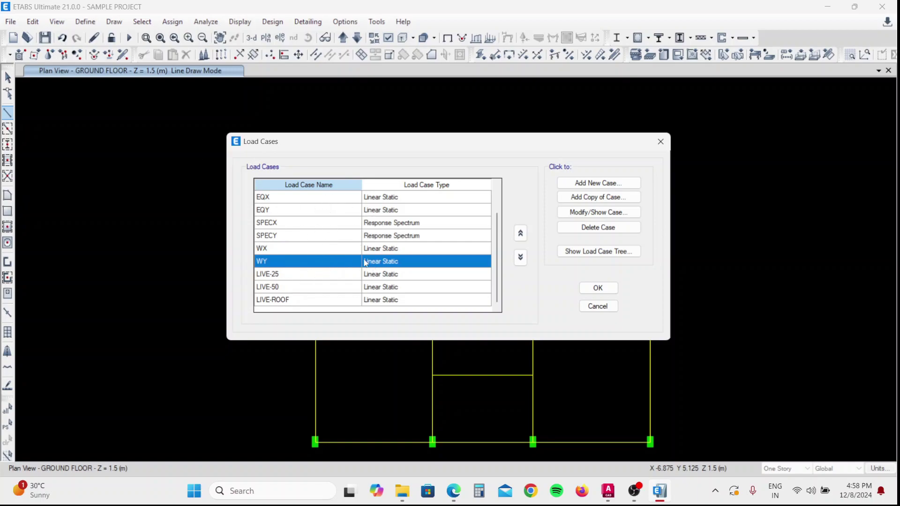
click(284, 223)
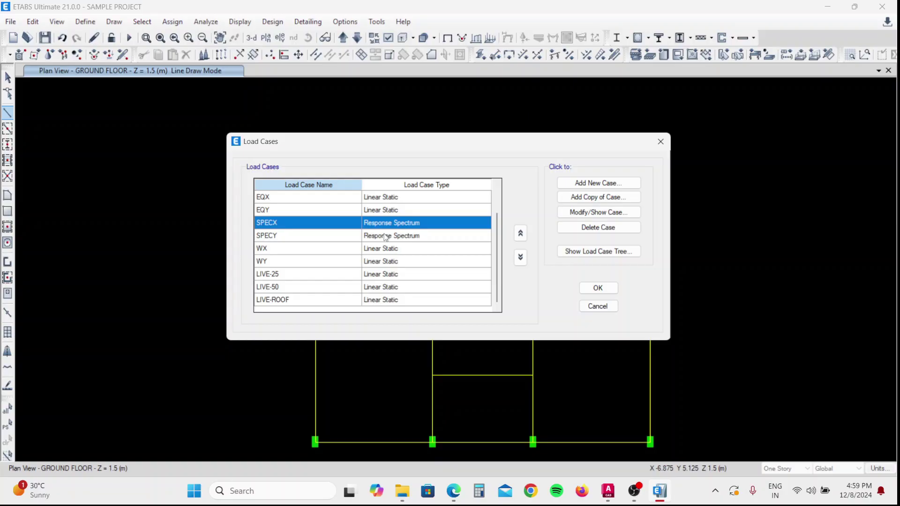
click(275, 236)
- Set the U1 acceleration scale factor of the SPECX response spectrum case to 9808 and accept the case
click(289, 224)
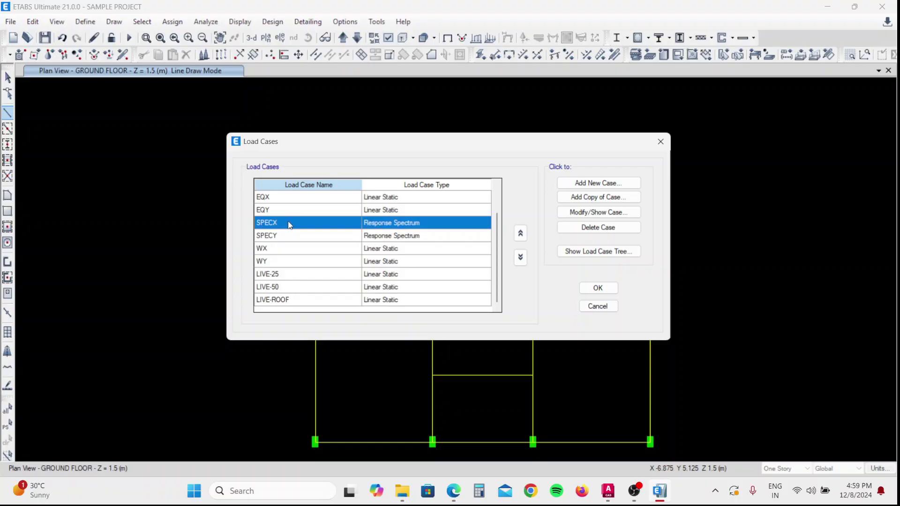
click(589, 213)
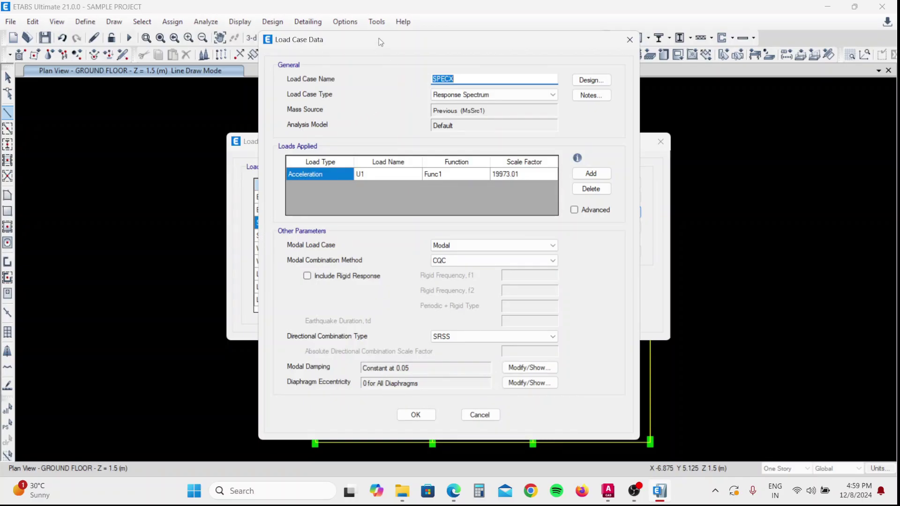
drag(381, 39, 396, 37)
click(503, 79)
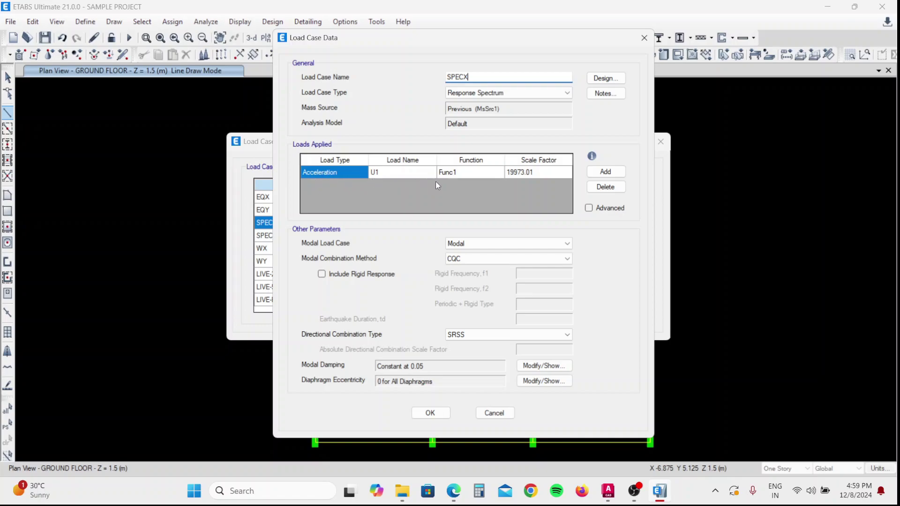
click(545, 171)
text(9808)
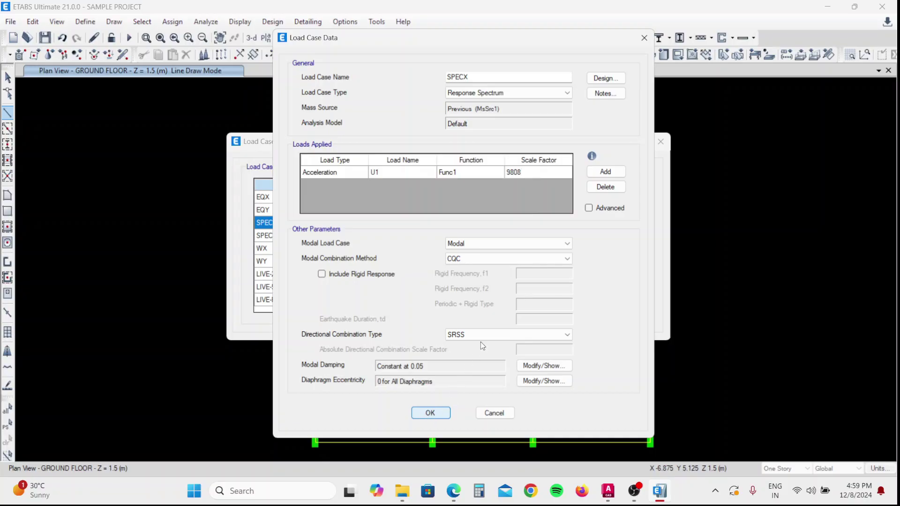
click(431, 413)
- Replace the U2 acceleration scale factor of the SPECY response spectrum case and accept the load case definitions
click(414, 235)
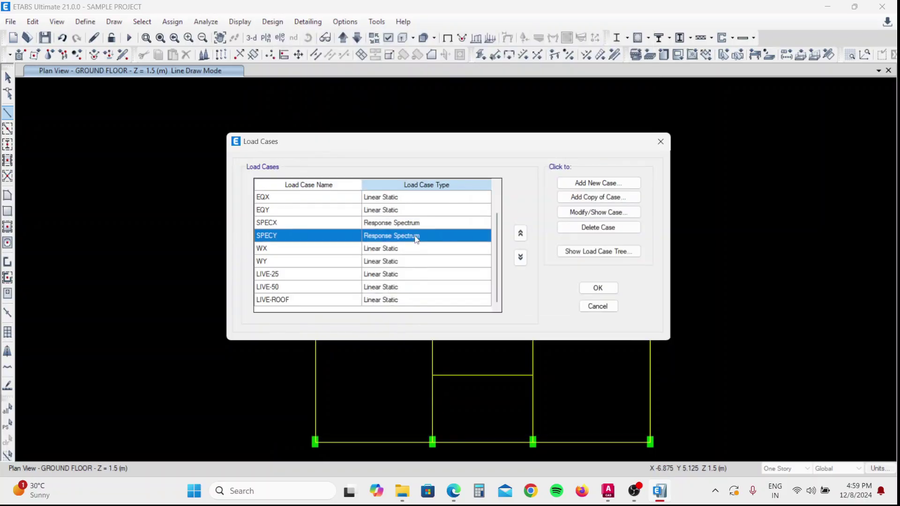
click(580, 212)
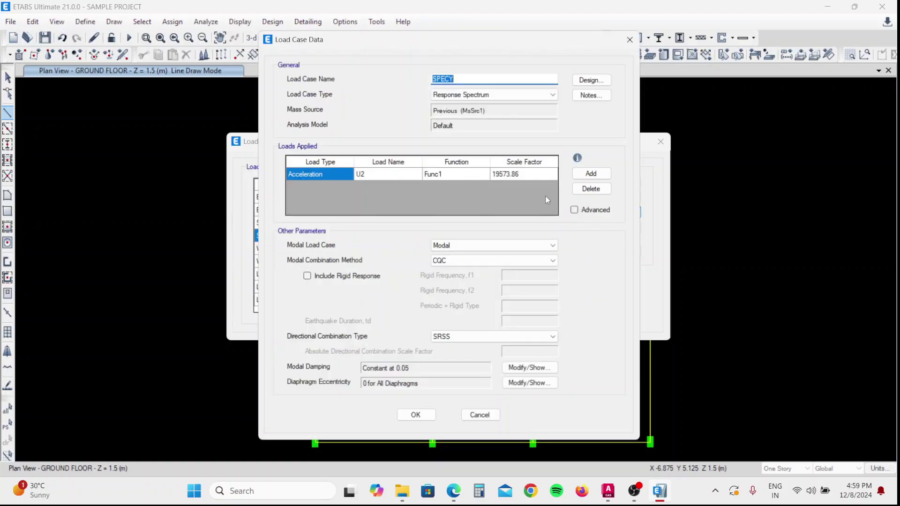
click(533, 174)
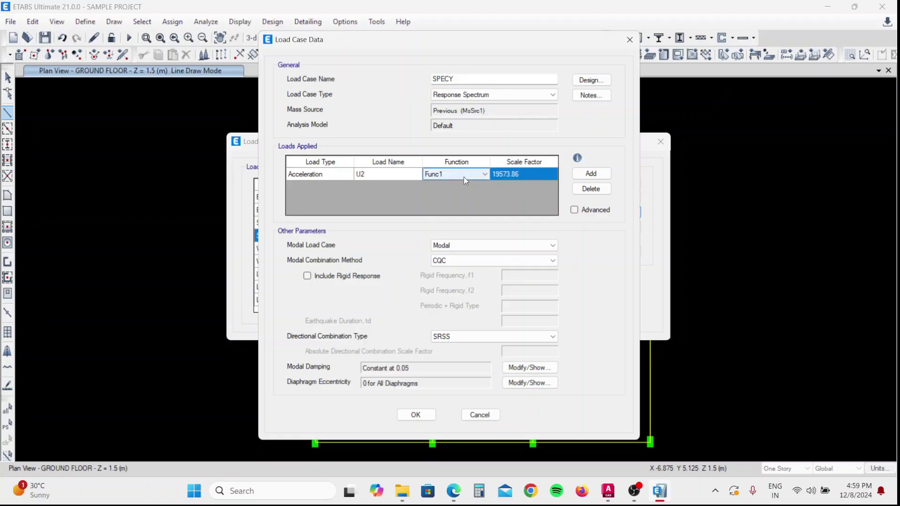
click(515, 175)
click(516, 176)
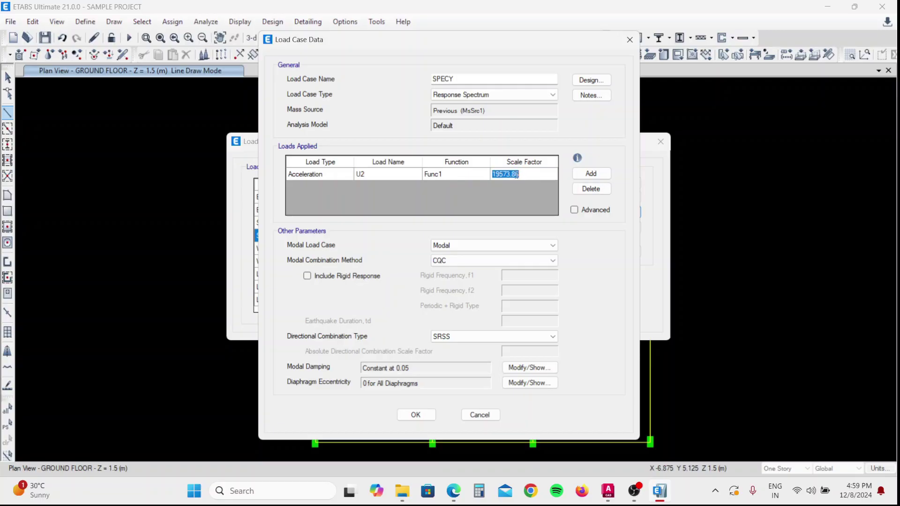
key(BackSpace)
click(412, 408)
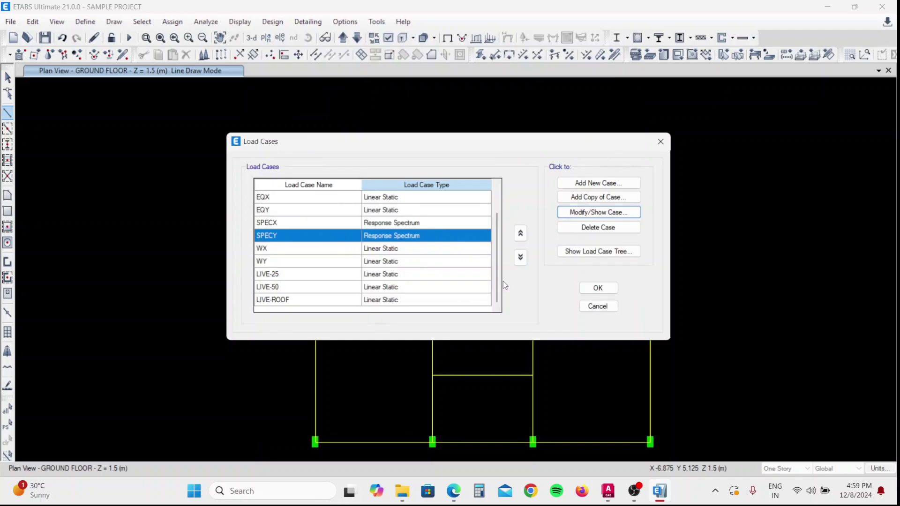
click(590, 292)
- Review the preset P-Delta options and accept them with the automation method None
click(86, 22)
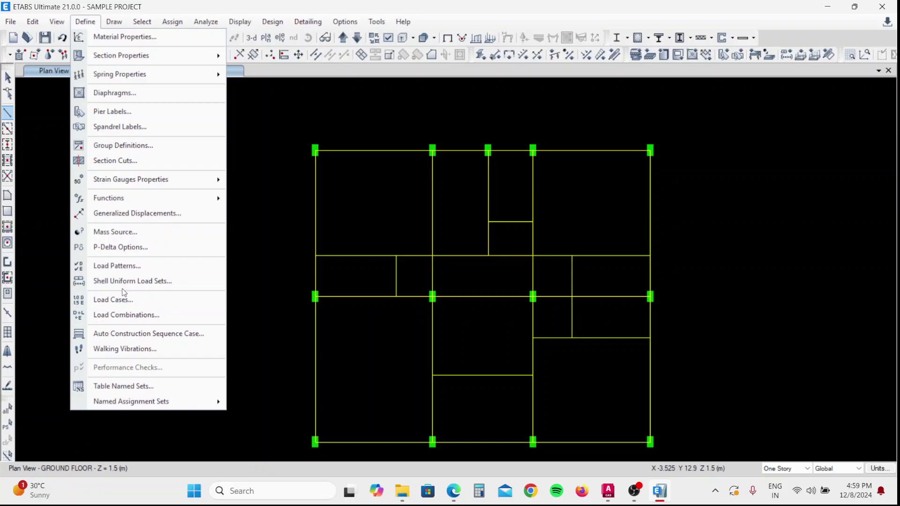
click(156, 249)
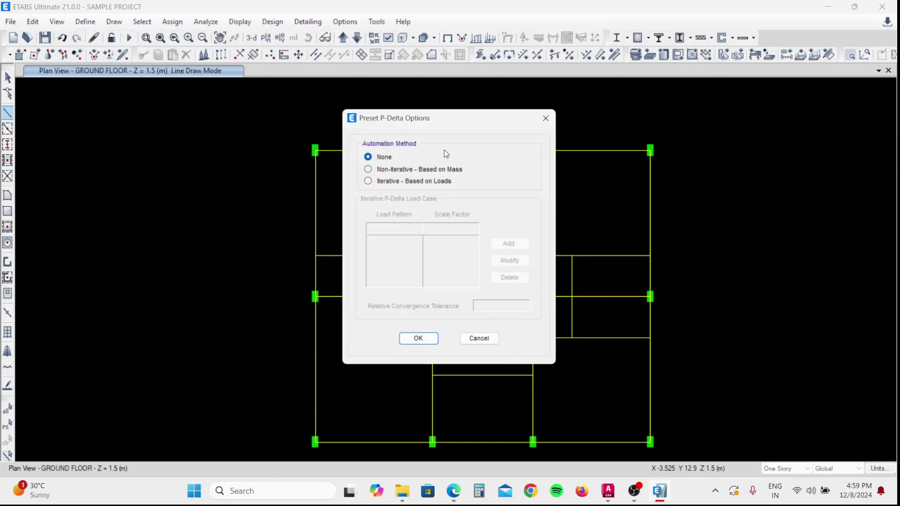
click(418, 338)
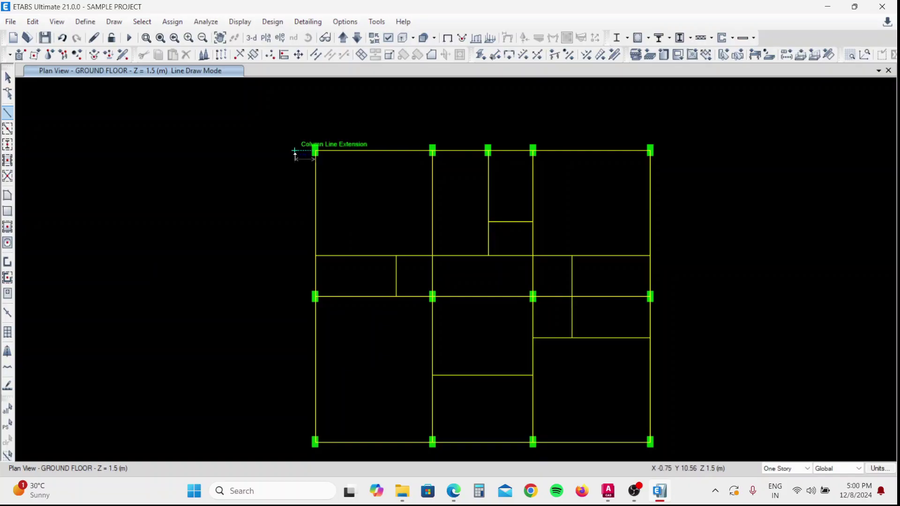
click(85, 22)
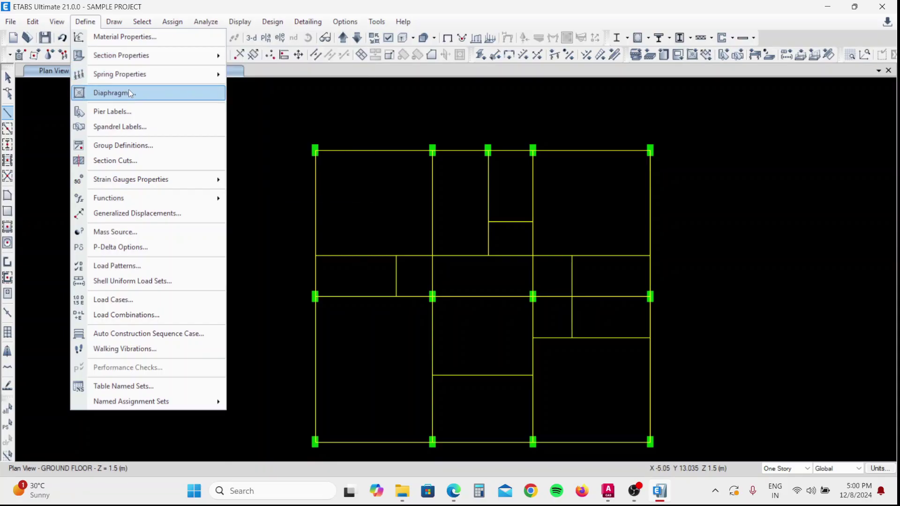
click(74, 22)
scroll(192, 193, down, 3)
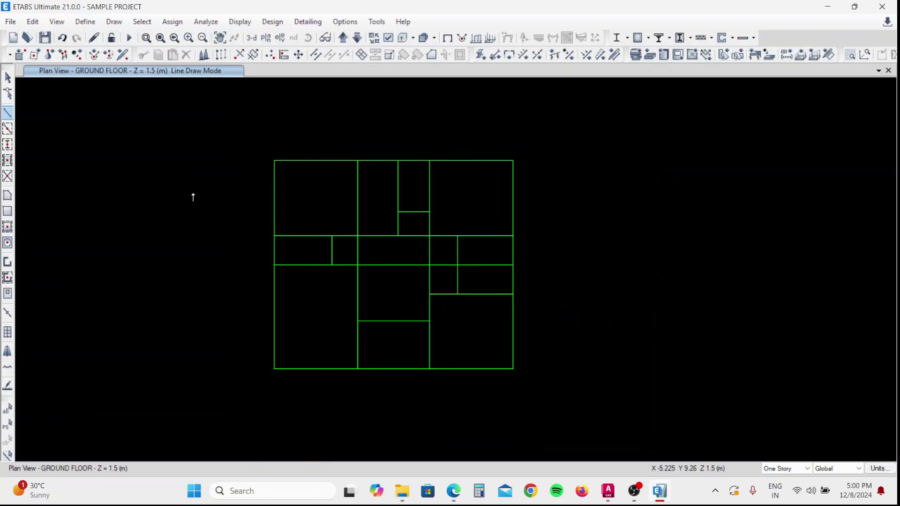
key(Escape)
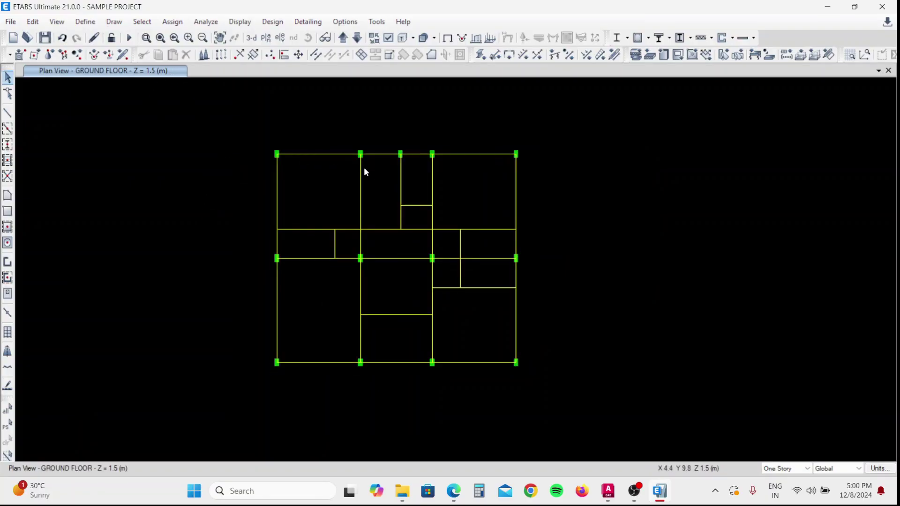
scroll(363, 167, up, 4)
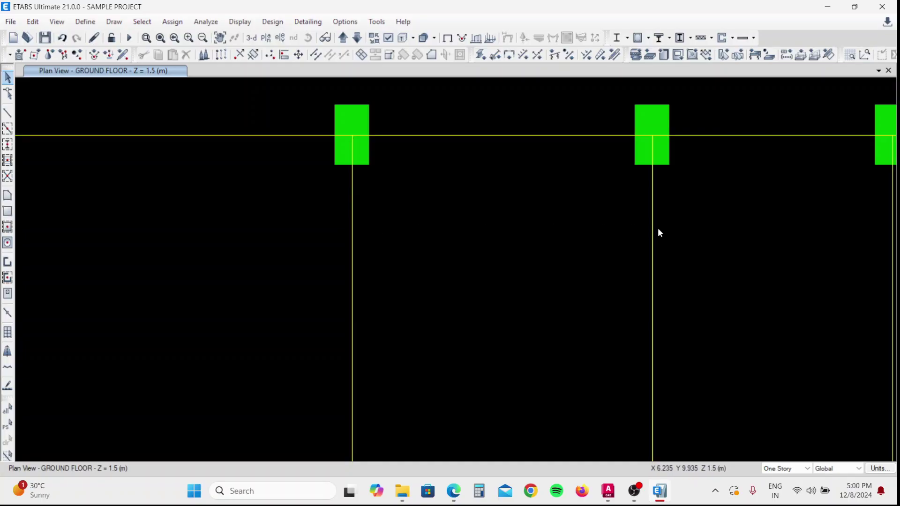
scroll(420, 187, down, 2)
middle_drag(450, 247, 442, 219)
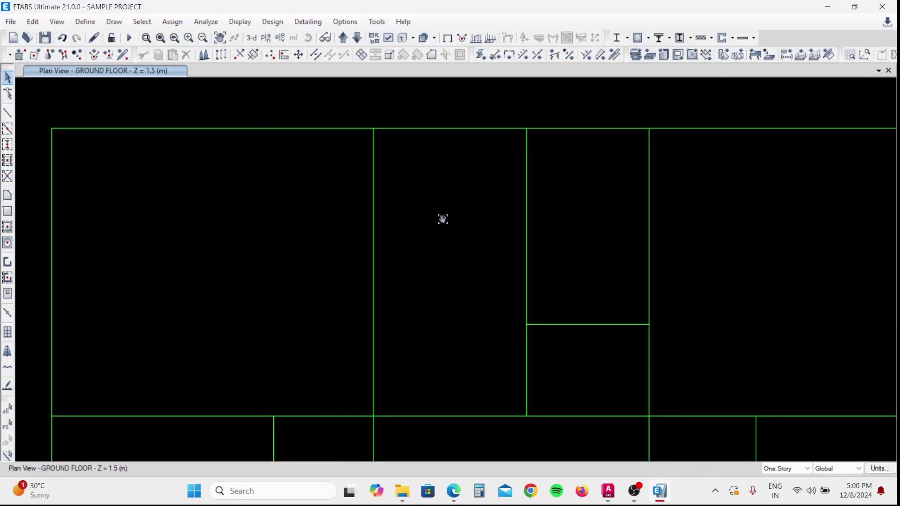
- Set frame line drawing to property None with a 115 mm normal plan offset and try a line down from the second column of the upper edge
click(7, 113)
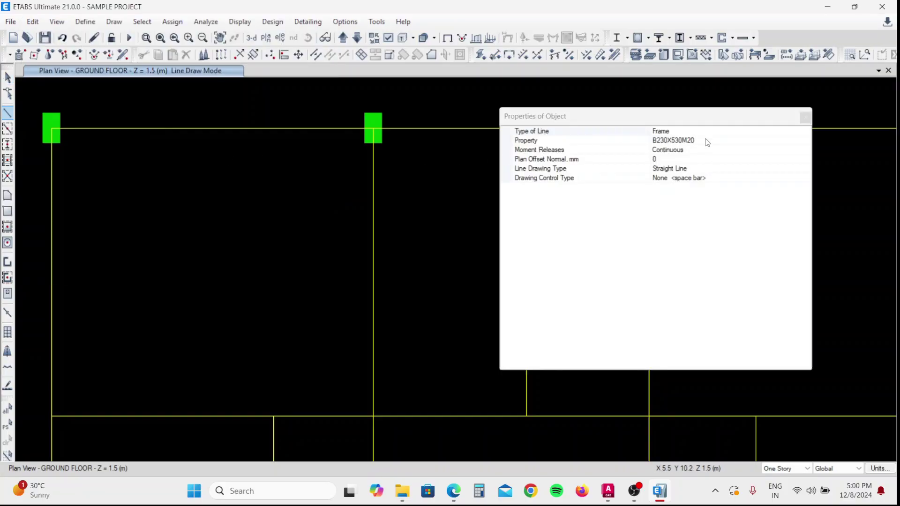
click(707, 140)
click(806, 140)
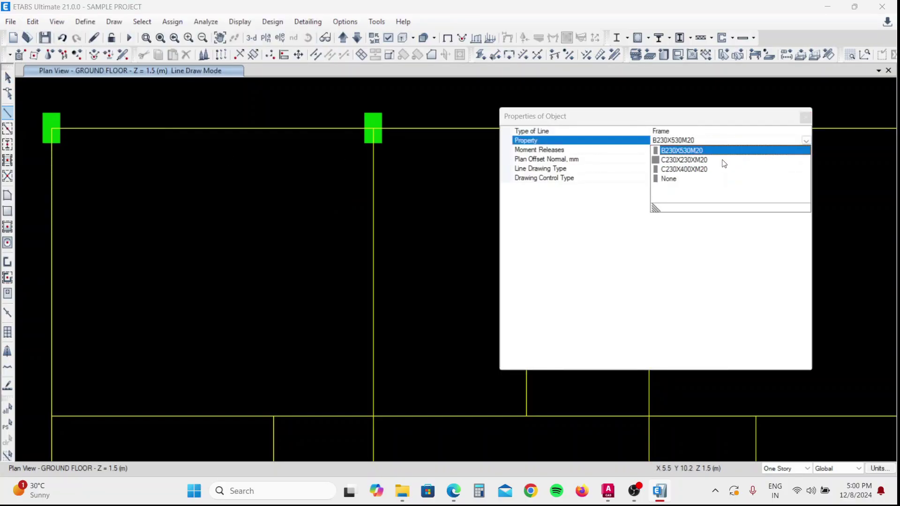
click(684, 180)
click(668, 160)
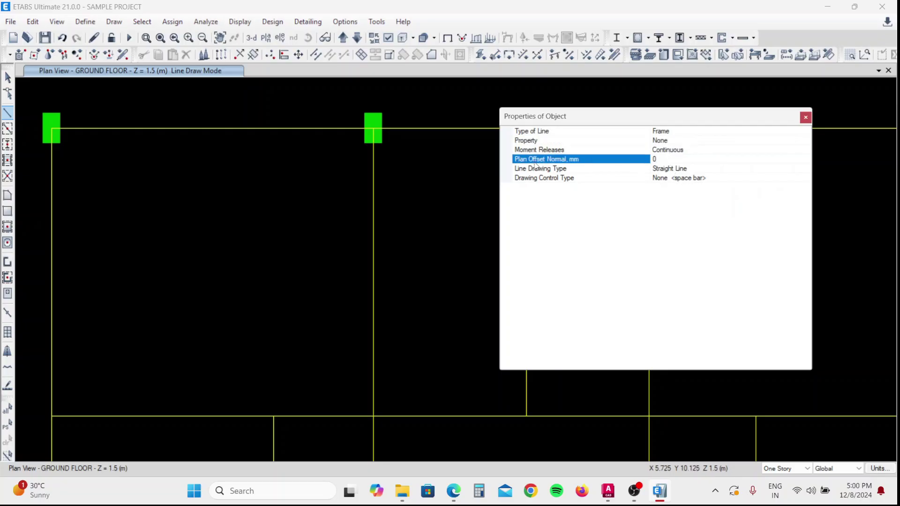
double_click(664, 159)
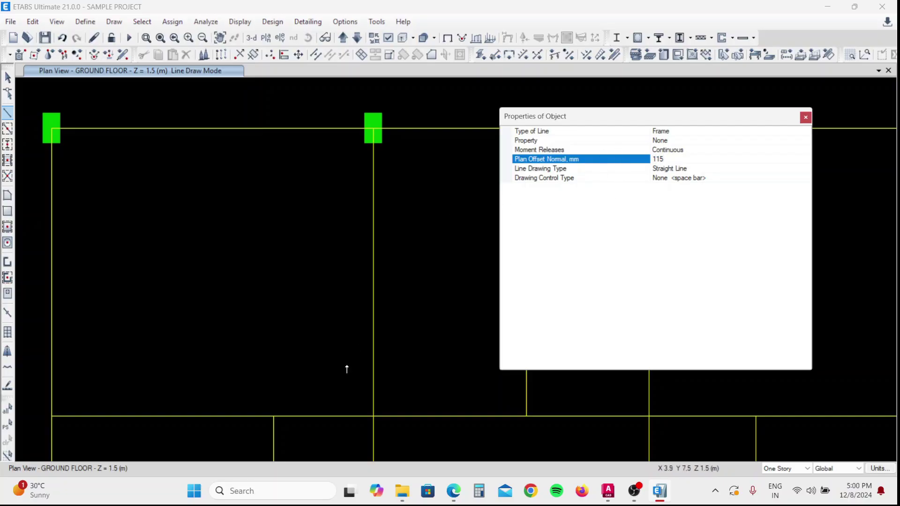
click(374, 129)
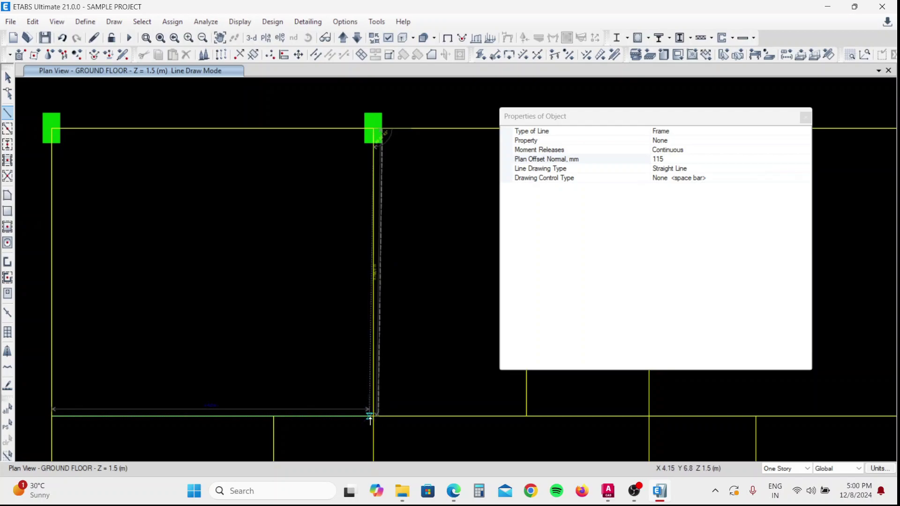
scroll(375, 416, up, 3)
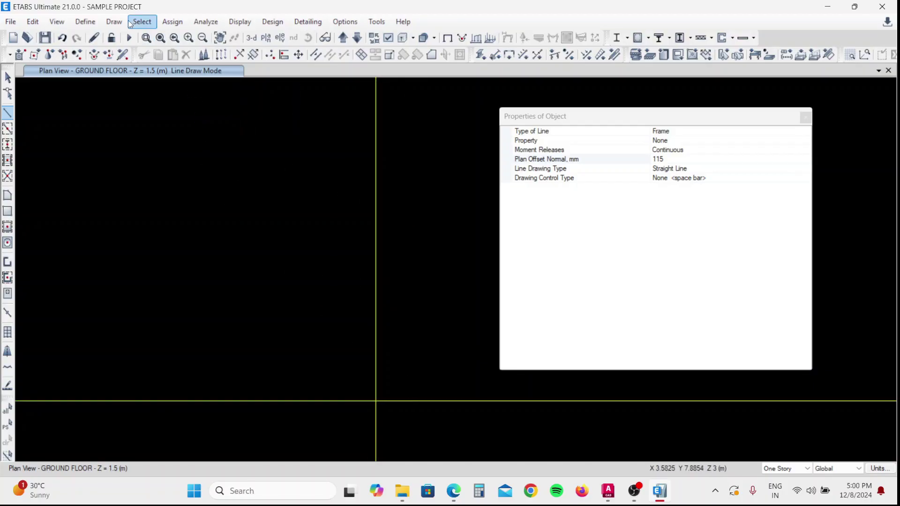
- Enable snapping to line ends and midpoints, edges and perpendicular projections in the snap options
click(114, 21)
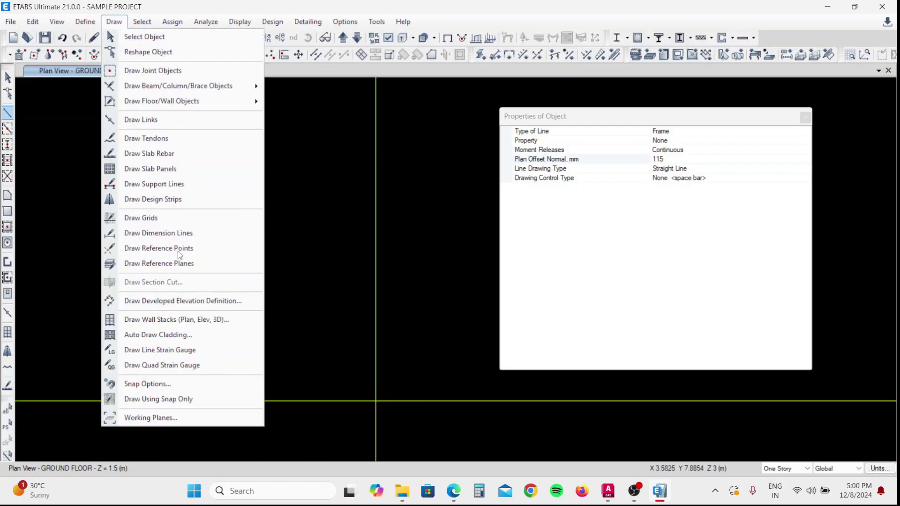
click(150, 382)
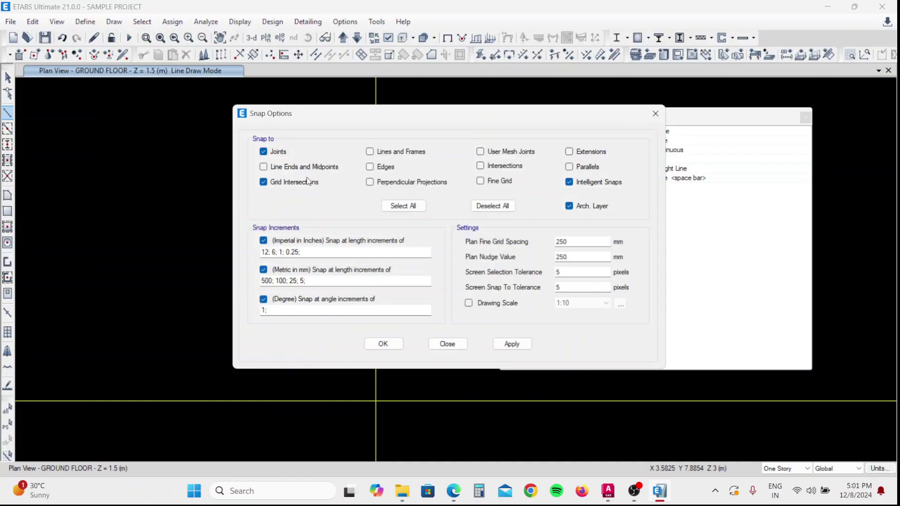
click(309, 167)
click(370, 167)
click(380, 184)
click(383, 343)
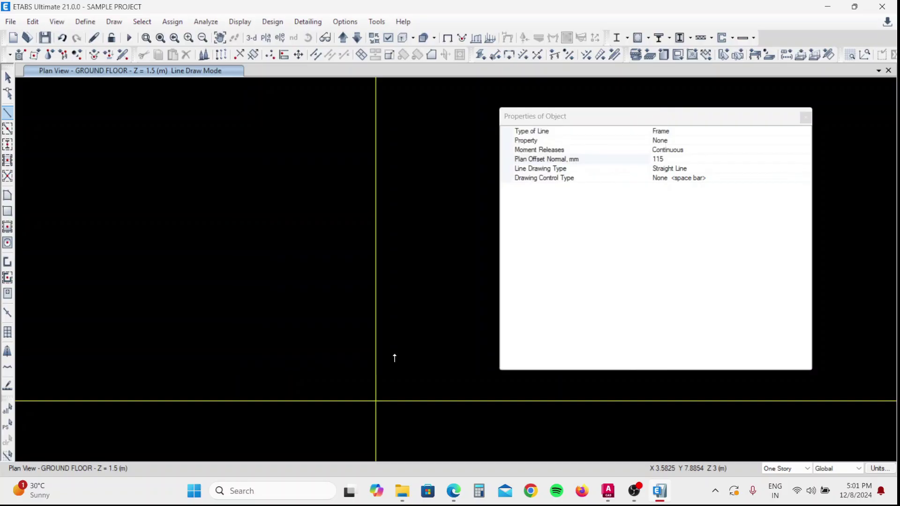
- Complete the 115 mm offset null line from the second upper-edge column at its intersection with the cross beam below
click(375, 403)
right_click(456, 359)
scroll(260, 289, down, 5)
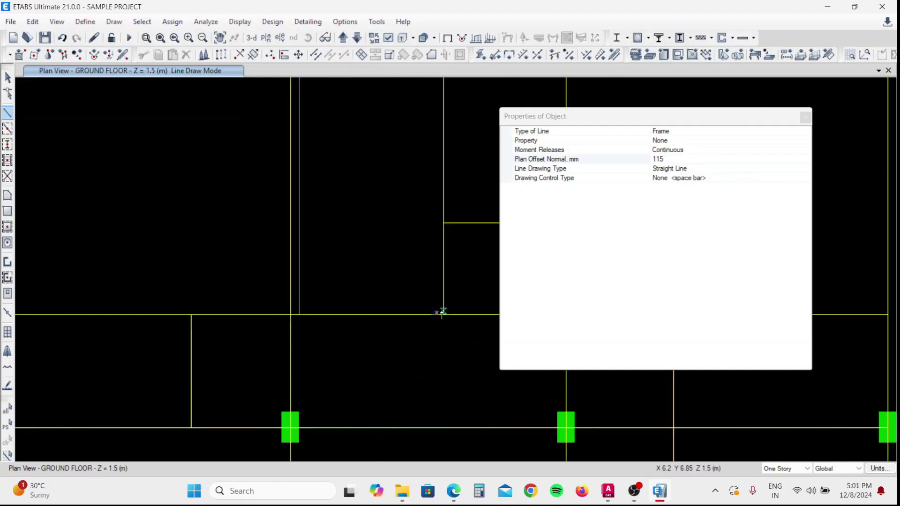
- Draw a second 115 mm offset null line from the third upper-edge column to the cross beam, inside the bay, and leave nothing selected
scroll(376, 305, down, 2)
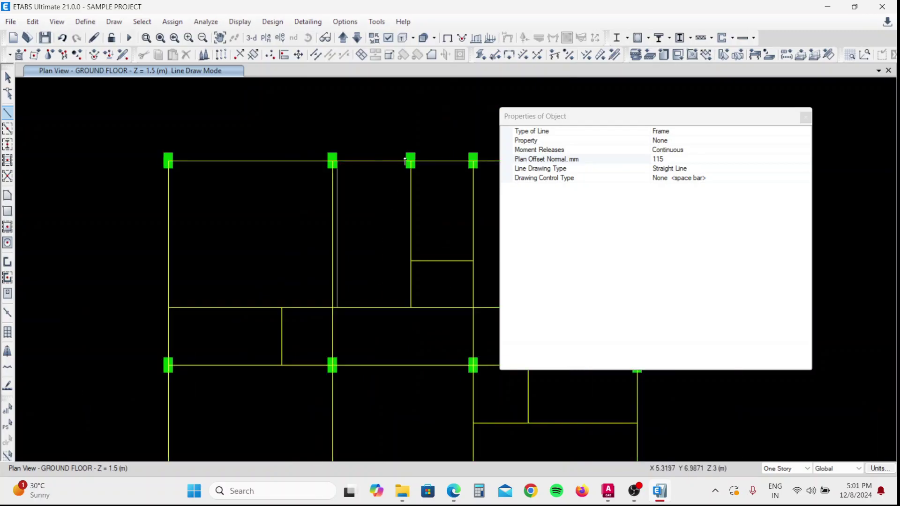
scroll(411, 164, up, 3)
double_click(415, 163)
key(Escape)
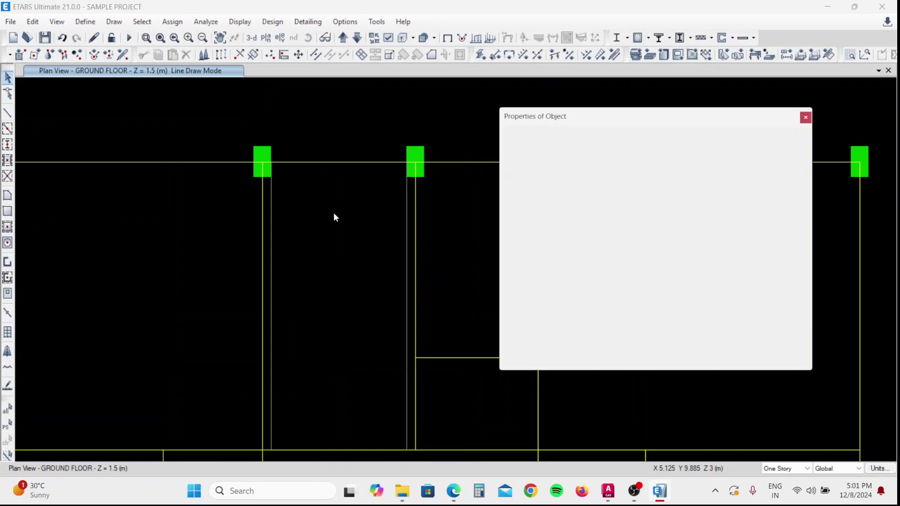
mouse_move(293, 227)
middle_down()
mouse_move(309, 220)
mouse_move(325, 153)
middle_up()
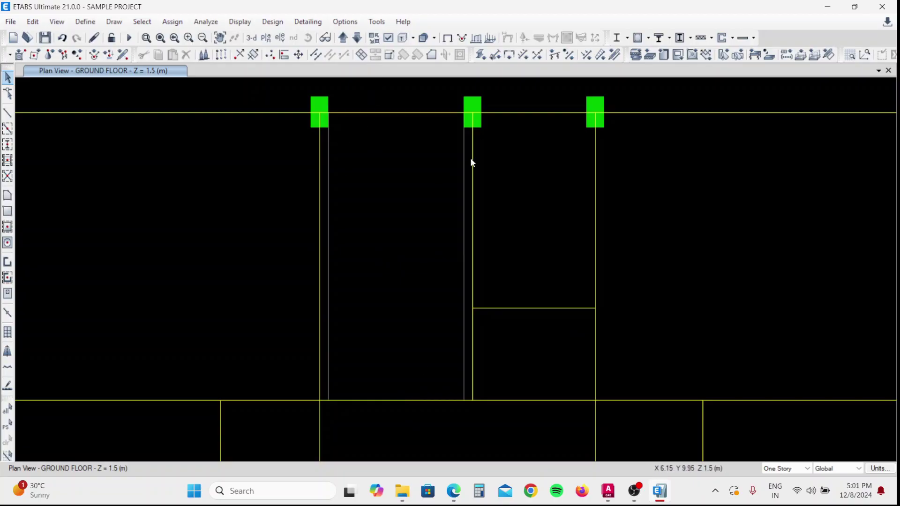
click(328, 173)
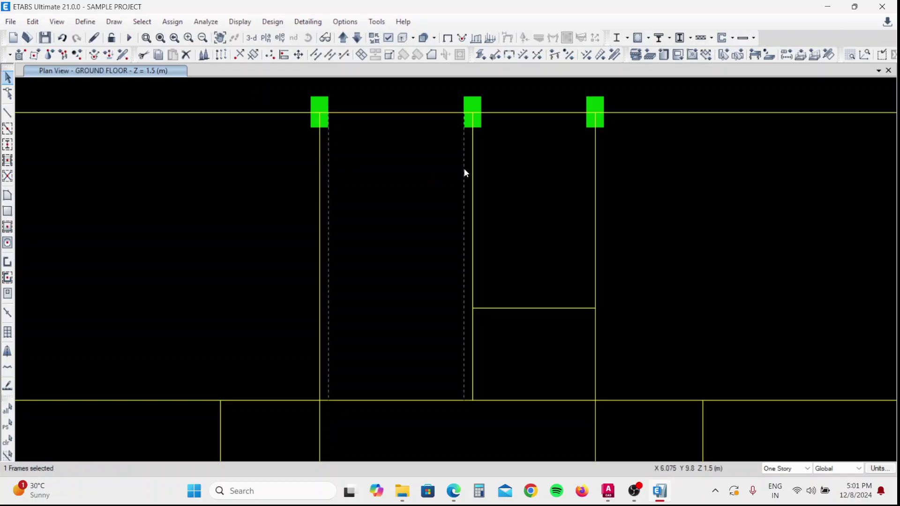
key(ctrl+q)
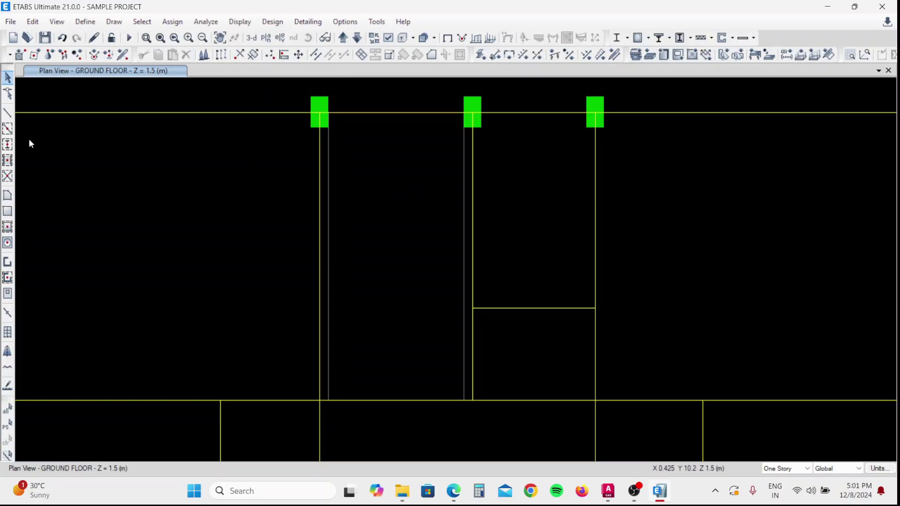
- Start drawing a floor area with the slab property S125
click(7, 195)
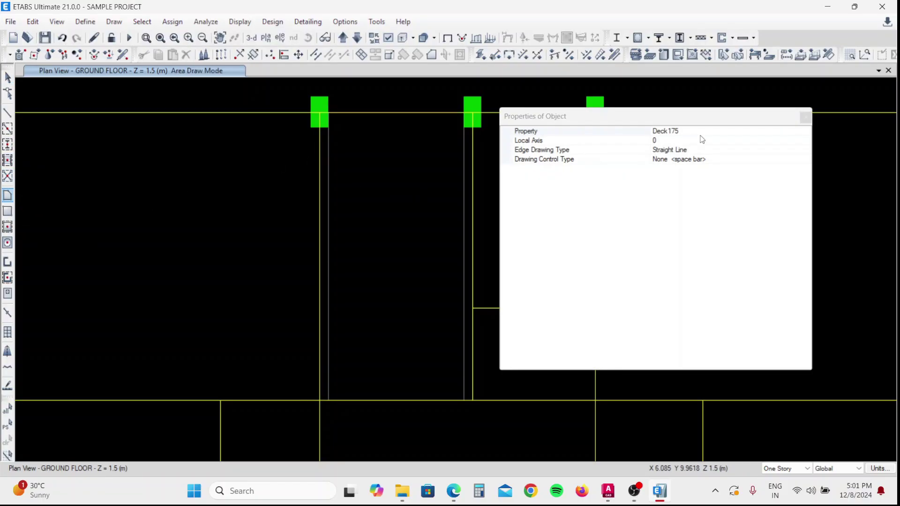
click(733, 133)
click(806, 133)
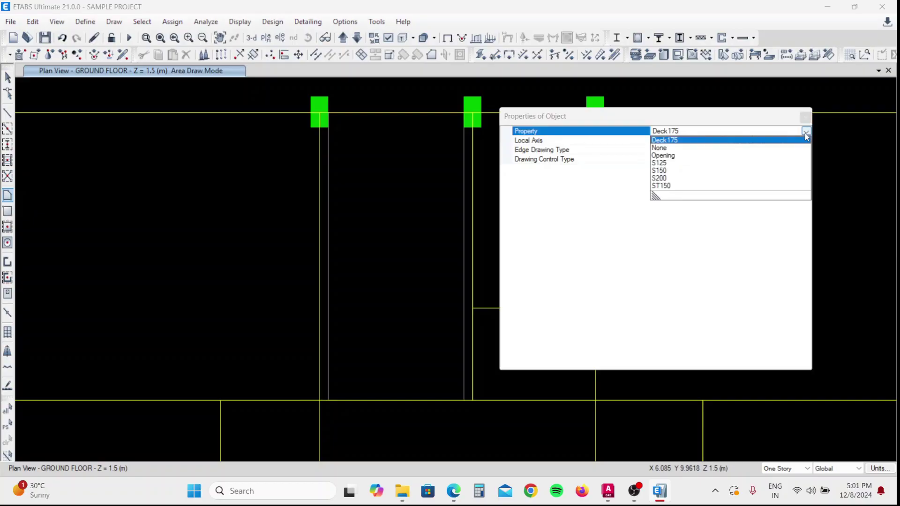
click(678, 164)
click(805, 116)
key(alt+Tab)
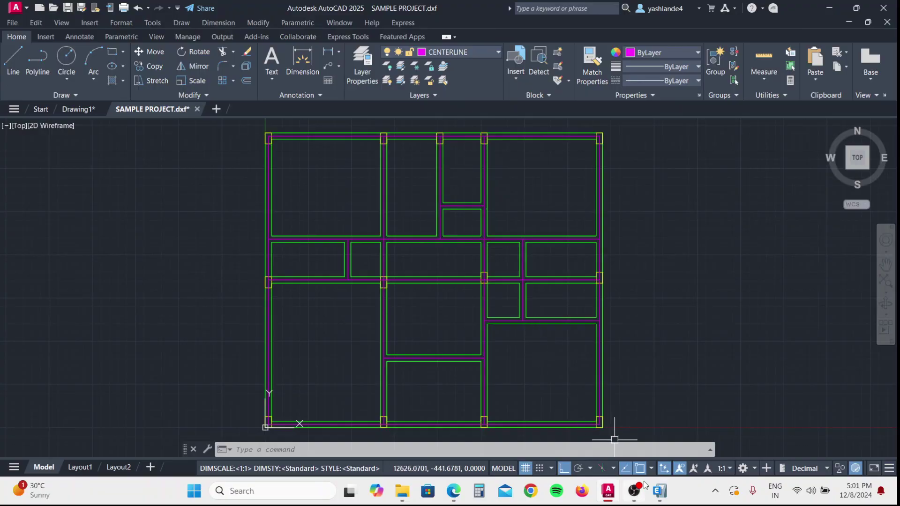
click(659, 491)
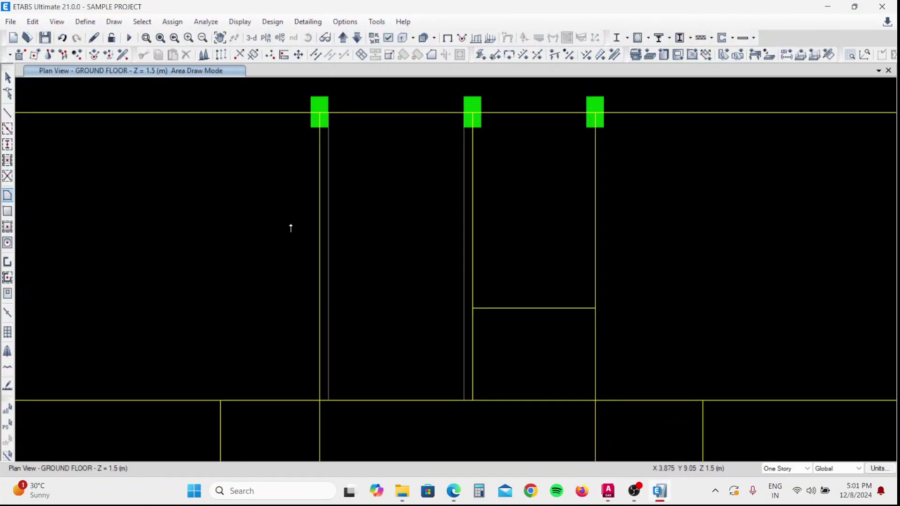
- Examine the lists of defined frame sections and slab sections without changing them
click(85, 22)
mouse_move(163, 57)
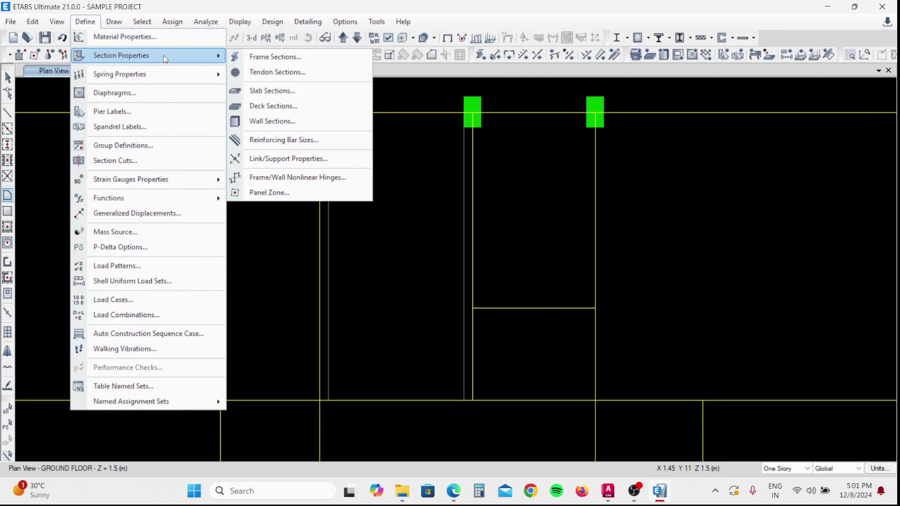
click(281, 55)
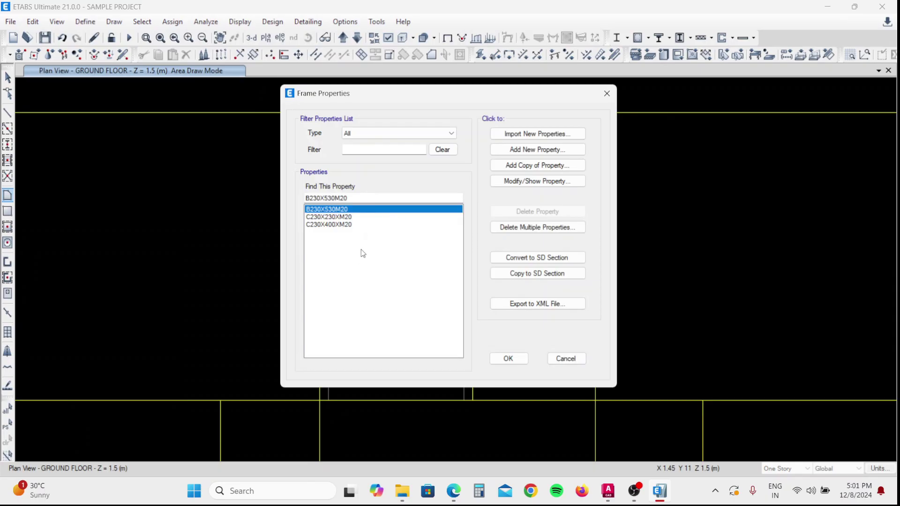
click(607, 94)
click(86, 23)
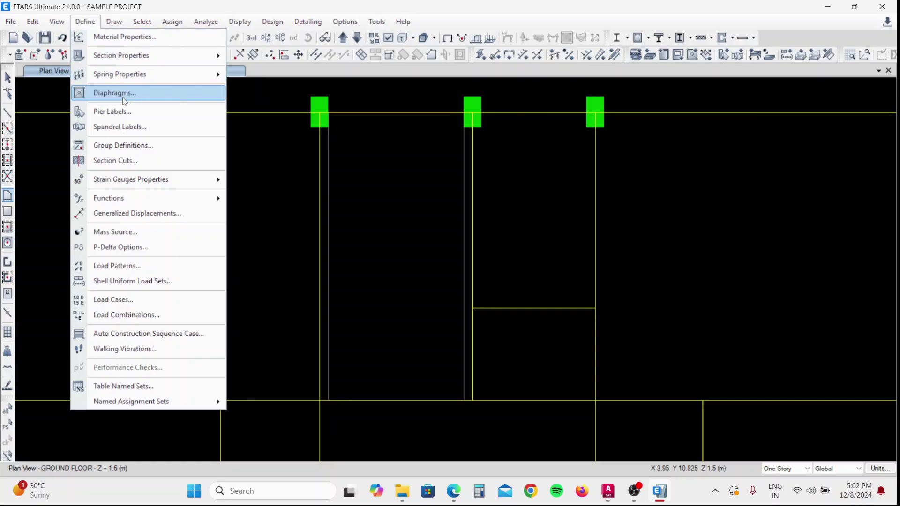
mouse_move(166, 54)
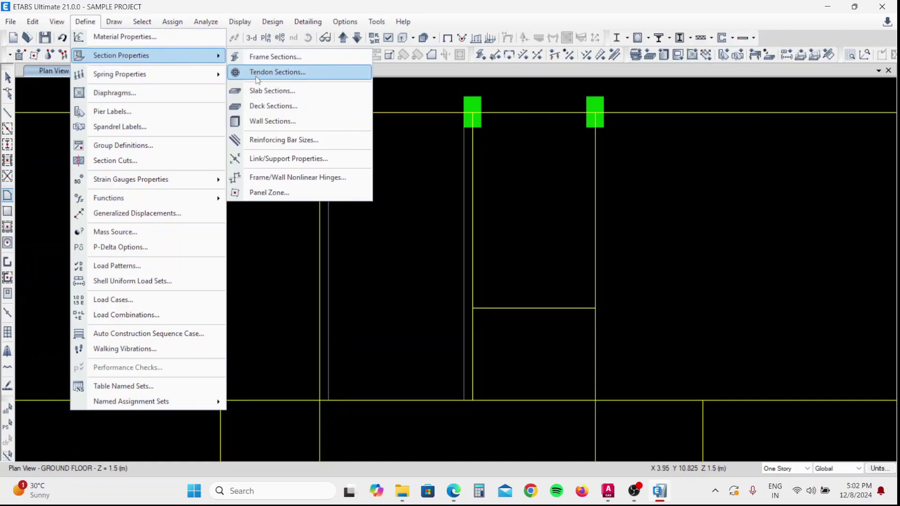
click(295, 91)
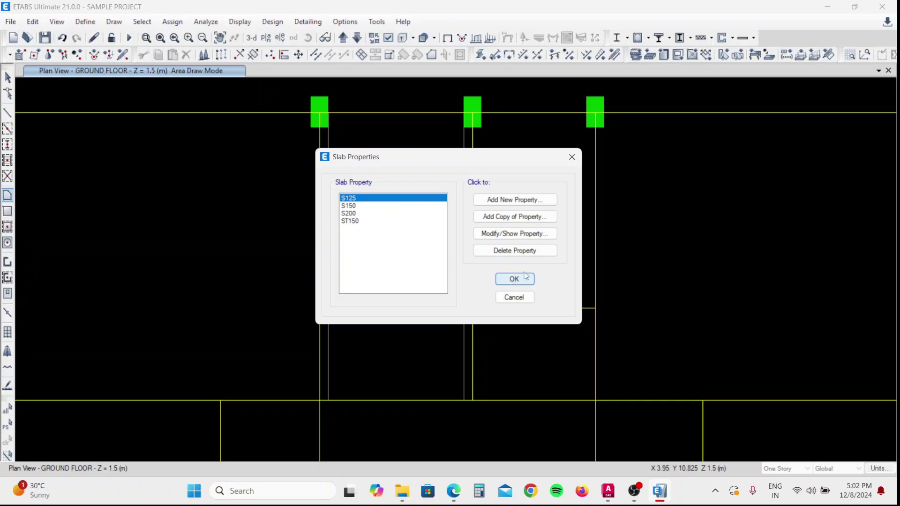
click(572, 157)
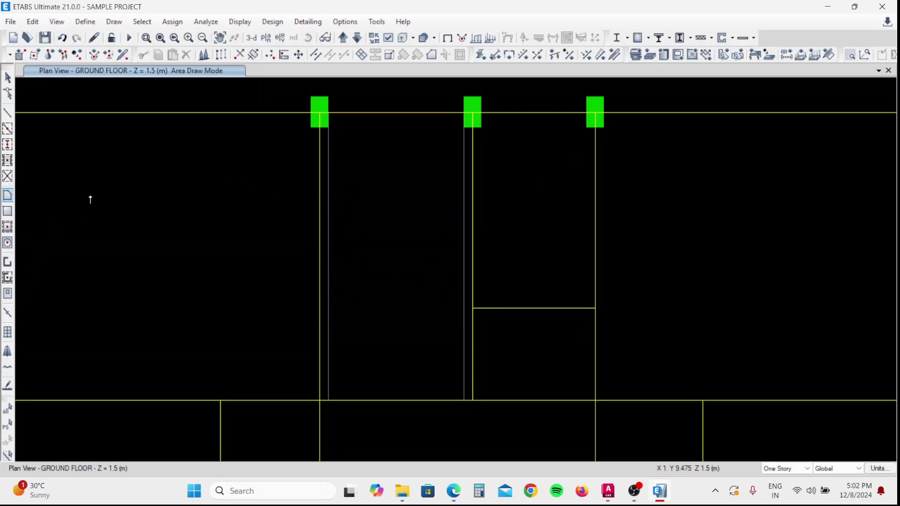
- Draw a rectangular S125 slab about 1.77 by 3.78 m between the two offset null lines on the ground floor
click(329, 113)
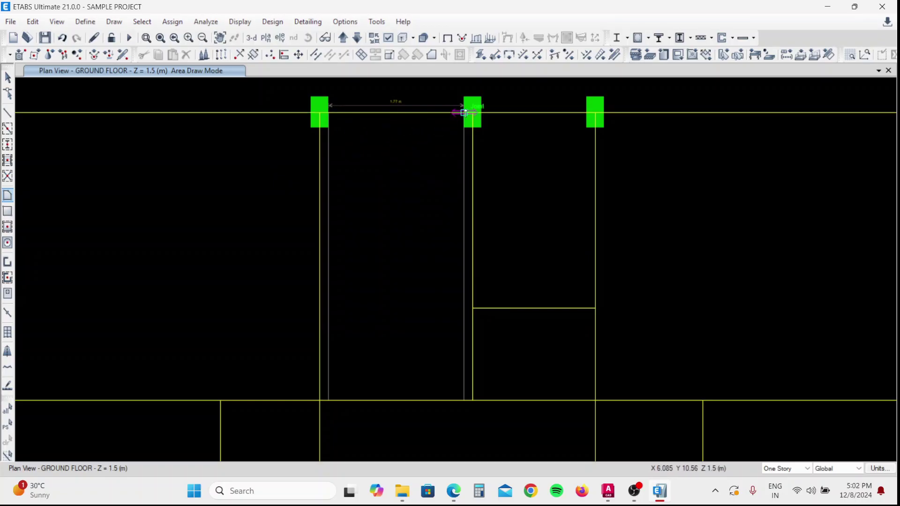
click(463, 114)
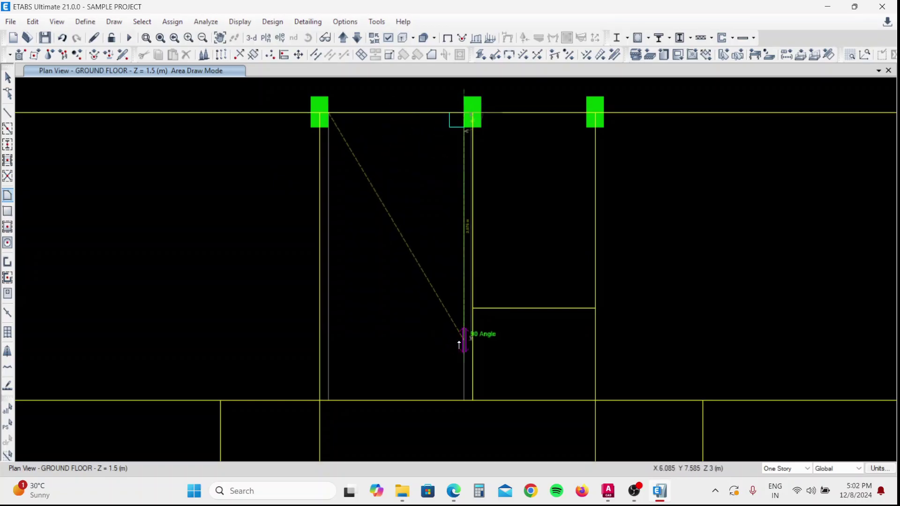
click(464, 399)
click(328, 401)
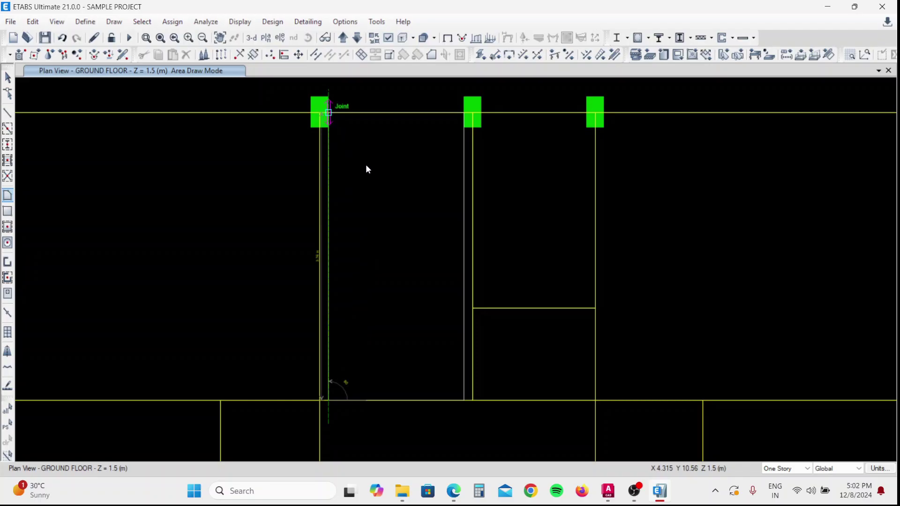
key(Return)
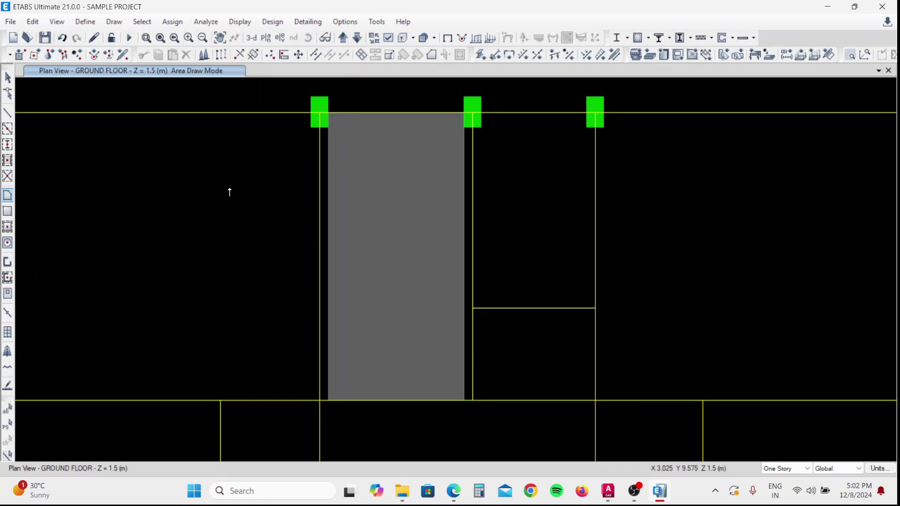
key(Escape)
- Delete the two null lines along the long edges of the new slab
click(329, 180)
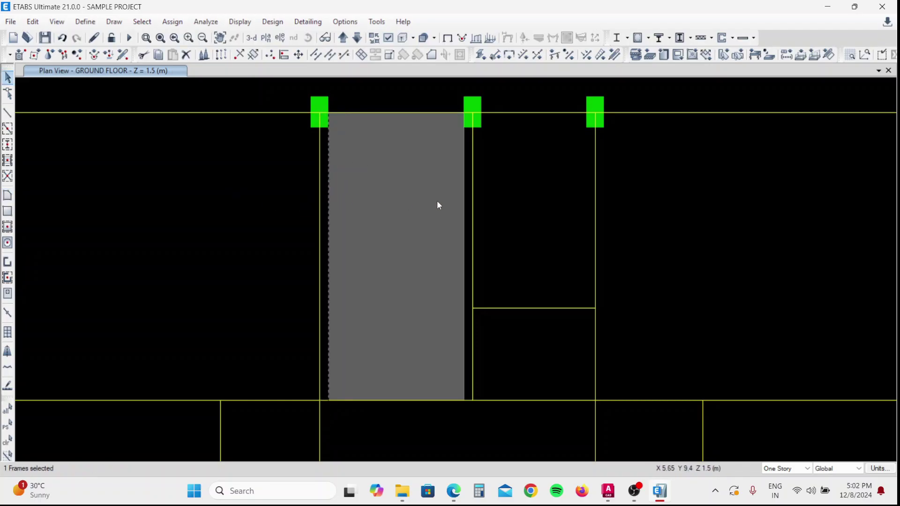
click(465, 188)
key(Delete)
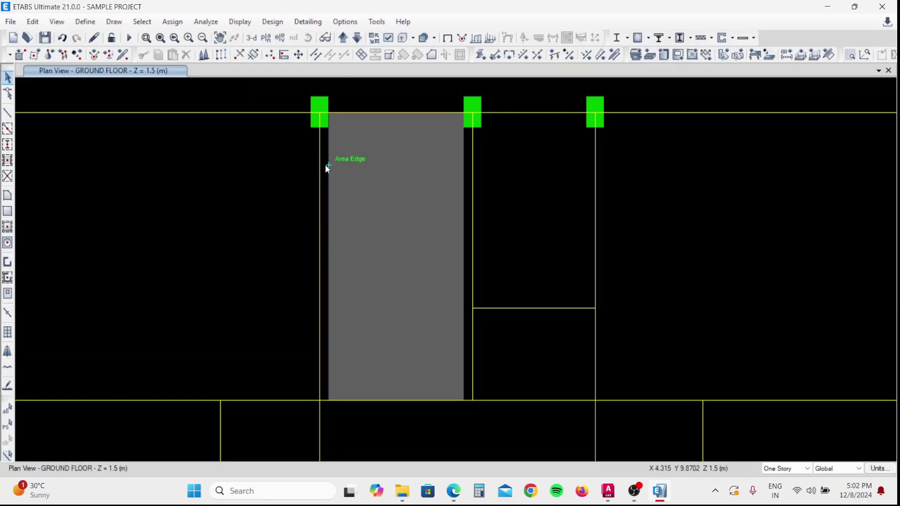
- Replicate the ground floor slab onto the TERRACE LEVEL story, keeping the original
scroll(362, 180, down, 3)
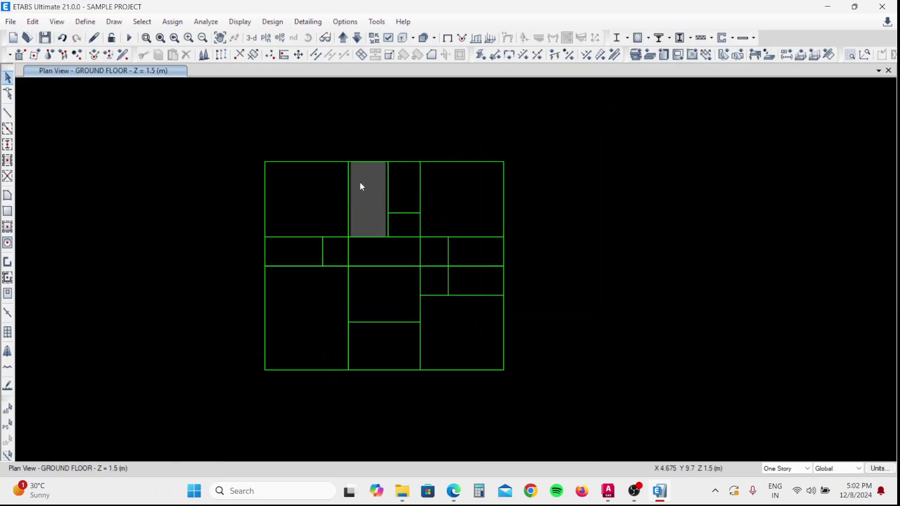
click(342, 37)
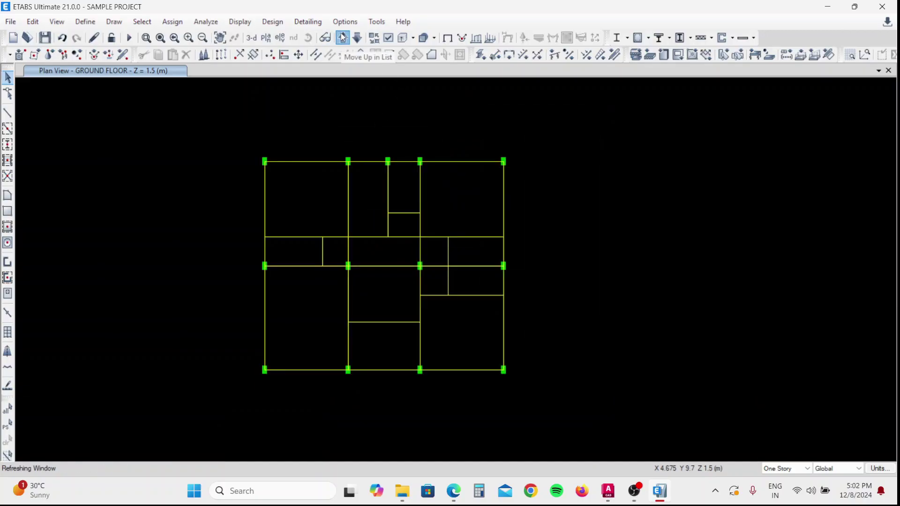
click(357, 37)
click(368, 193)
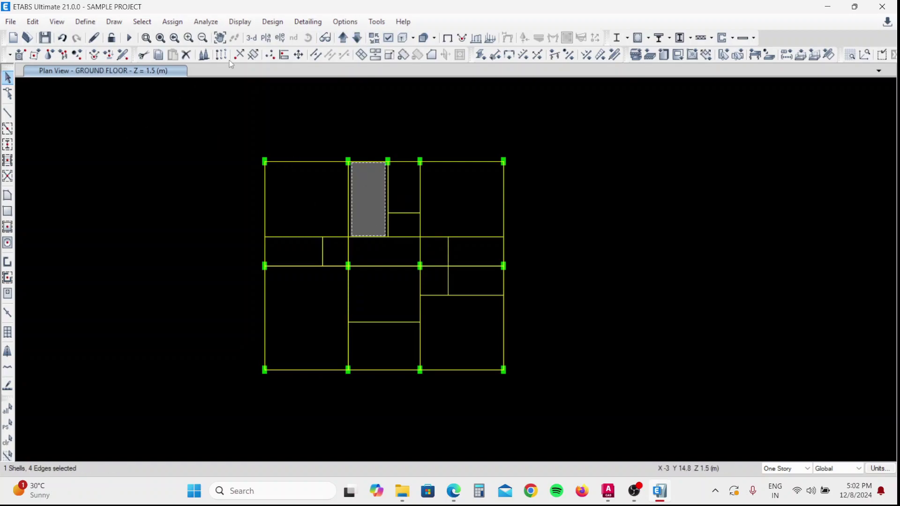
click(238, 55)
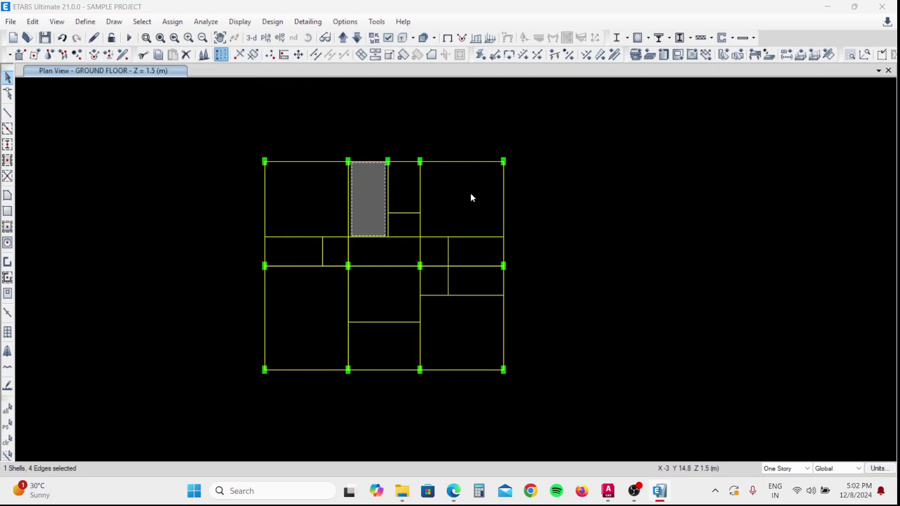
click(452, 144)
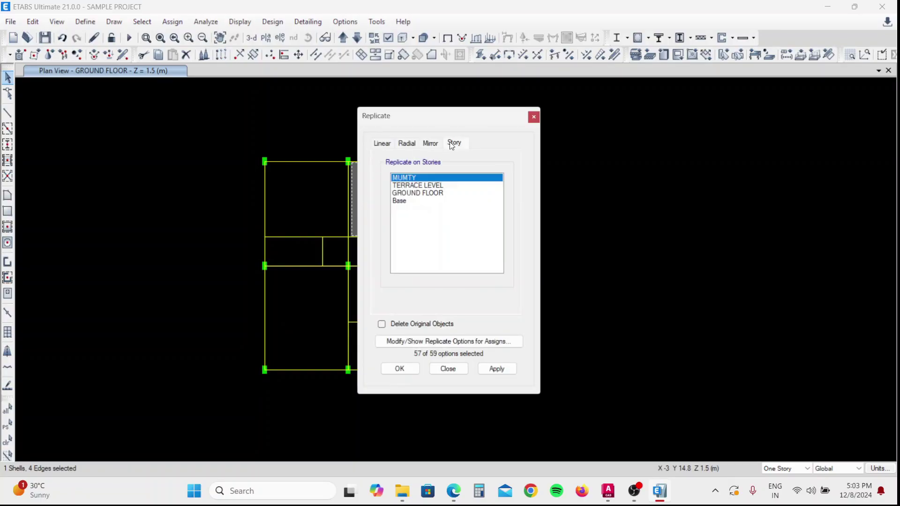
click(428, 186)
click(497, 368)
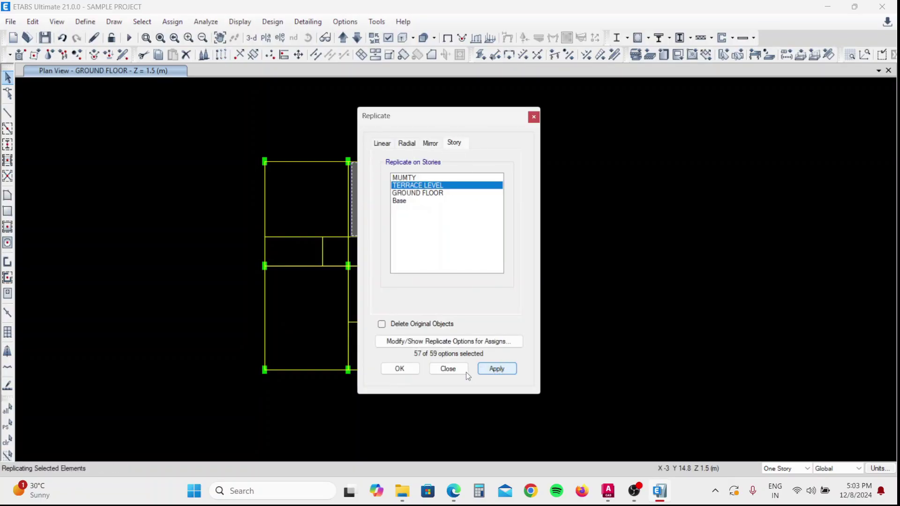
click(400, 368)
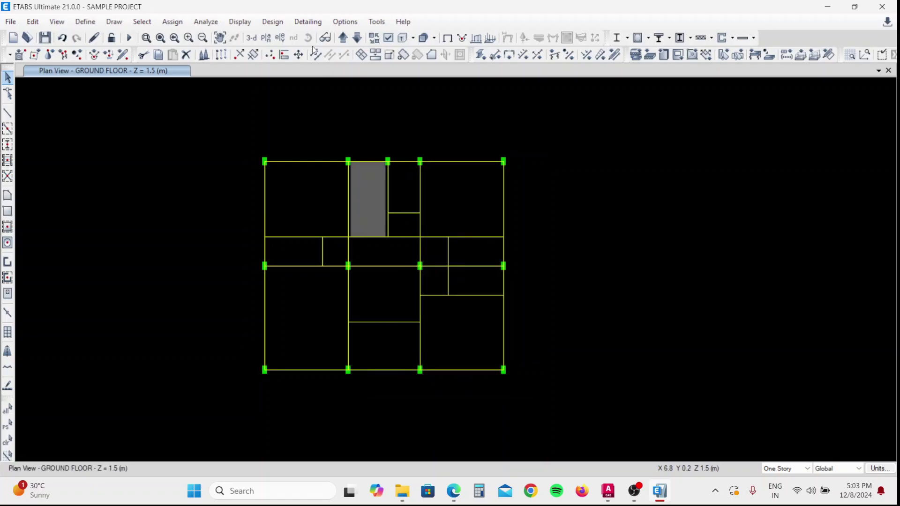
- Inspect the ground floor and terrace slabs in the 3D view of the frame
click(252, 38)
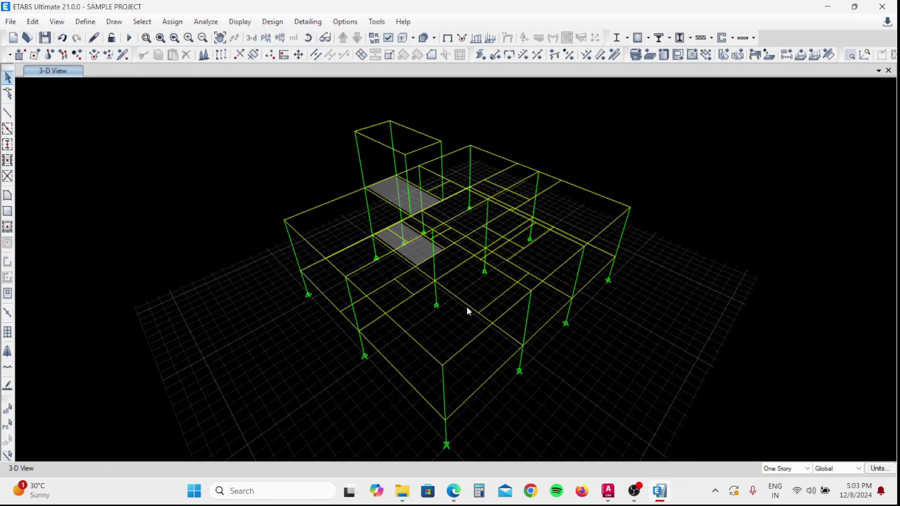
shift+middle_drag(563, 369, 345, 295)
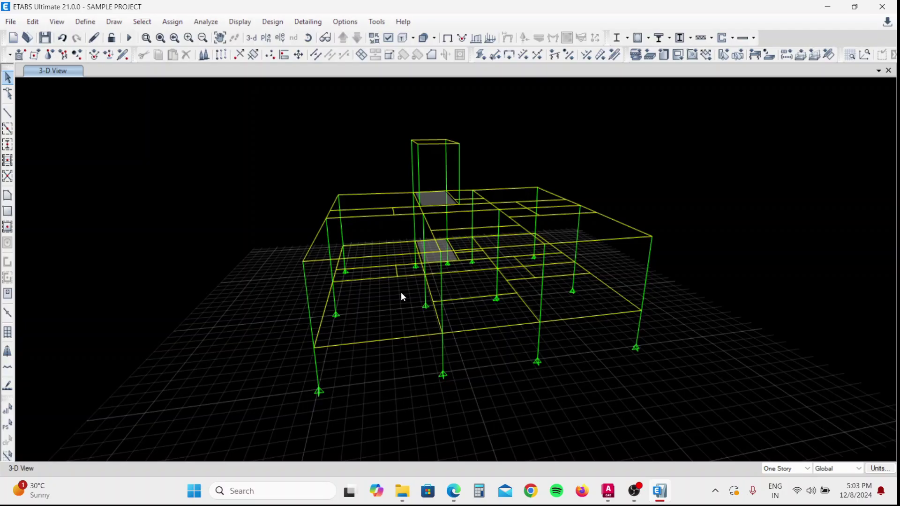
shift+middle_drag(492, 353, 391, 297)
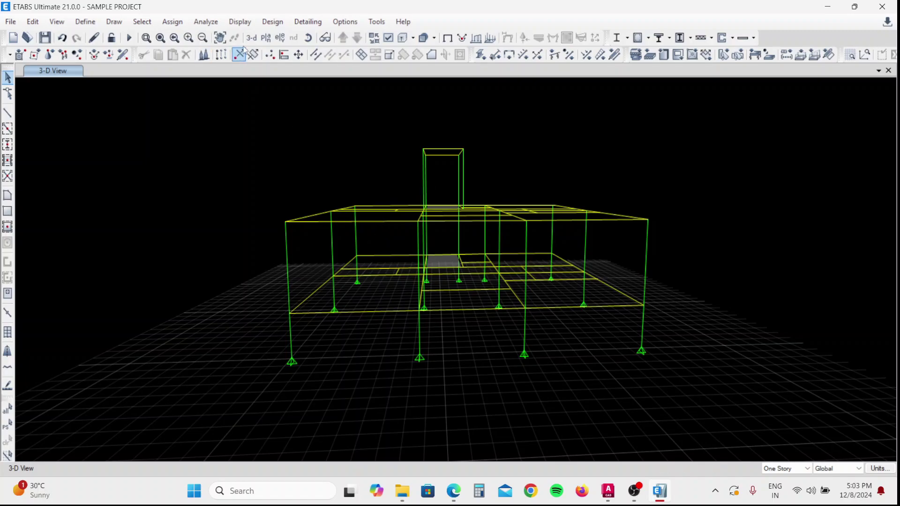
- Show the plan view of the TERRACE LEVEL story
click(265, 38)
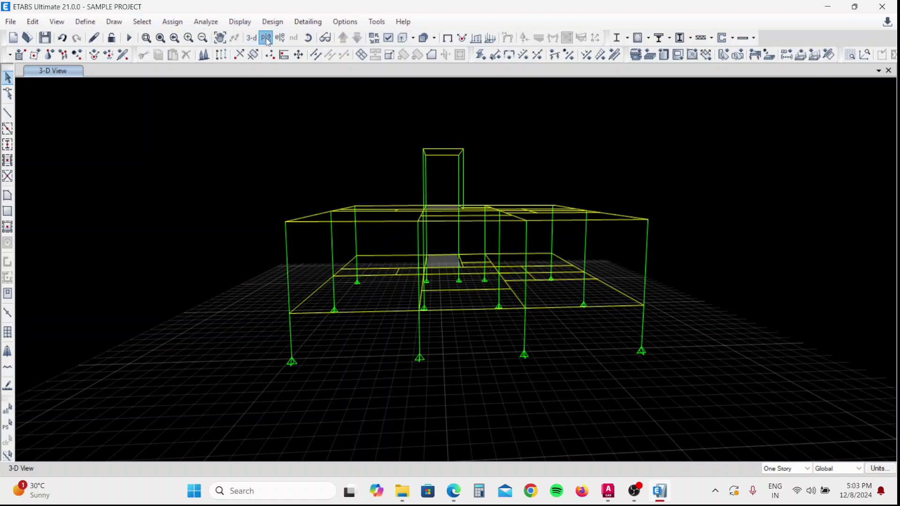
click(406, 216)
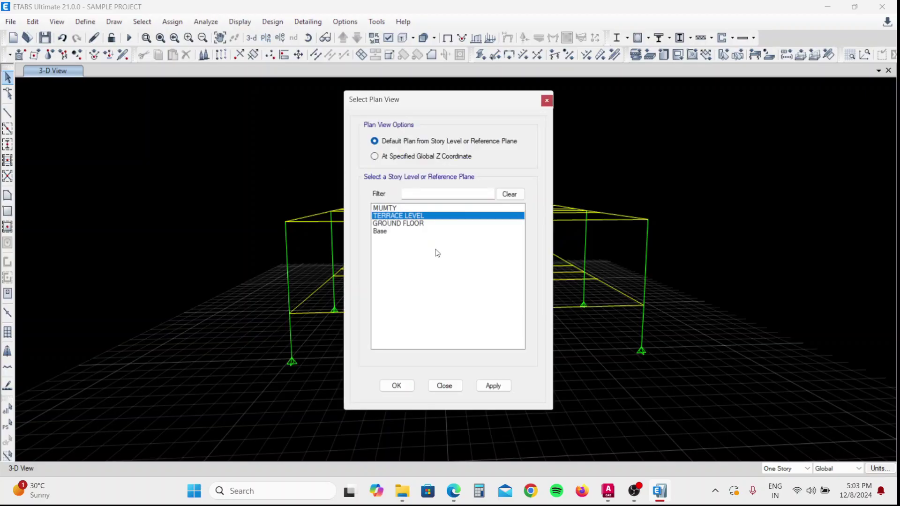
click(492, 385)
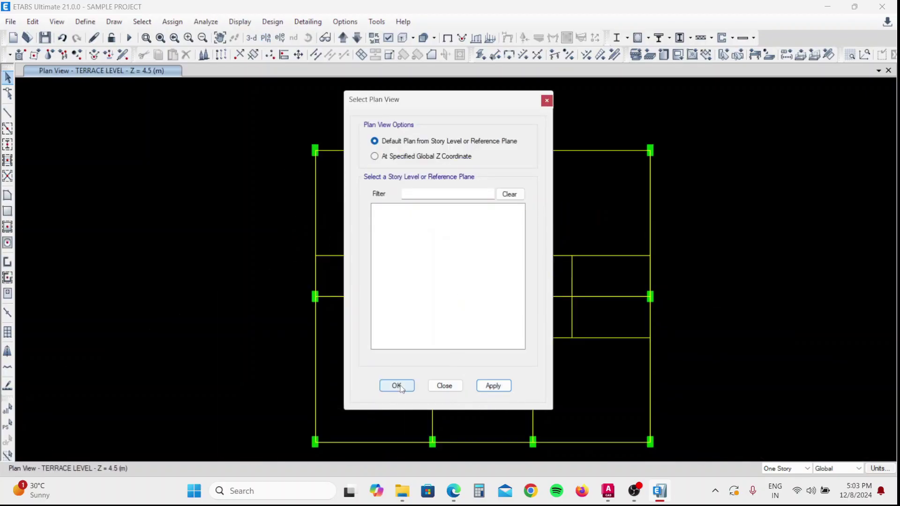
middle_drag(361, 203, 338, 164)
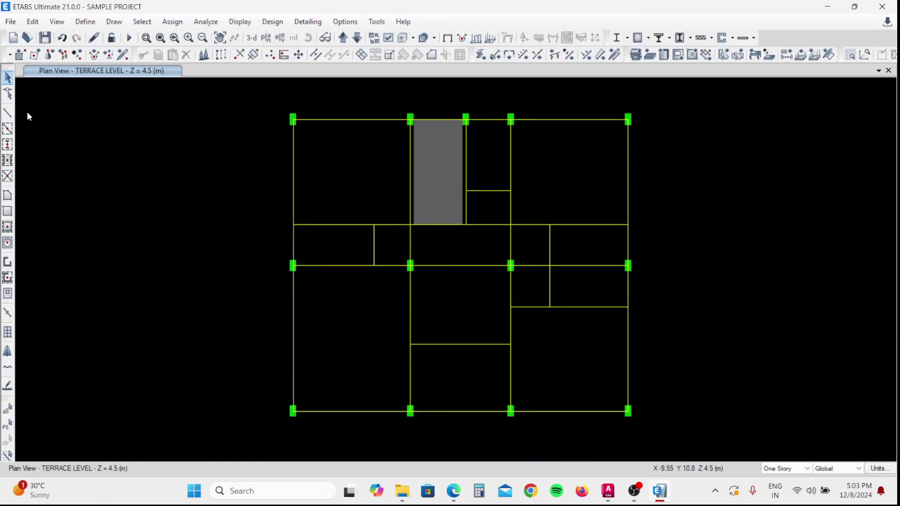
- Draw an S125 floor slab about 4.2 by 3.78 m over the empty corner bay beside the existing narrow slab
click(7, 196)
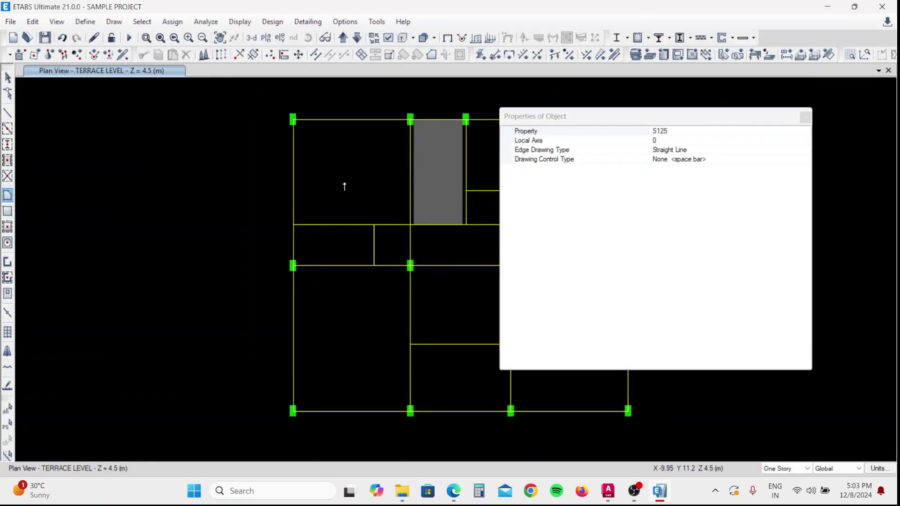
click(806, 118)
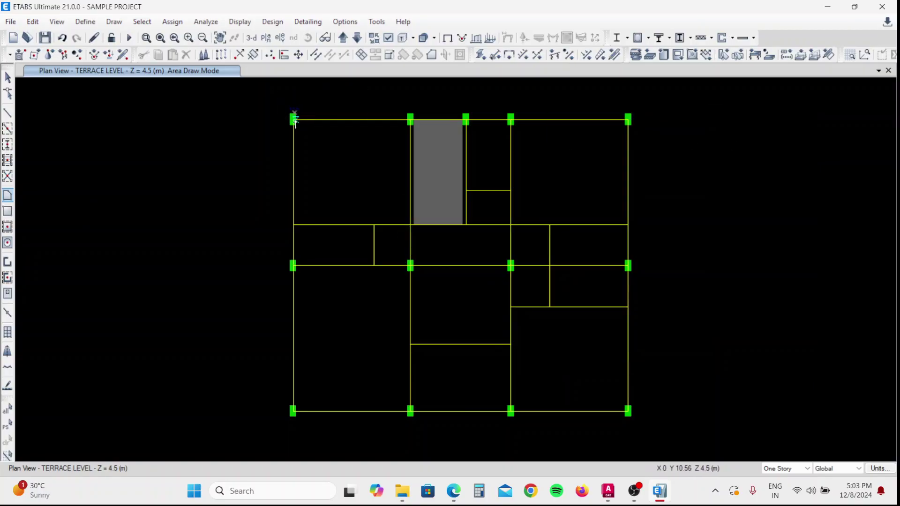
click(293, 120)
click(410, 120)
click(410, 224)
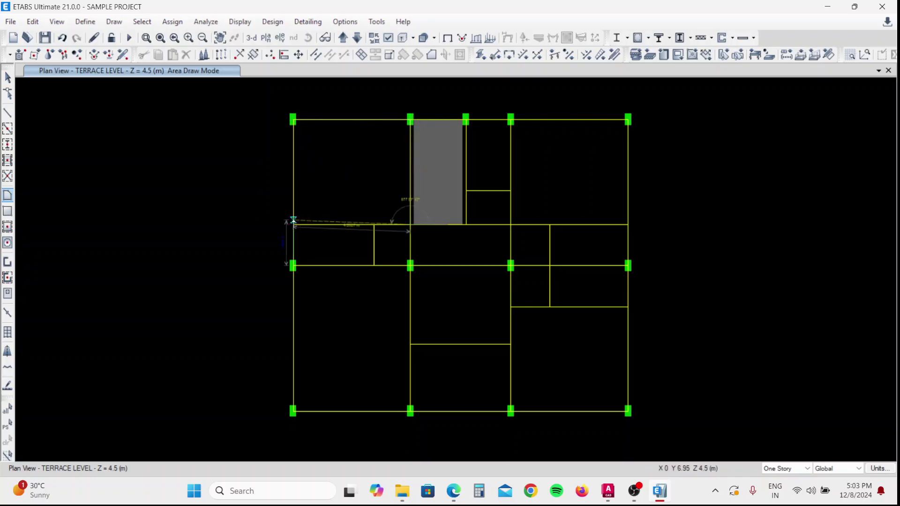
click(293, 225)
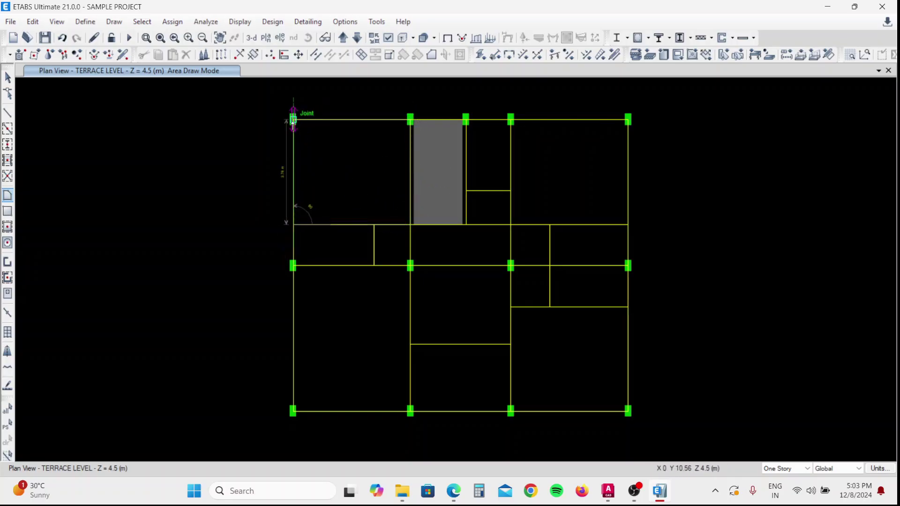
click(293, 120)
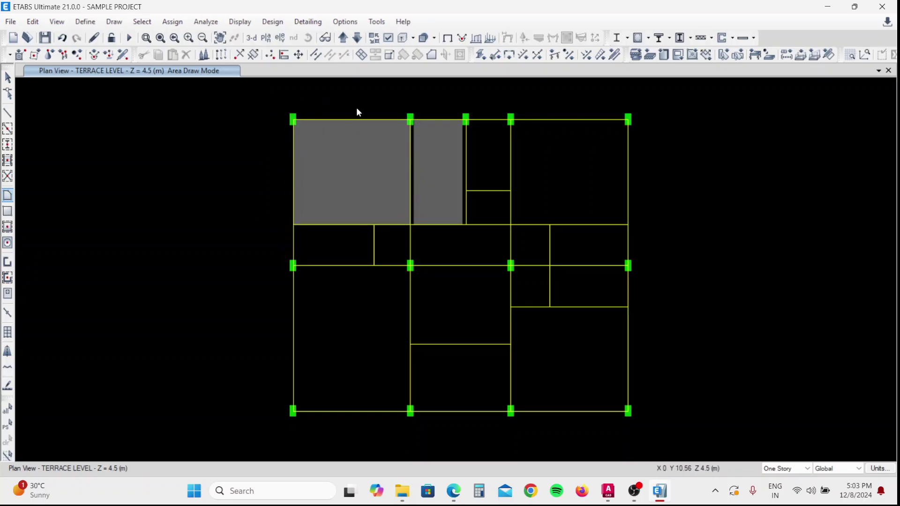
click(511, 120)
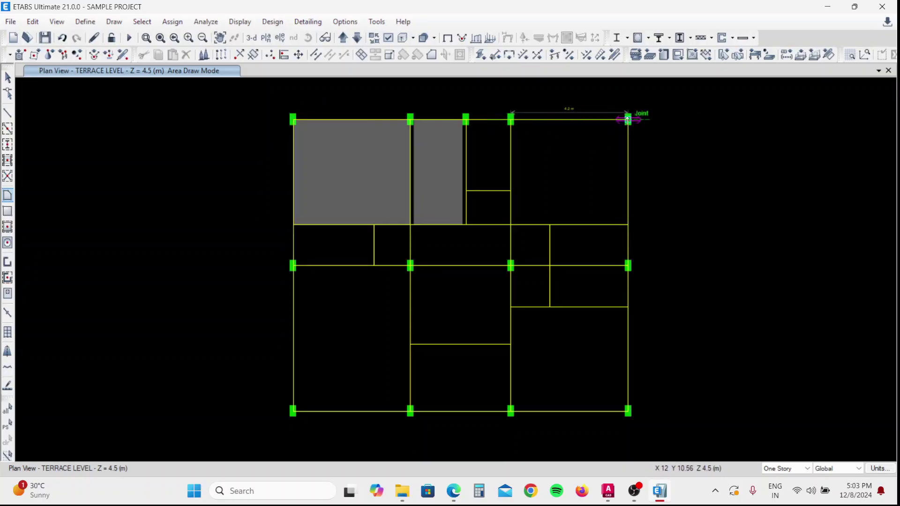
click(628, 120)
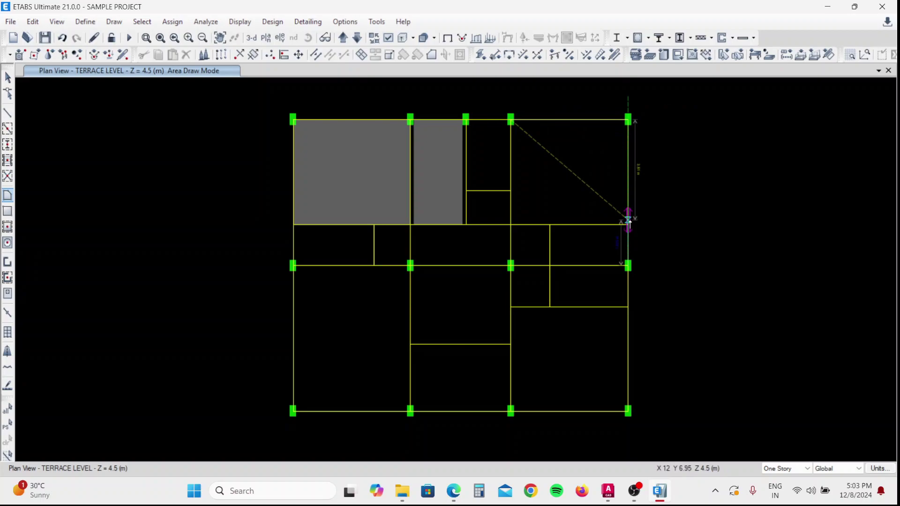
click(628, 224)
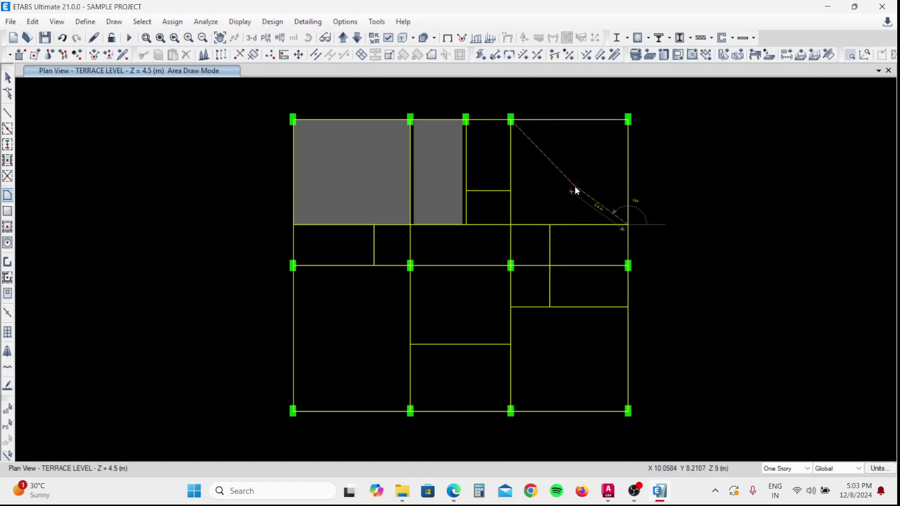
key(Return)
key(Escape)
click(589, 166)
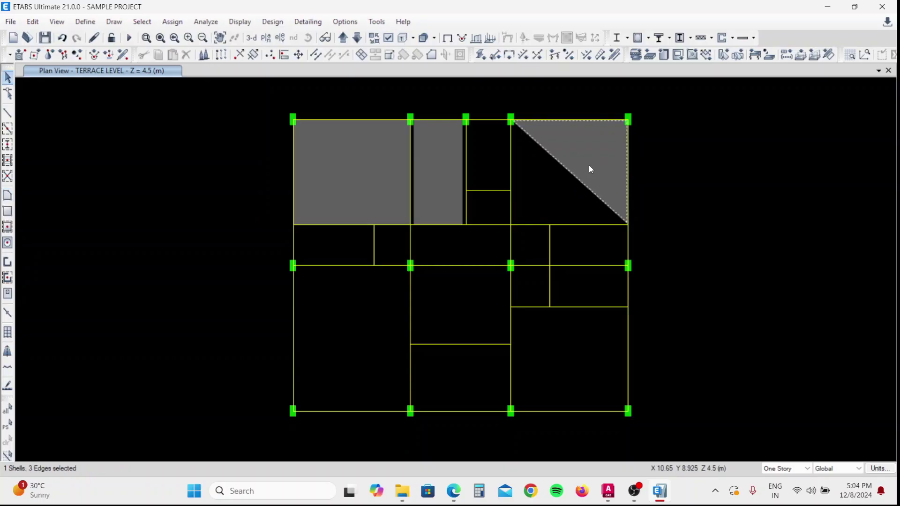
key(Delete)
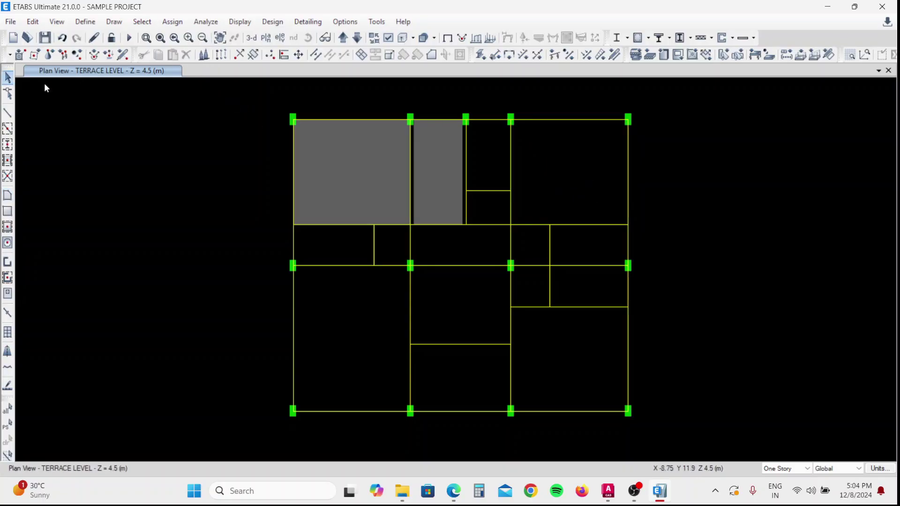
- Start drawing a new floor area with the S125 slab property on the TERRACE LEVEL plan
click(7, 195)
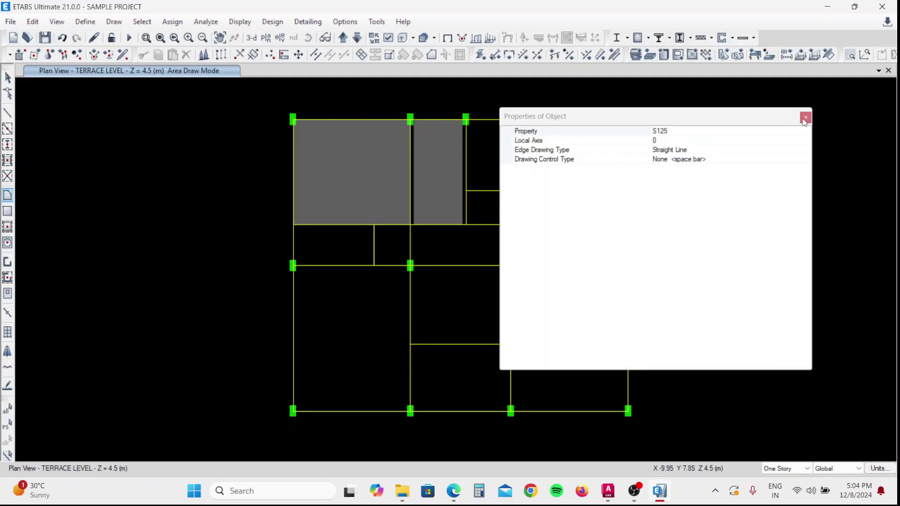
click(805, 117)
middle_drag(543, 146, 470, 136)
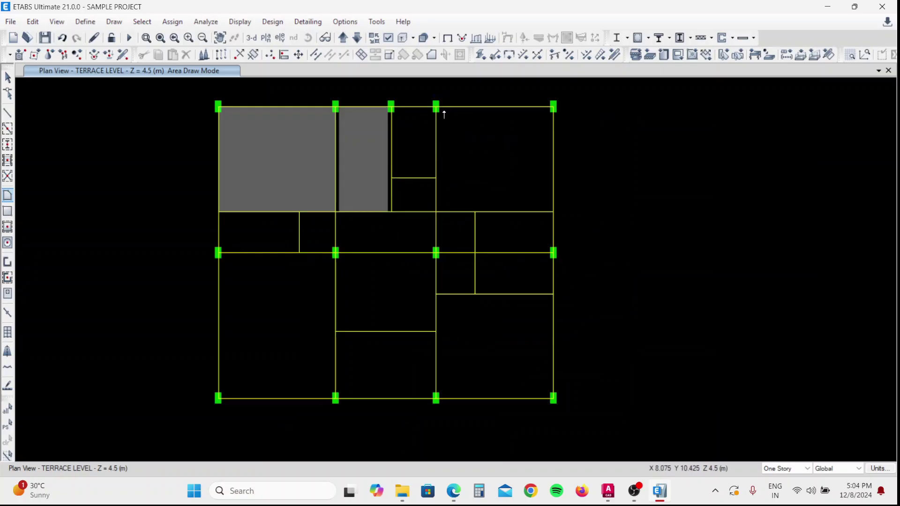
scroll(435, 107, up, 2)
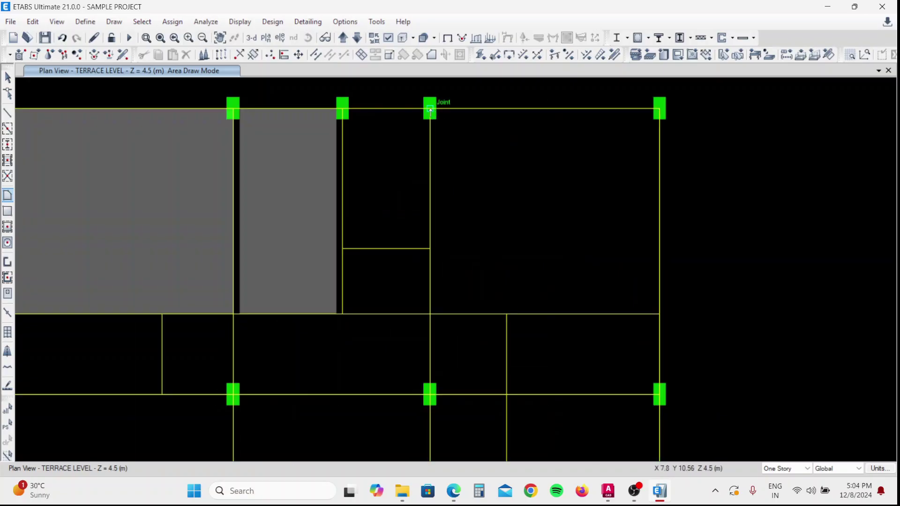
click(430, 111)
scroll(430, 111, down, 2)
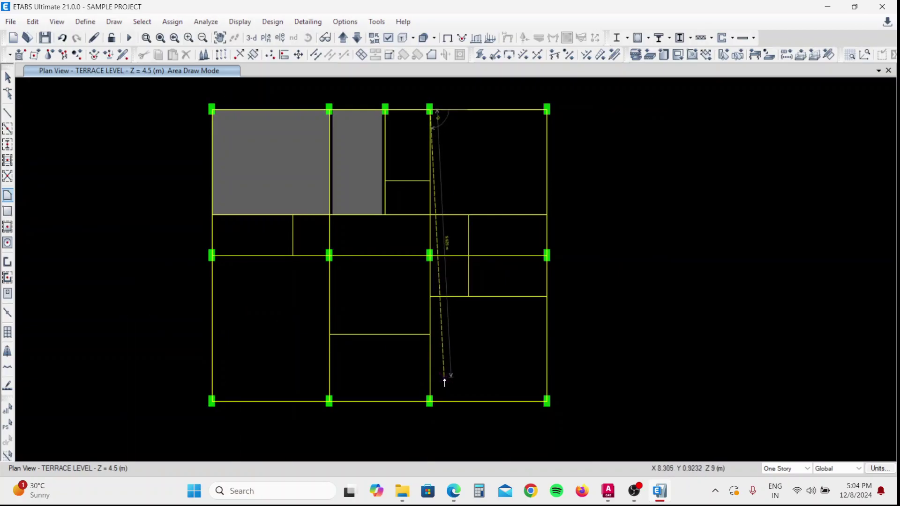
scroll(433, 414, up, 2)
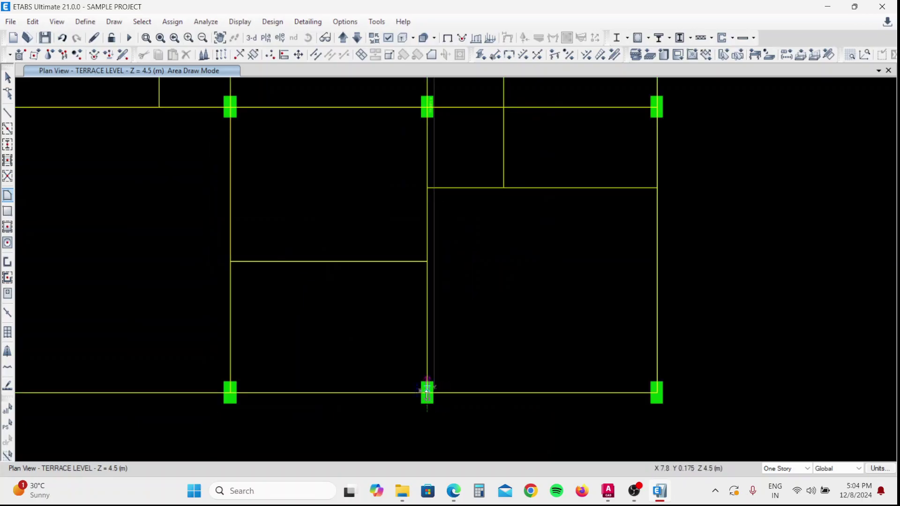
click(426, 395)
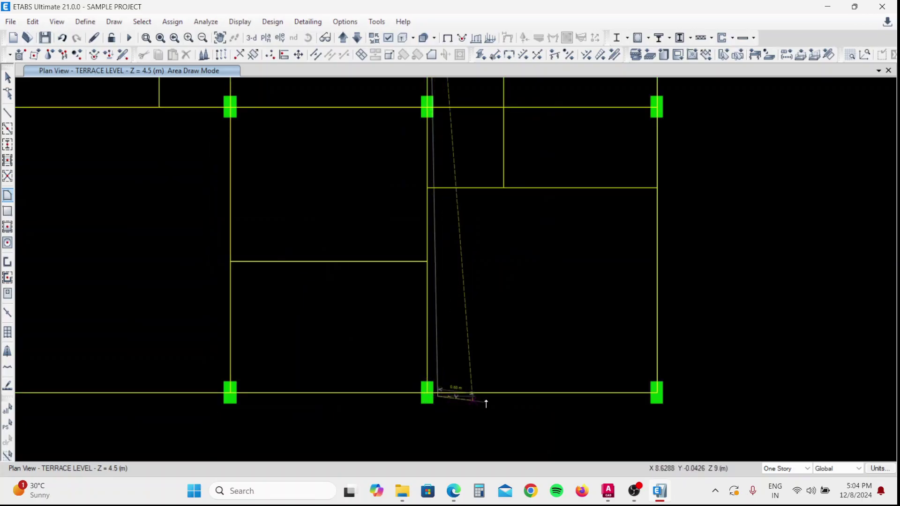
key(Escape)
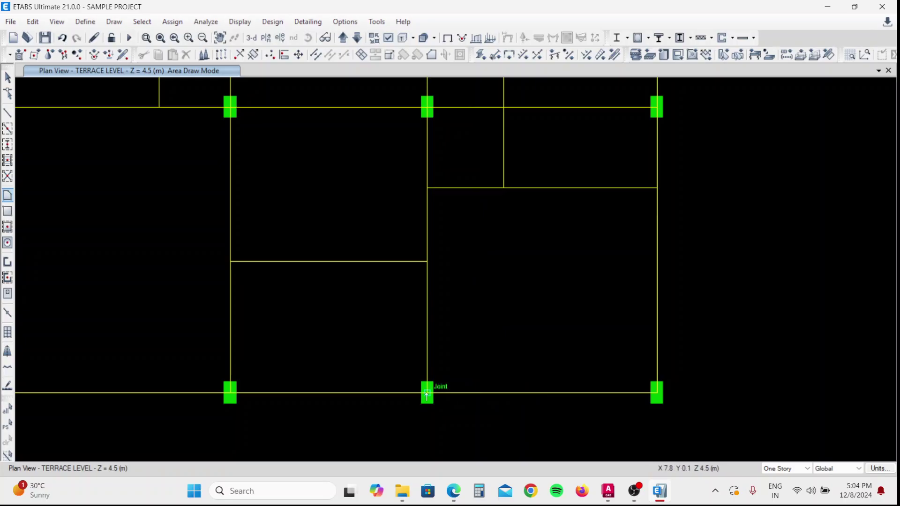
- Draw one S125 slab about 4.2 by 10.46 m over the full-depth strip between X 7.8 and X 12
scroll(432, 388, down, 5)
scroll(436, 255, up, 5)
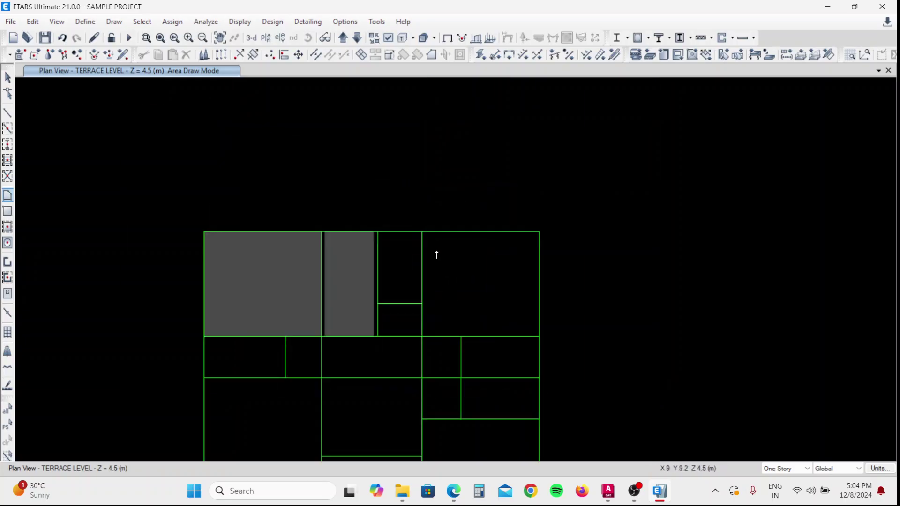
click(430, 226)
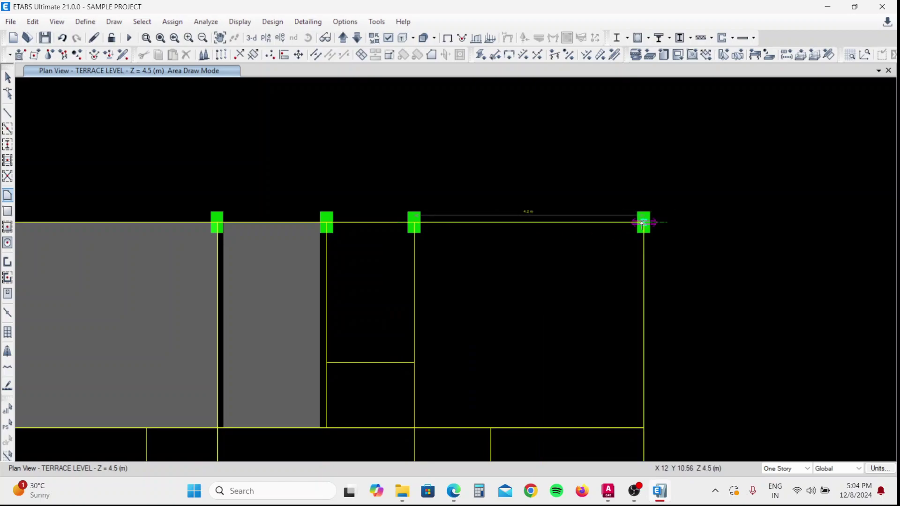
click(643, 223)
scroll(524, 191, down, 3)
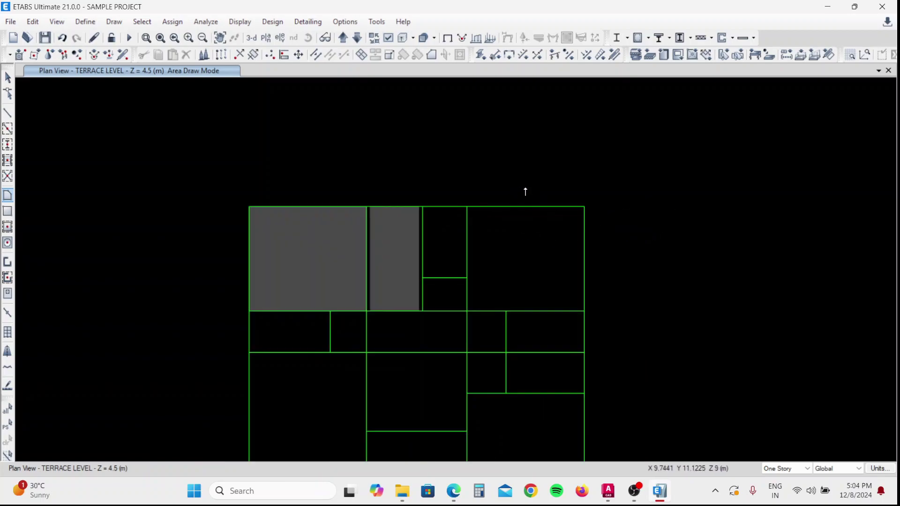
scroll(547, 218, down, 5)
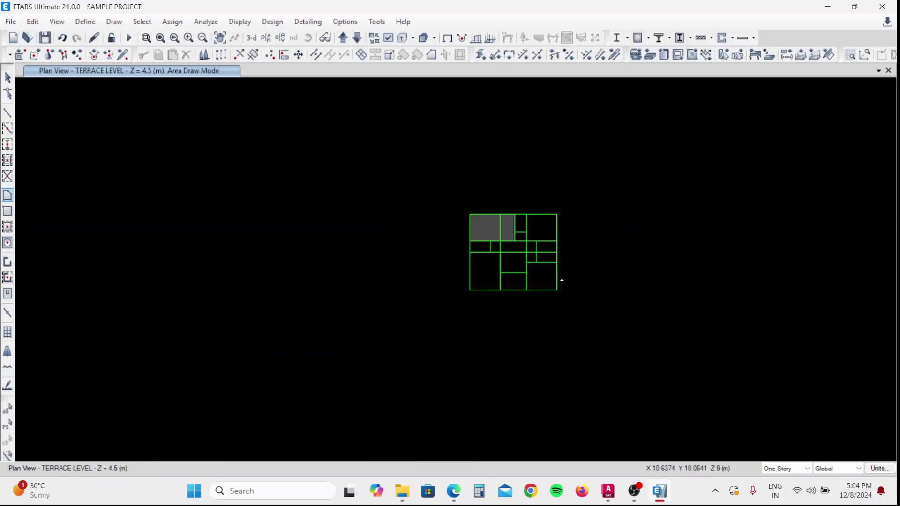
scroll(556, 292, up, 2)
scroll(557, 289, up, 2)
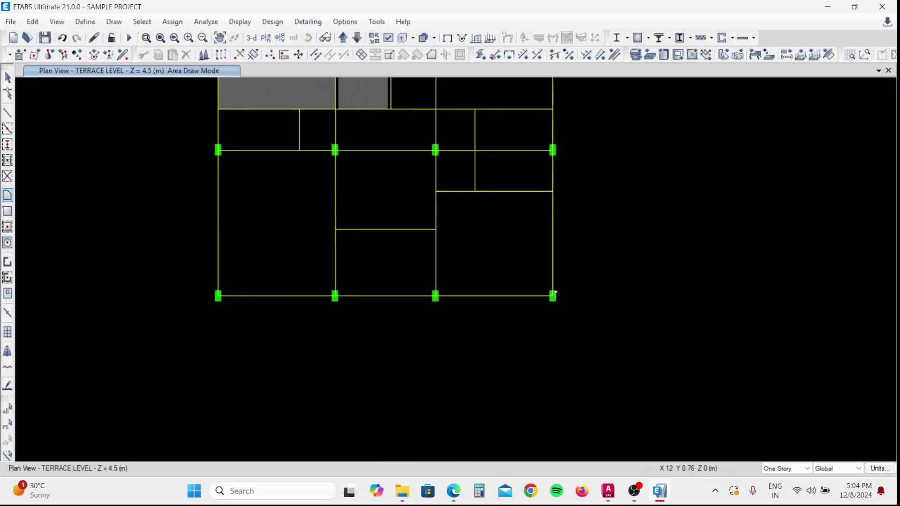
click(552, 295)
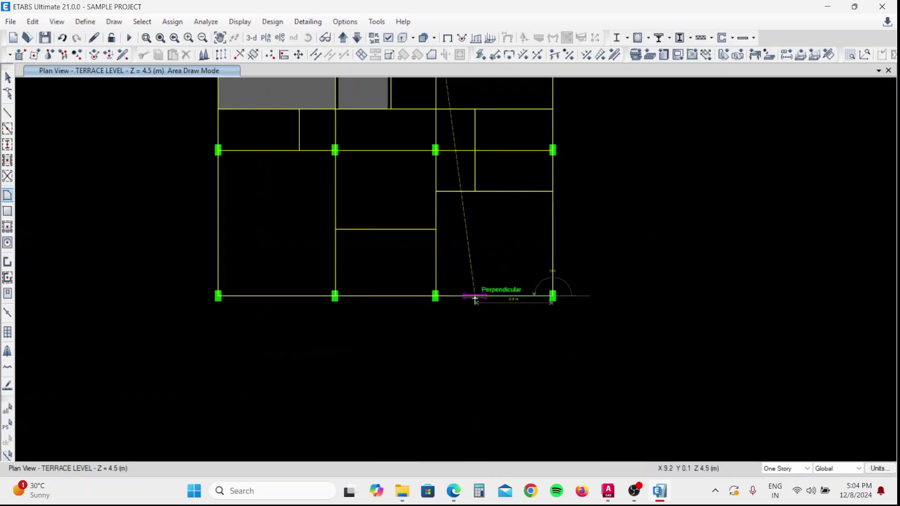
click(435, 295)
scroll(438, 300, down, 2)
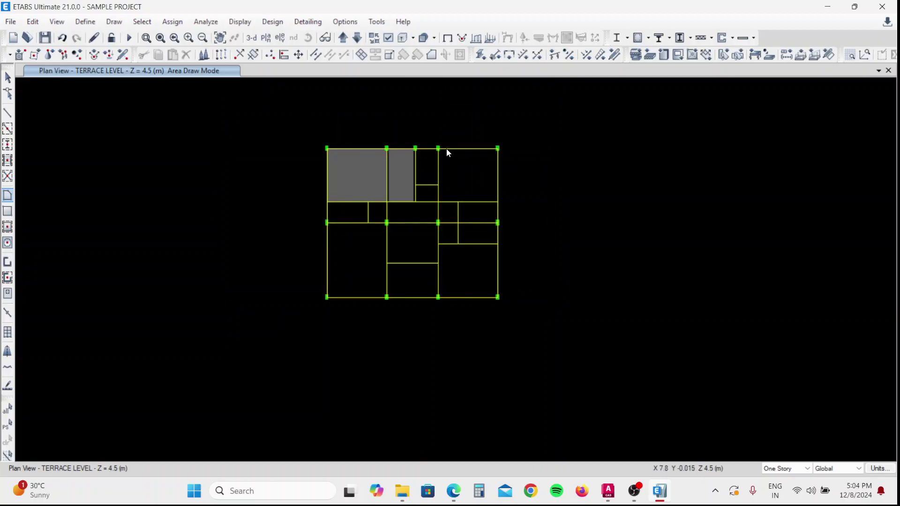
scroll(446, 149, up, 2)
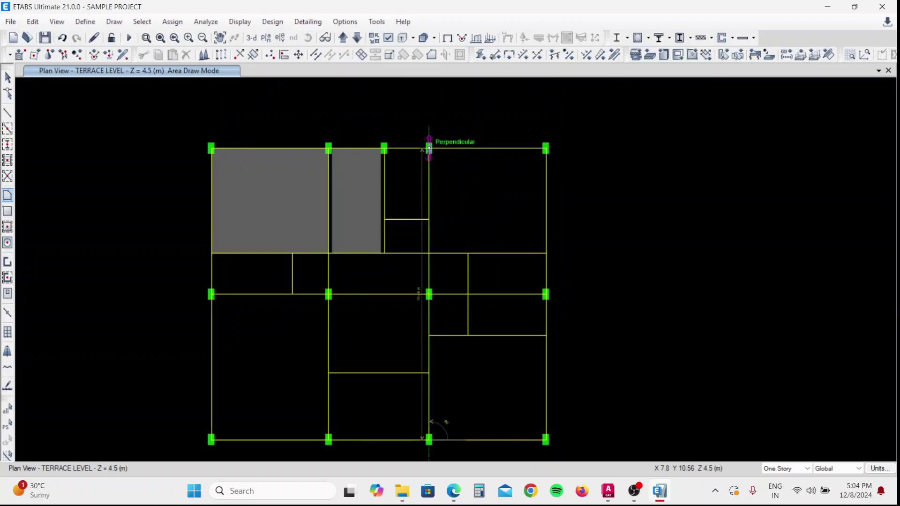
double_click(429, 149)
key(Escape)
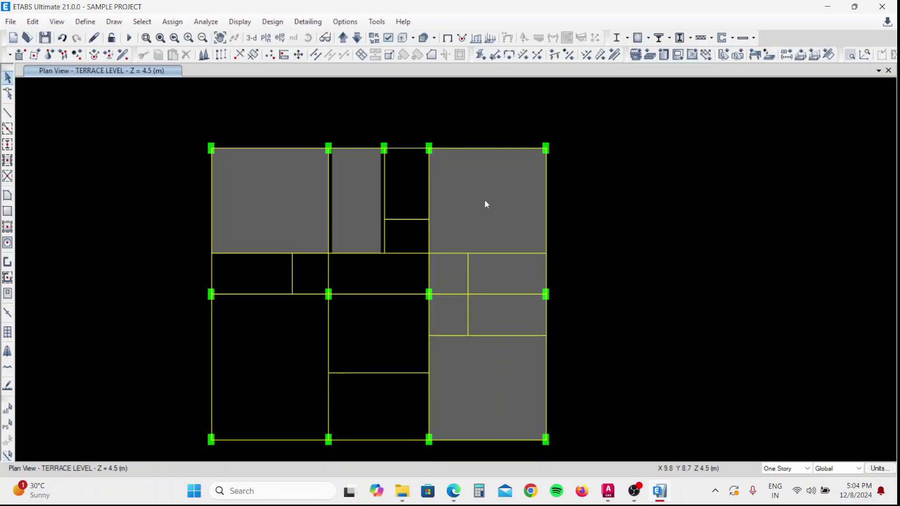
- Cookie-cut the full-depth slab strip between X 7.8 and X 12 at its three full-width crossing beams, extending frames to shell edges, and check the panels
middle_drag(498, 232, 502, 201)
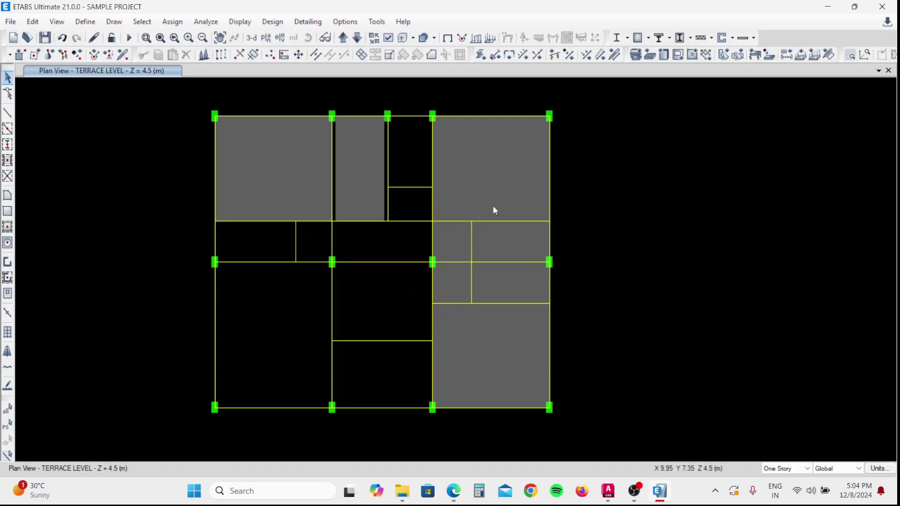
click(482, 158)
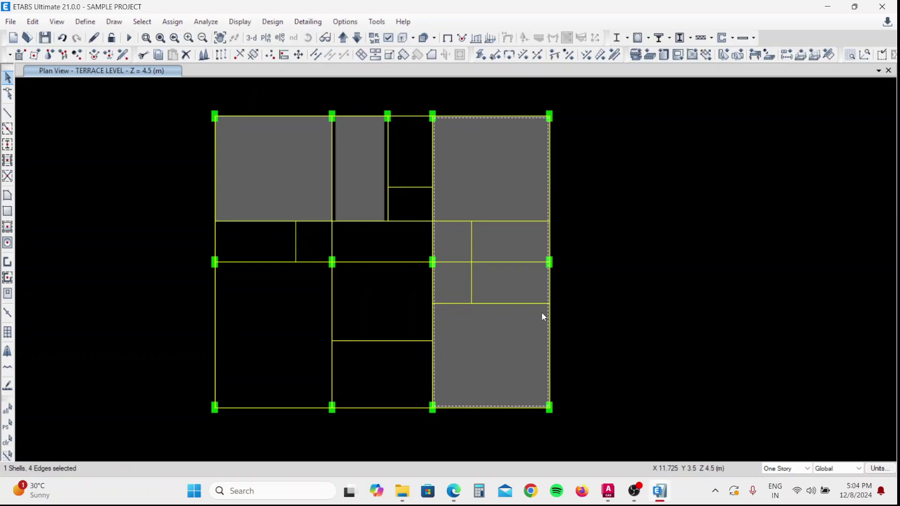
click(492, 221)
click(496, 262)
click(488, 303)
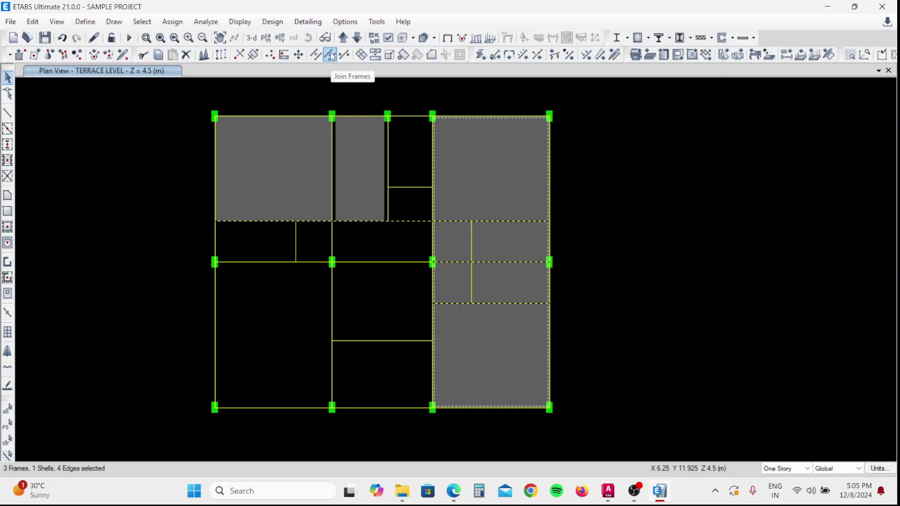
click(360, 55)
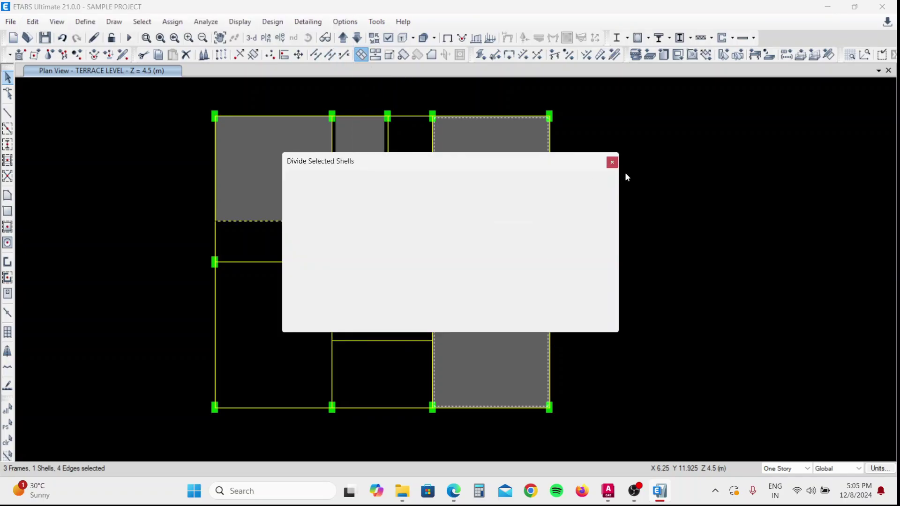
drag(576, 164, 848, 127)
click(642, 159)
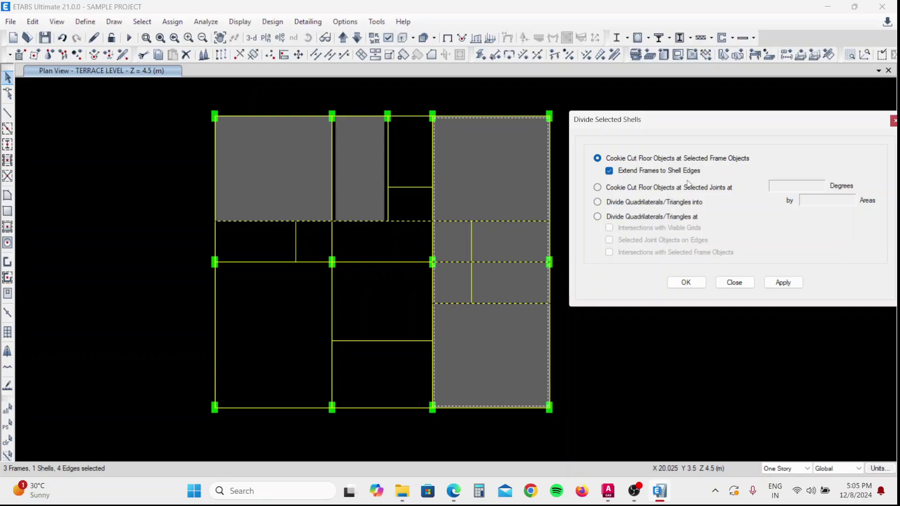
click(774, 283)
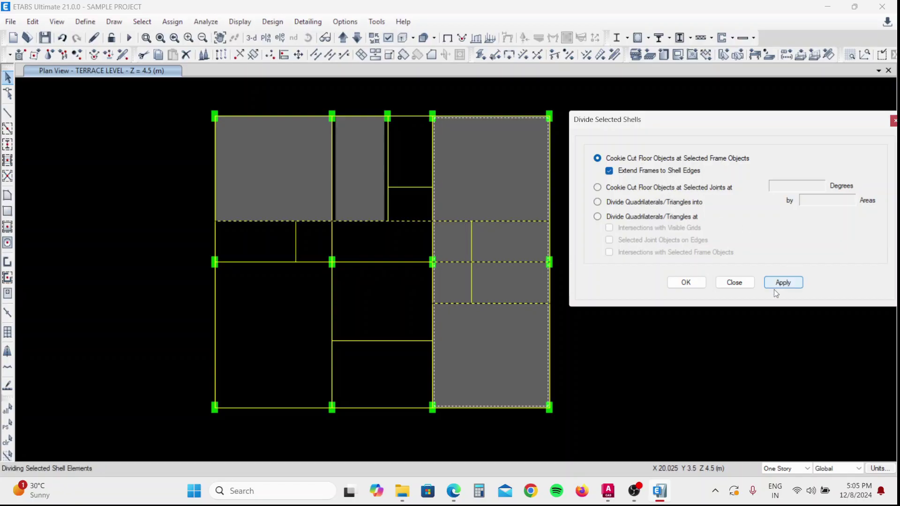
click(502, 191)
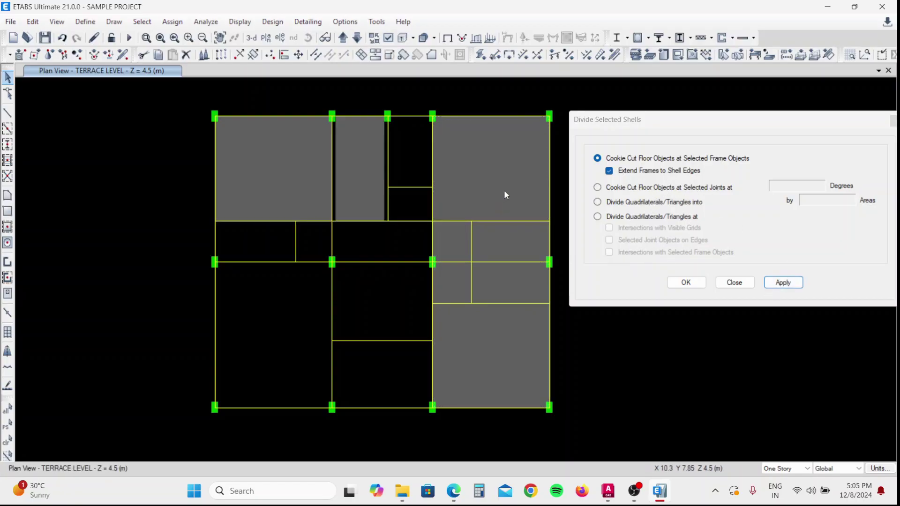
click(504, 284)
click(504, 284)
click(492, 338)
click(493, 338)
- Divide the two narrow middle panels between X 7.8 and X 12 at the short perpendicular beam running through both
click(483, 242)
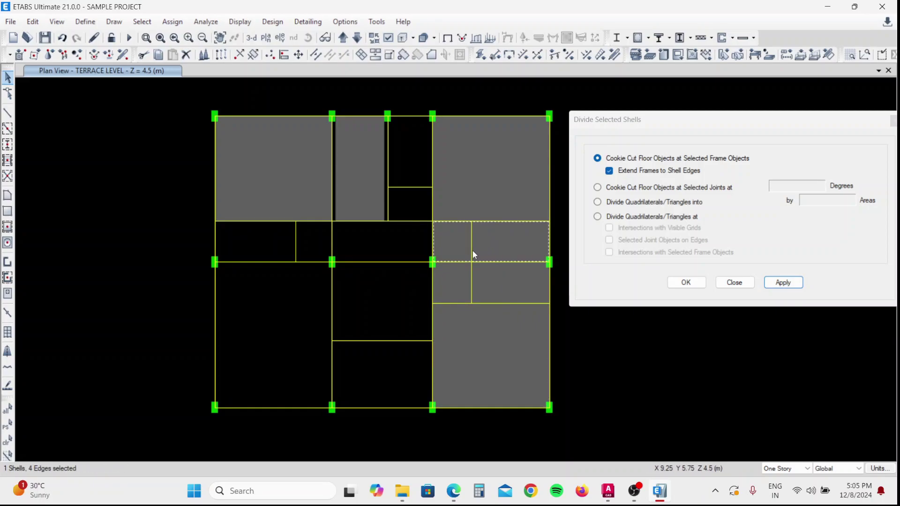
click(472, 253)
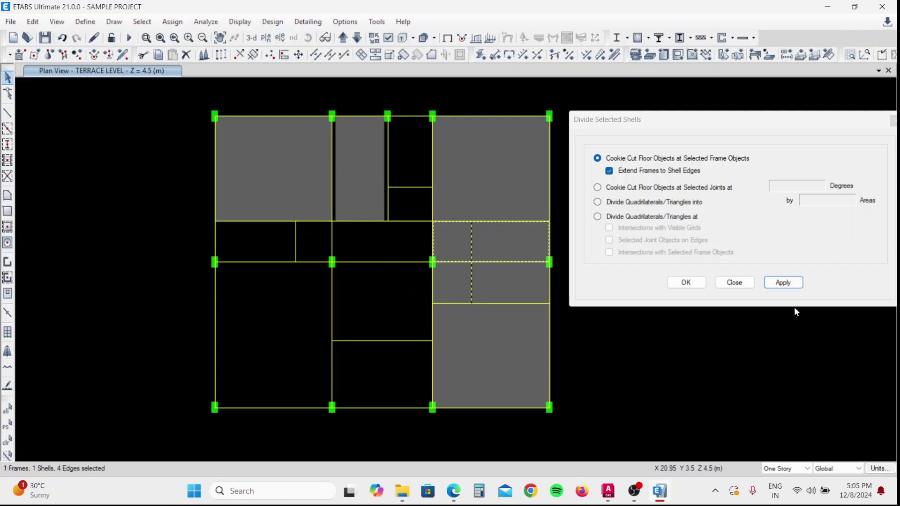
click(774, 283)
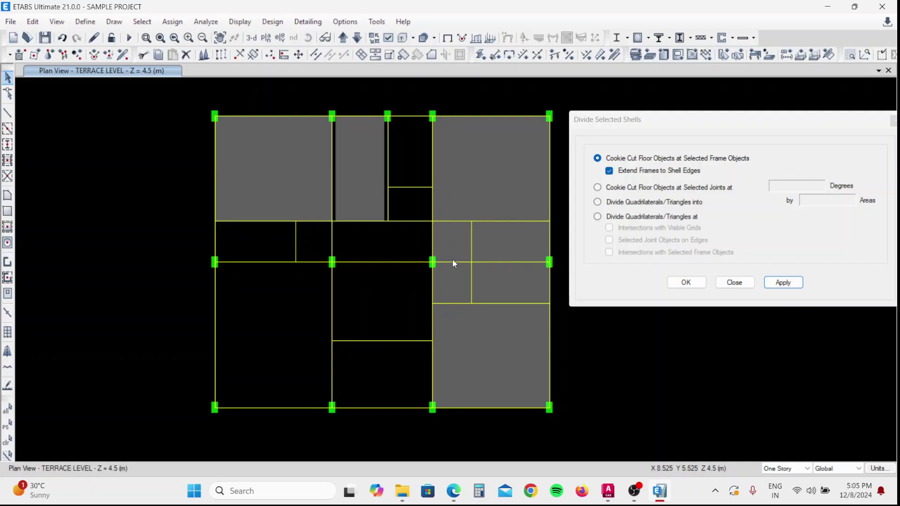
click(474, 280)
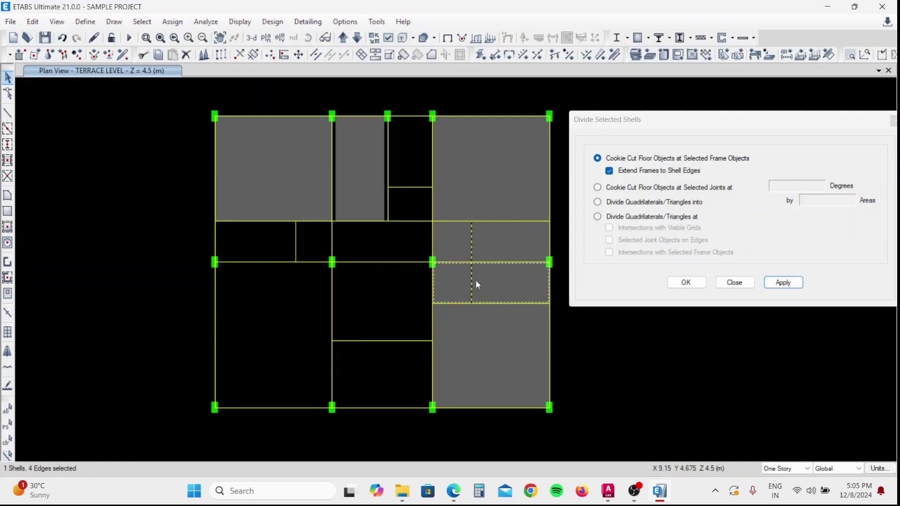
click(785, 283)
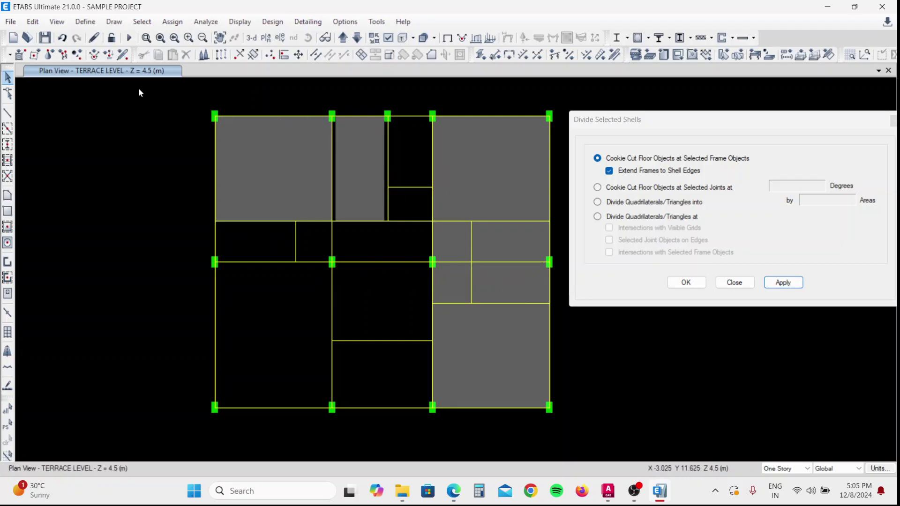
- Draw an S125 floor slab about 4.2 by 6.7 m over the empty area between X 0 and X 4.2
click(7, 196)
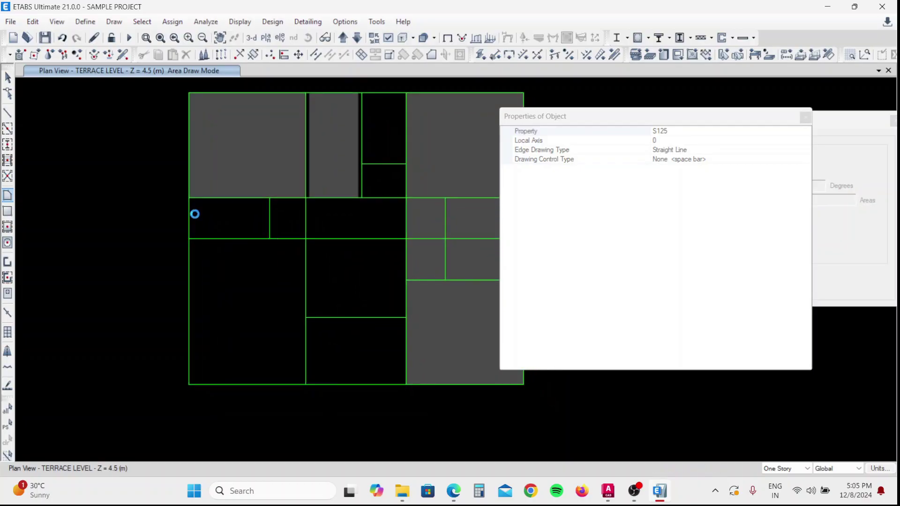
click(189, 198)
click(306, 200)
click(305, 385)
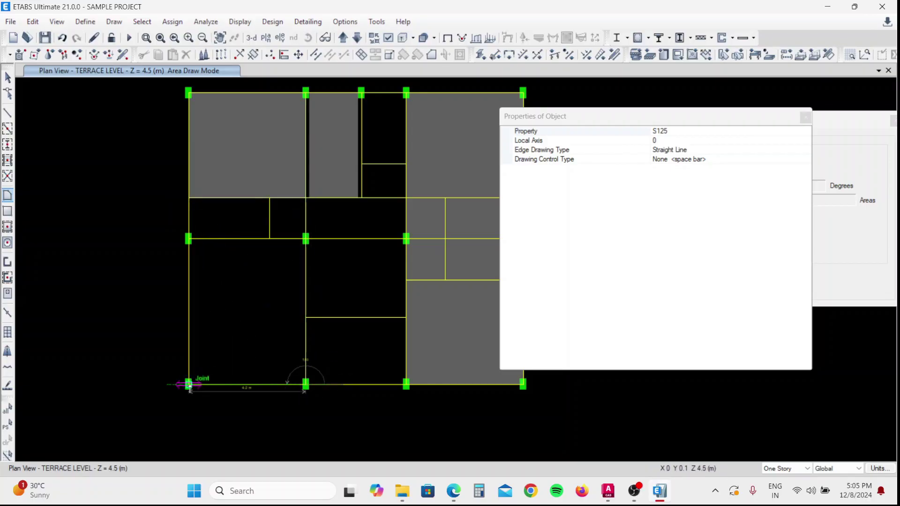
click(189, 385)
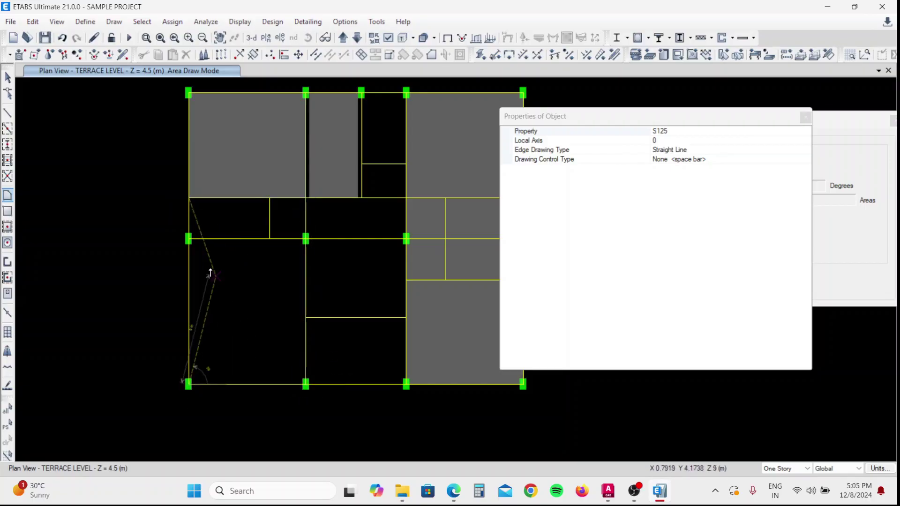
click(189, 199)
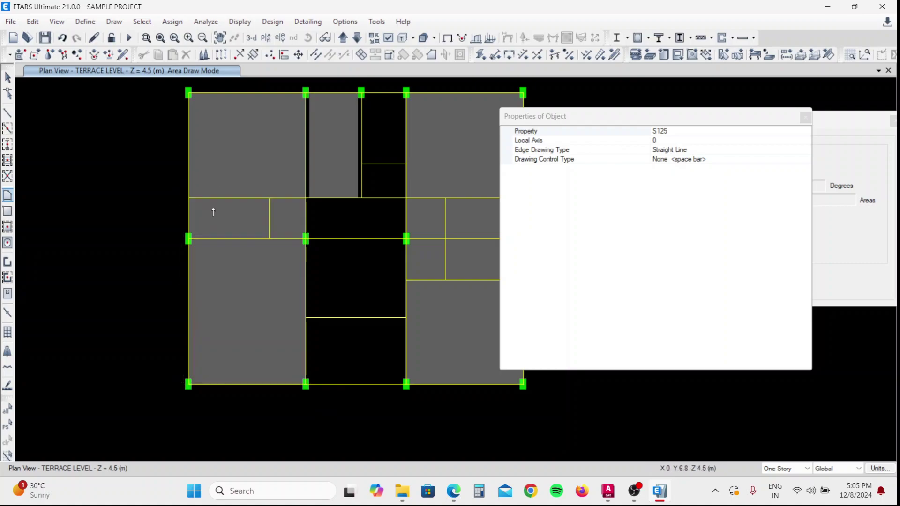
key(Escape)
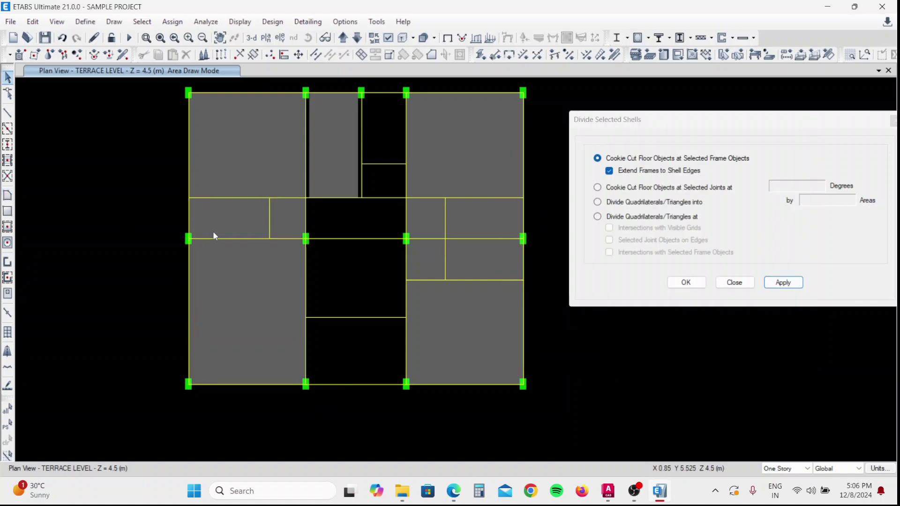
- Cookie-cut the new slab between X 0 and X 4.2 at its full-width crossing beam, and the resulting narrow panel at the short perpendicular beam
click(224, 225)
click(246, 235)
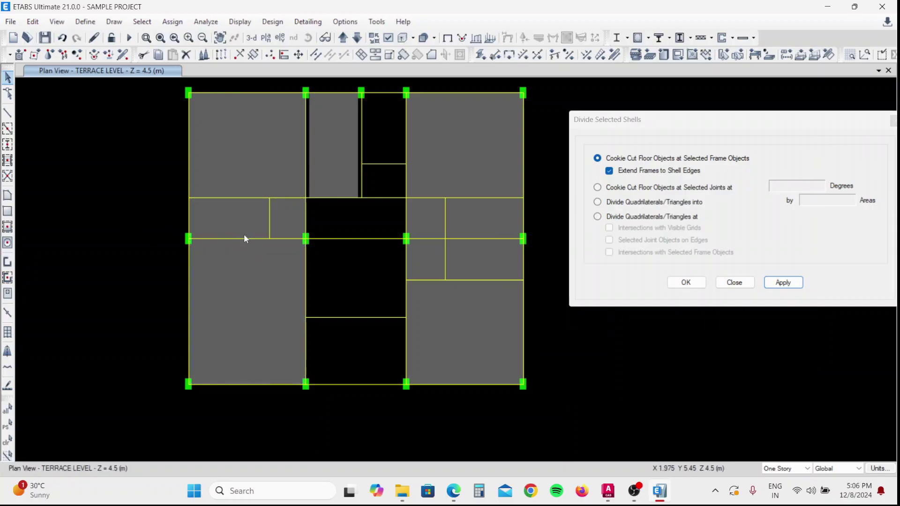
click(250, 234)
click(242, 238)
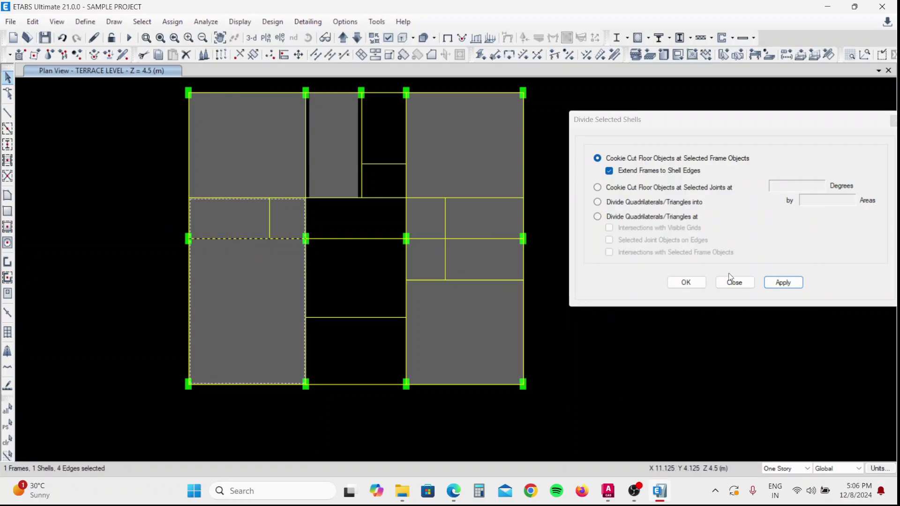
click(771, 283)
click(267, 218)
click(773, 282)
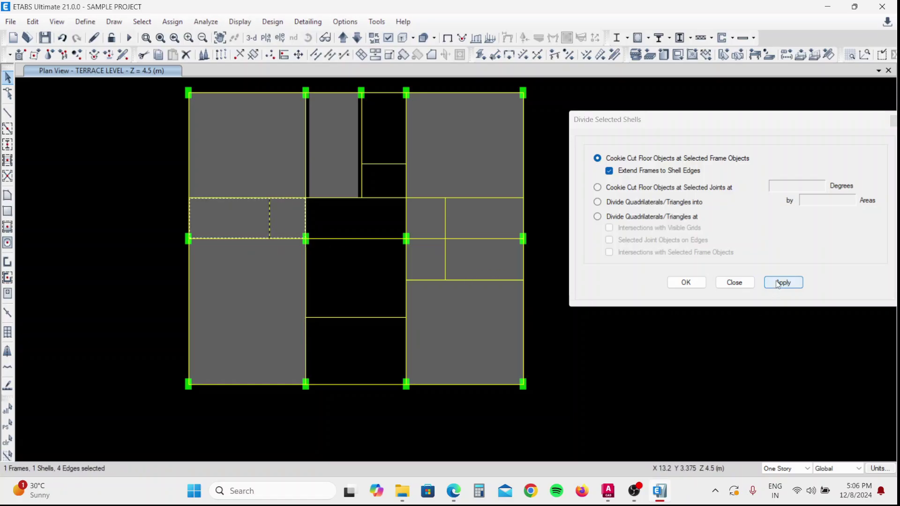
- Draw an S125 floor slab about 3.6 by 6.7 m over the empty central area between X 4.2 and X 7.8
click(7, 195)
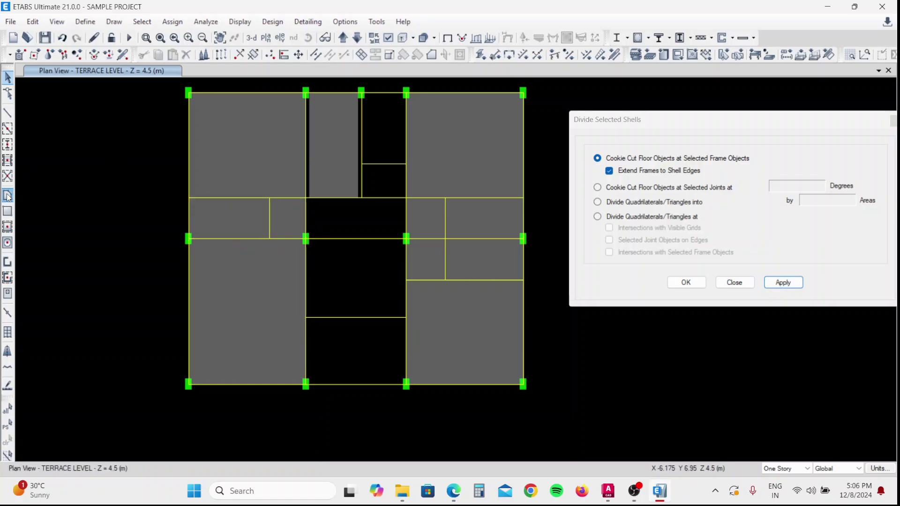
click(306, 198)
click(406, 197)
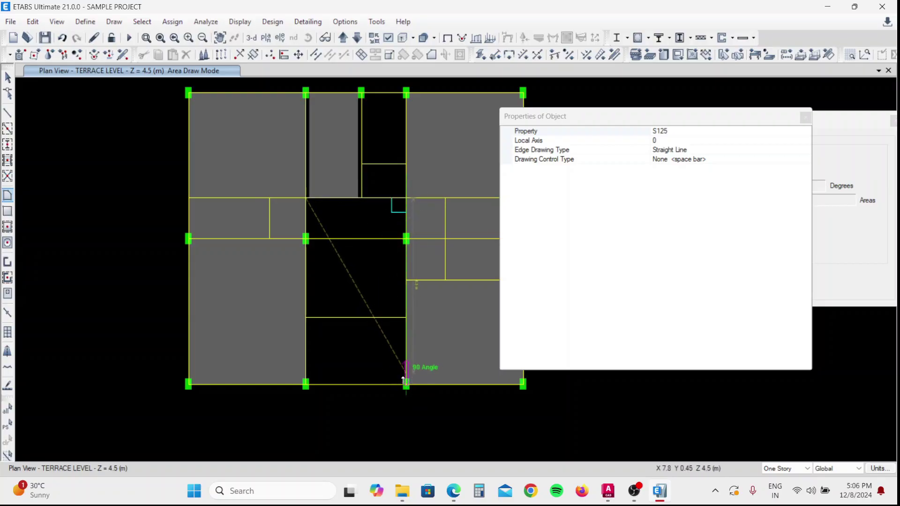
click(405, 384)
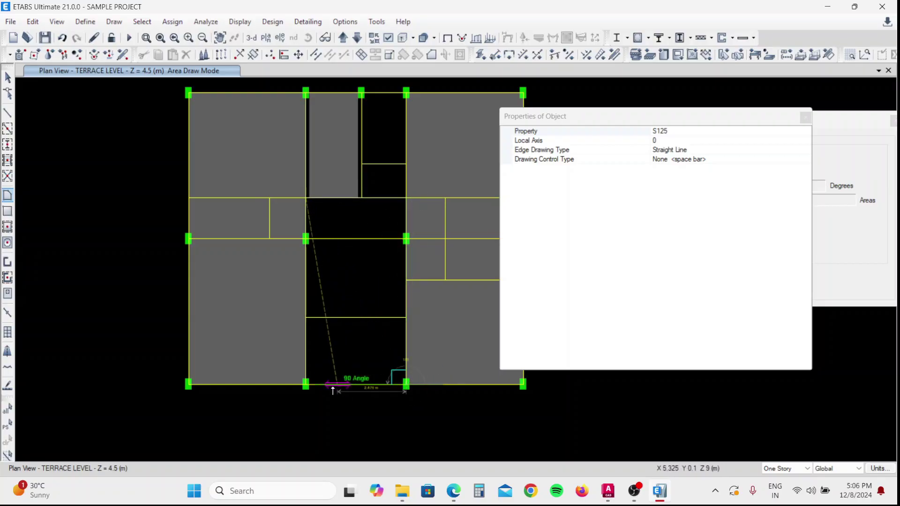
click(305, 384)
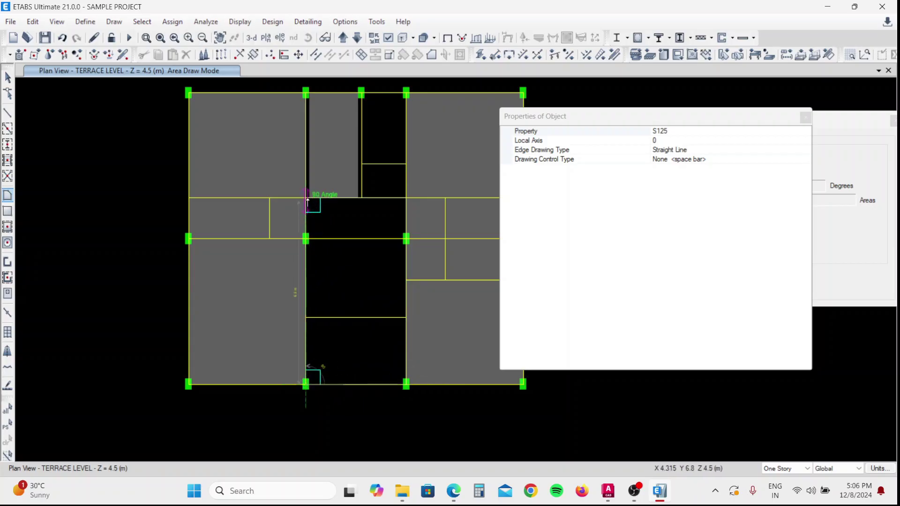
key(Return)
key(Escape)
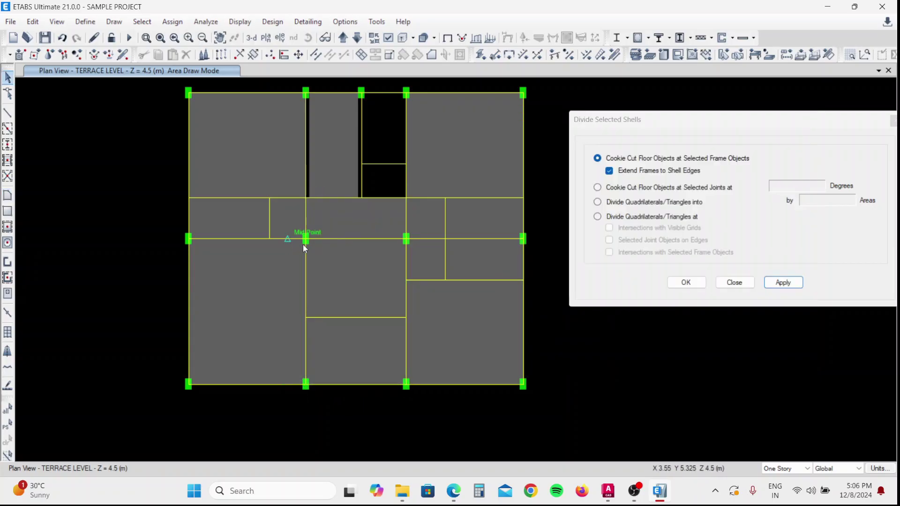
- Select the new central slab between X 4.2 and X 7.8 for division at its crossing beams
click(347, 224)
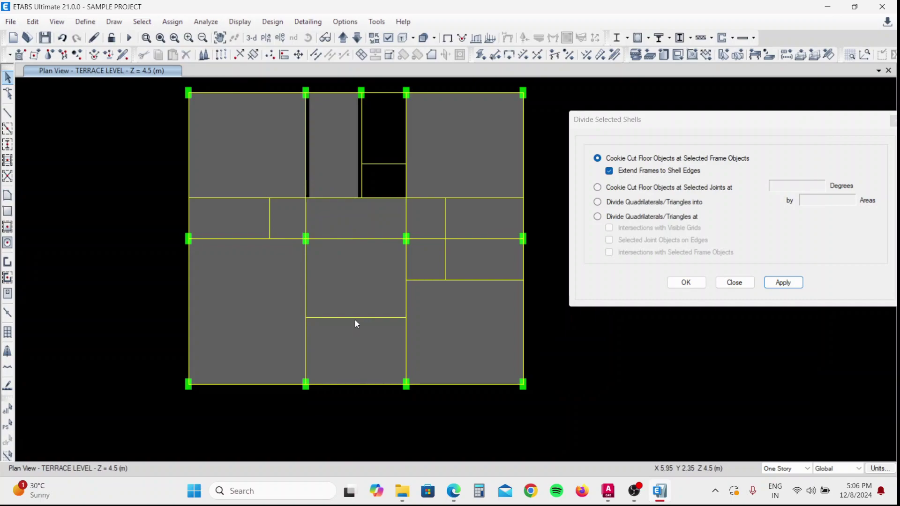
- Divide the central terrace slab at the horizontal beam between the two middle columns, extending frames to the shell edges
click(360, 238)
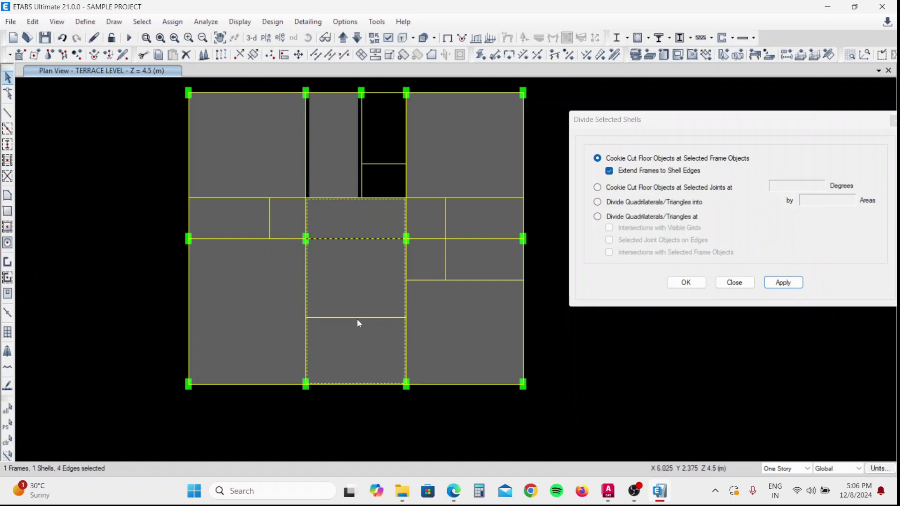
click(783, 283)
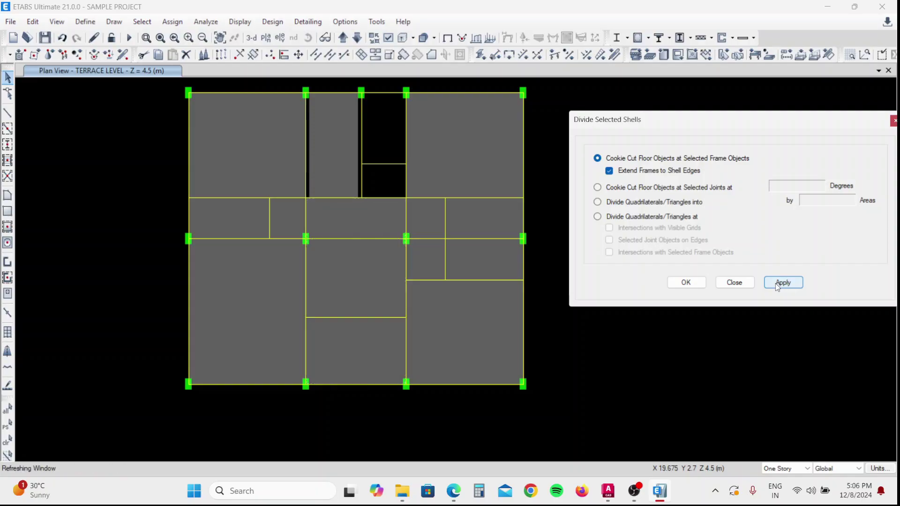
click(357, 223)
middle_drag(367, 195, 340, 224)
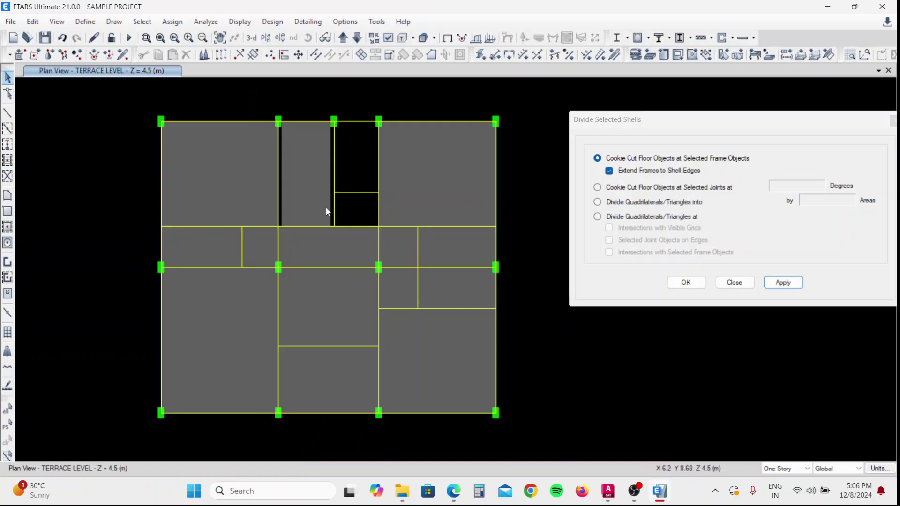
- Draw an S125 slab over the open bay beside the stair on the terrace plan, snapping to its four corners
click(7, 195)
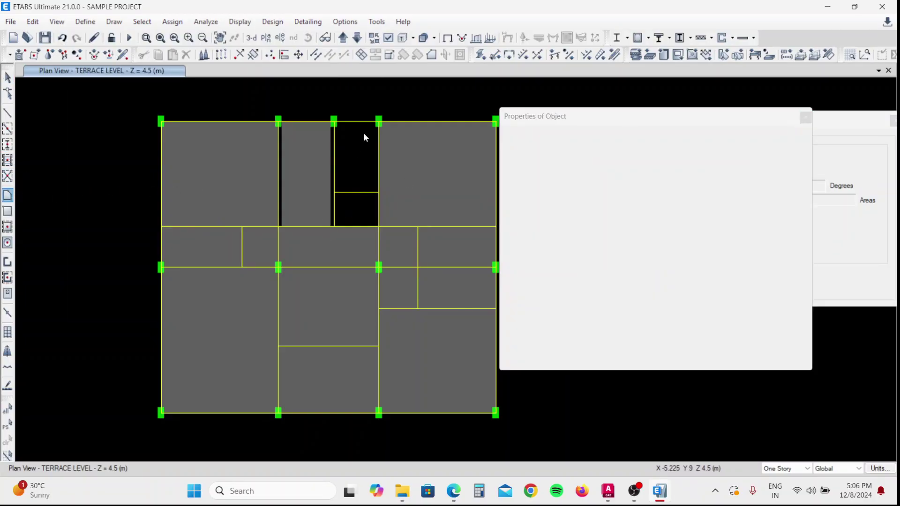
click(334, 122)
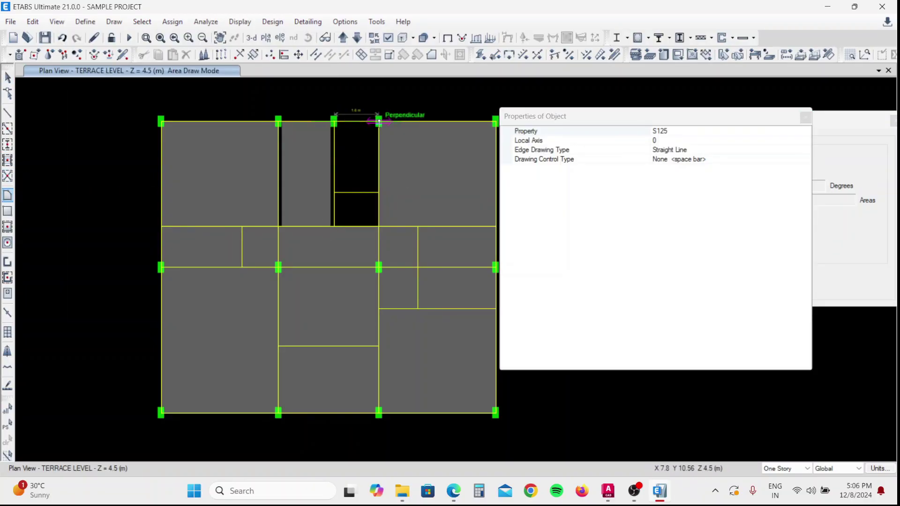
click(379, 122)
click(379, 226)
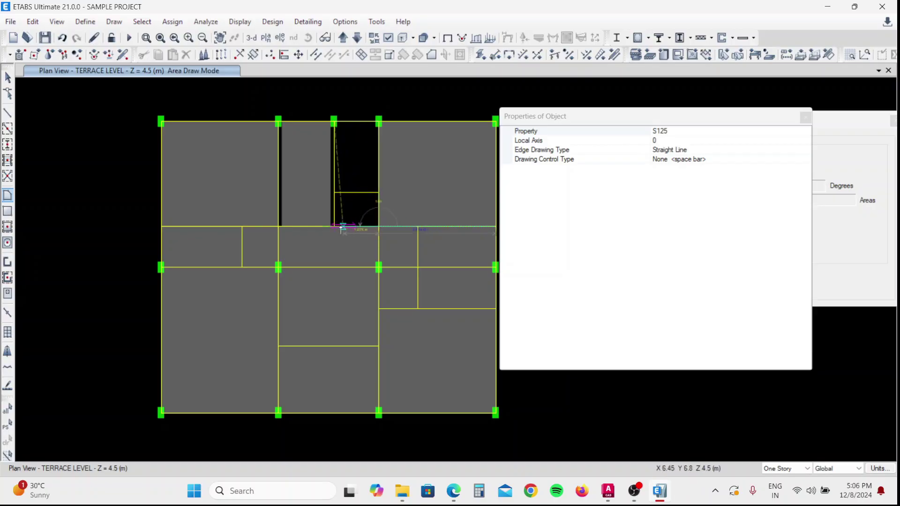
click(334, 226)
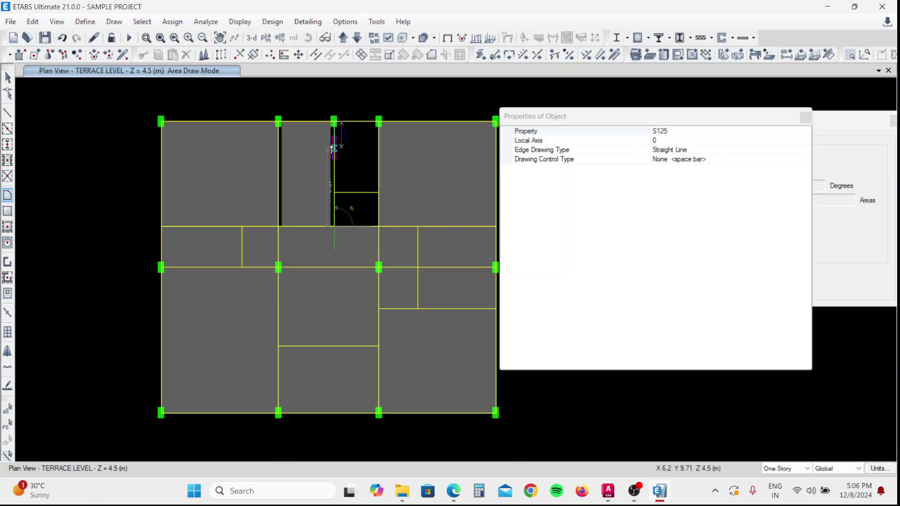
double_click(334, 122)
key(Escape)
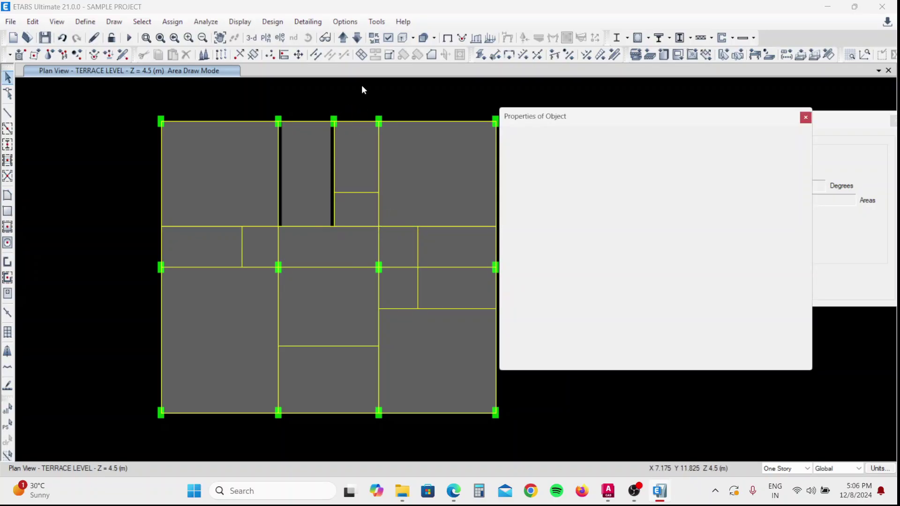
- Divide the new slab beside the stair at its intermediate beam and finish dividing shells
click(359, 206)
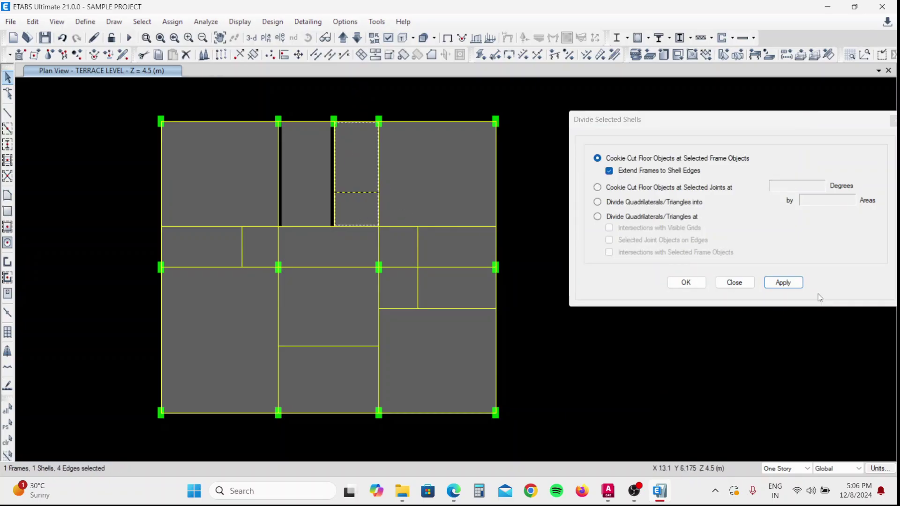
click(782, 282)
click(685, 283)
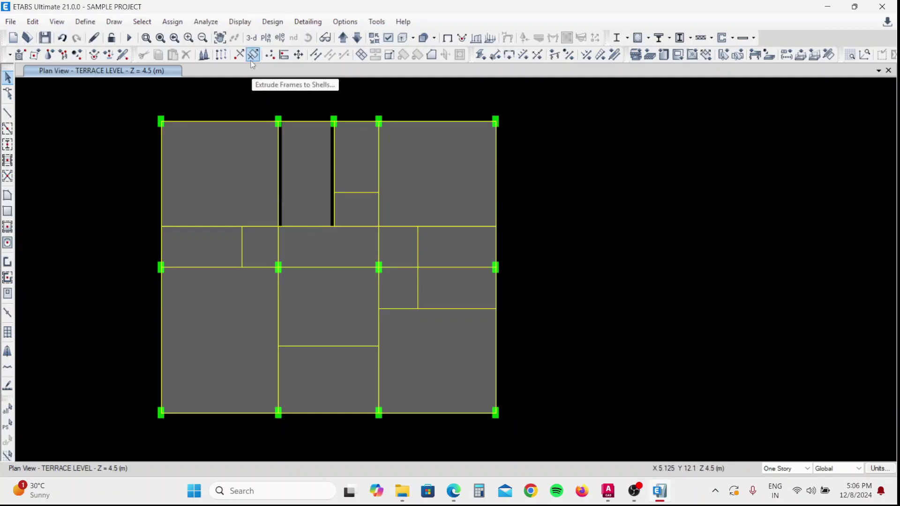
- Review the divided terrace slab panels in plan and 3D, and open the MUMTY plan view
middle_drag(541, 213, 624, 212)
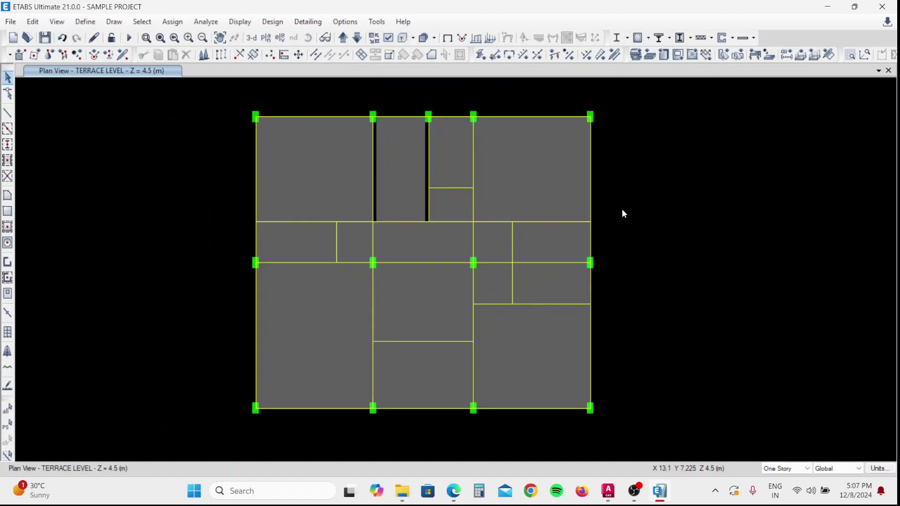
click(305, 162)
click(304, 162)
click(525, 176)
click(525, 173)
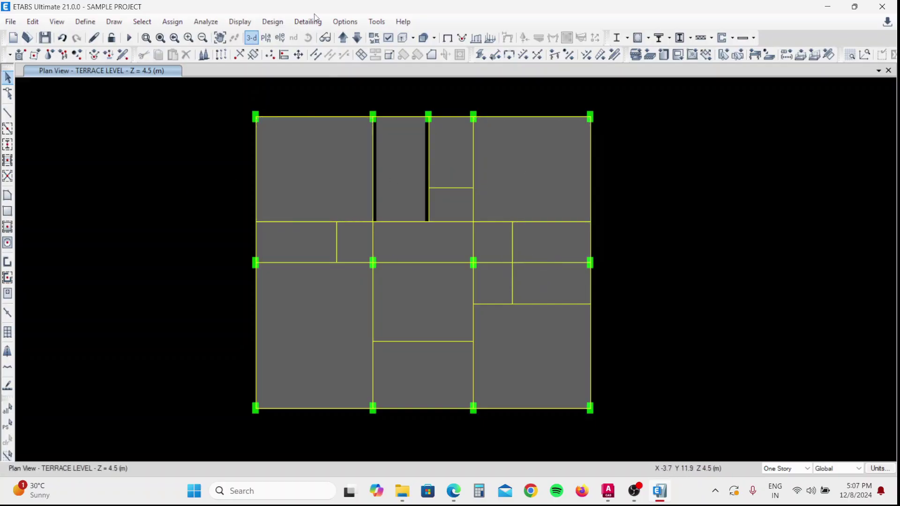
click(251, 37)
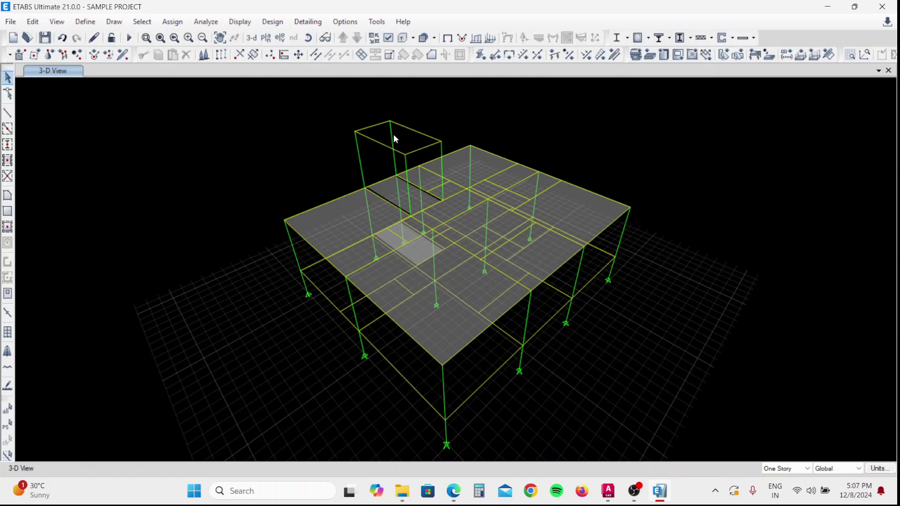
click(265, 37)
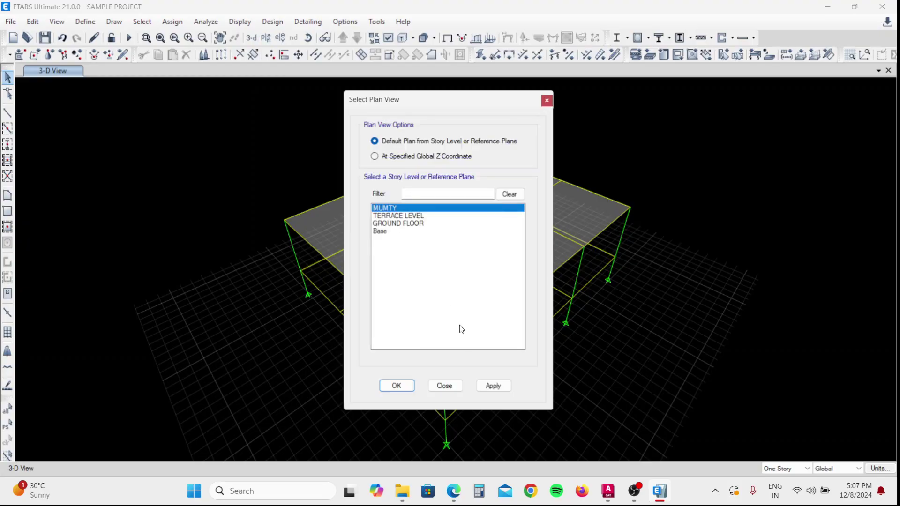
click(488, 388)
click(396, 387)
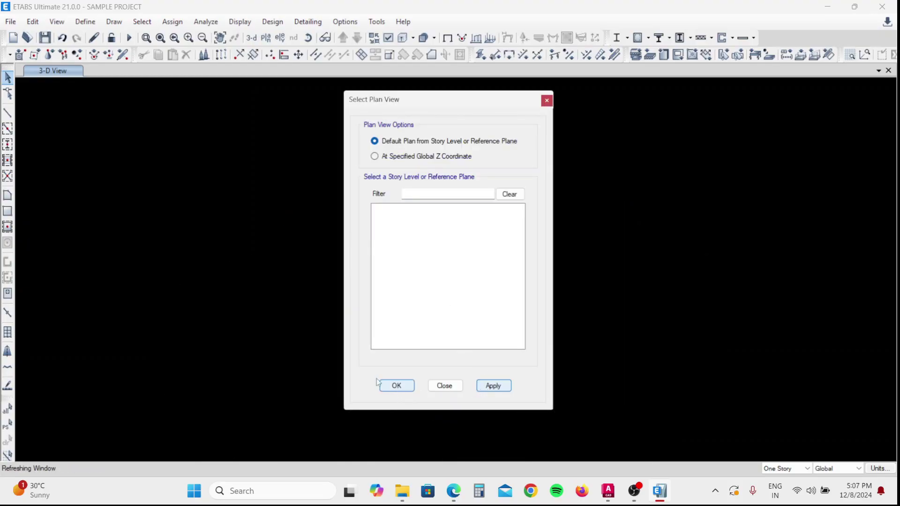
- Draw an S125 slab between the four columns on the MUMTY plan and inspect the model in 3D
click(7, 195)
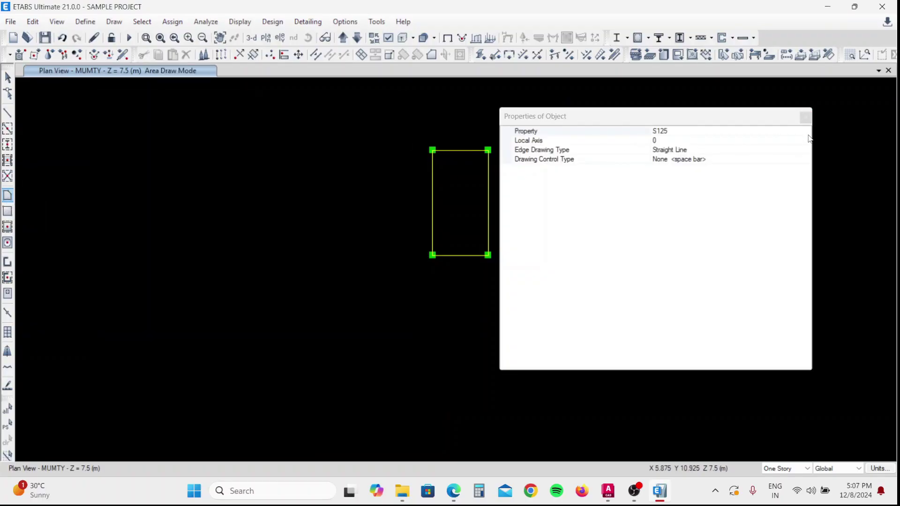
click(805, 117)
scroll(534, 167, up, 2)
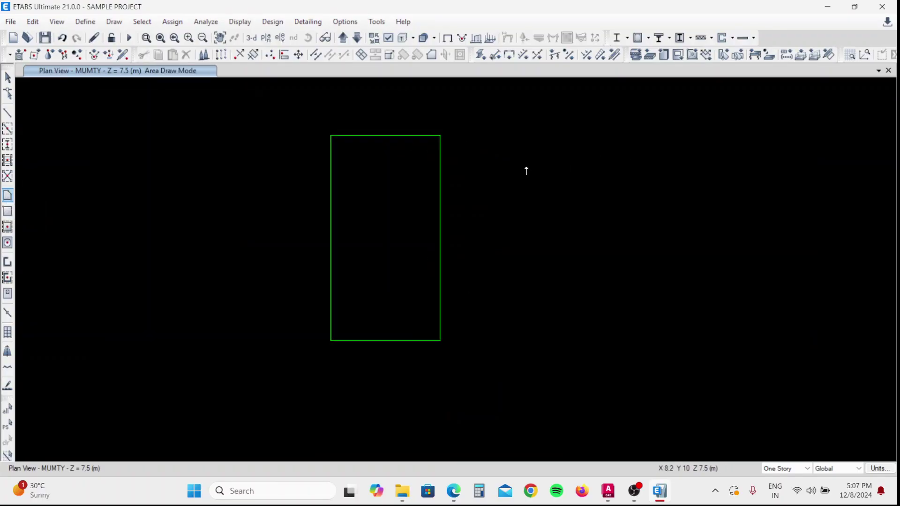
click(332, 136)
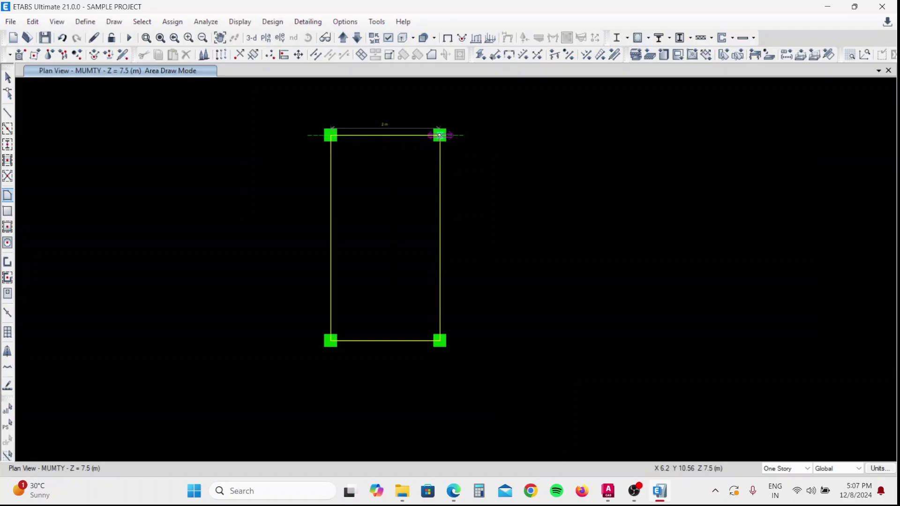
click(440, 136)
click(439, 341)
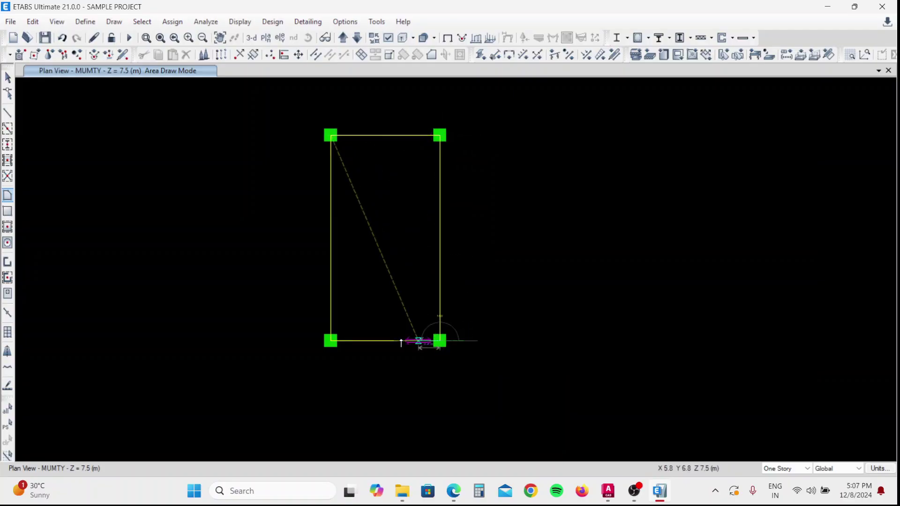
click(331, 341)
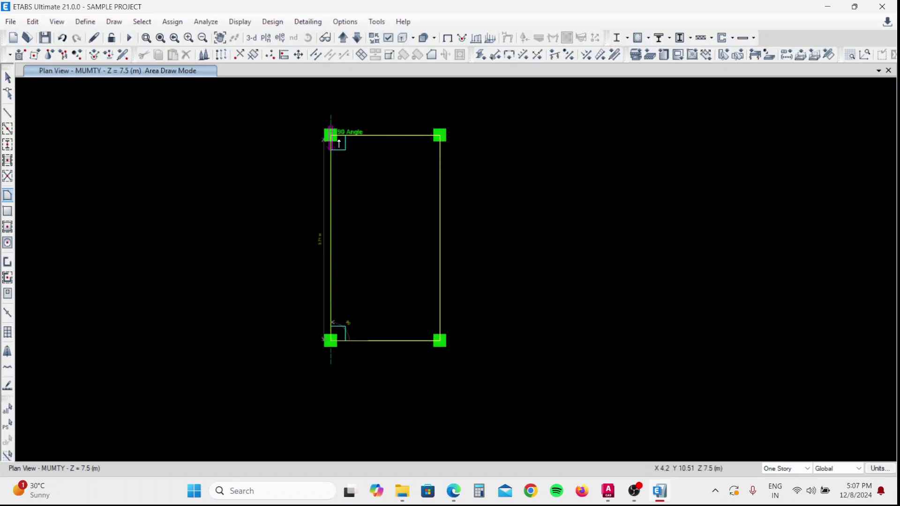
click(331, 135)
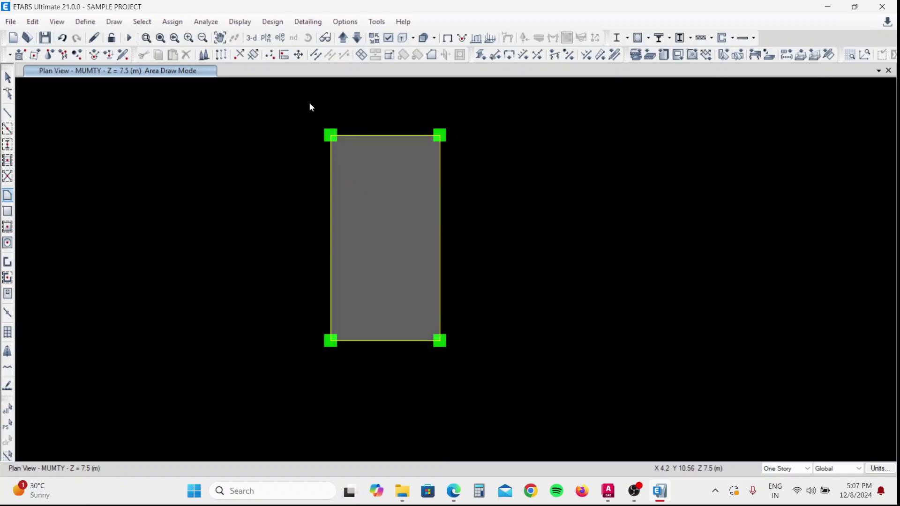
click(251, 38)
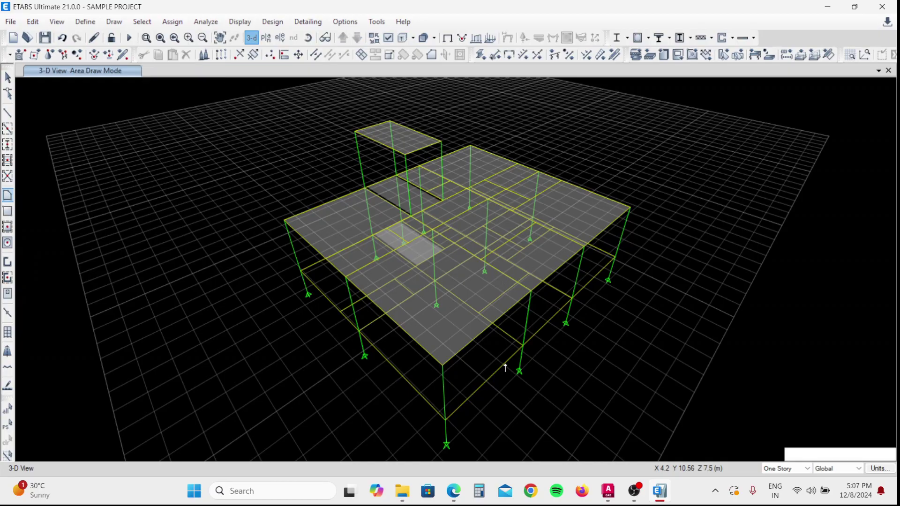
shift+middle_drag(544, 408, 496, 385)
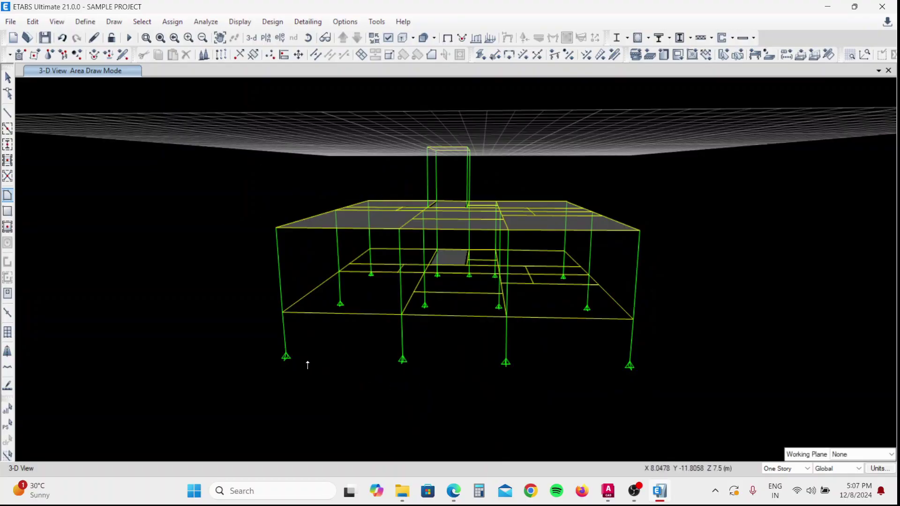
key(Escape)
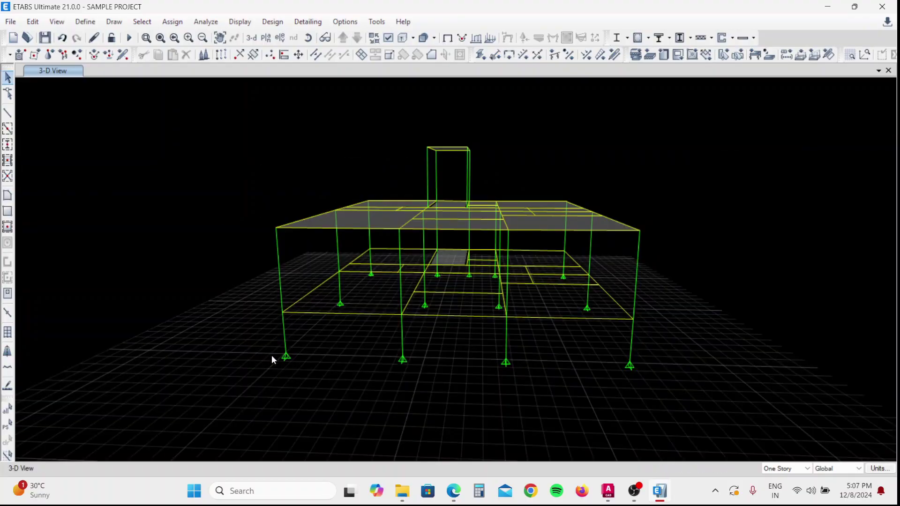
- Assign fixed restraints to all joints on the Base plan and inspect the column supports in 3D
click(266, 37)
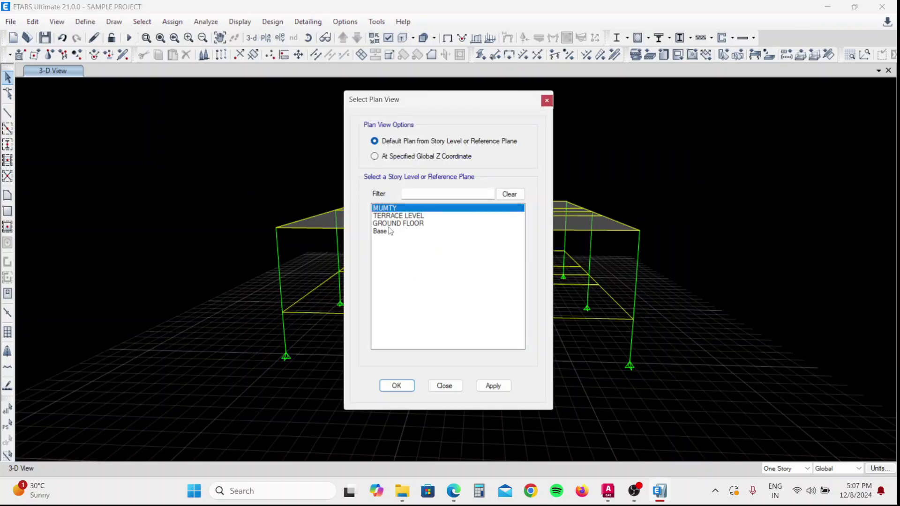
click(388, 231)
click(493, 385)
click(396, 385)
drag(612, 176, 299, 412)
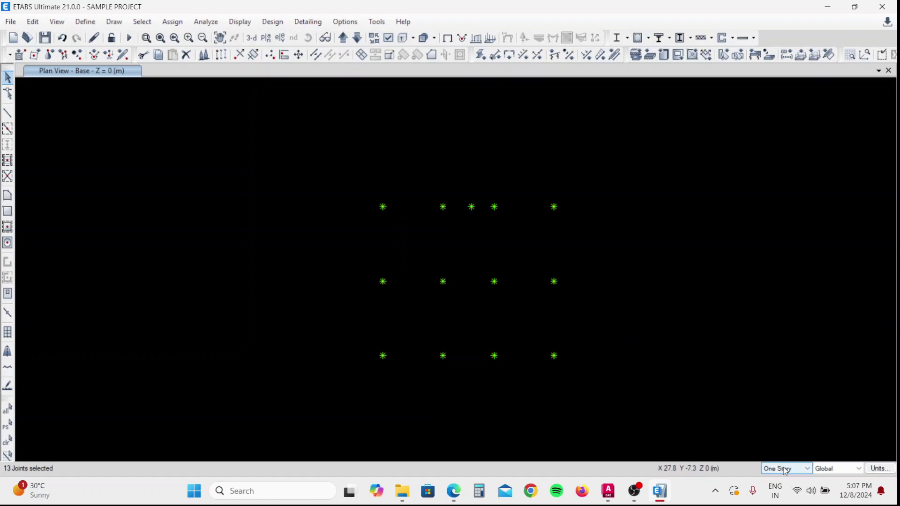
click(48, 55)
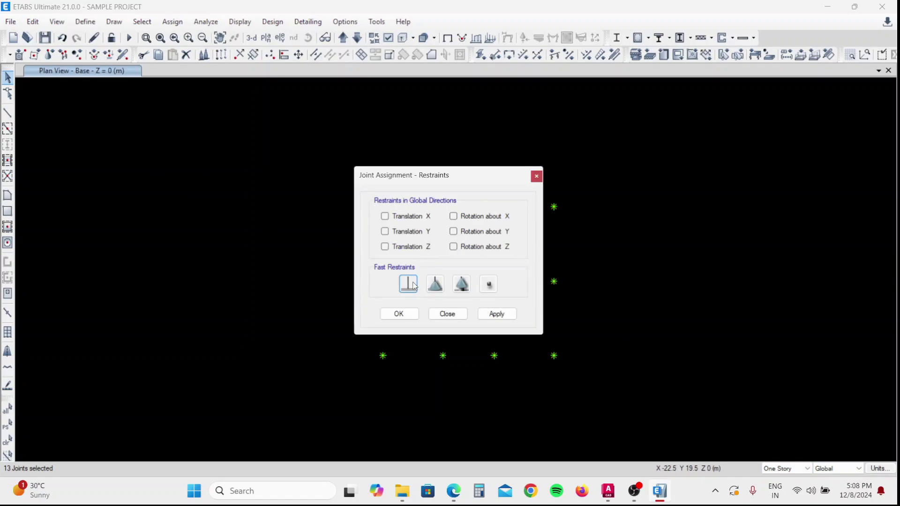
click(413, 285)
click(498, 315)
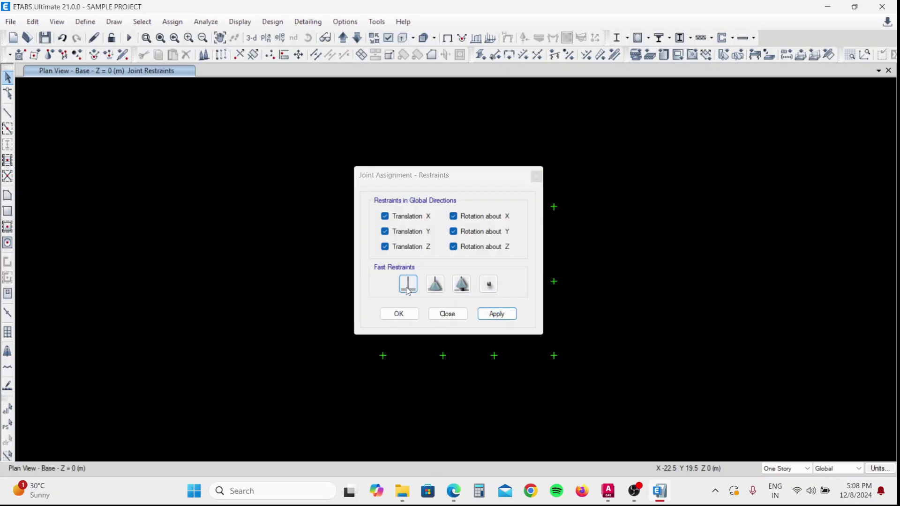
click(398, 314)
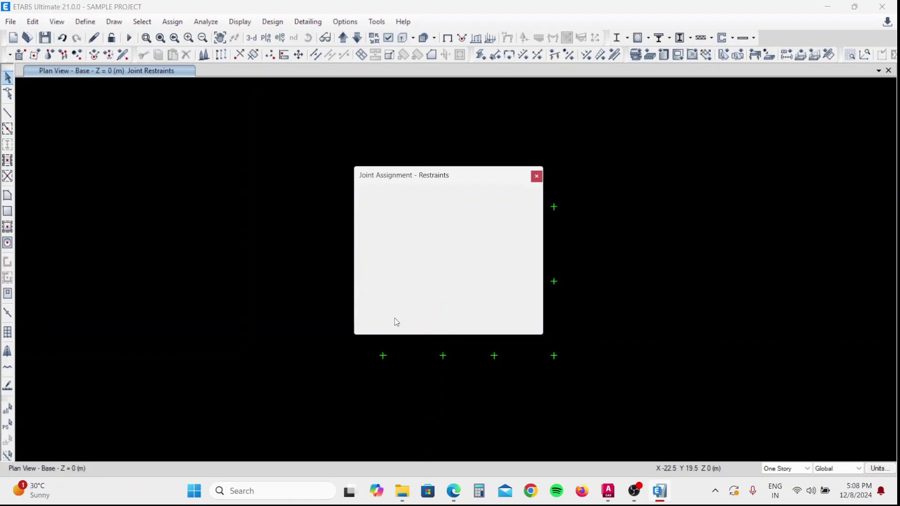
click(252, 38)
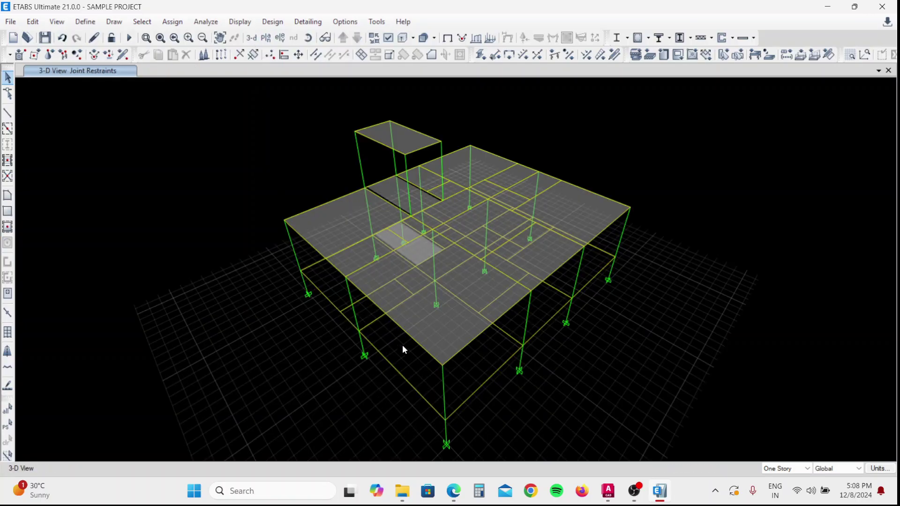
shift+middle_drag(381, 338, 295, 359)
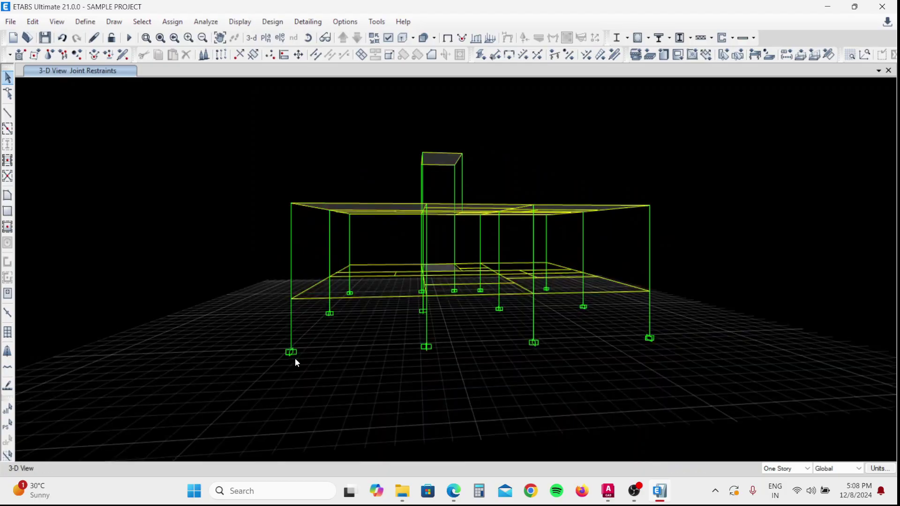
shift+middle_drag(331, 272, 322, 254)
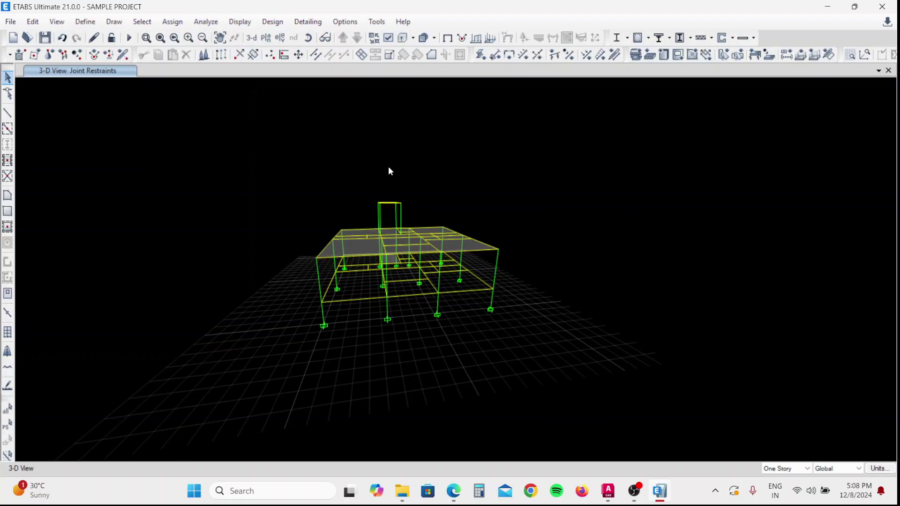
- Run the model check with all joint, frame, shell and other checks enabled, and inspect the structure in 3D
click(206, 22)
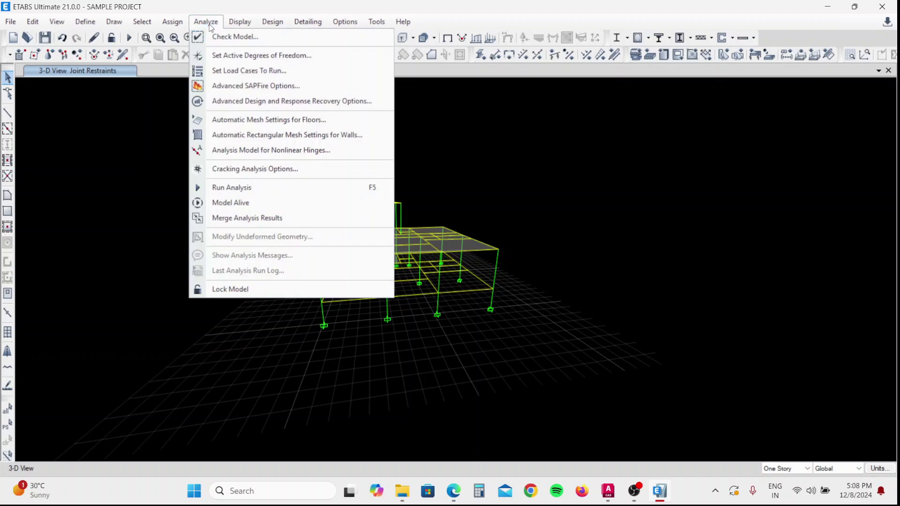
click(229, 37)
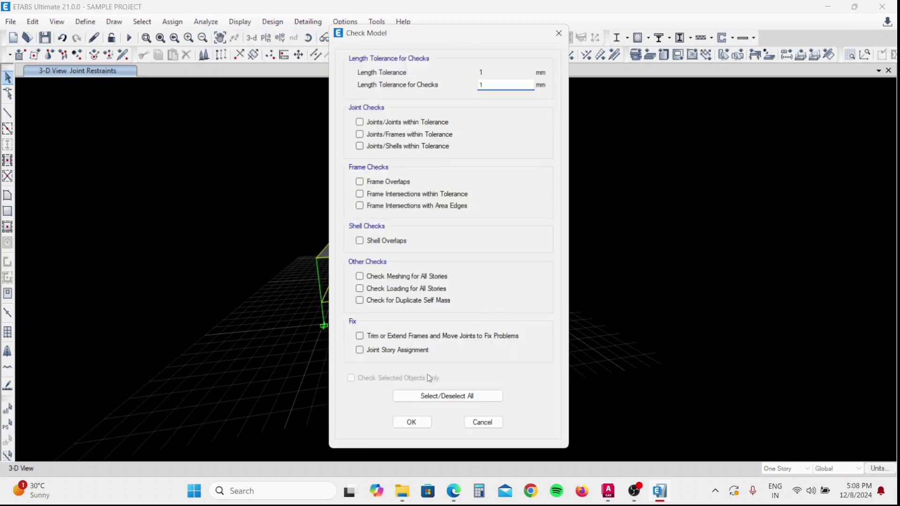
click(410, 399)
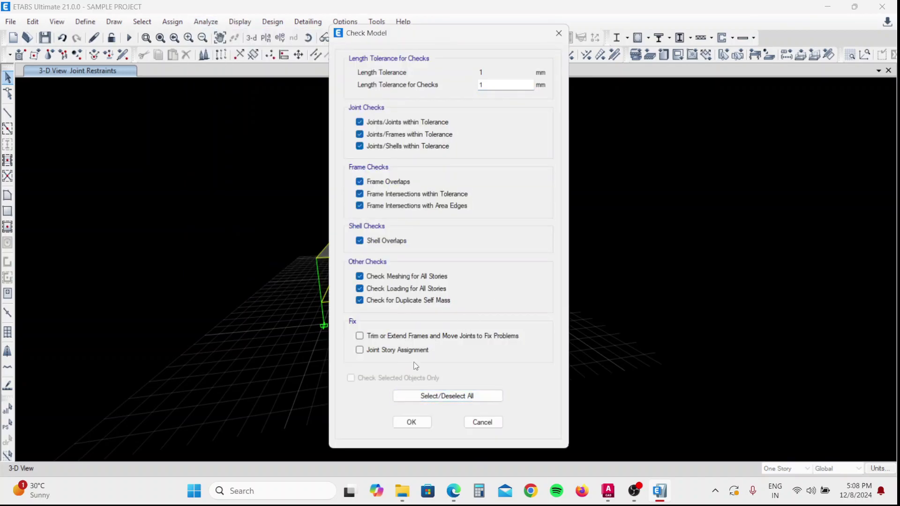
click(411, 423)
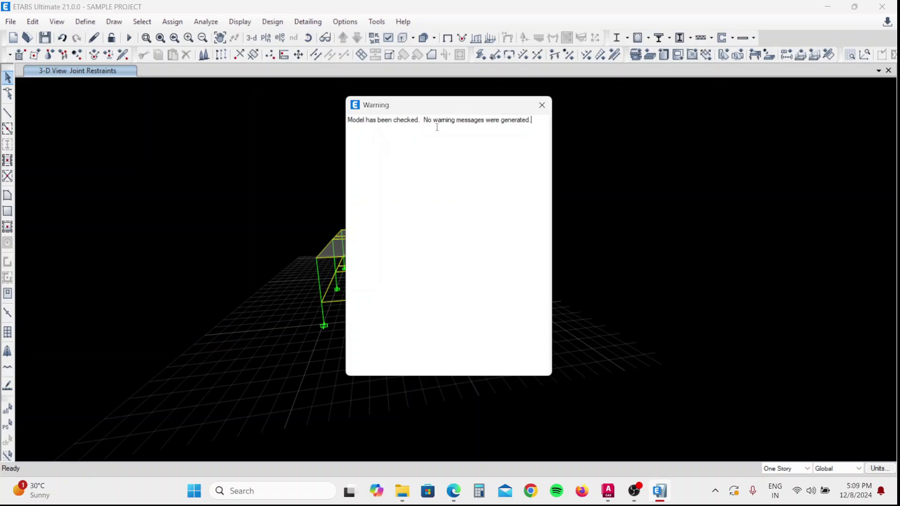
click(542, 105)
shift+middle_drag(527, 296, 426, 254)
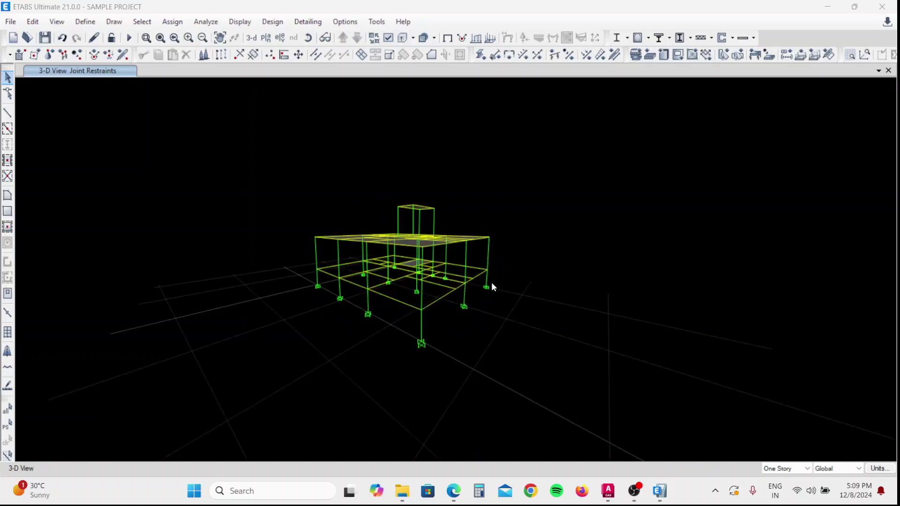
scroll(491, 286, up, 4)
scroll(496, 273, down, 2)
shift+middle_drag(348, 381, 455, 403)
scroll(455, 402, down, 3)
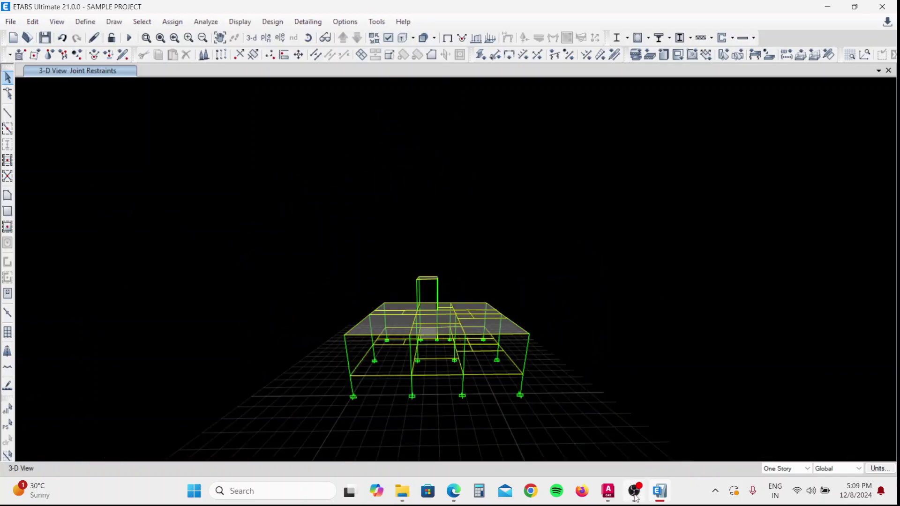
middle_drag(476, 418, 474, 407)
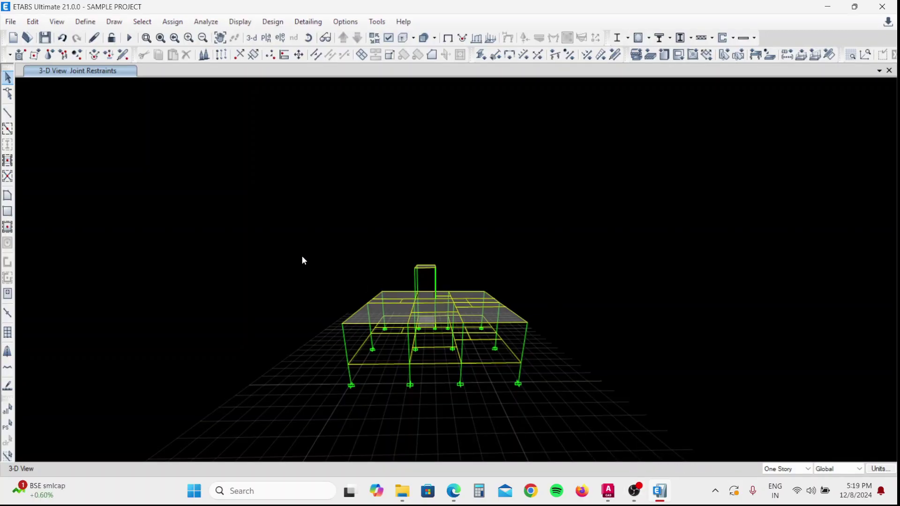
- Switch to the AutoCAD floor plan, examine the porch in front of the verandah, and return to the ETABS model
click(608, 492)
click(547, 444)
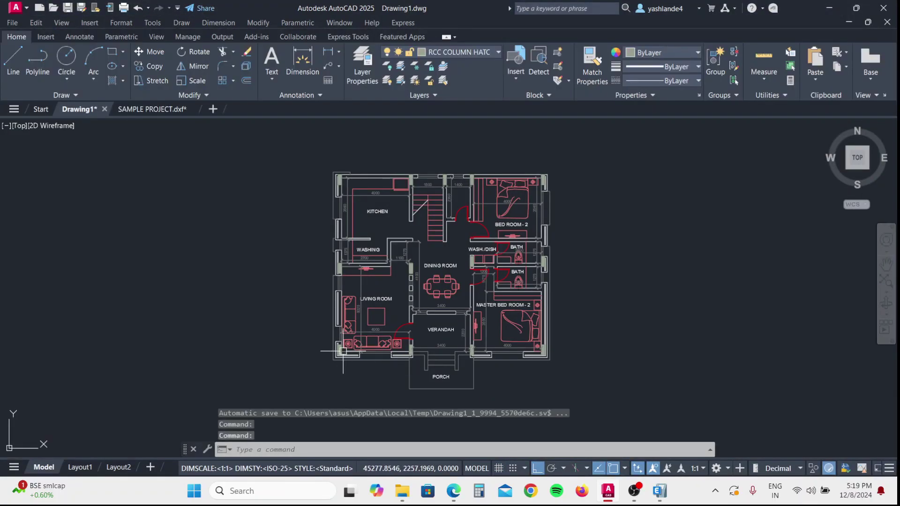
scroll(412, 361, up, 1)
scroll(426, 369, up, 4)
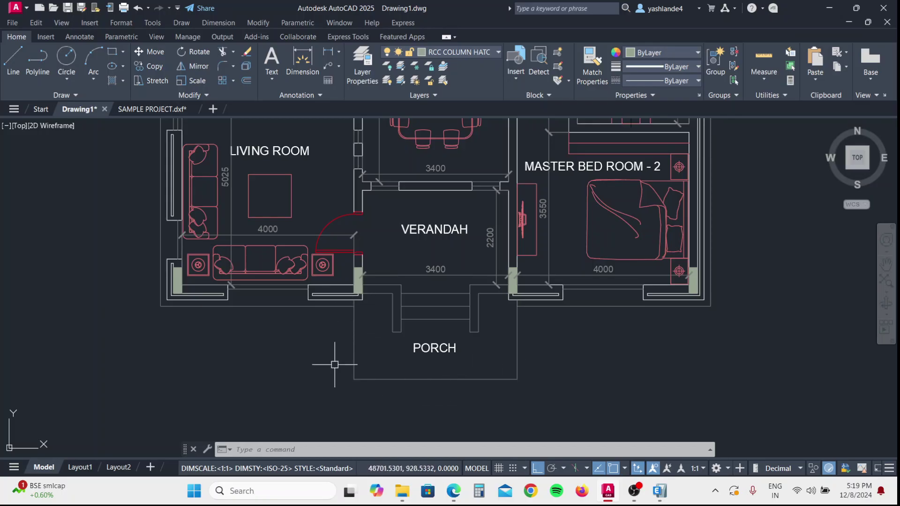
click(830, 8)
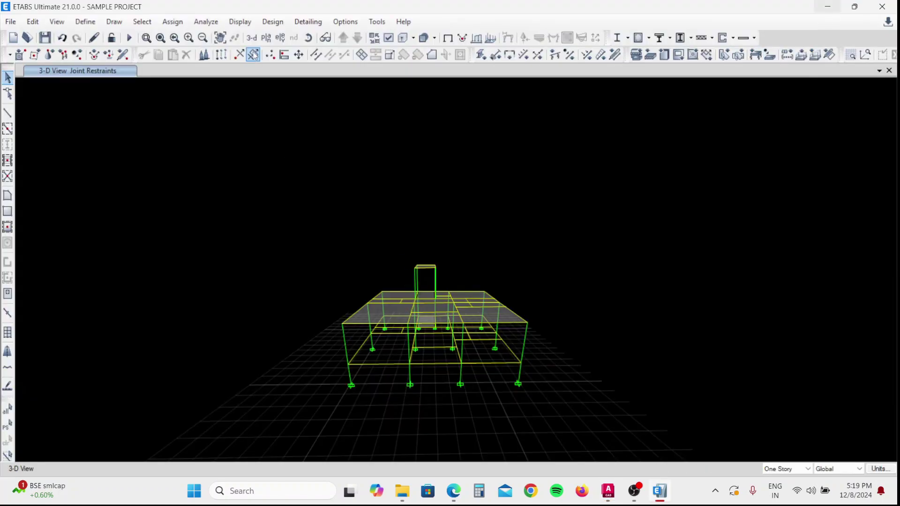
- Open the TERRACE LEVEL plan view and bring the front edge of the building into view
click(266, 37)
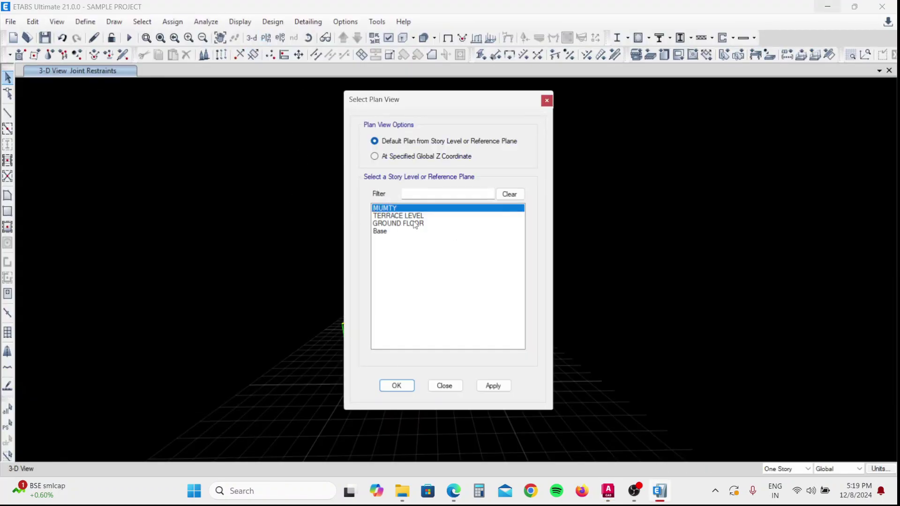
click(408, 217)
click(500, 385)
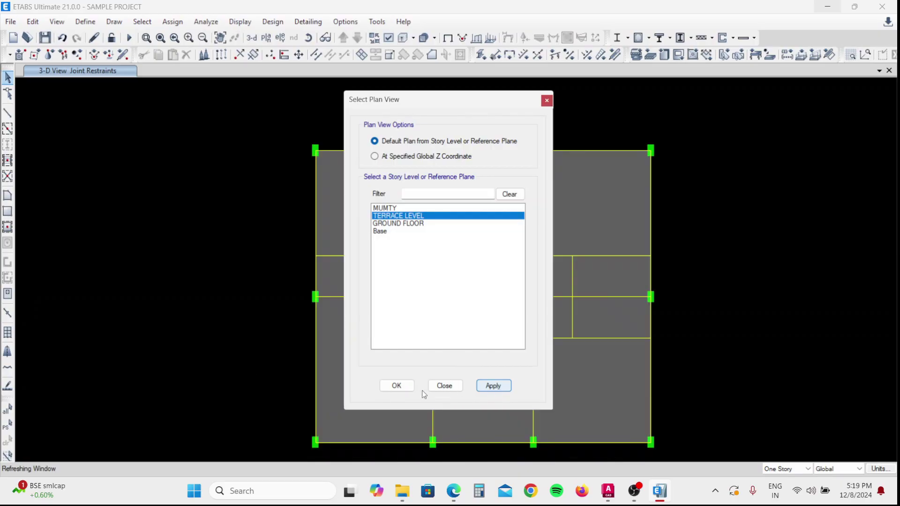
click(401, 390)
middle_drag(452, 368, 428, 265)
- Draw a B230X530M20 porch beam spanning the two middle front columns, with a 2000 mm plan offset outside the front edge
click(7, 113)
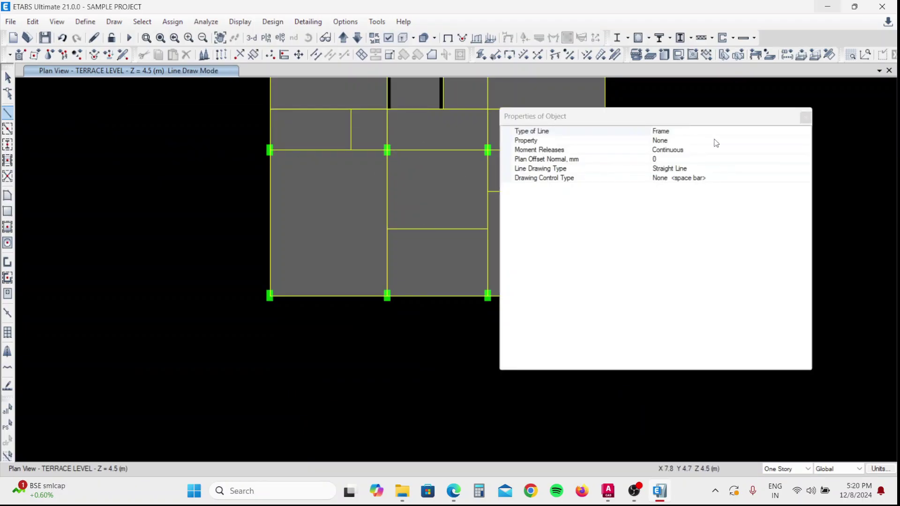
click(713, 141)
click(805, 141)
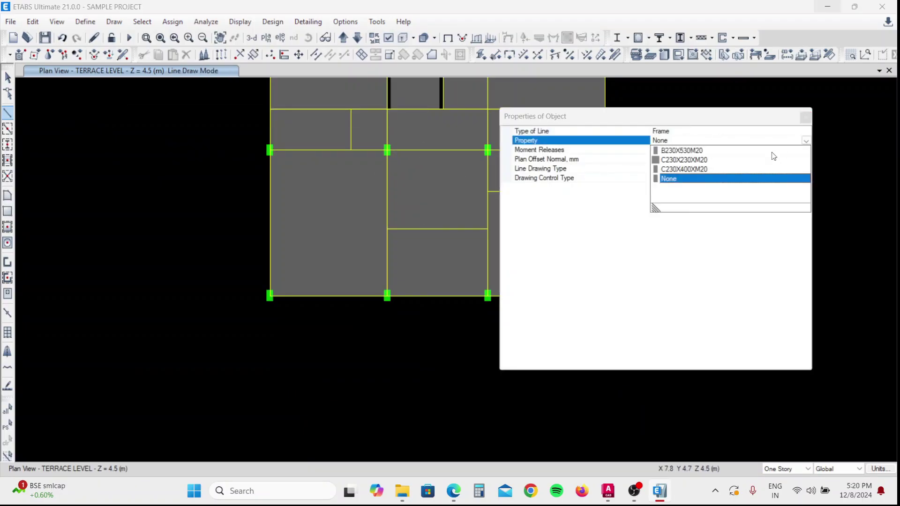
click(692, 151)
click(805, 117)
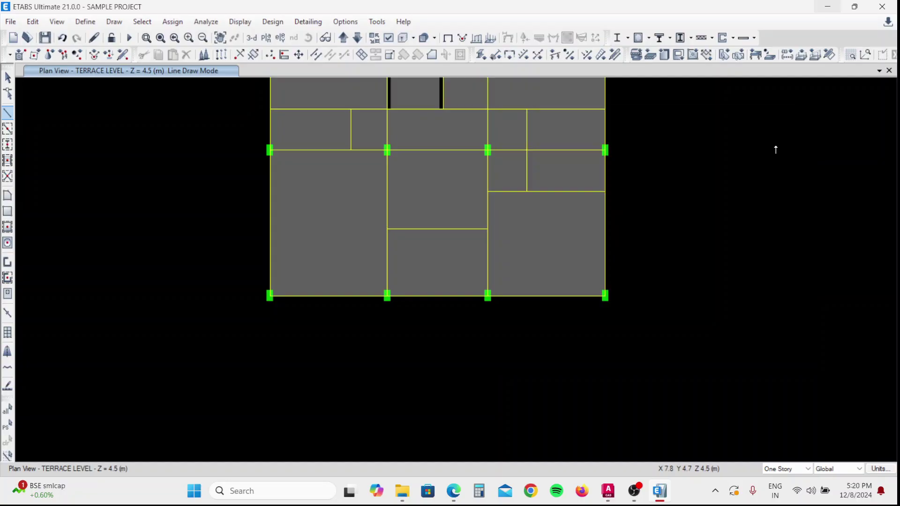
click(7, 112)
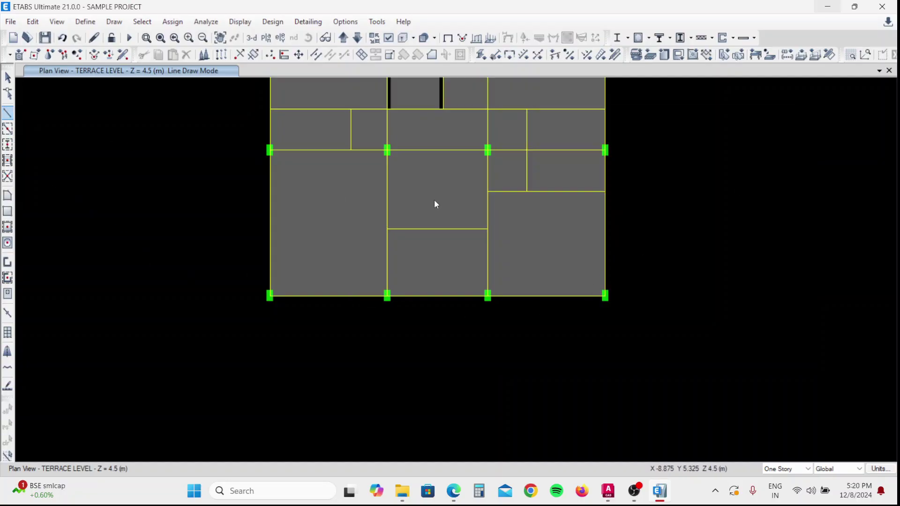
click(667, 160)
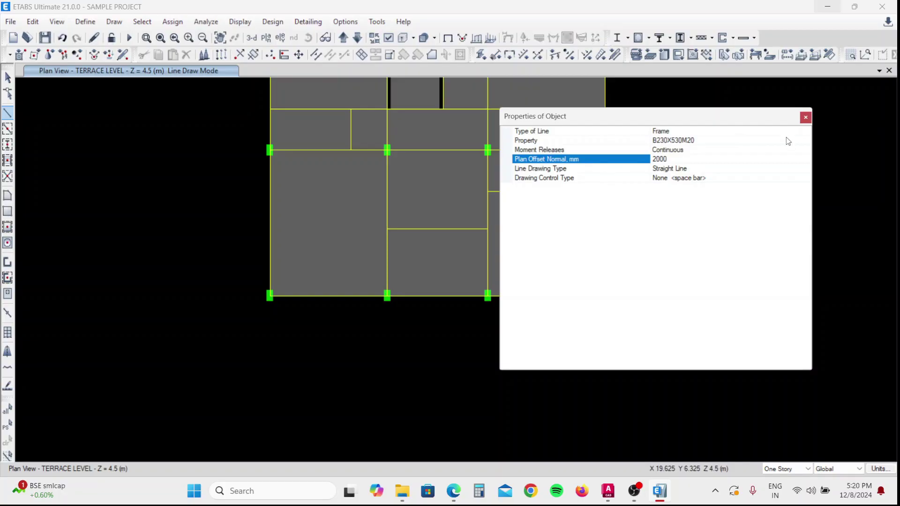
click(805, 116)
scroll(401, 309, up, 2)
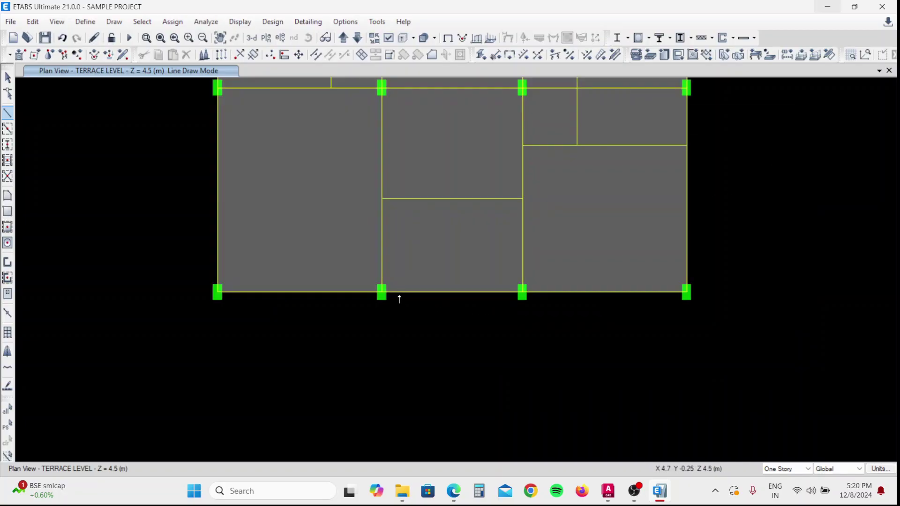
click(381, 292)
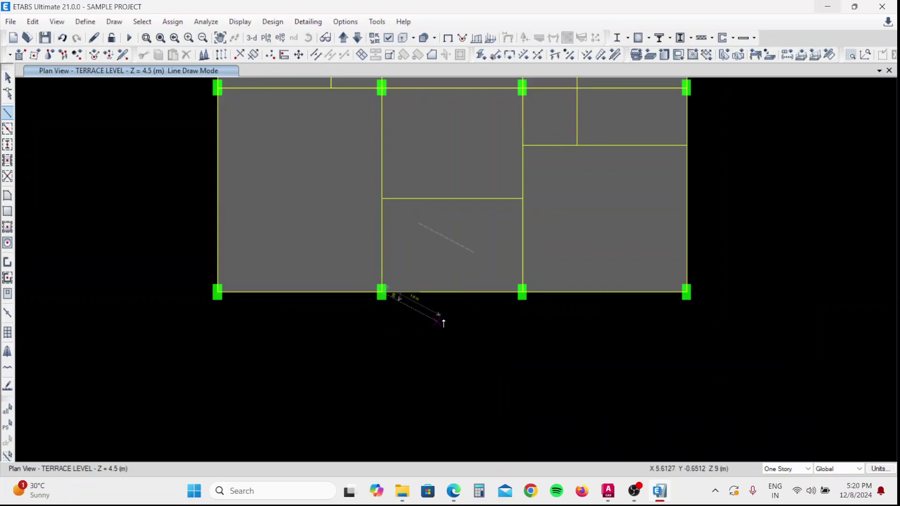
click(524, 293)
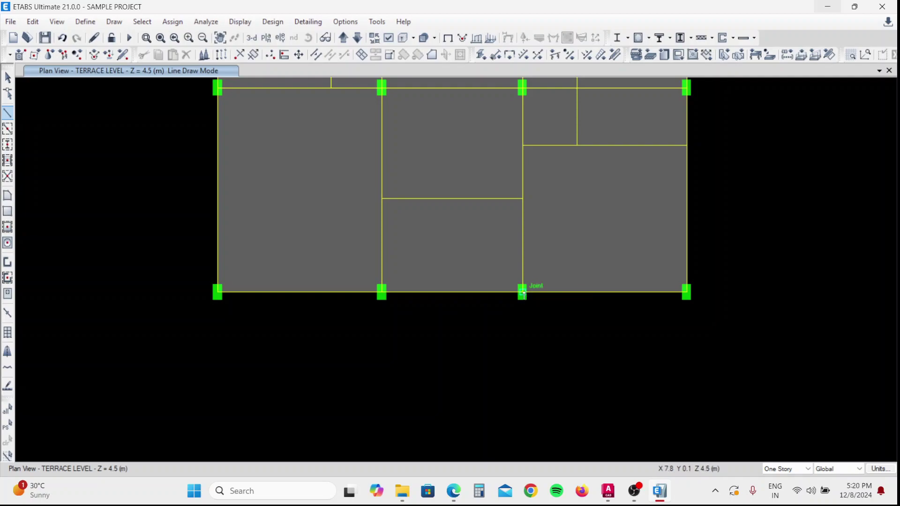
click(383, 293)
right_click(434, 331)
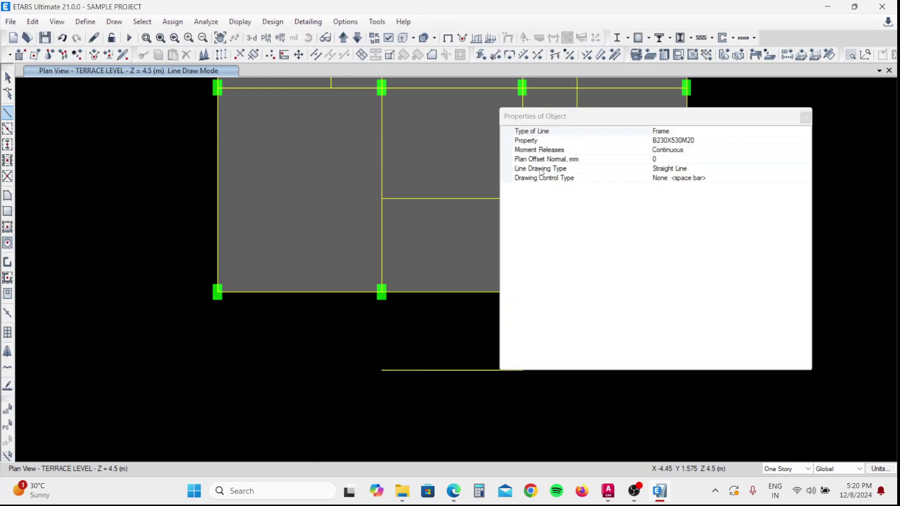
- With zero plan offset, draw two B230X530M20 side beams joining the porch beam's ends to the middle front columns
click(805, 118)
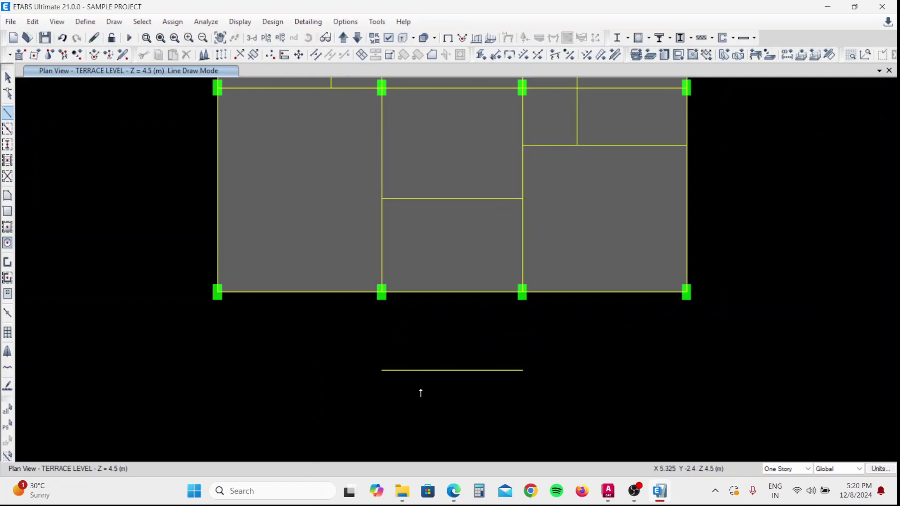
click(381, 371)
click(382, 293)
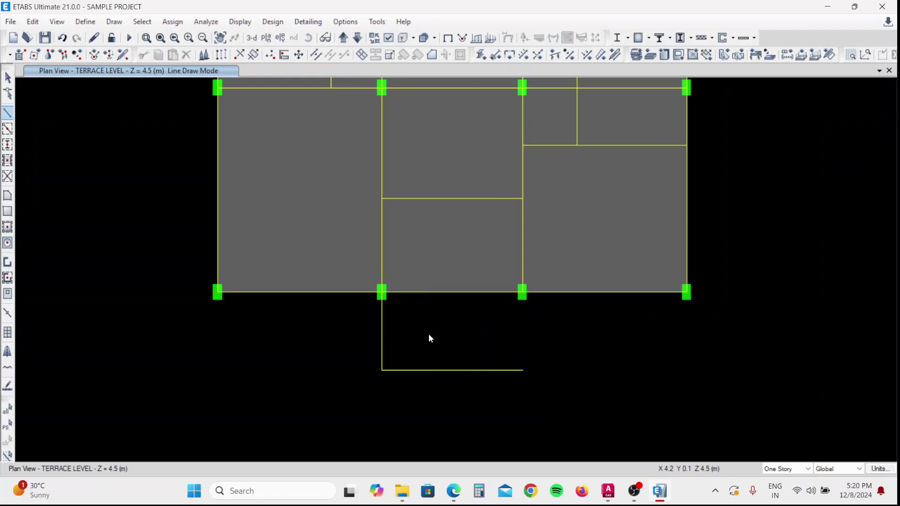
click(522, 294)
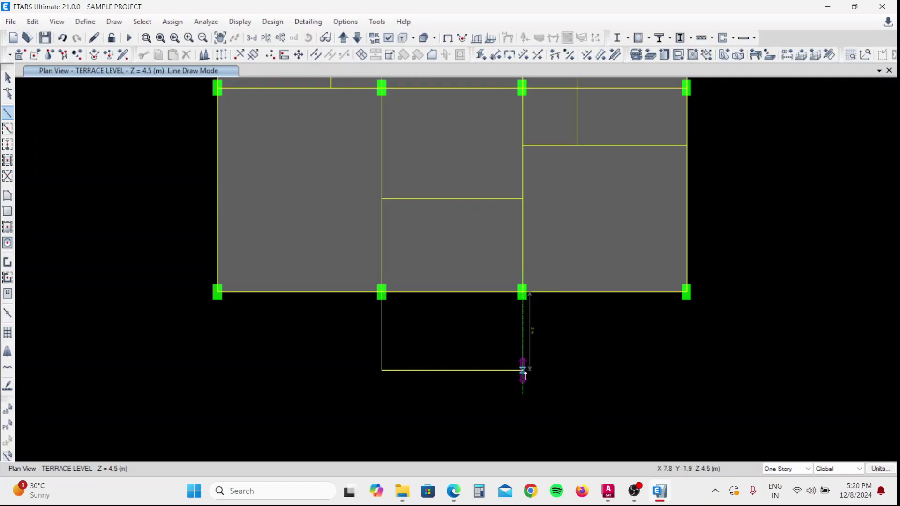
double_click(524, 370)
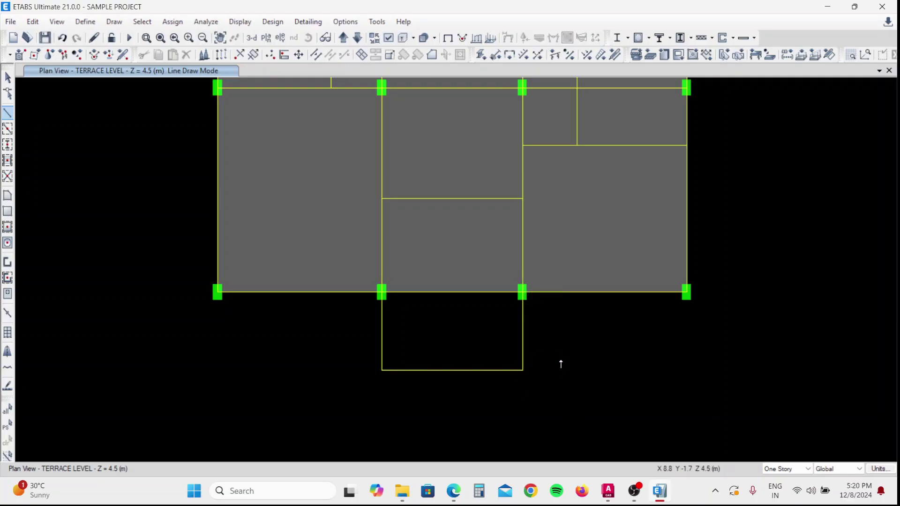
key(Escape)
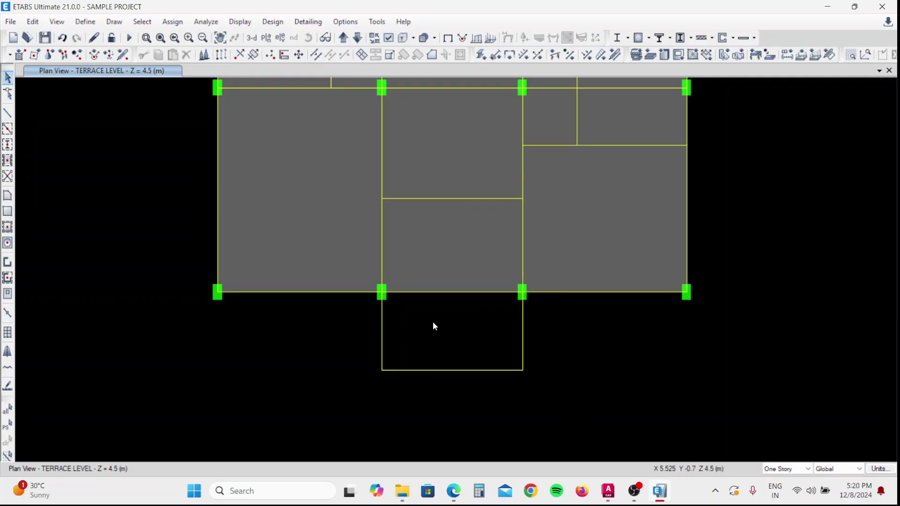
- Draw an S125 slab over the porch bay through its four corners
click(8, 196)
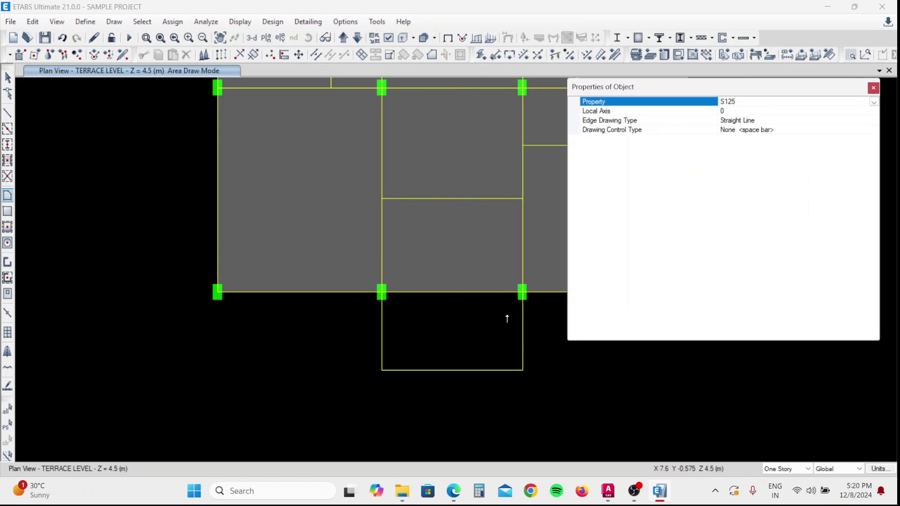
click(382, 293)
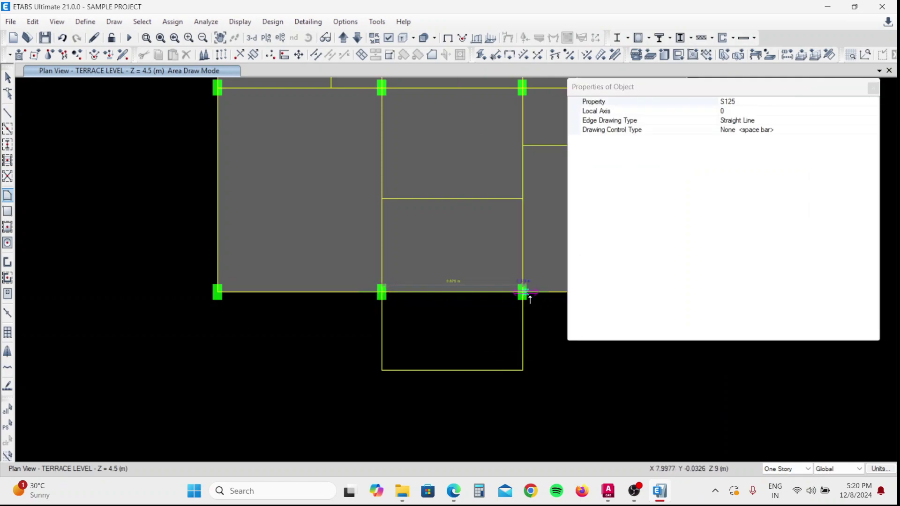
click(522, 294)
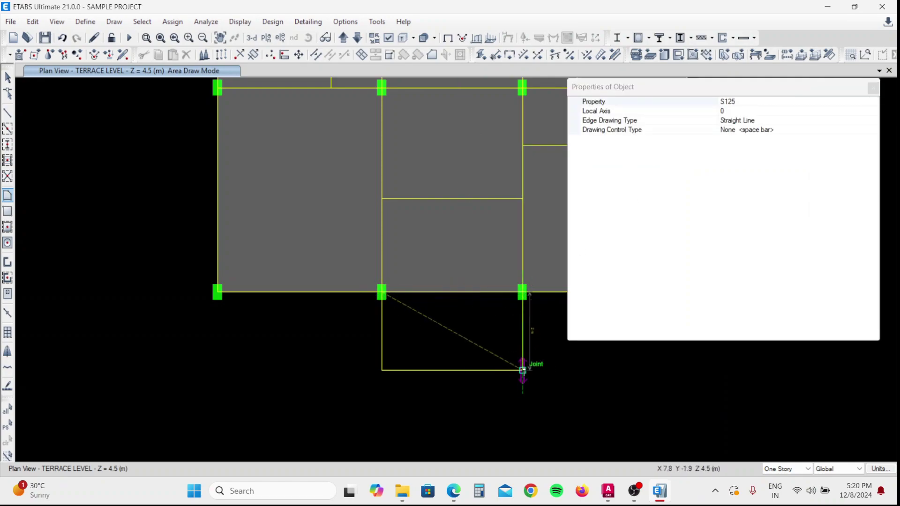
click(522, 370)
click(381, 371)
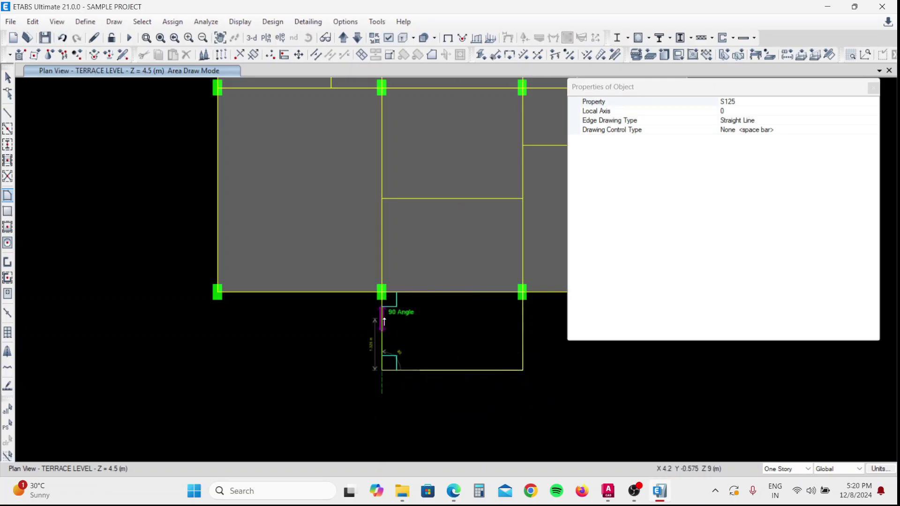
click(382, 295)
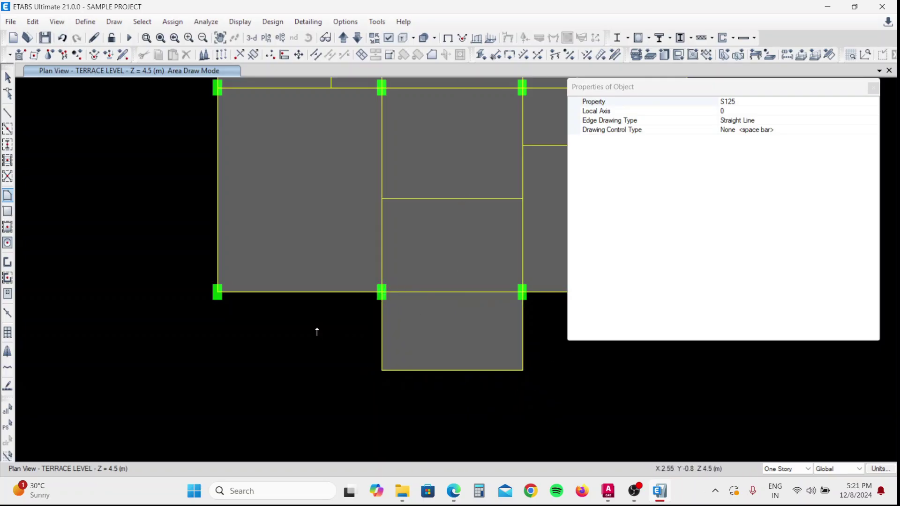
key(Escape)
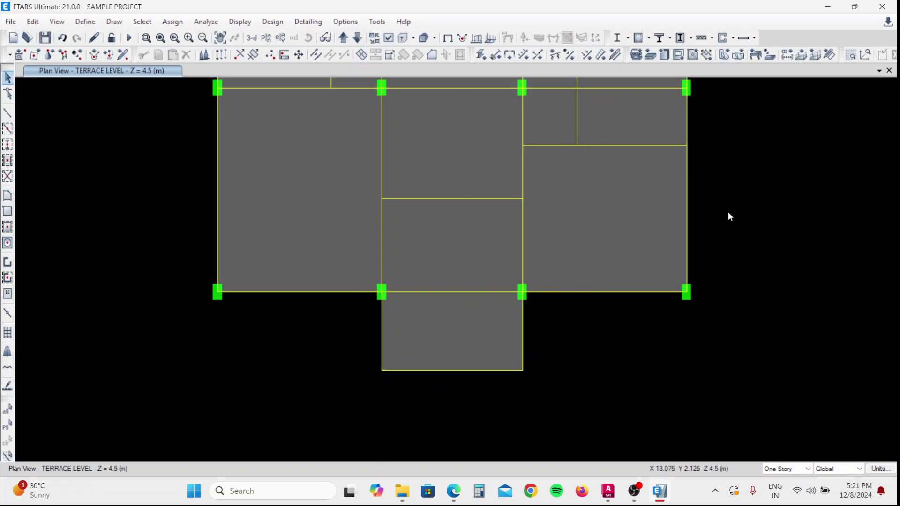
- Check the whole model in a 3-D view from another angle and open the GROUND FLOOR plan view
click(252, 37)
middle_drag(558, 328, 566, 300)
mouse_move(514, 288)
shift+middle_down()
mouse_move(247, 257)
mouse_move(477, 307)
mouse_move(585, 297)
mouse_move(644, 255)
mouse_move(569, 278)
mouse_move(272, 261)
mouse_move(612, 283)
mouse_move(374, 288)
mouse_move(373, 277)
mouse_move(392, 272)
mouse_move(420, 317)
mouse_move(648, 311)
mouse_move(561, 307)
mouse_move(627, 286)
mouse_move(623, 297)
mouse_move(374, 321)
shift+middle_up()
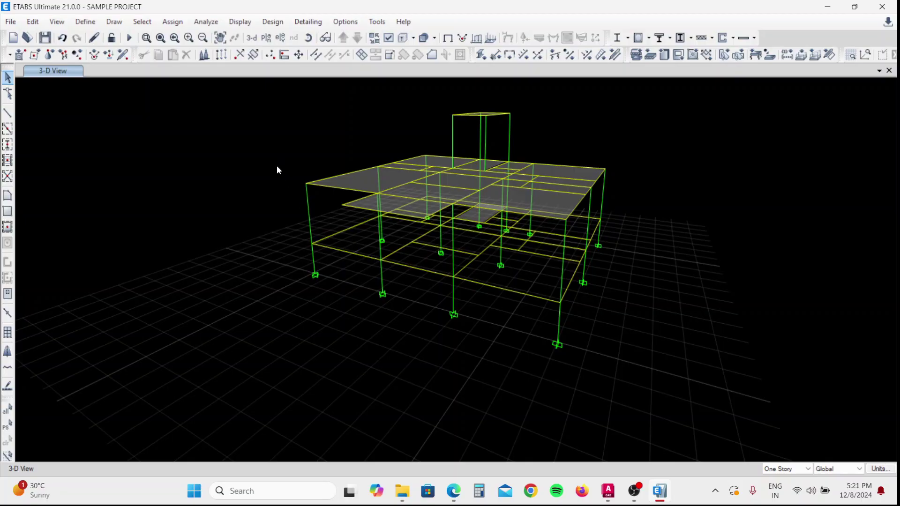
click(265, 37)
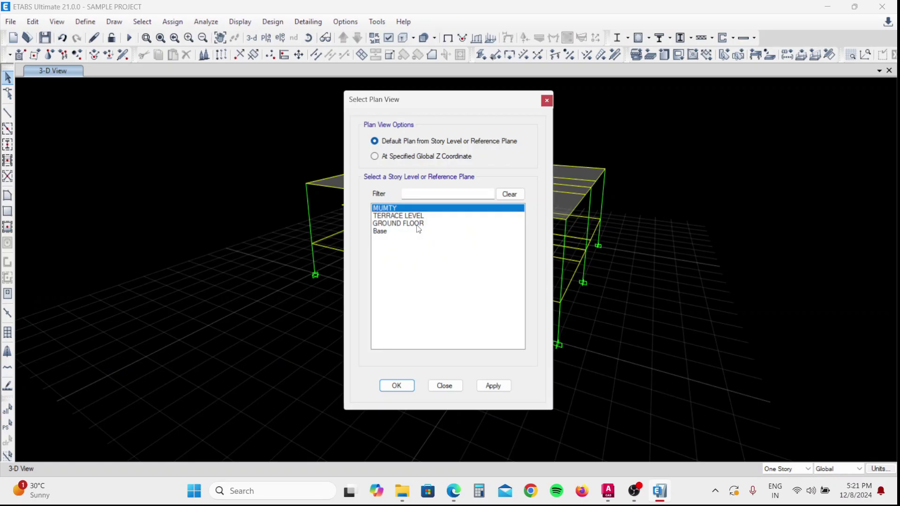
click(412, 223)
click(492, 389)
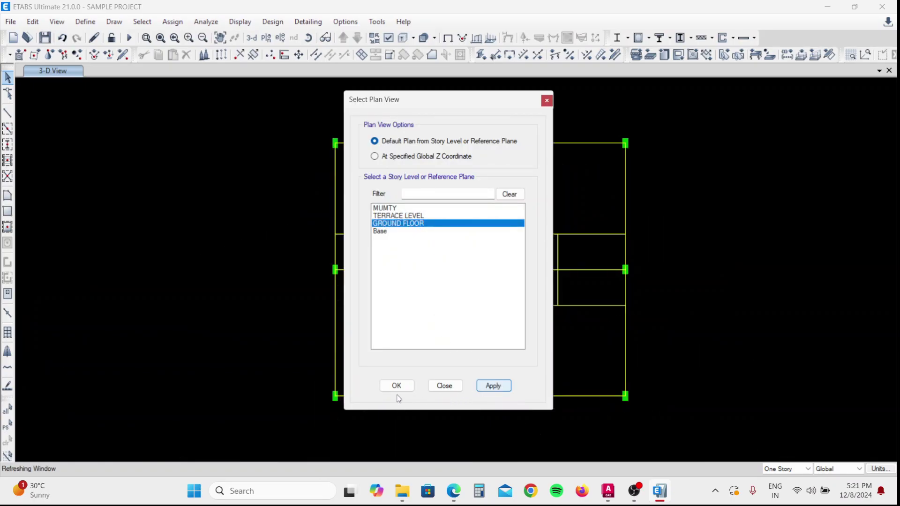
click(403, 385)
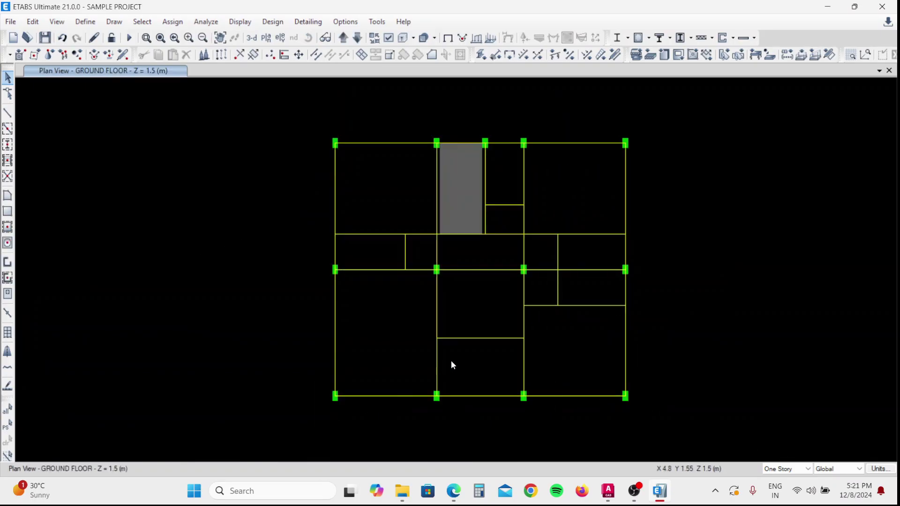
middle_drag(386, 323, 371, 321)
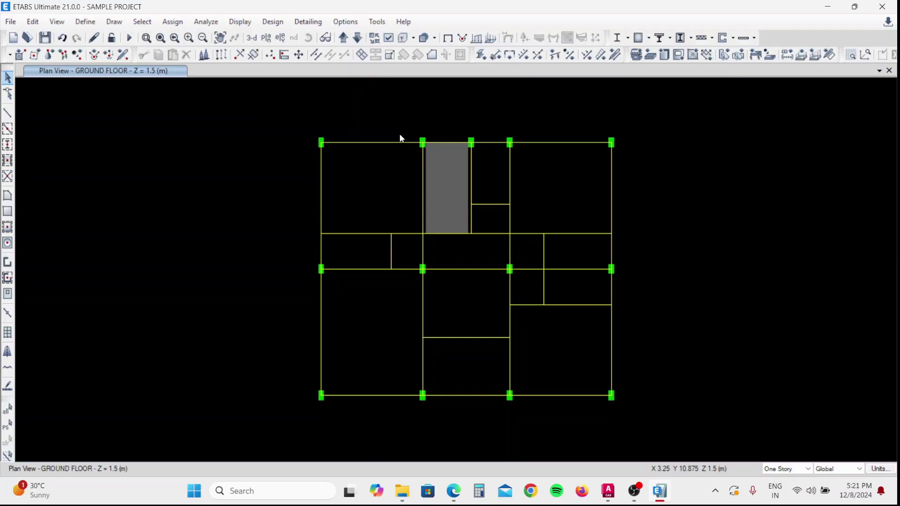
- Calculate the wall line load as 0.2 × 20 × 2.5 in the Calculator and close it
click(479, 492)
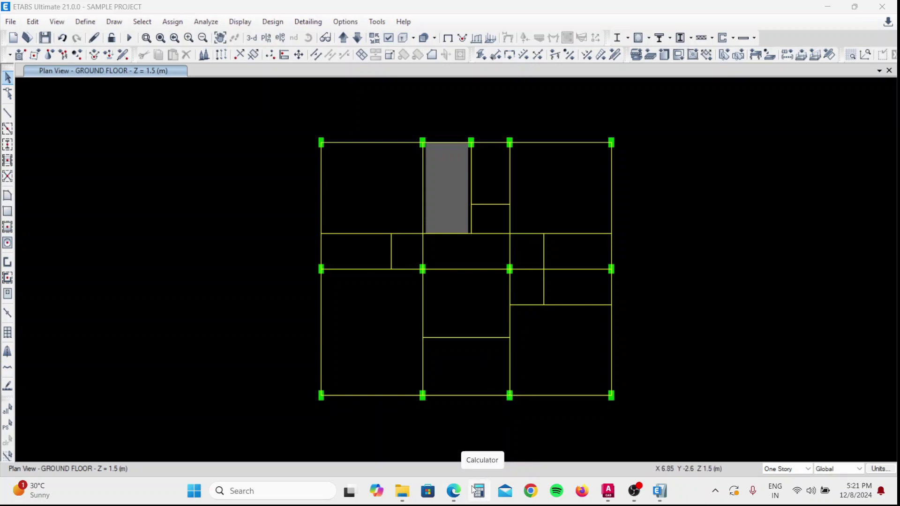
click(481, 497)
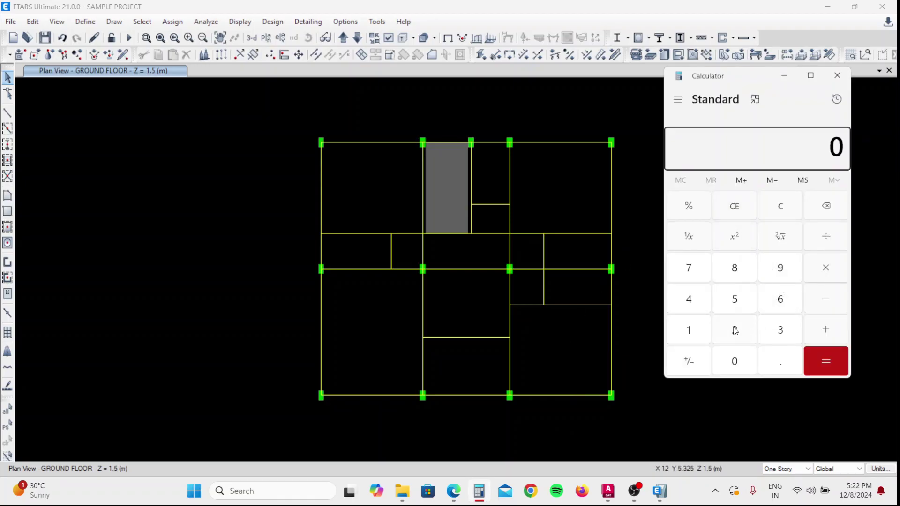
click(780, 362)
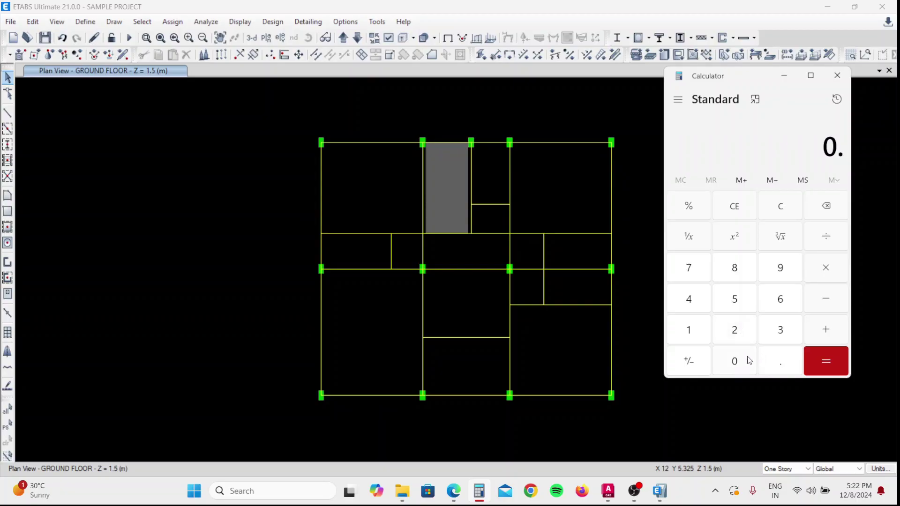
click(737, 331)
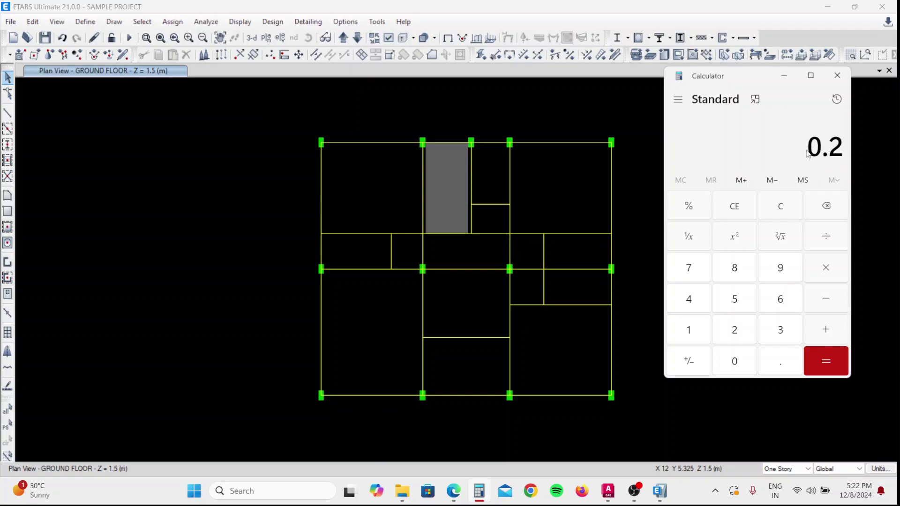
click(826, 268)
click(737, 331)
click(737, 361)
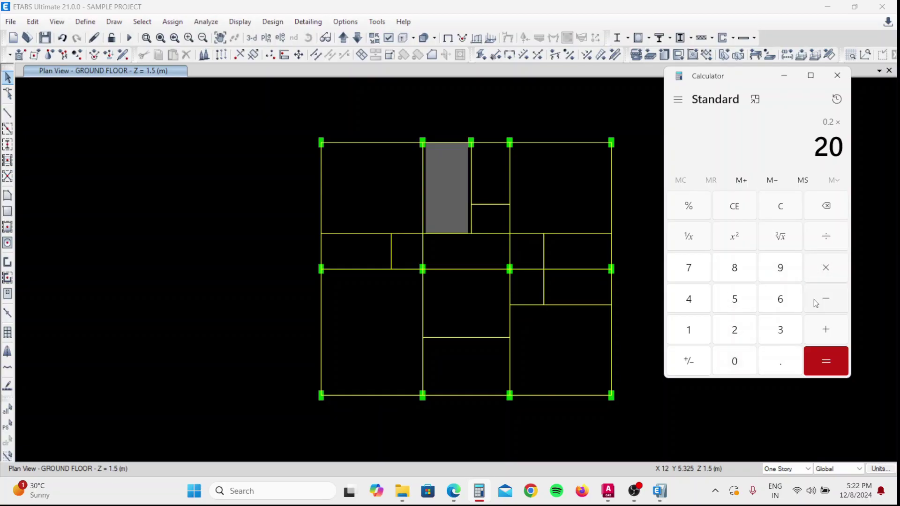
click(826, 268)
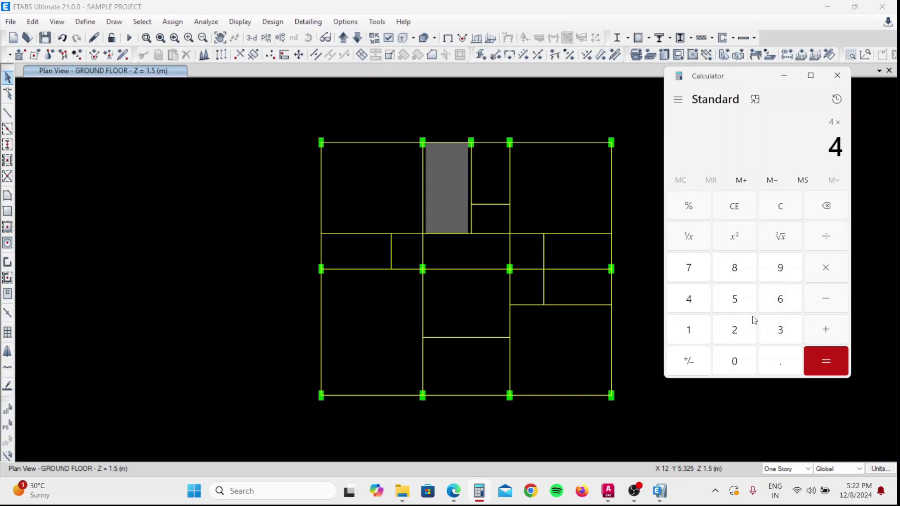
click(732, 330)
click(785, 362)
click(738, 298)
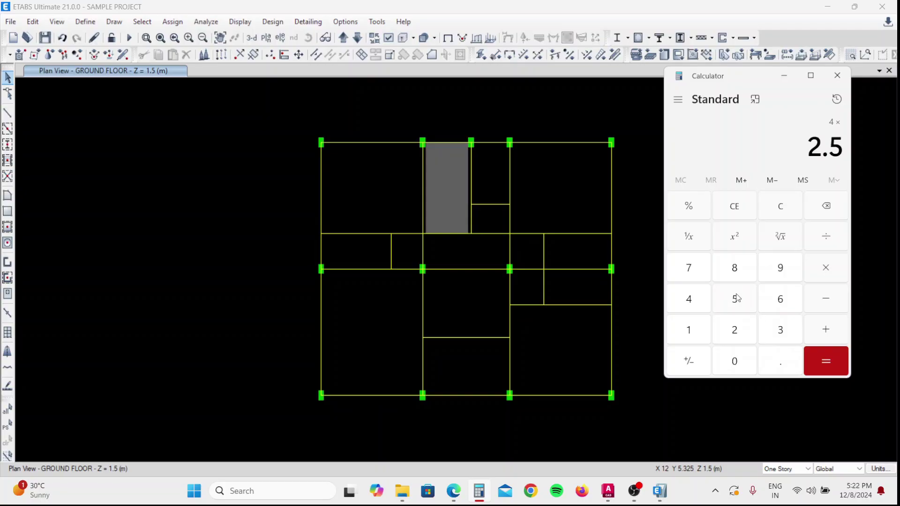
click(828, 365)
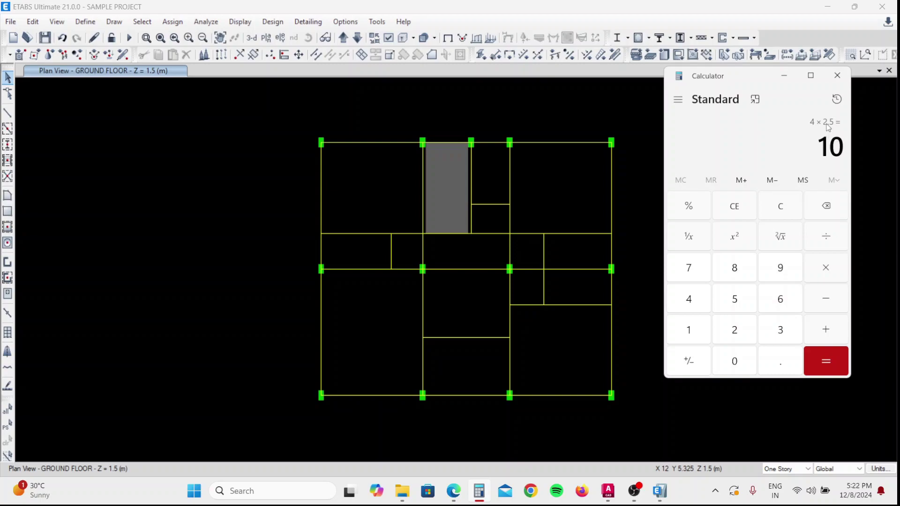
drag(745, 76, 714, 86)
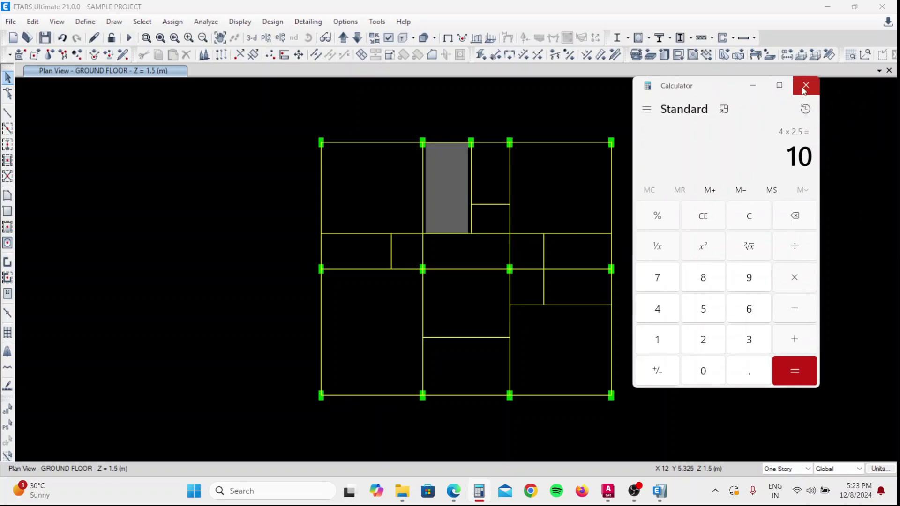
click(804, 89)
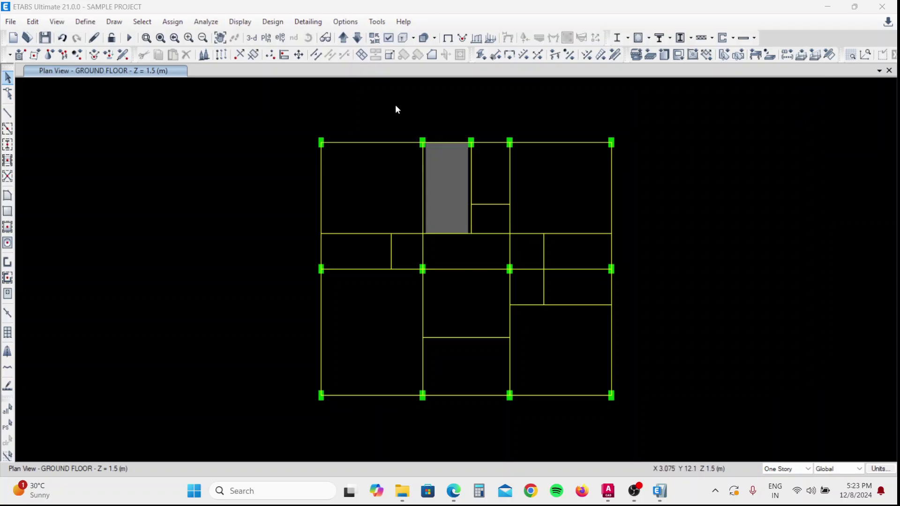
- Assign a 10 kN/m uniform DEAD gravity load to all ground-floor beams except the two horizontal beam lines crossing the middle of the plan
click(361, 142)
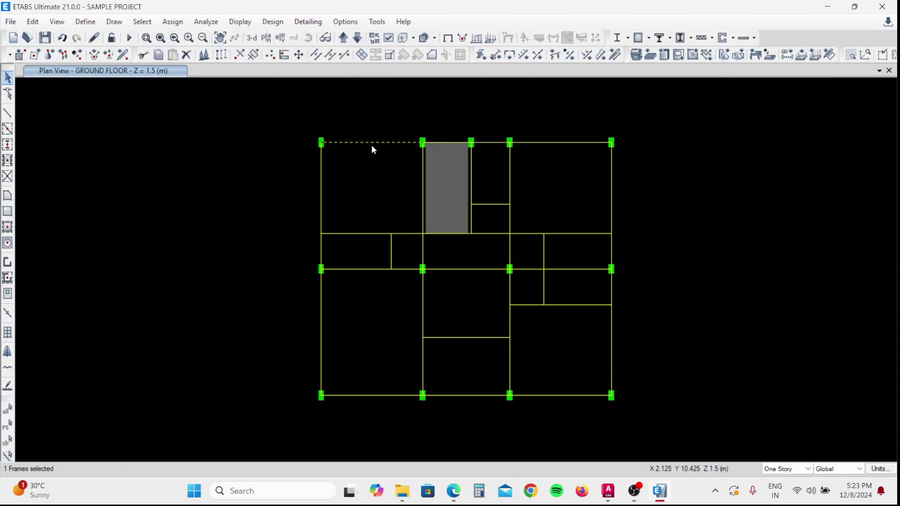
click(442, 142)
click(491, 143)
click(319, 204)
click(610, 363)
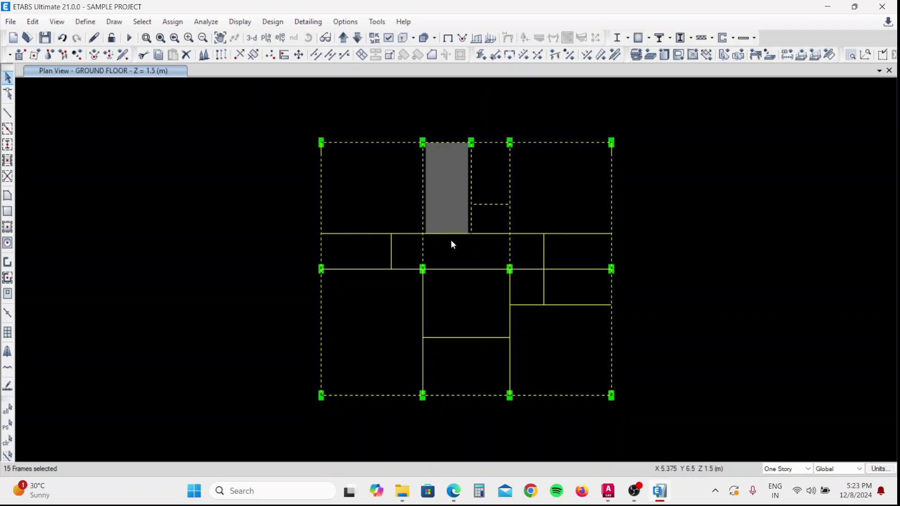
click(423, 314)
click(491, 337)
click(509, 328)
click(576, 305)
click(544, 262)
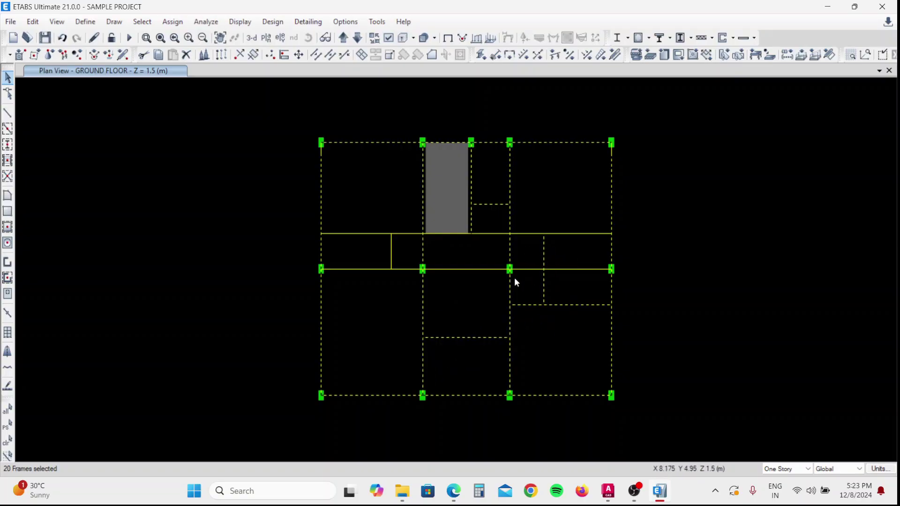
click(391, 258)
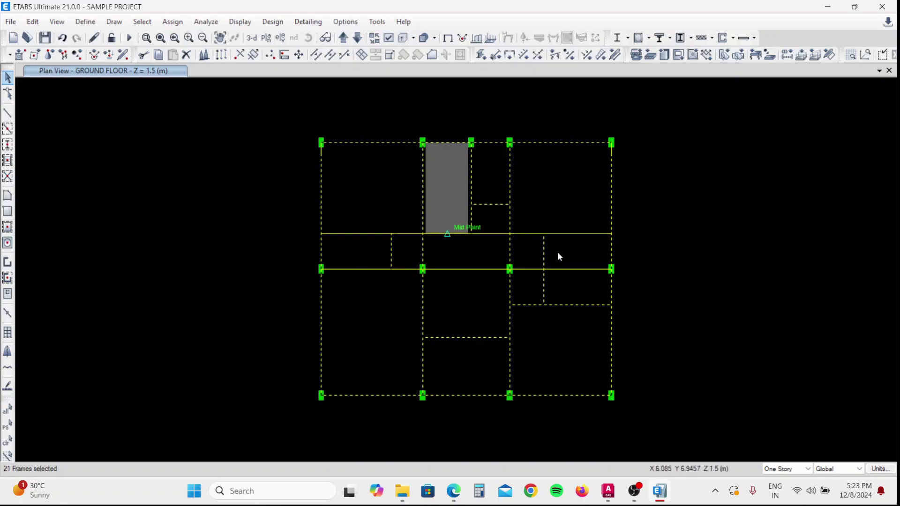
click(174, 20)
mouse_move(209, 137)
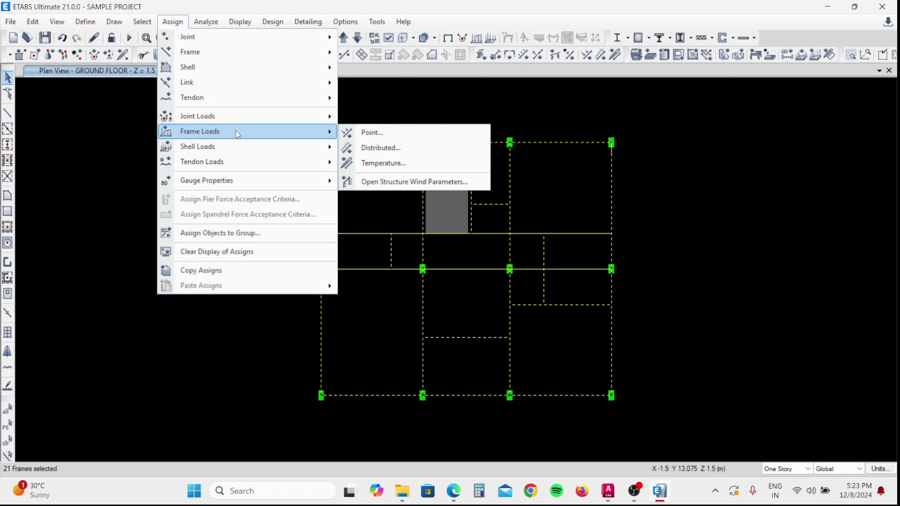
click(384, 151)
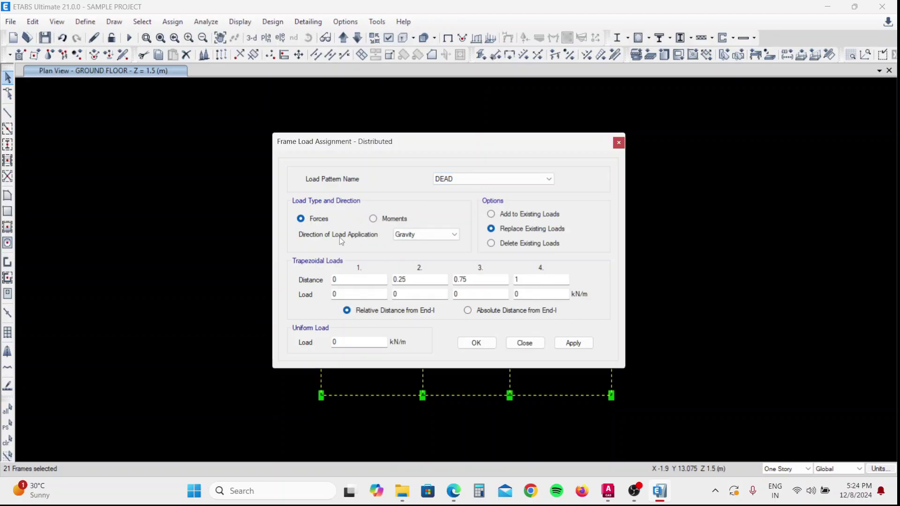
double_click(344, 344)
text(10)
click(573, 343)
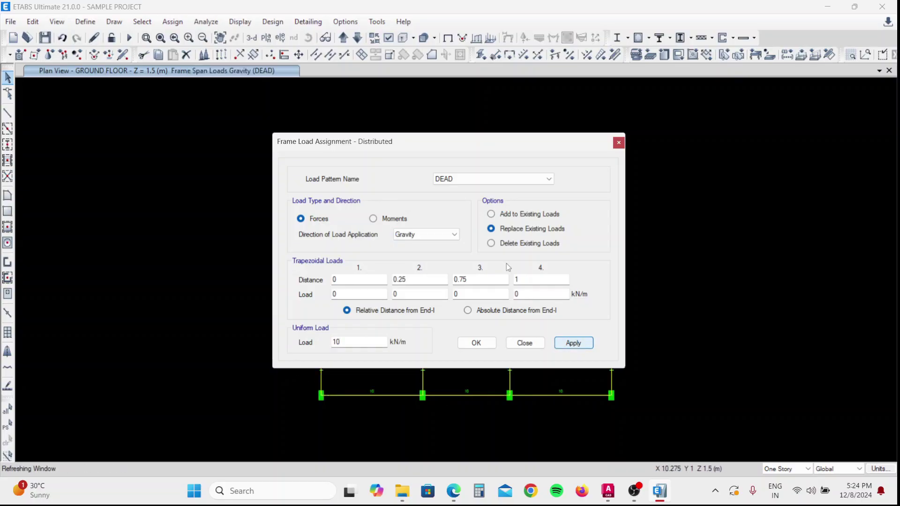
- Divide the full-width beam below the stair slab at its intersections with the two interior vertical beams it crosses
drag(453, 144, 763, 127)
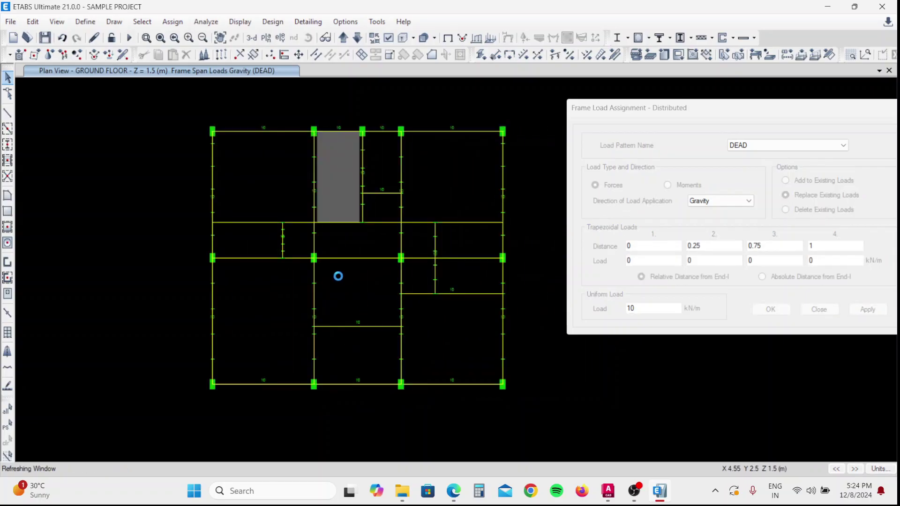
click(252, 221)
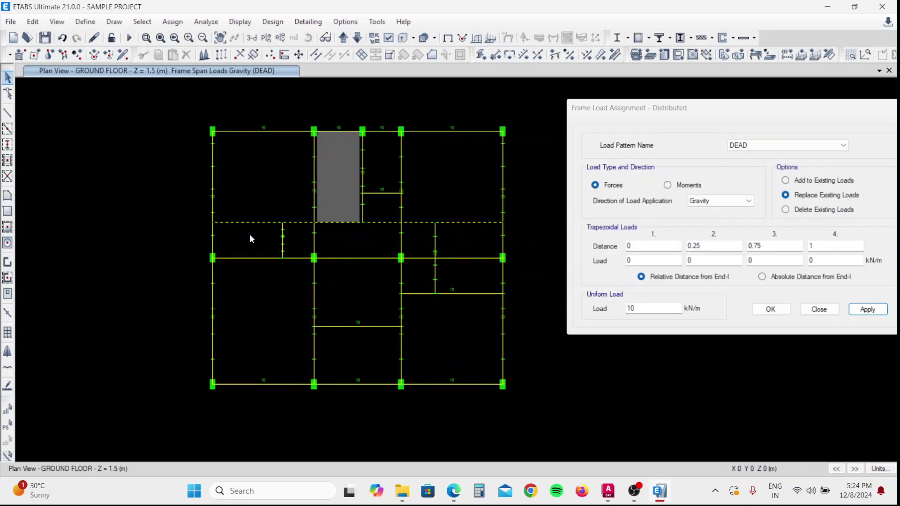
click(313, 207)
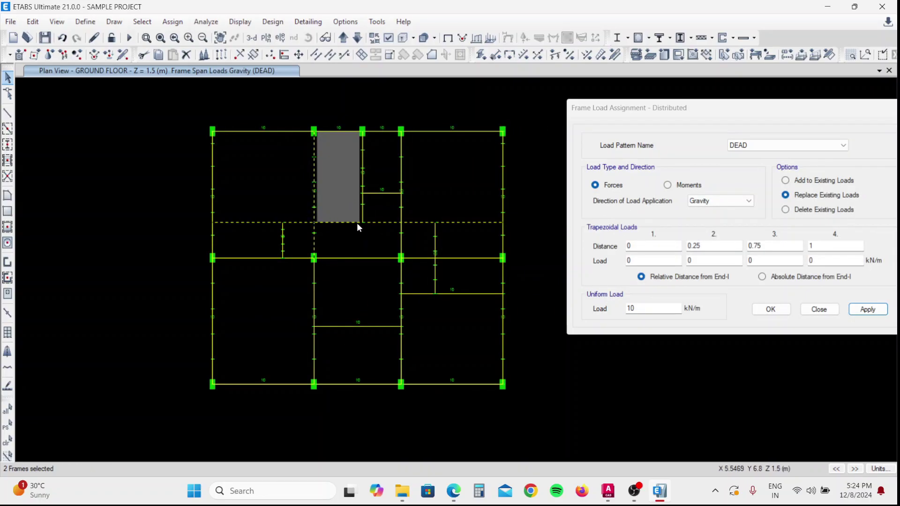
click(401, 214)
click(317, 55)
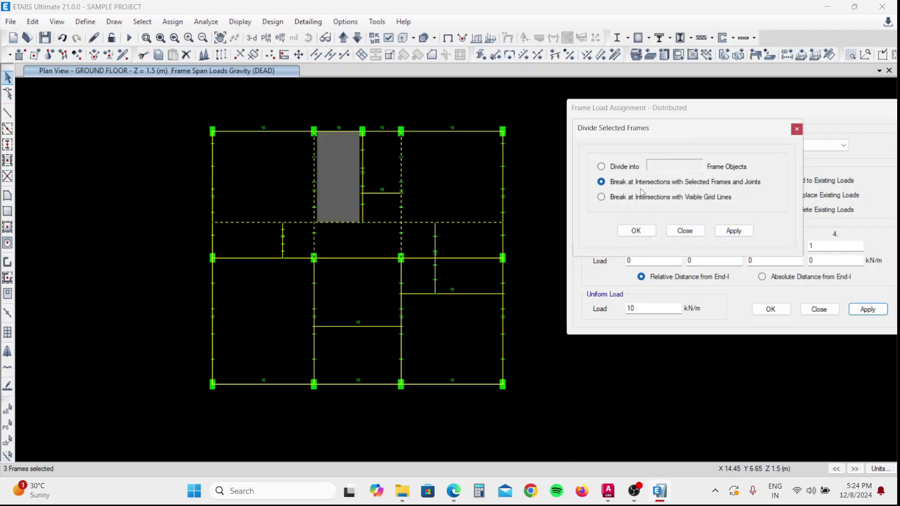
click(735, 232)
click(636, 230)
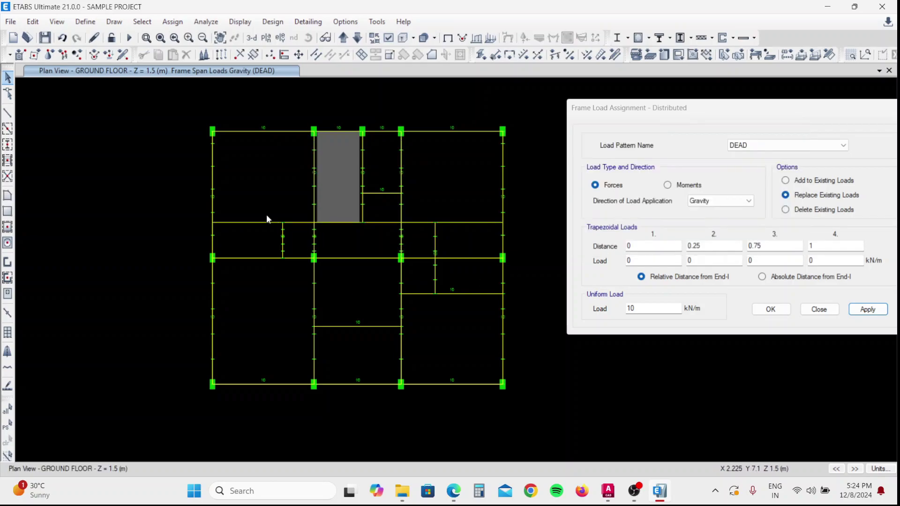
- Assign the 10 kN/m uniform DEAD load to the two outer segments of the divided beam
click(256, 223)
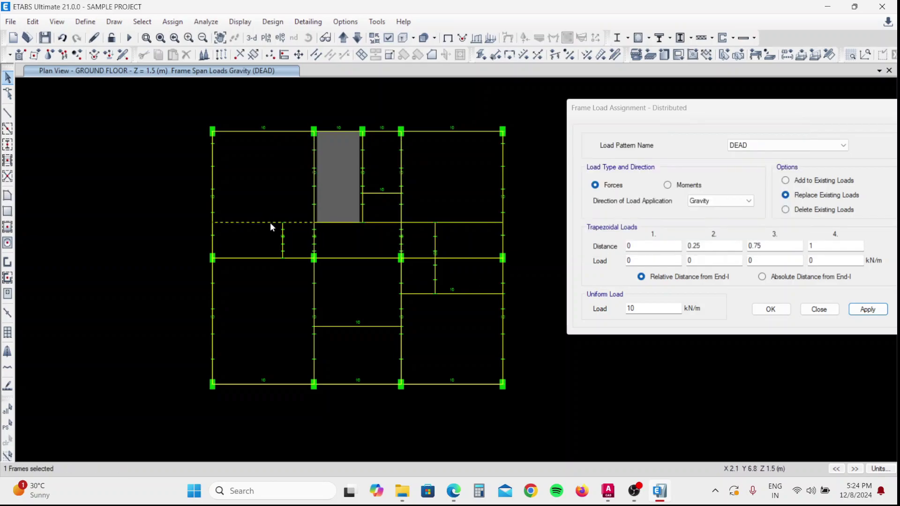
click(467, 223)
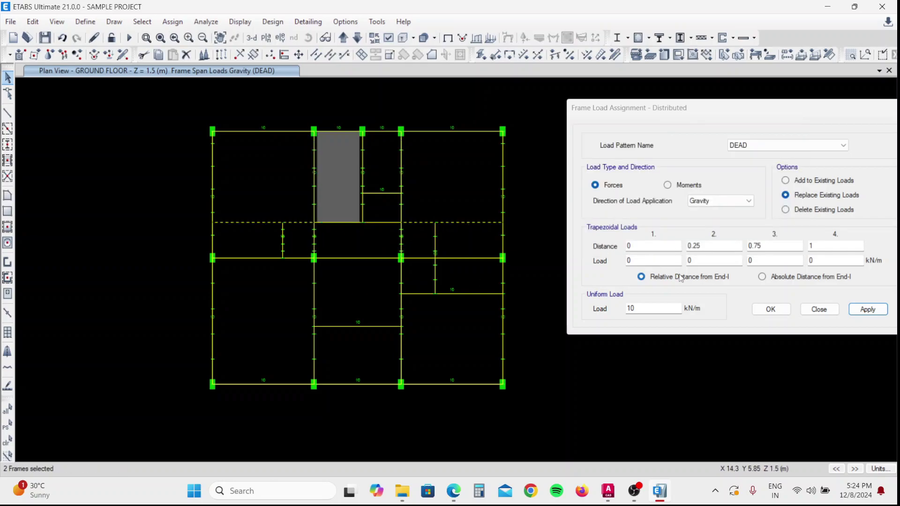
click(867, 310)
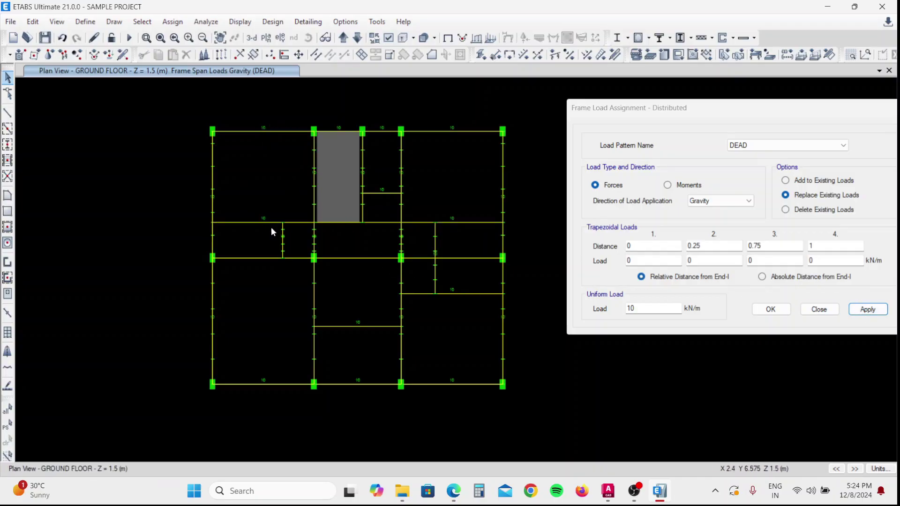
- Set the maximum graphic font size to 9 points in the graphics preferences
click(345, 22)
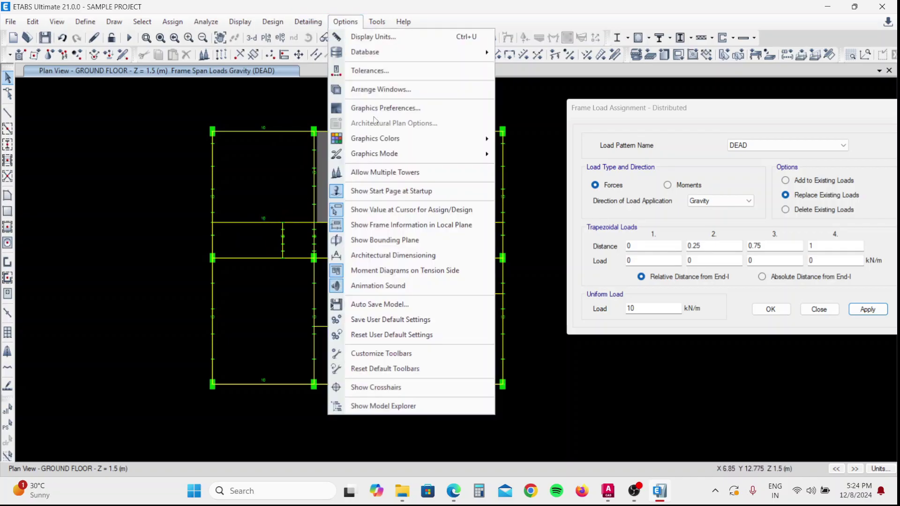
click(406, 110)
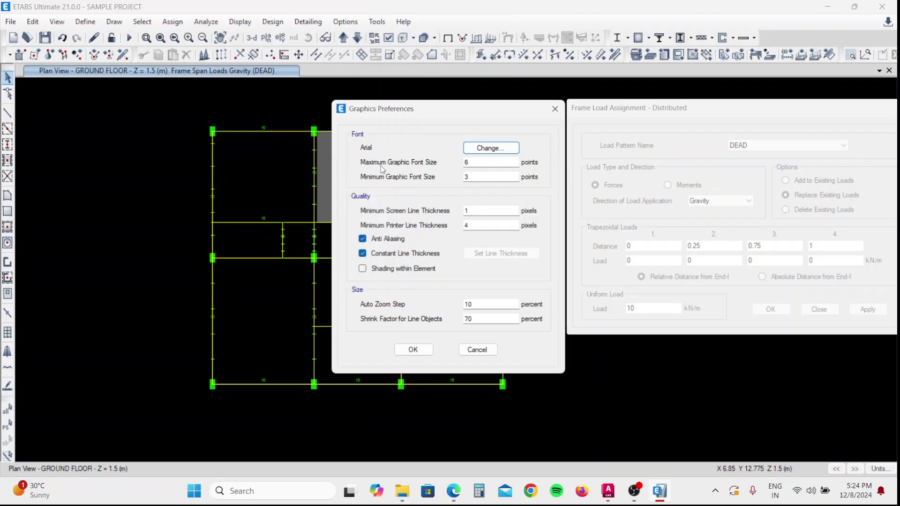
double_click(480, 164)
text(9)
click(413, 350)
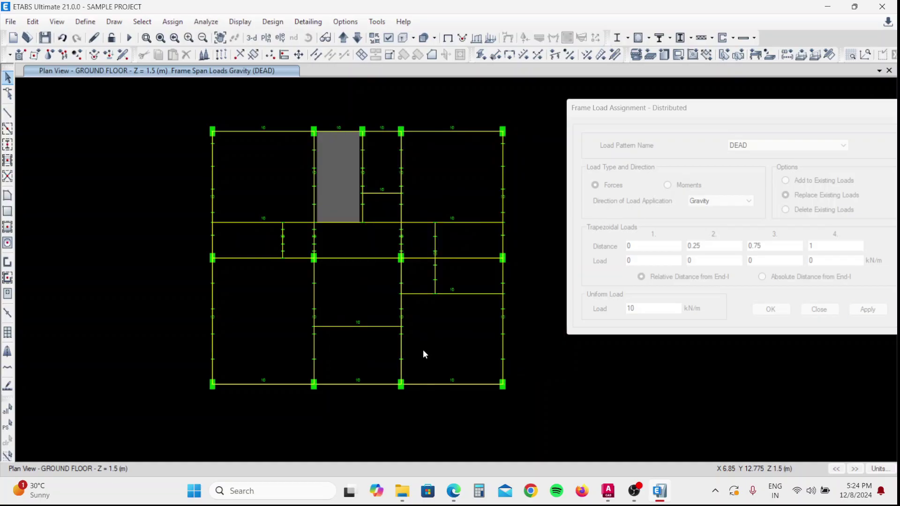
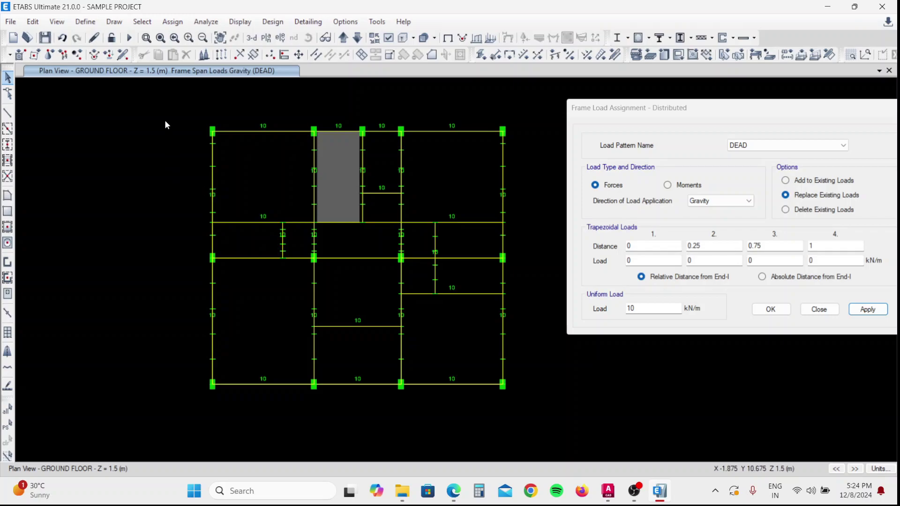
- Bring up the terrace level plan and compute the wall load as 0.15 × 20 × 1 in Calculator
click(342, 37)
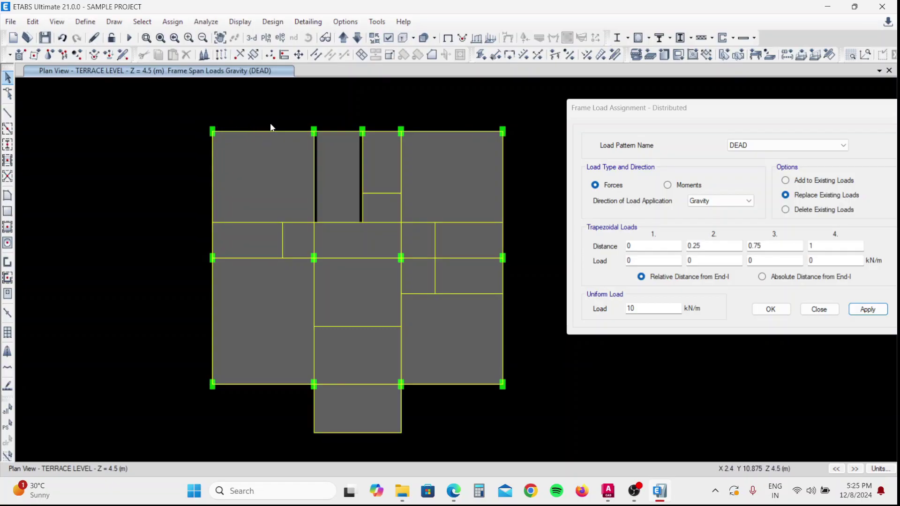
click(478, 491)
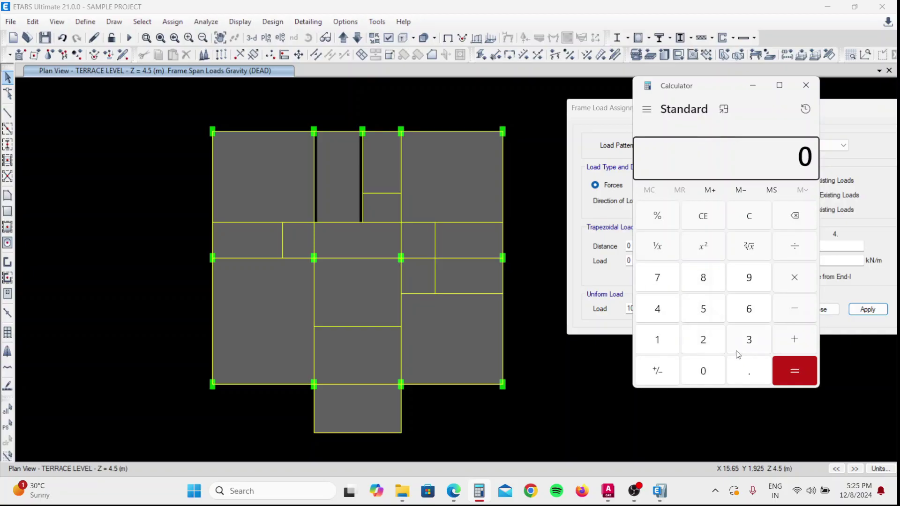
click(748, 371)
click(663, 344)
click(709, 307)
click(793, 277)
click(702, 343)
click(702, 369)
click(794, 277)
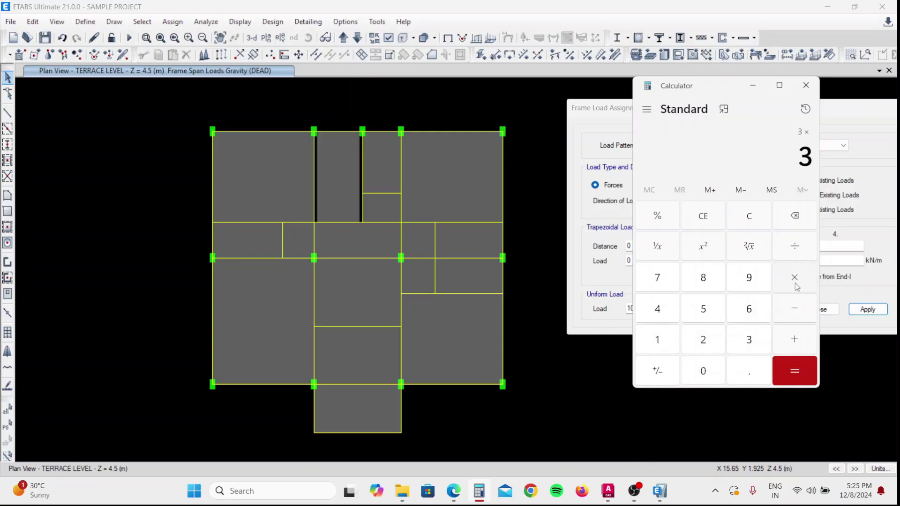
click(664, 342)
click(793, 371)
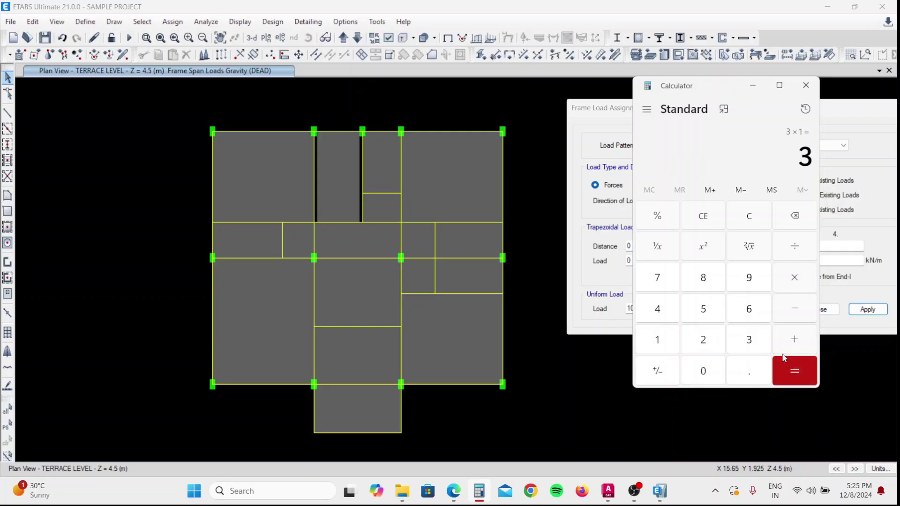
click(806, 85)
- Assign a 3 kN/m uniform DEAD gravity load to the terrace's outer beams, including the projecting bay's three outer edges but excluding the stair bay
click(253, 132)
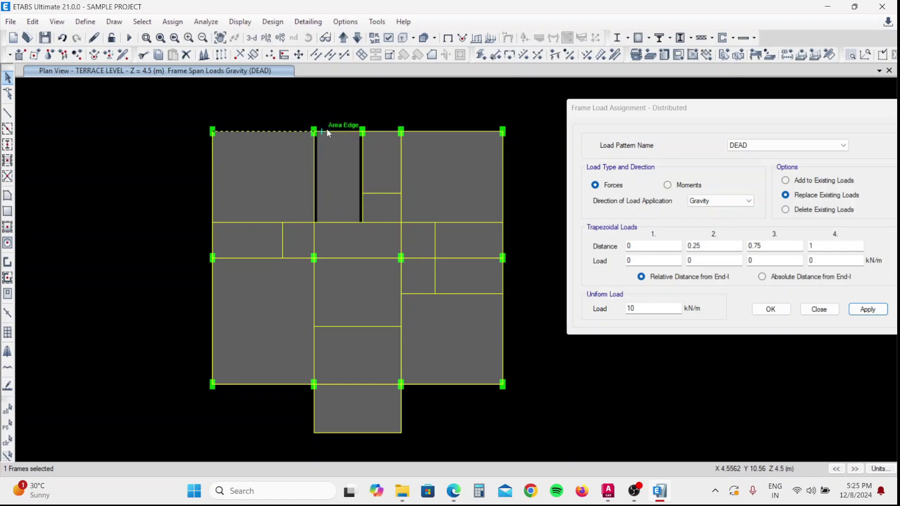
click(382, 131)
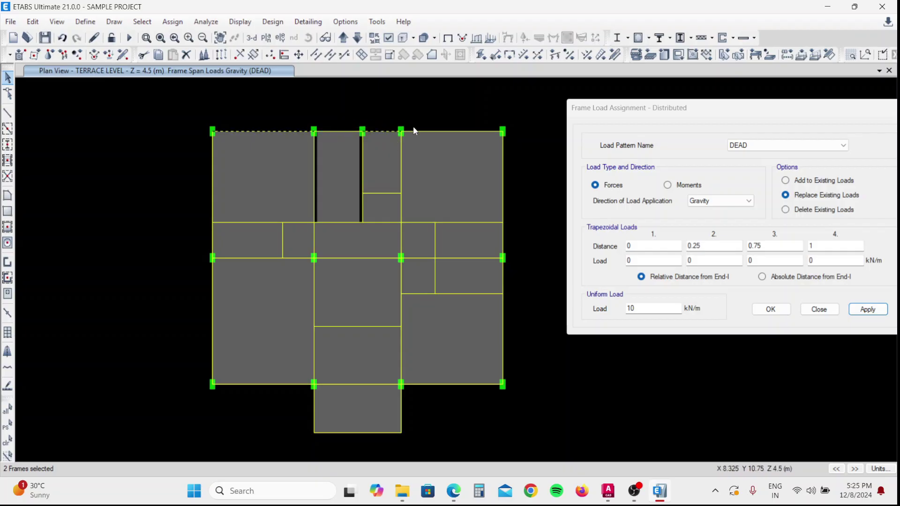
click(214, 173)
click(214, 311)
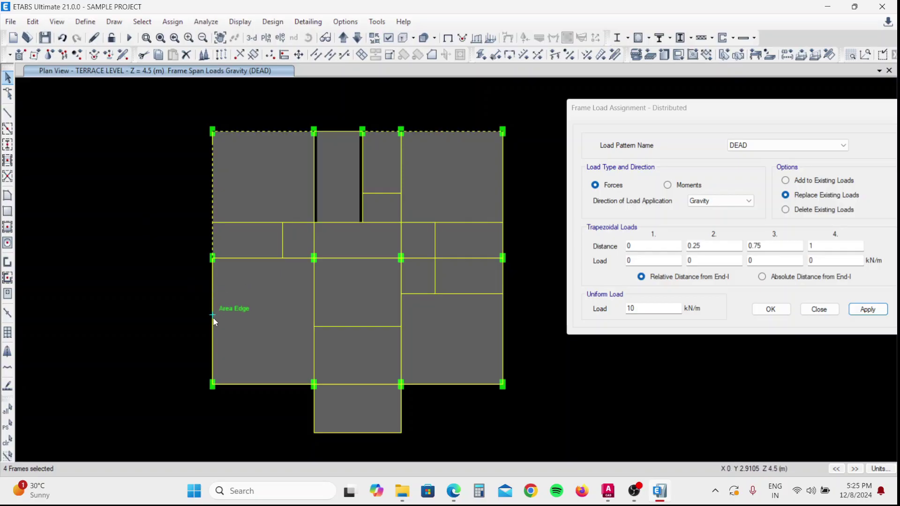
click(263, 384)
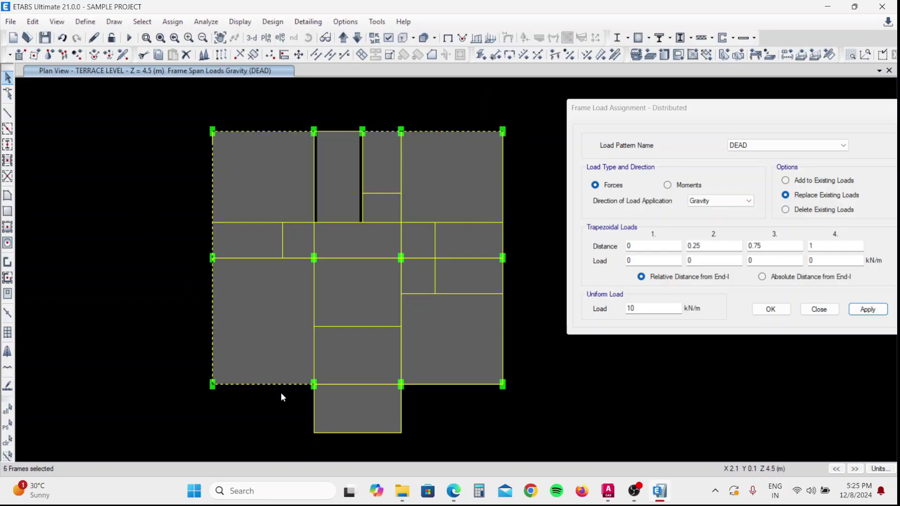
click(314, 407)
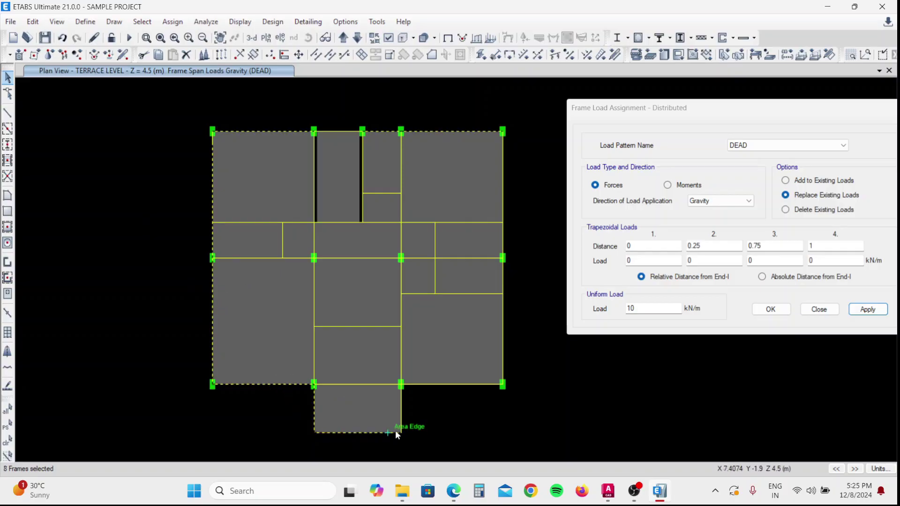
click(400, 415)
click(433, 384)
click(504, 346)
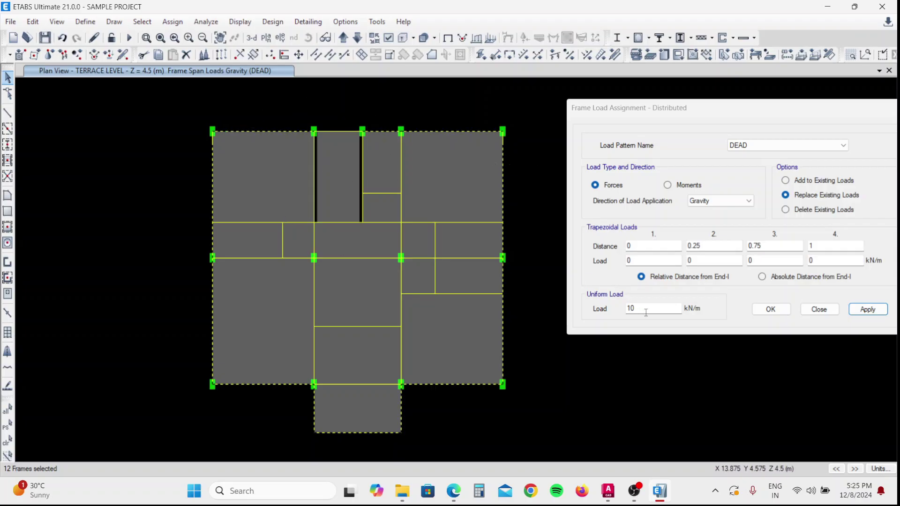
drag(646, 309, 612, 307)
text(3)
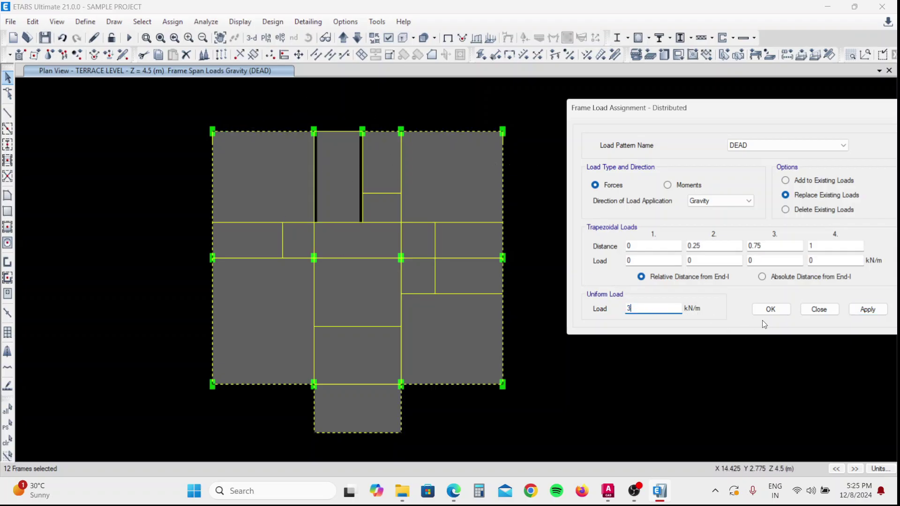
click(866, 310)
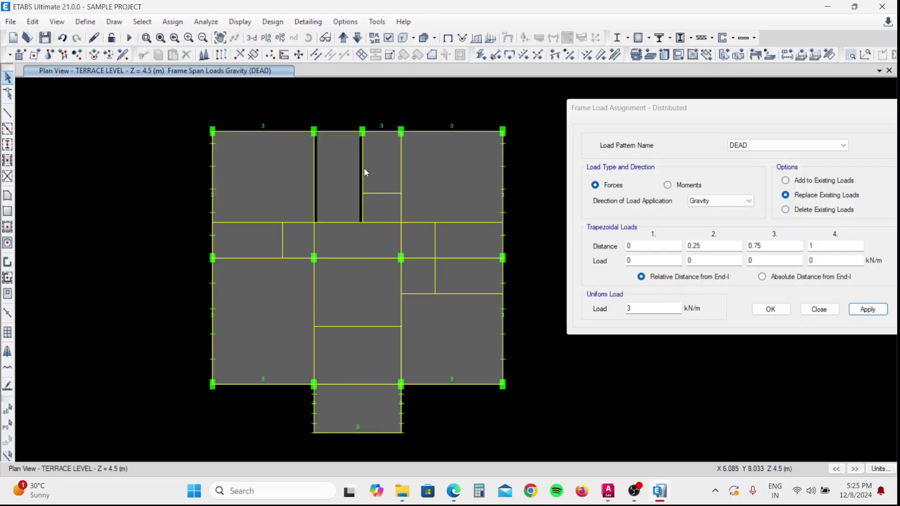
click(333, 133)
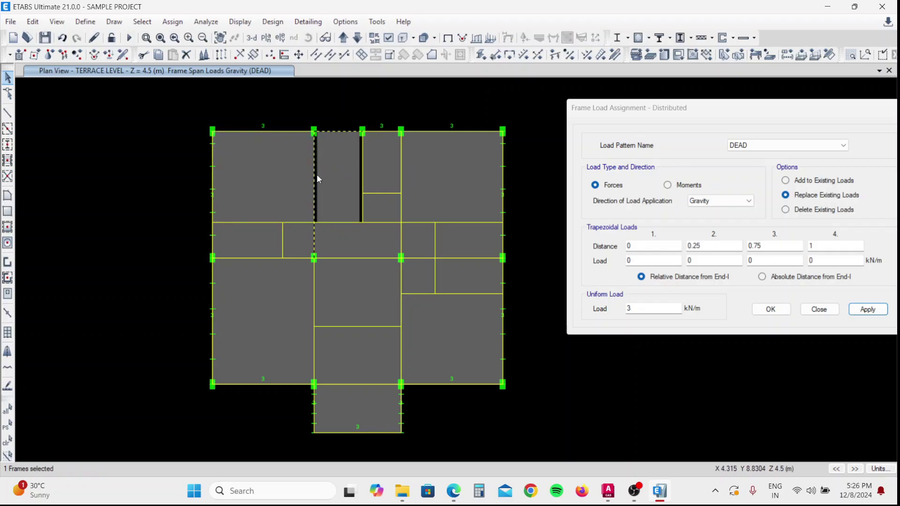
click(332, 222)
key(Escape)
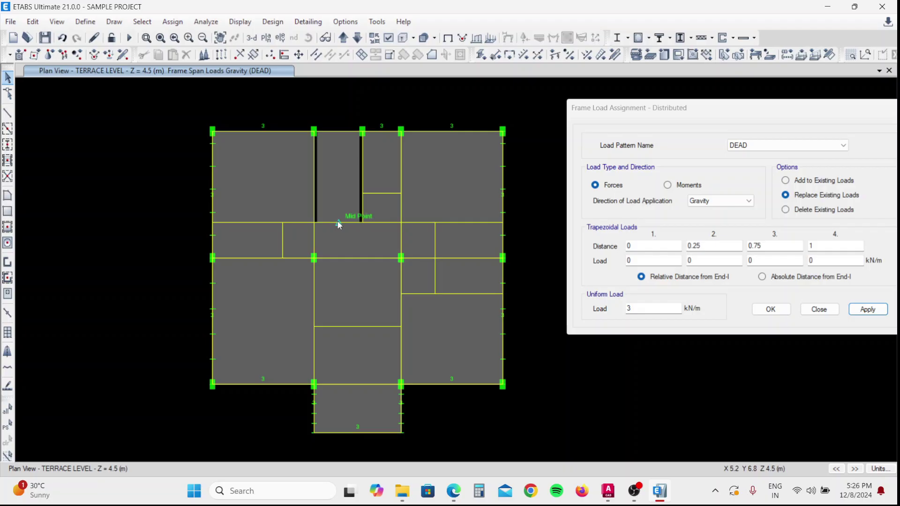
- Assign the 3 kN/m uniform DEAD load to the outer beam above the stair slab on the terrace level
click(338, 130)
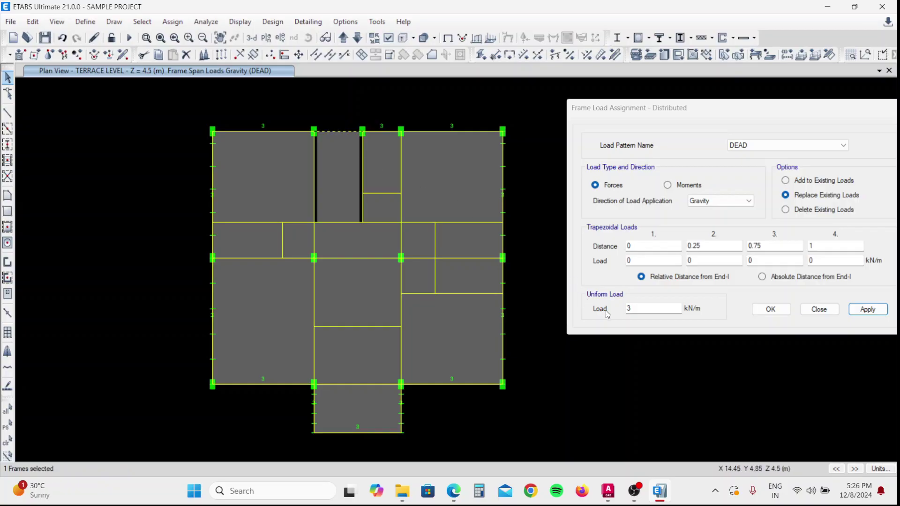
click(867, 309)
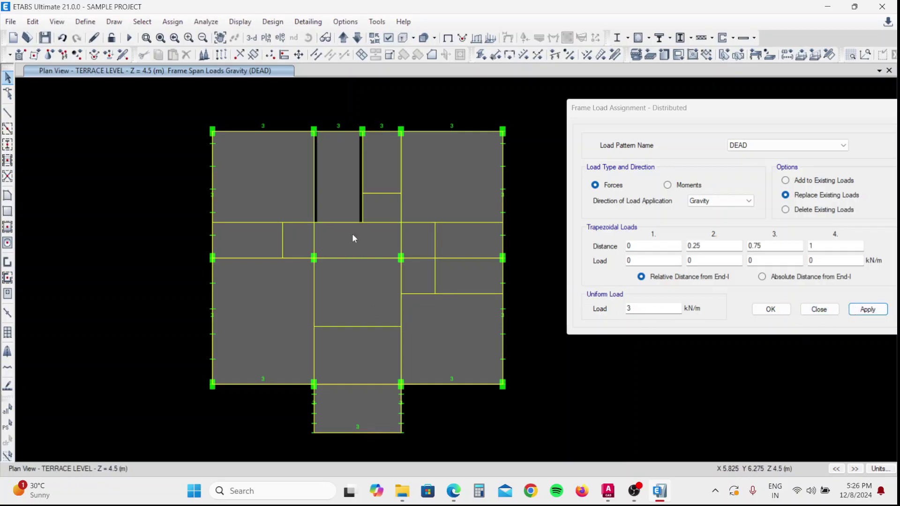
- Divide the full-width terrace beam below the stair slab at its intersections with the two interior vertical beams
click(332, 223)
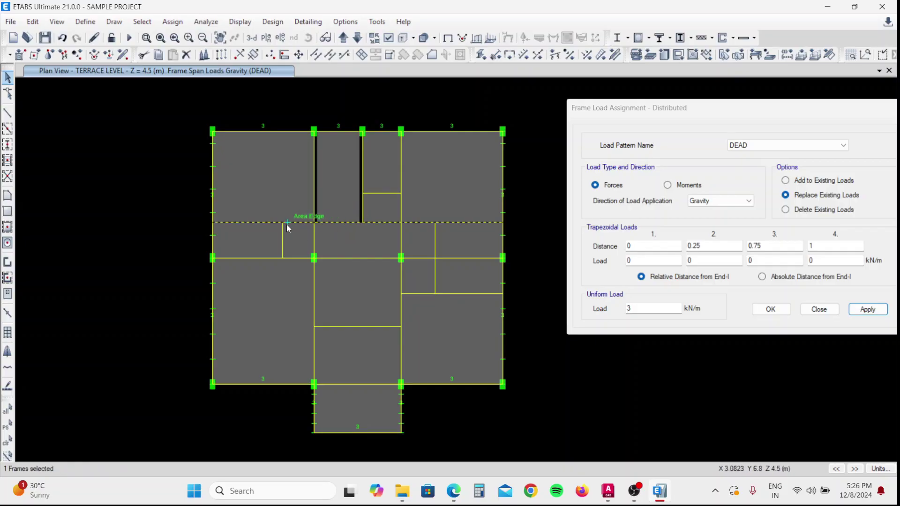
click(313, 180)
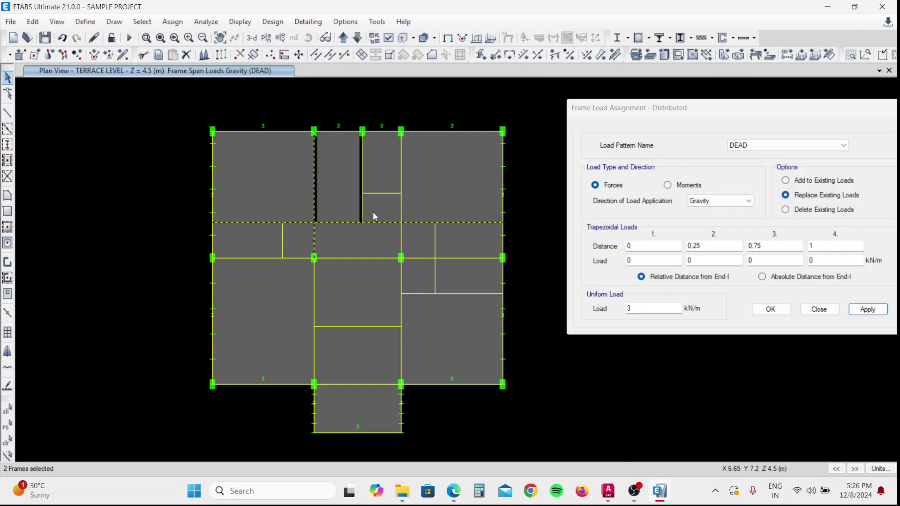
click(399, 207)
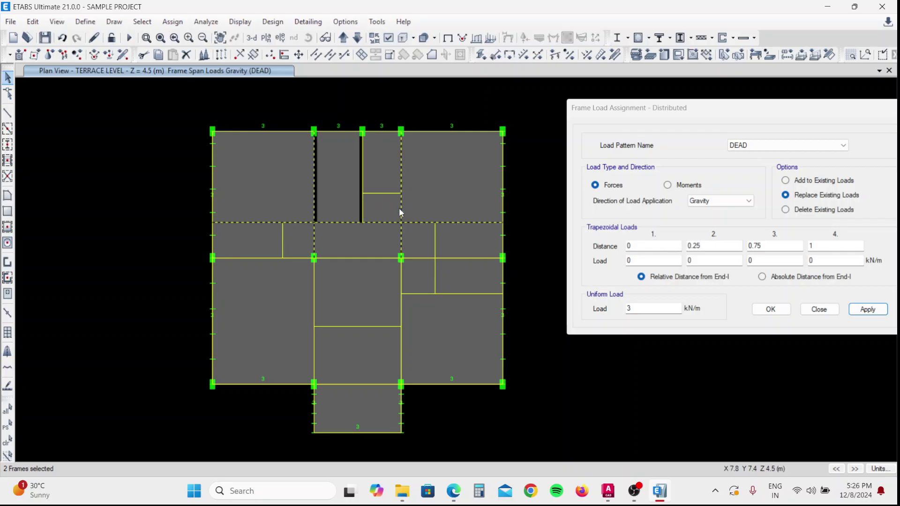
click(316, 55)
click(733, 231)
click(647, 230)
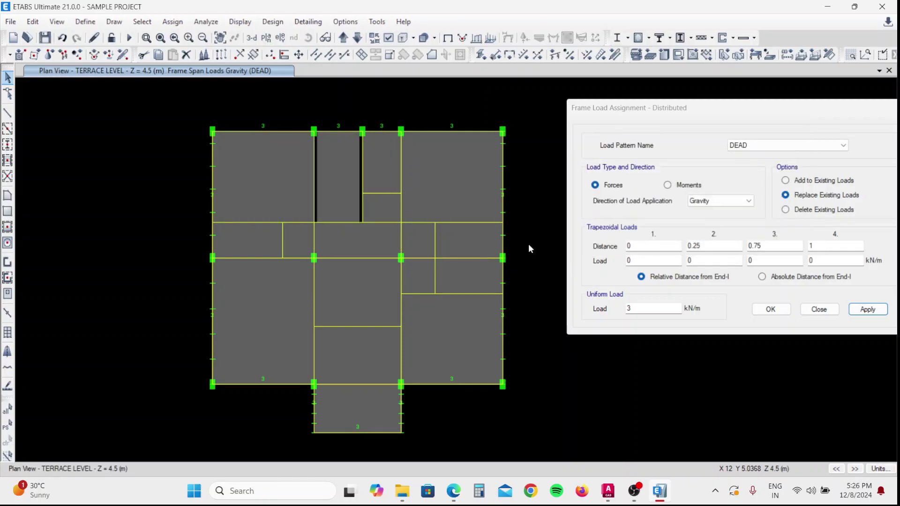
- Assign the 3 kN/m uniform DEAD load to the divided beam's middle segment, using absolute distances with the fourth distance at 2 m
click(329, 222)
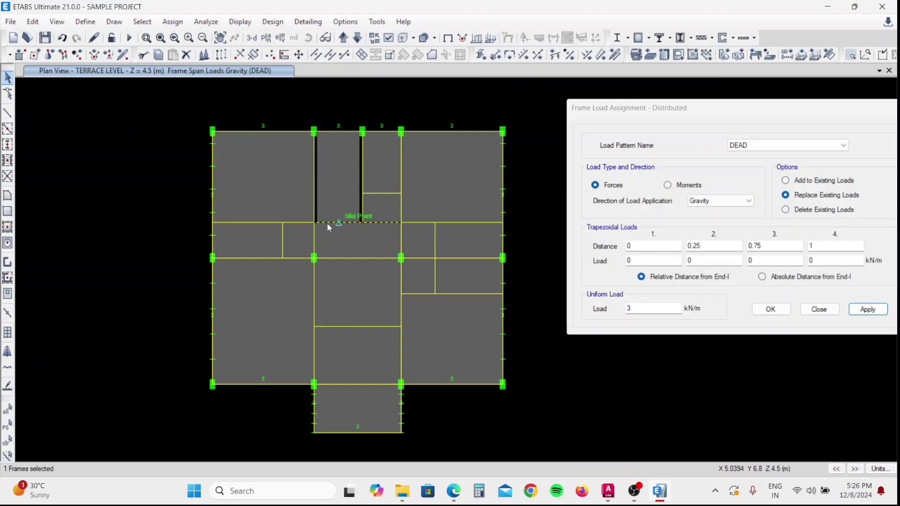
click(867, 309)
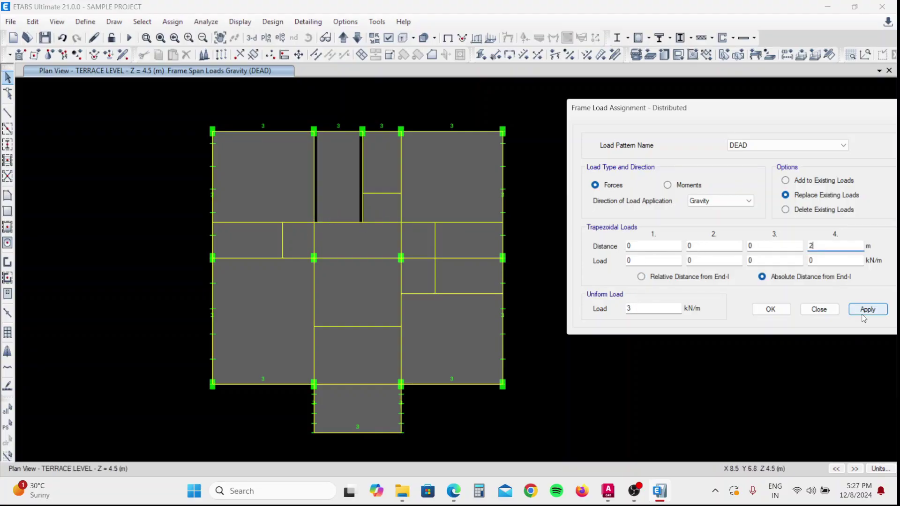
click(866, 310)
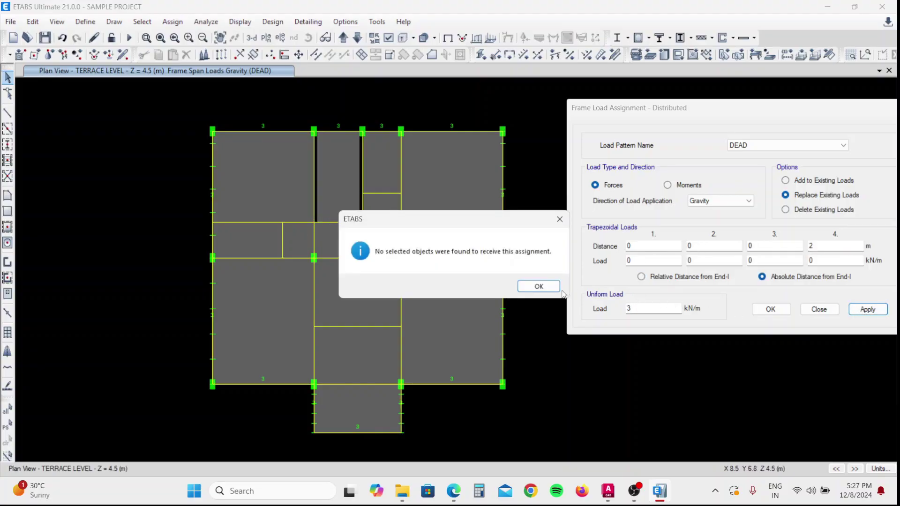
click(539, 286)
click(337, 222)
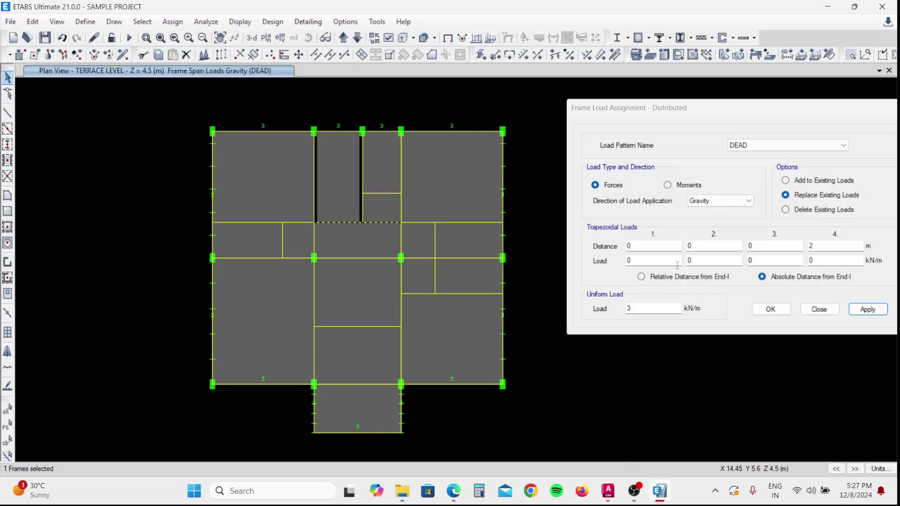
double_click(650, 259)
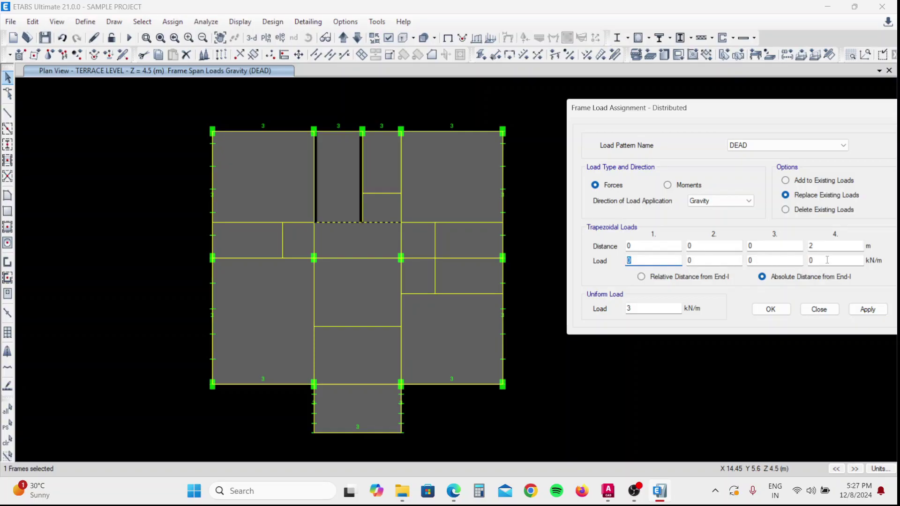
click(867, 309)
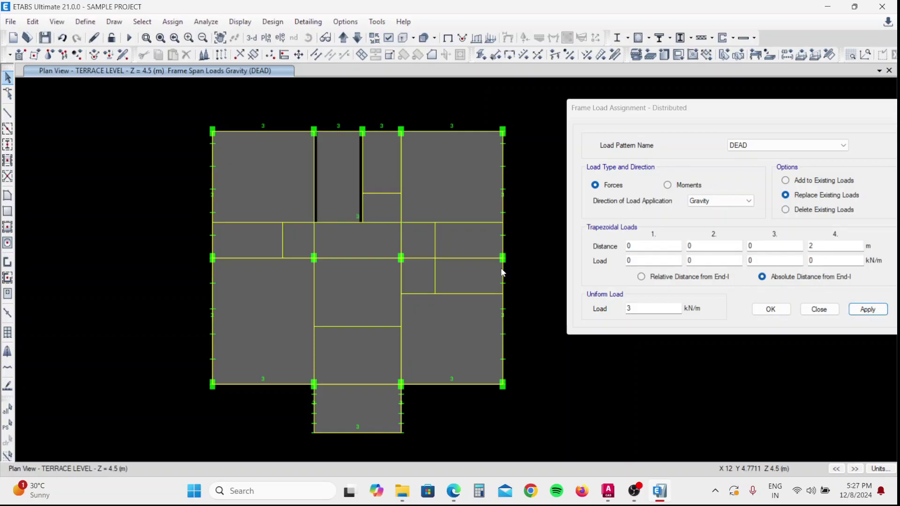
click(341, 222)
click(341, 222)
click(776, 314)
- Examine the loads assigned to the middle beam segment below the stair slab in its beam information
click(338, 222)
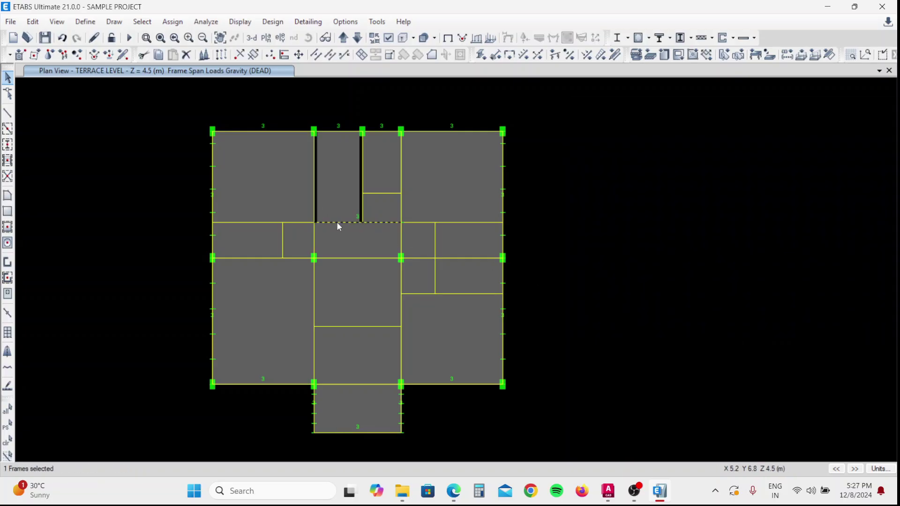
right_click(338, 223)
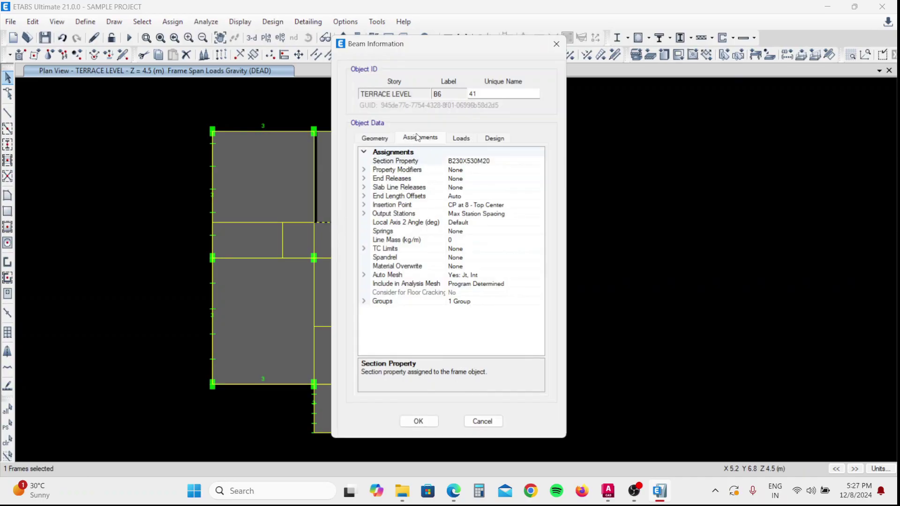
click(459, 137)
click(364, 161)
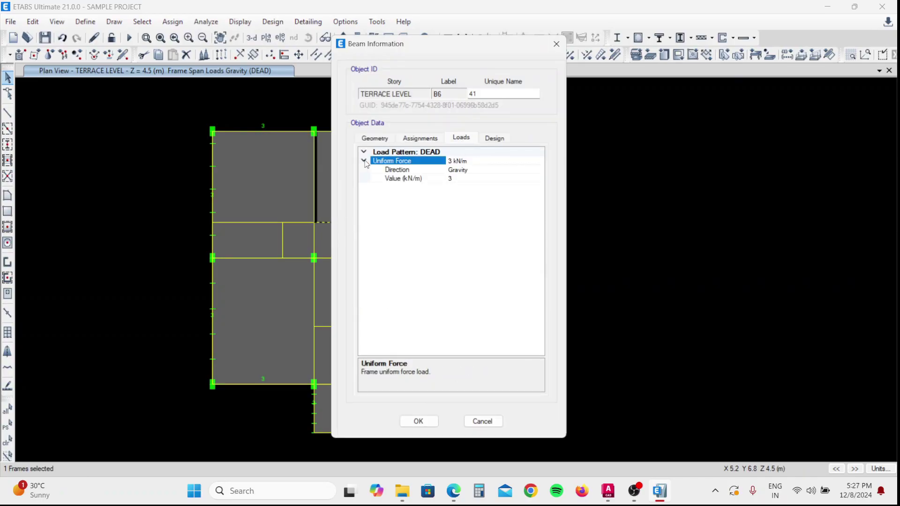
click(556, 44)
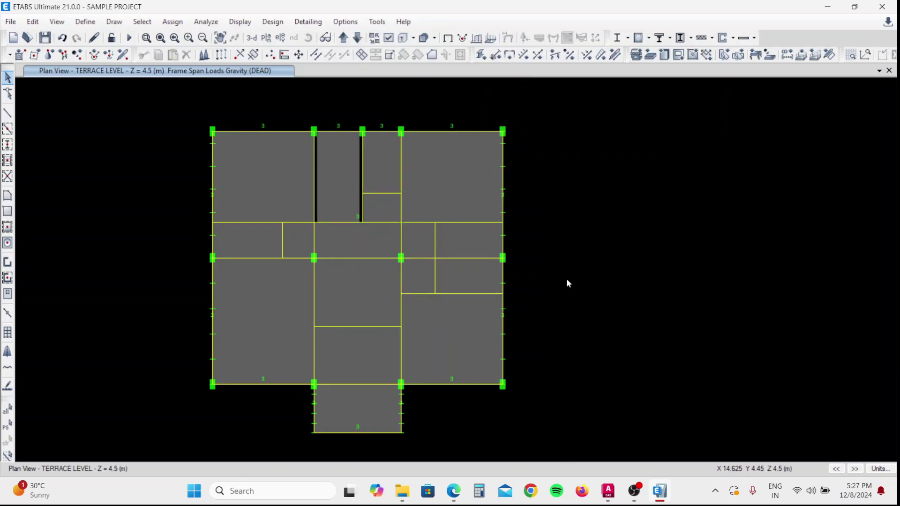
- Assign the 3 kN/m uniform DEAD load to all four perimeter beams on the MUMTY level
middle_drag(550, 272, 579, 217)
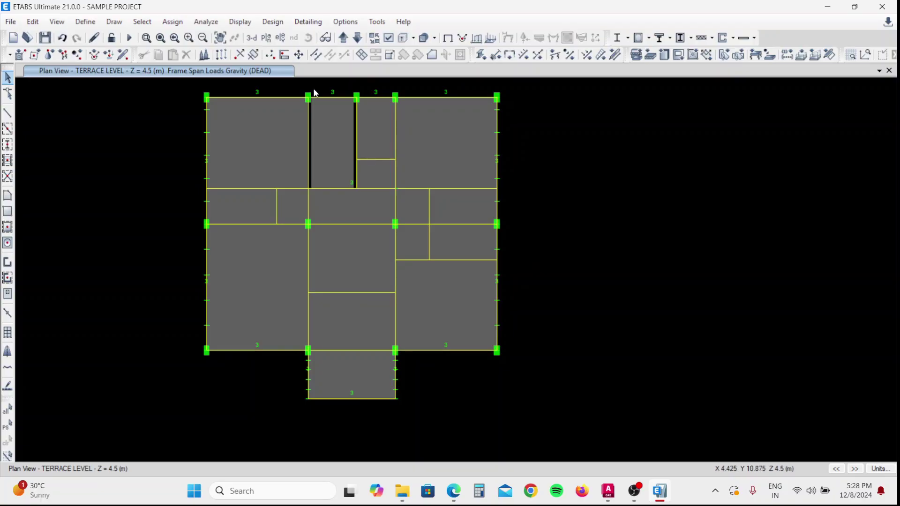
click(343, 41)
click(343, 41)
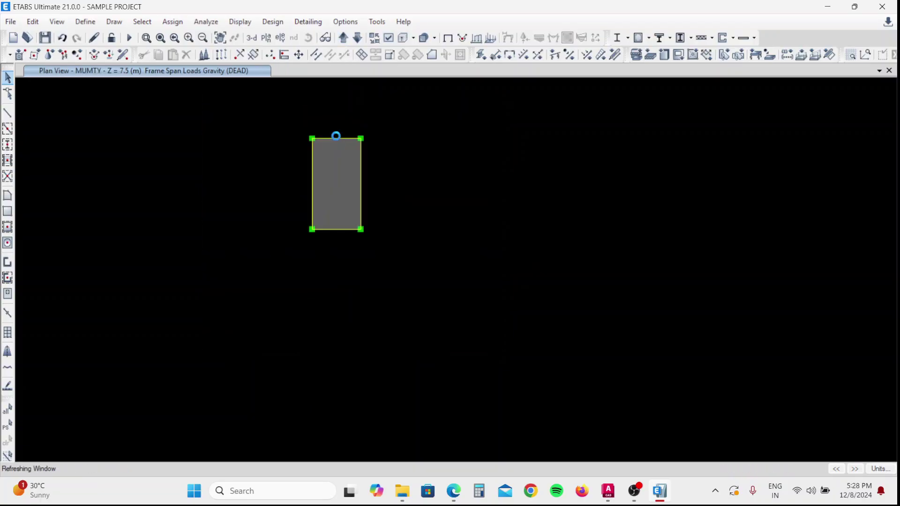
click(337, 139)
click(312, 167)
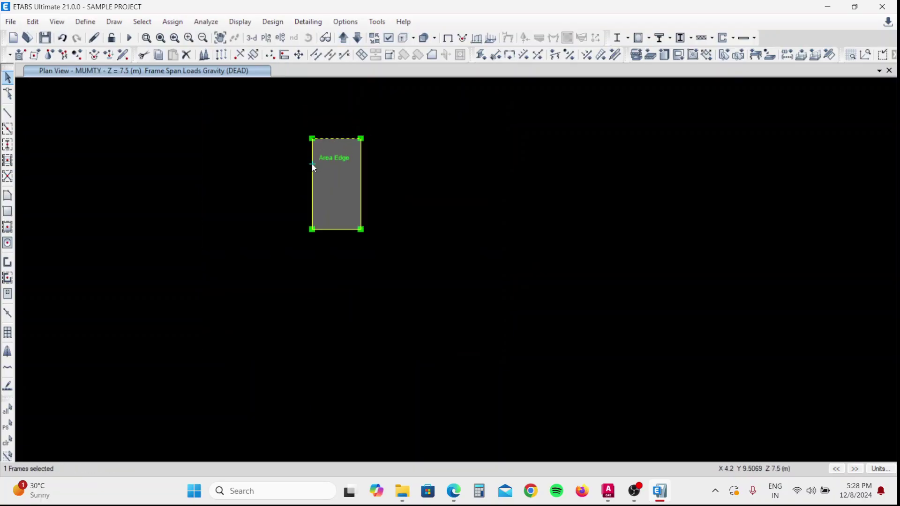
click(363, 178)
click(338, 229)
click(172, 22)
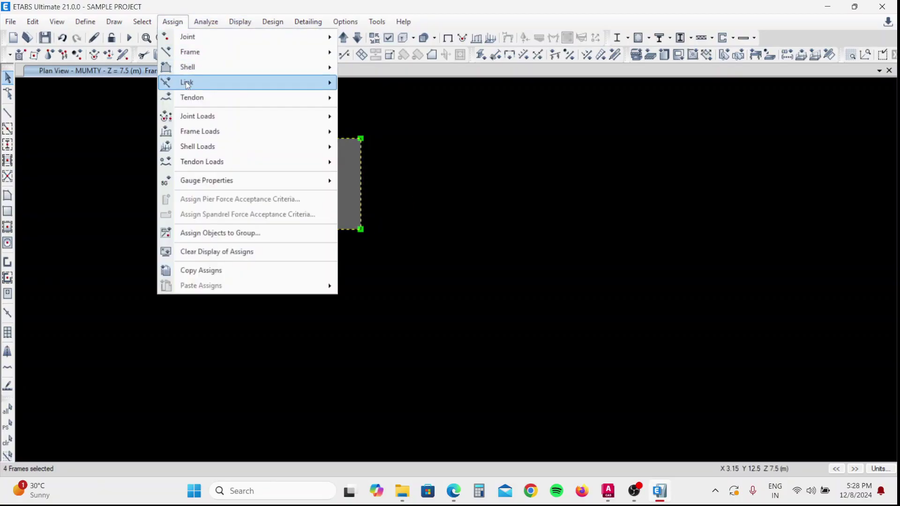
mouse_move(275, 138)
click(375, 147)
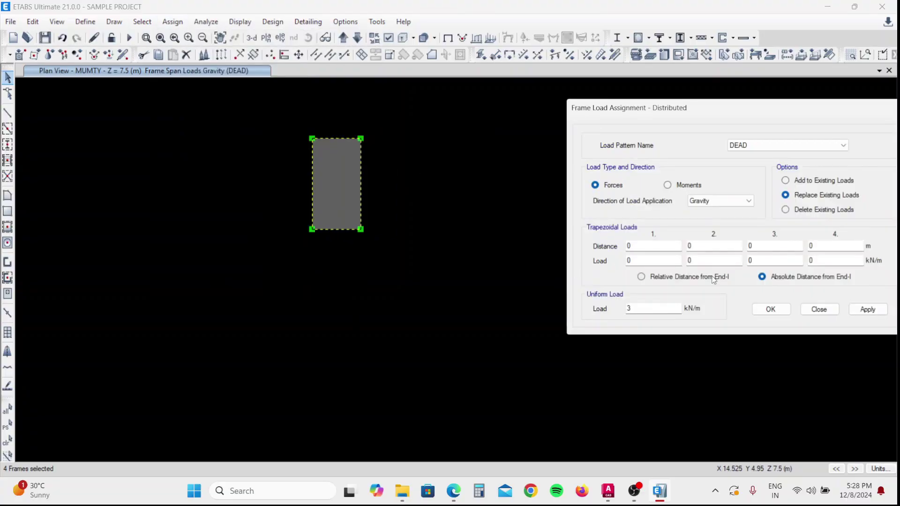
click(867, 309)
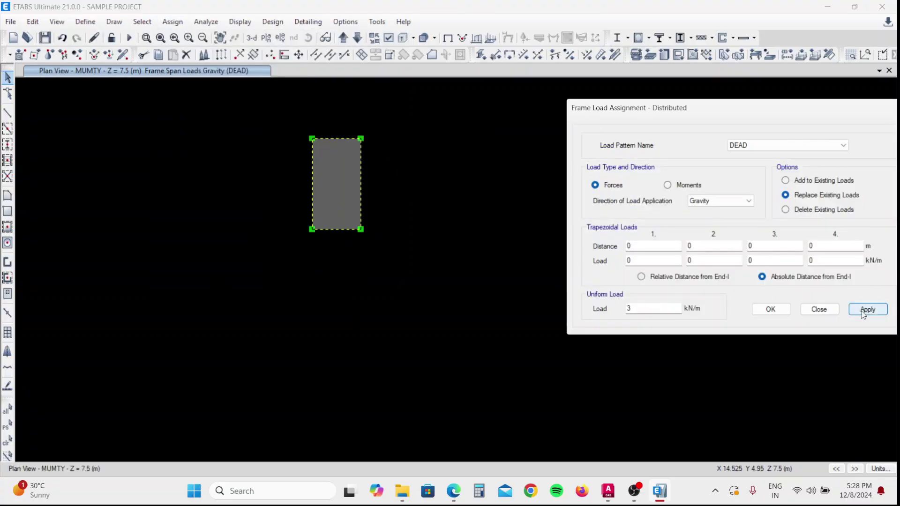
click(772, 310)
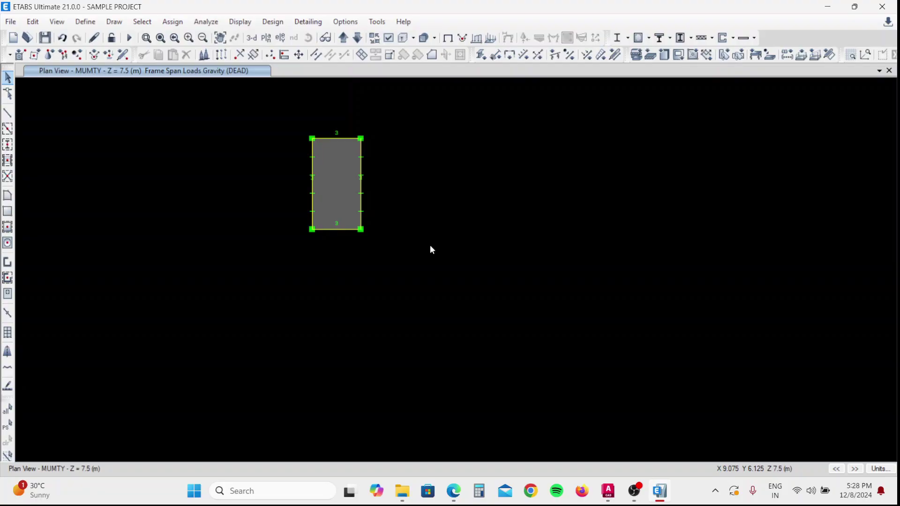
- Inspect the assigned DEAD frame loads across all levels of the building in 3-D
middle_drag(432, 221, 552, 291)
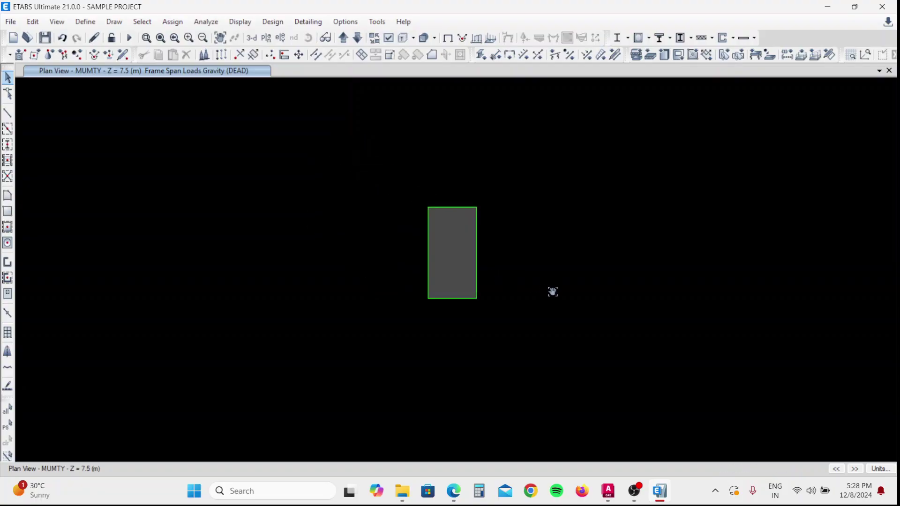
click(251, 39)
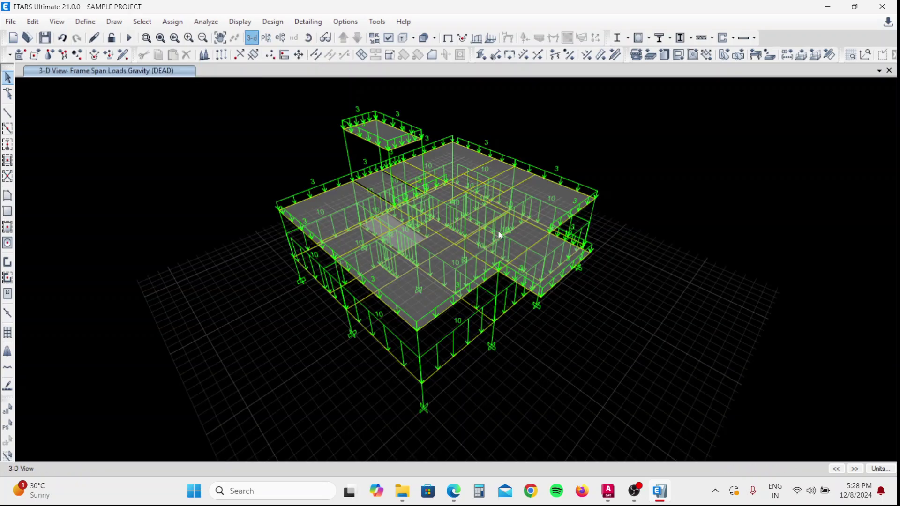
shift+middle_drag(597, 366, 490, 302)
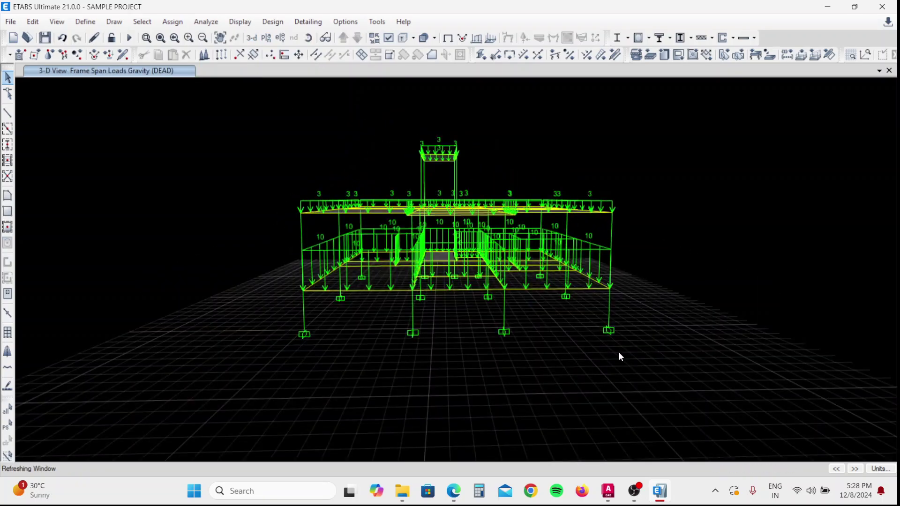
shift+middle_drag(614, 360, 673, 365)
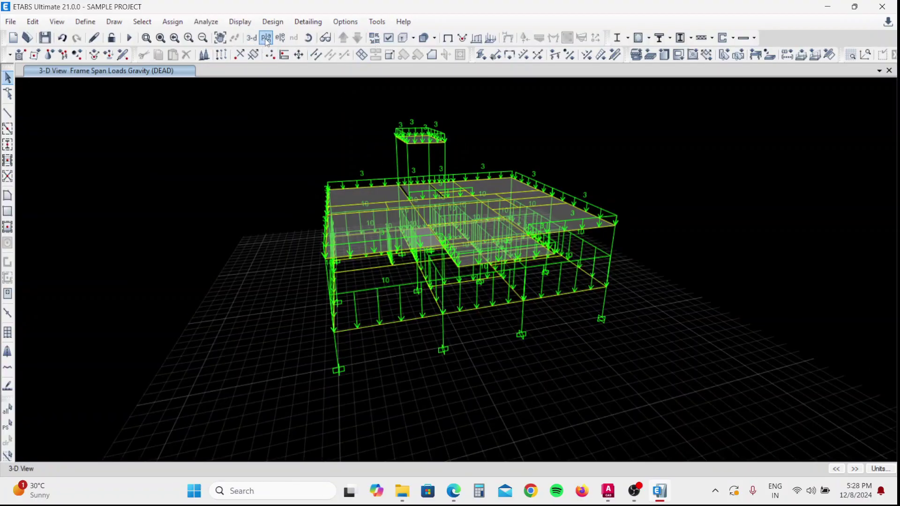
- Assign a 4 kN/m² uniform DEAD gravity load to the stair slab on the GROUND FLOOR plan
click(421, 223)
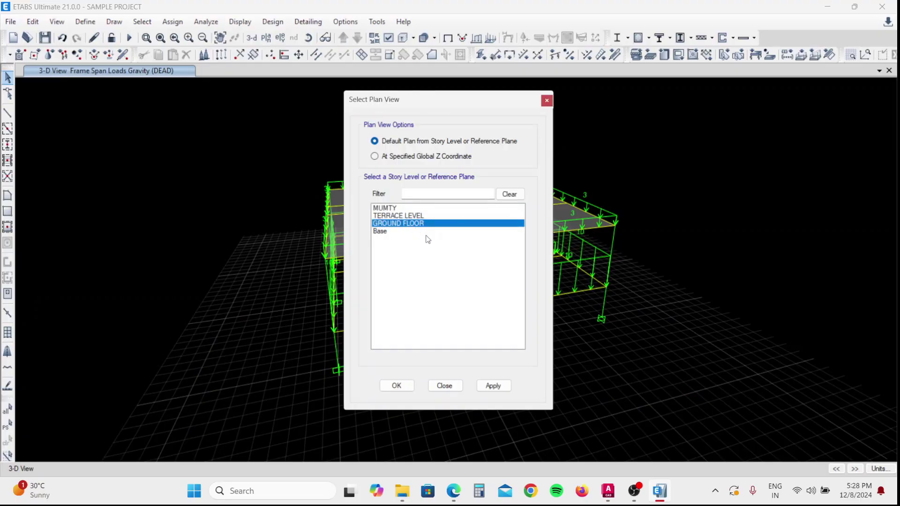
click(487, 389)
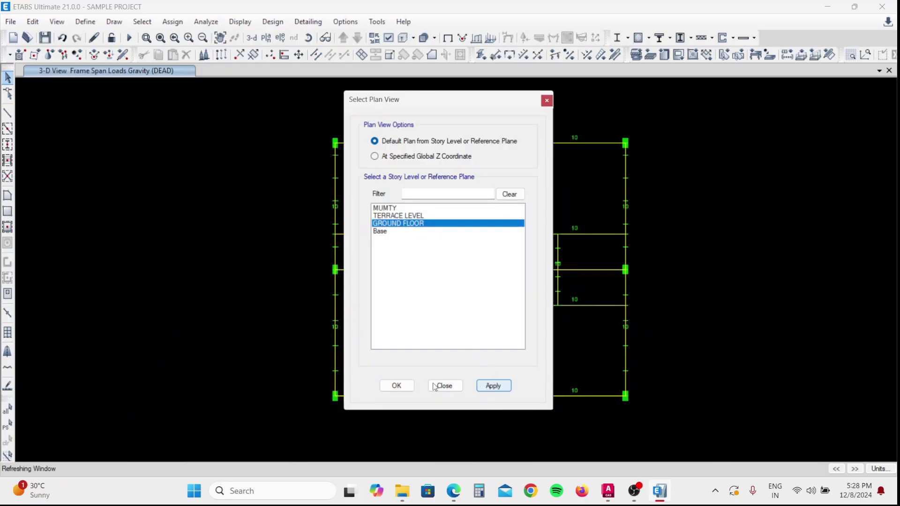
click(396, 385)
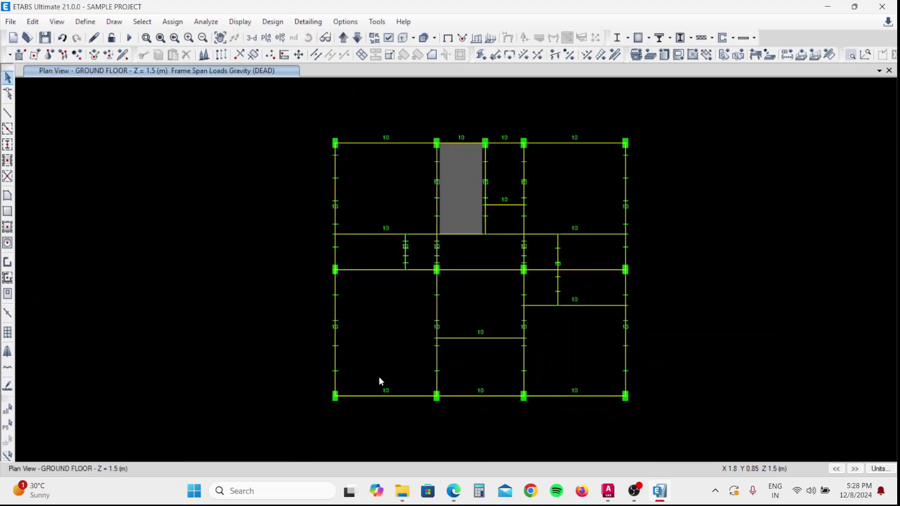
click(474, 190)
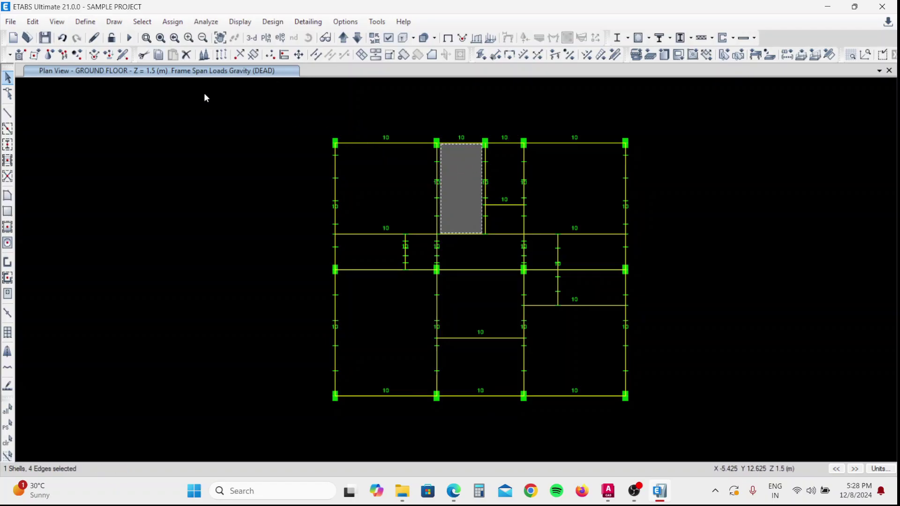
click(174, 22)
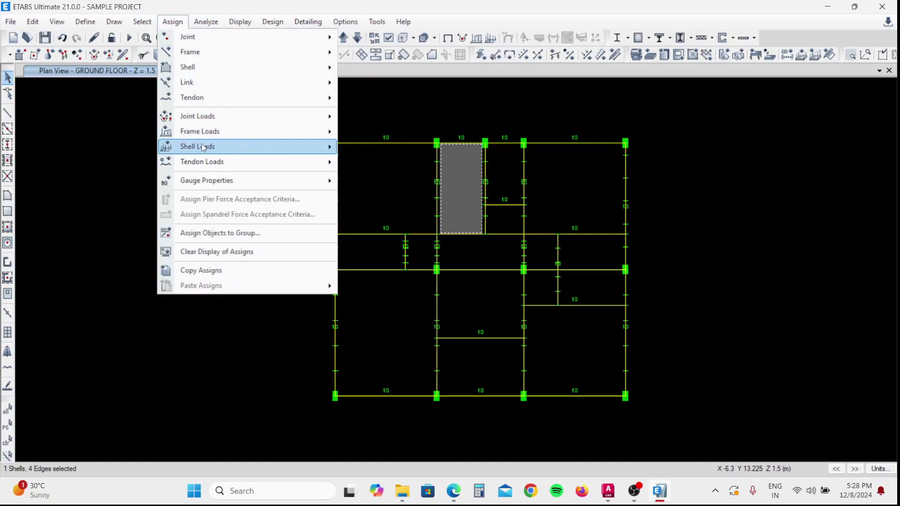
mouse_move(287, 153)
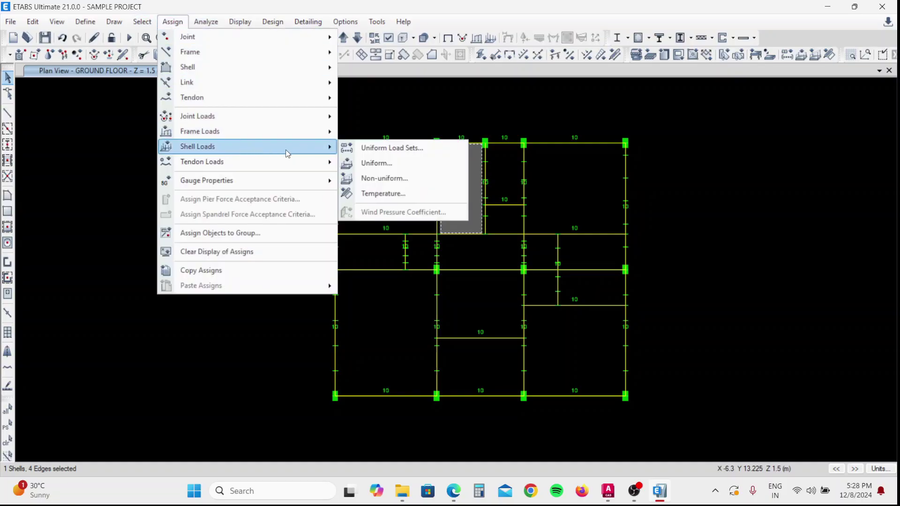
click(380, 167)
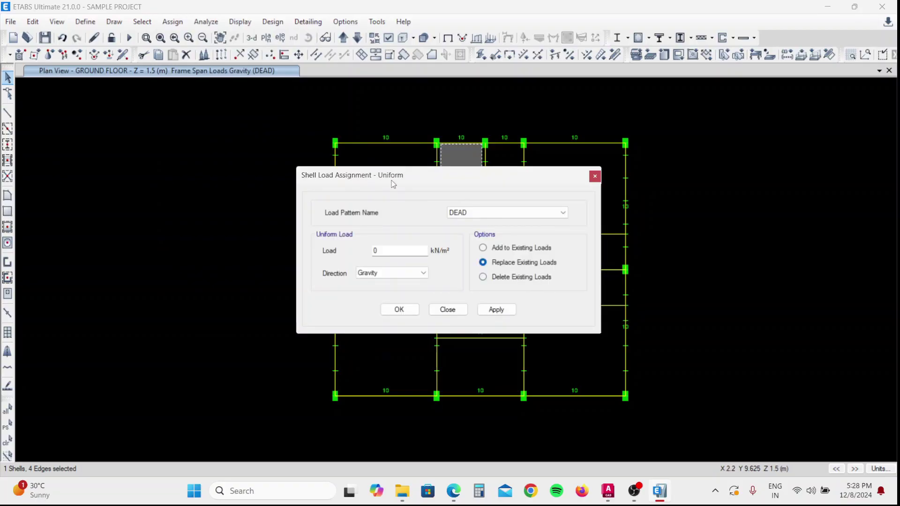
drag(387, 252, 275, 252)
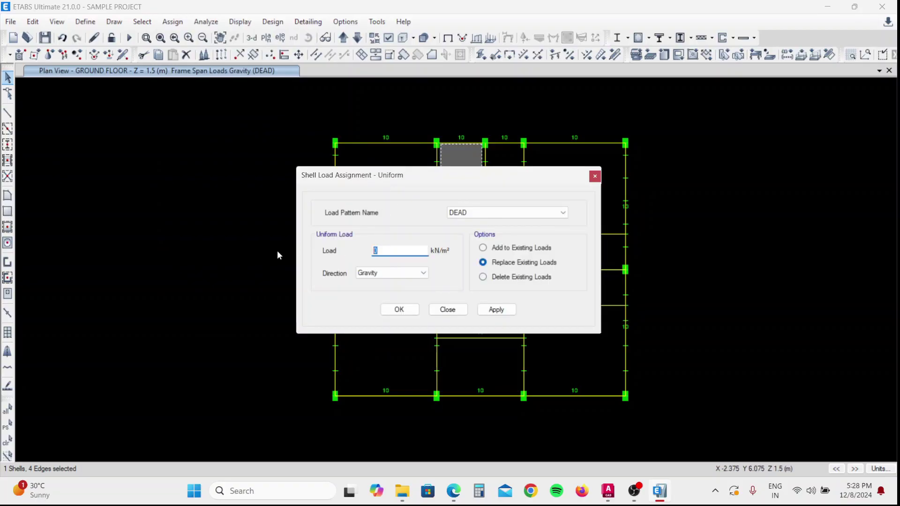
text(4)
click(499, 309)
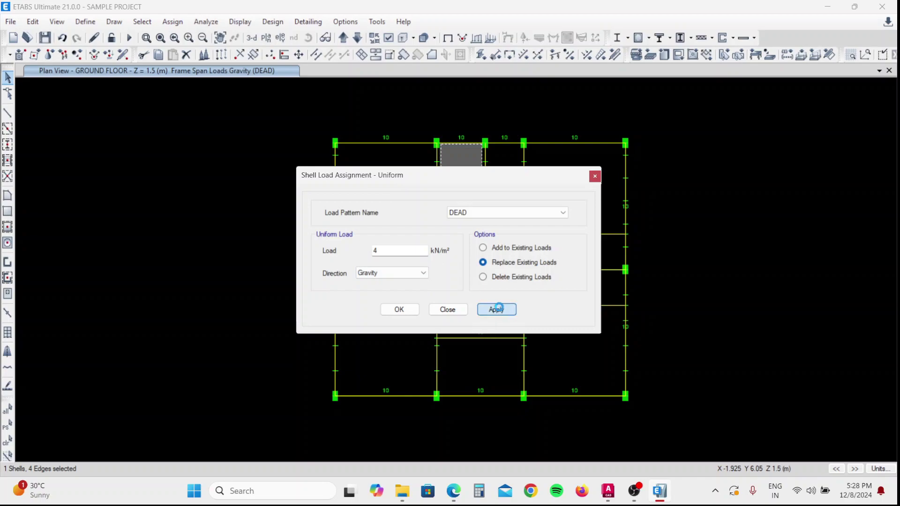
- Assign a 3 kN/m² uniform LIVE-25 gravity load to the ground floor stair slab, replacing existing loads
drag(562, 209, 681, 206)
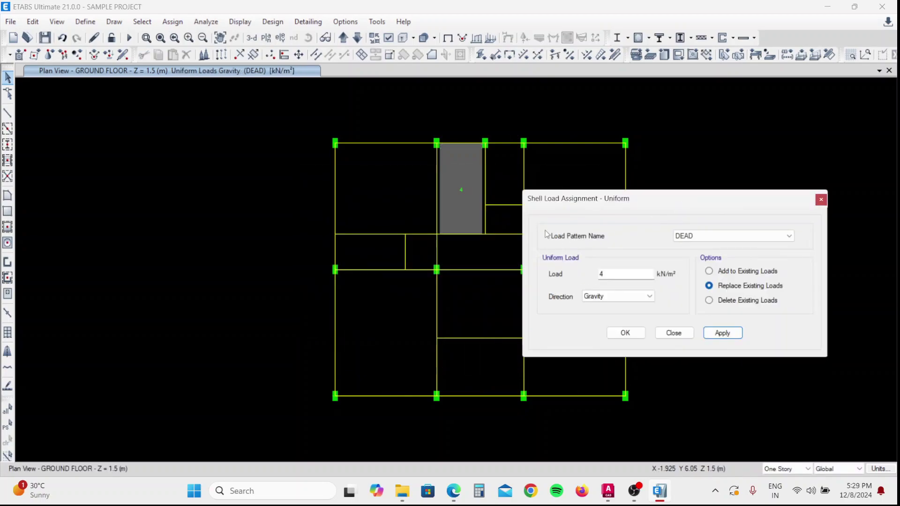
click(459, 199)
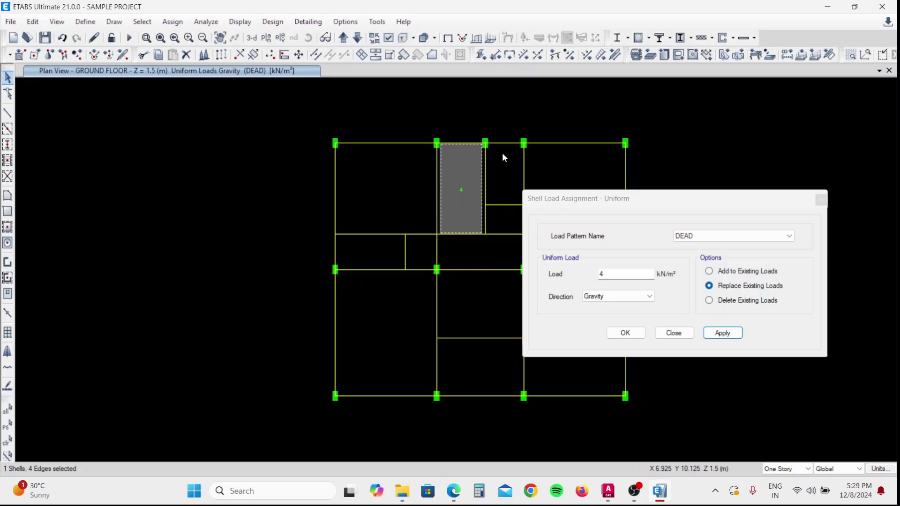
click(708, 240)
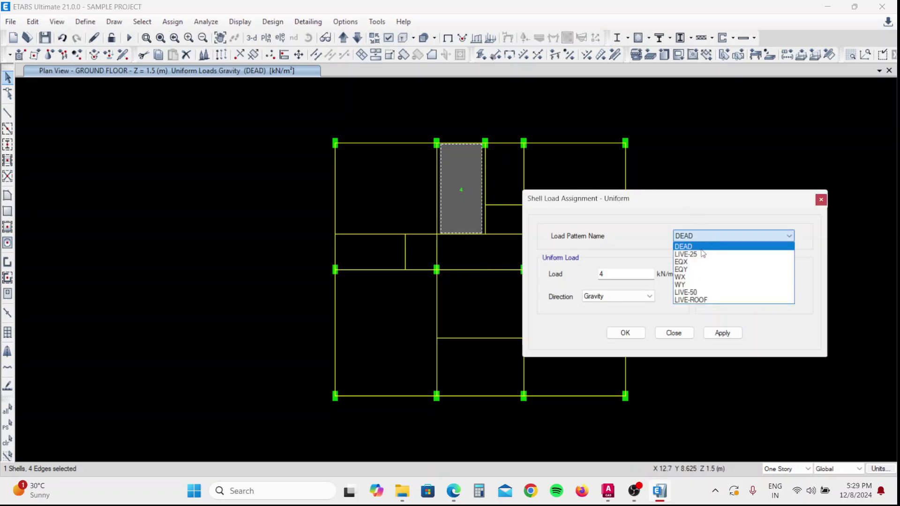
click(693, 285)
key(Tab)
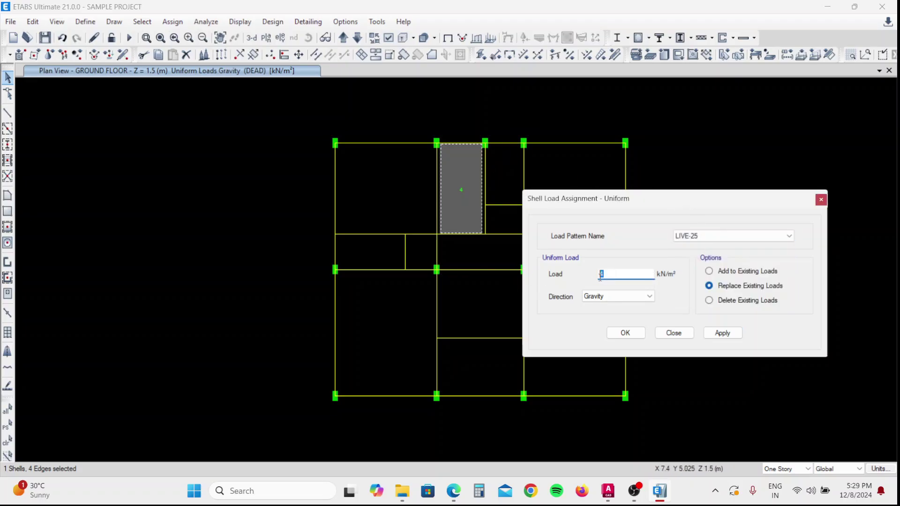
text(3)
click(708, 240)
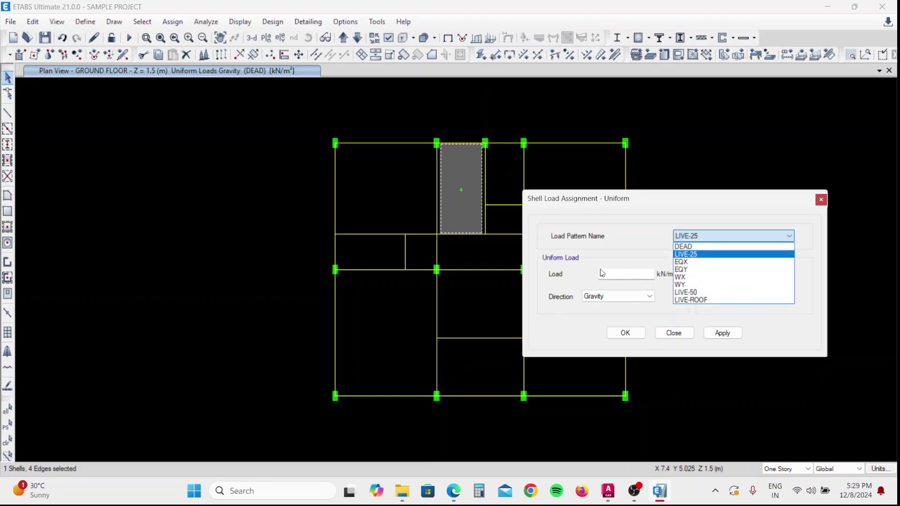
click(626, 274)
click(722, 333)
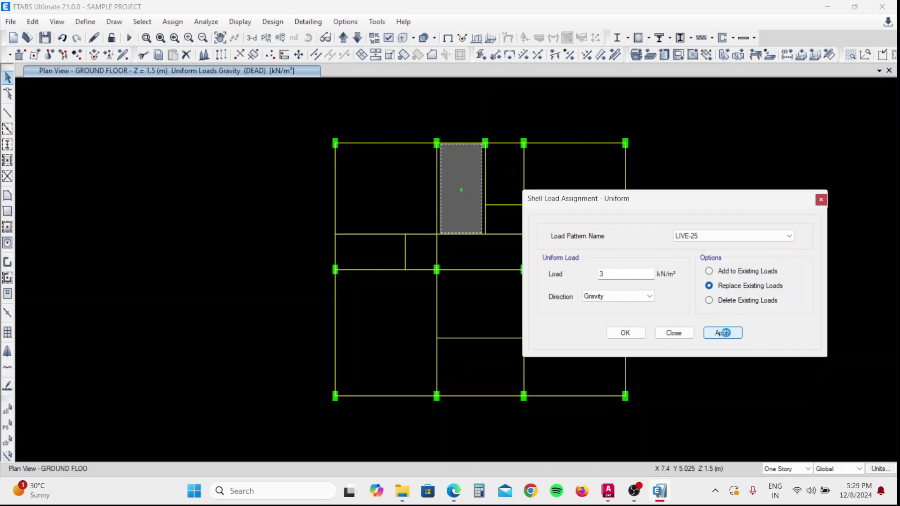
click(624, 333)
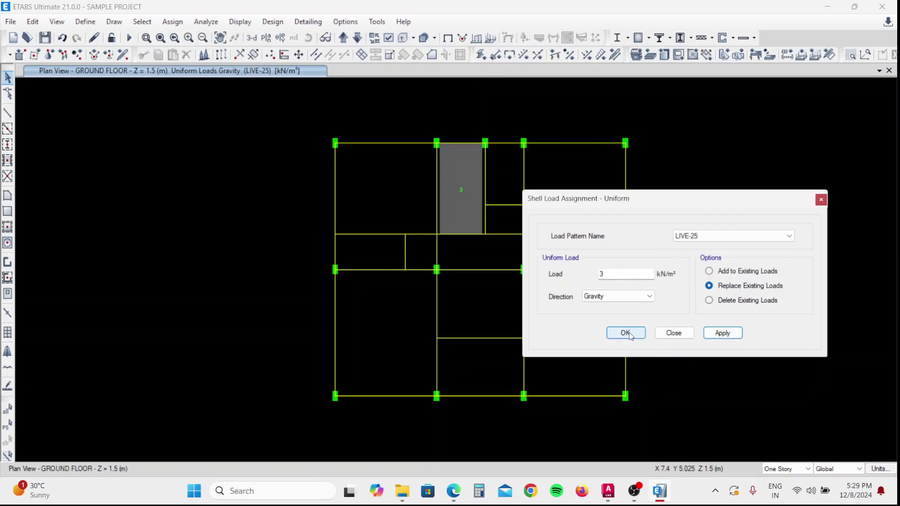
- Assign the 3 kN/m² uniform LIVE-25 gravity load to the stair slab on the TERRACE LEVEL
click(343, 37)
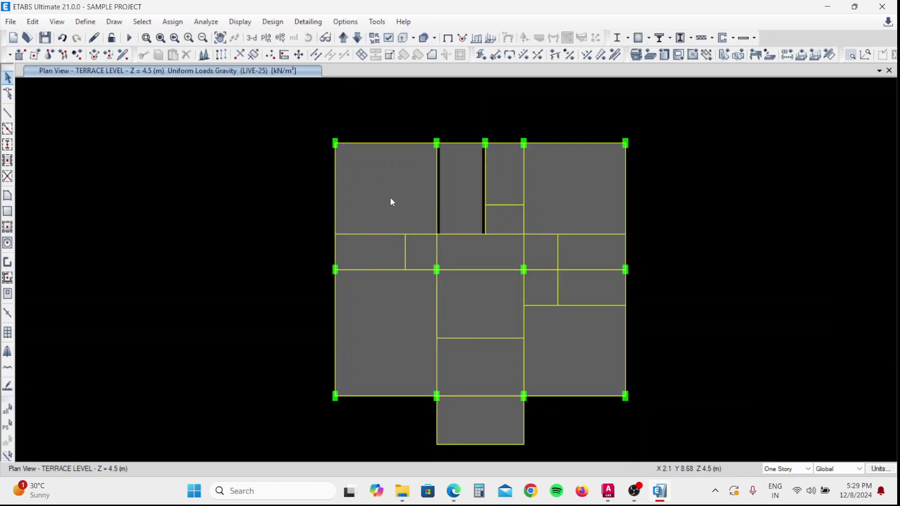
click(457, 189)
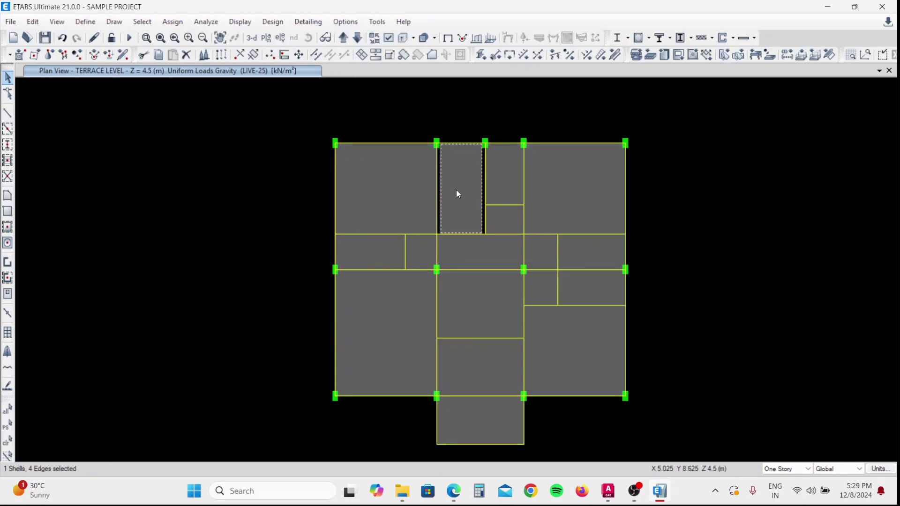
click(173, 22)
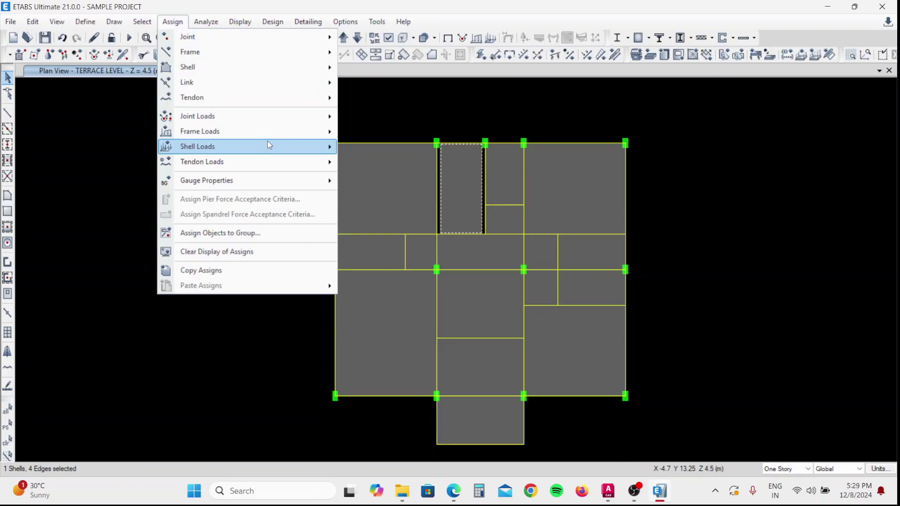
mouse_move(291, 146)
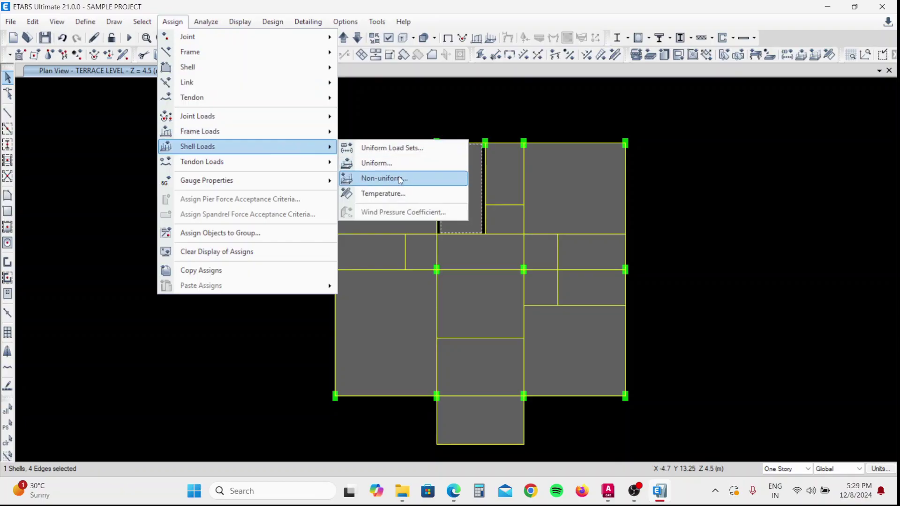
click(378, 163)
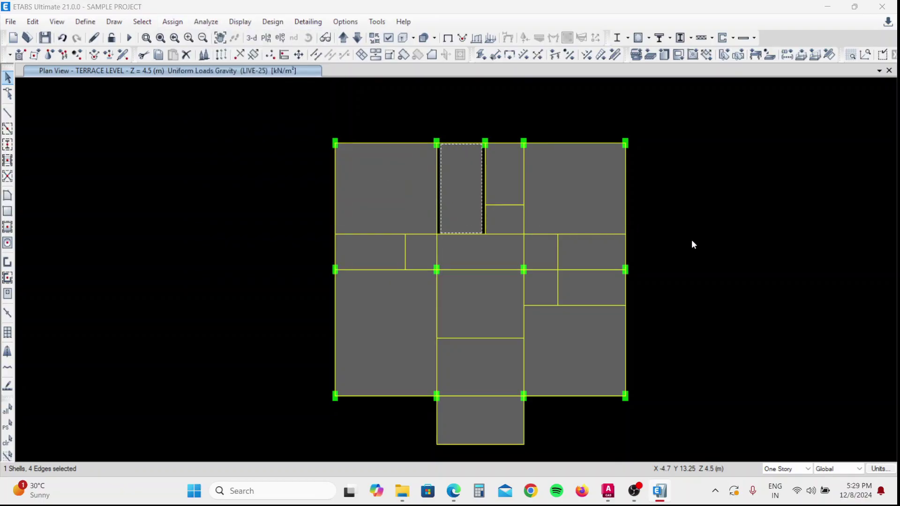
click(704, 234)
click(703, 237)
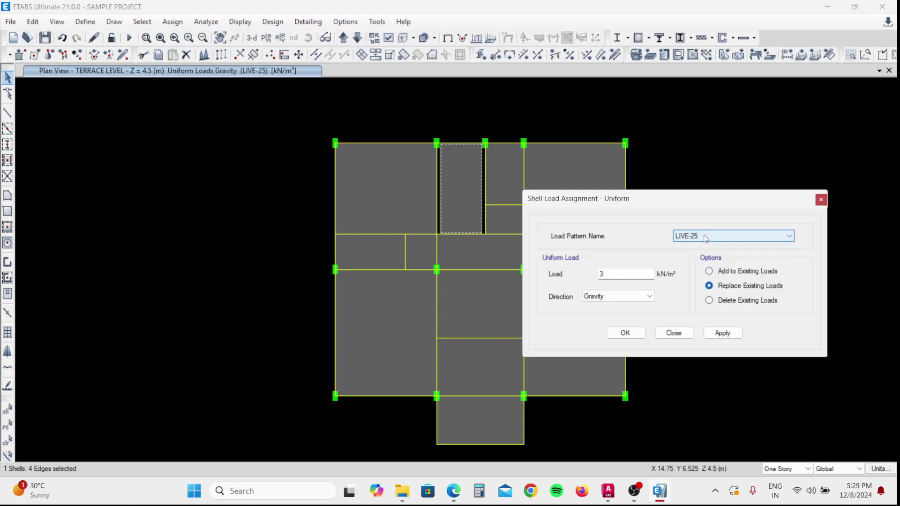
click(722, 333)
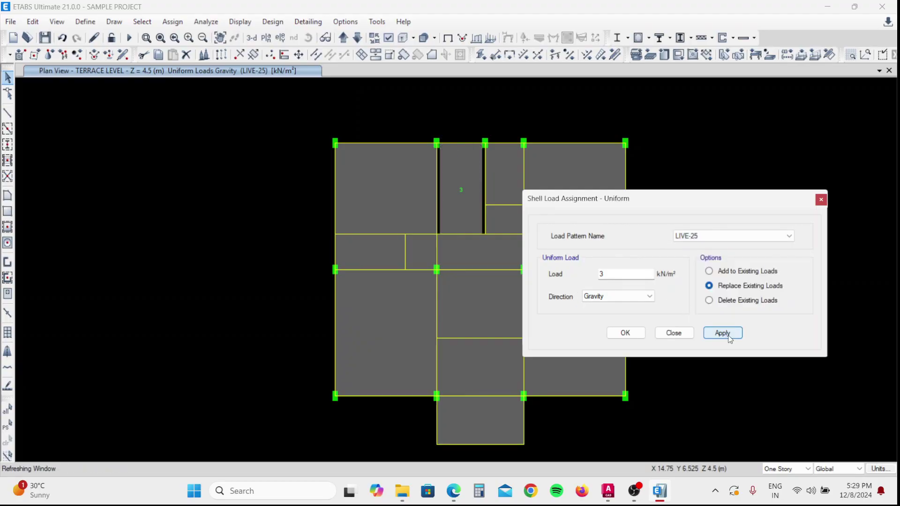
- Assign a 4 kN/m² uniform DEAD gravity load to the stair slab on the TERRACE LEVEL
click(455, 181)
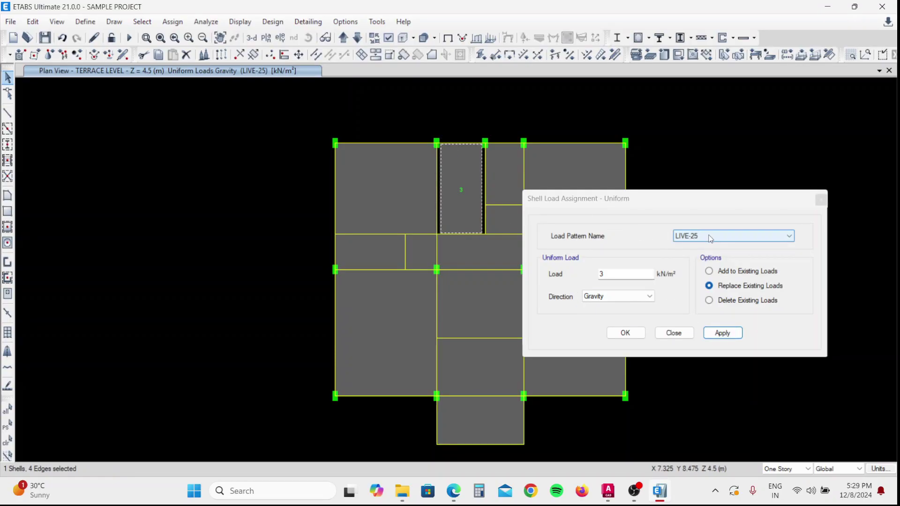
click(707, 237)
click(697, 247)
key(Tab)
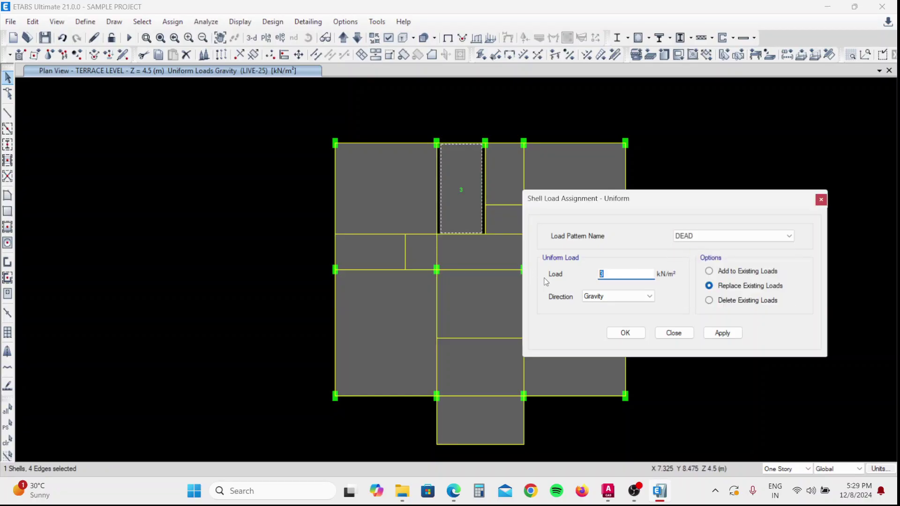
click(722, 333)
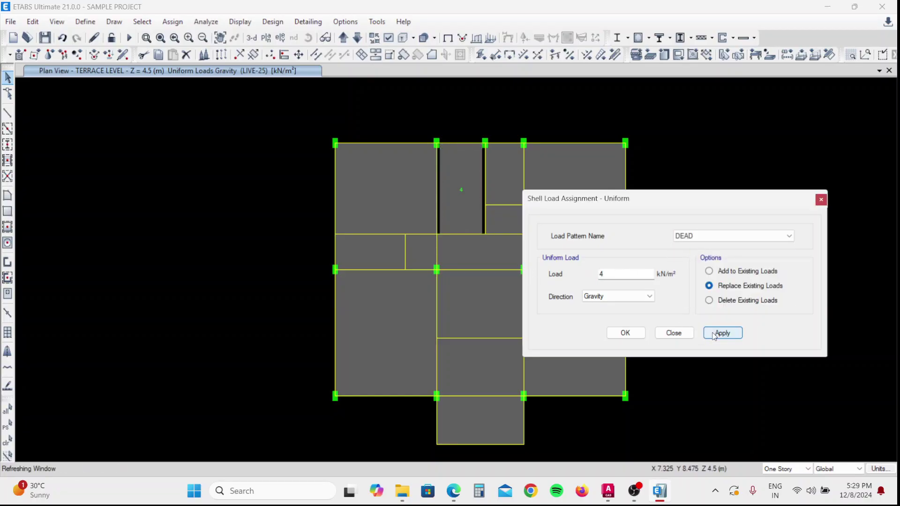
- Assign a 3 kN/m² uniform DEAD gravity load to all terrace slabs except the stair slab and the projecting front slab
drag(658, 202, 758, 181)
middle_drag(422, 261, 334, 240)
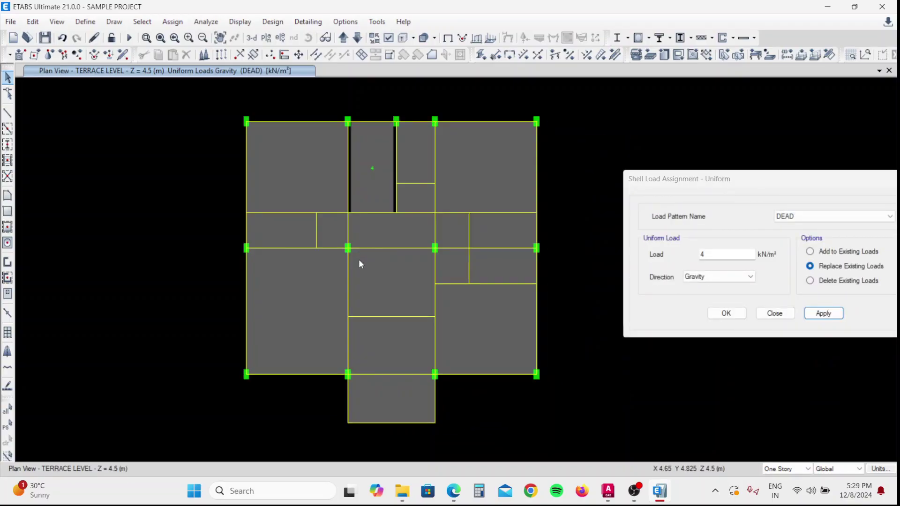
click(300, 169)
click(422, 155)
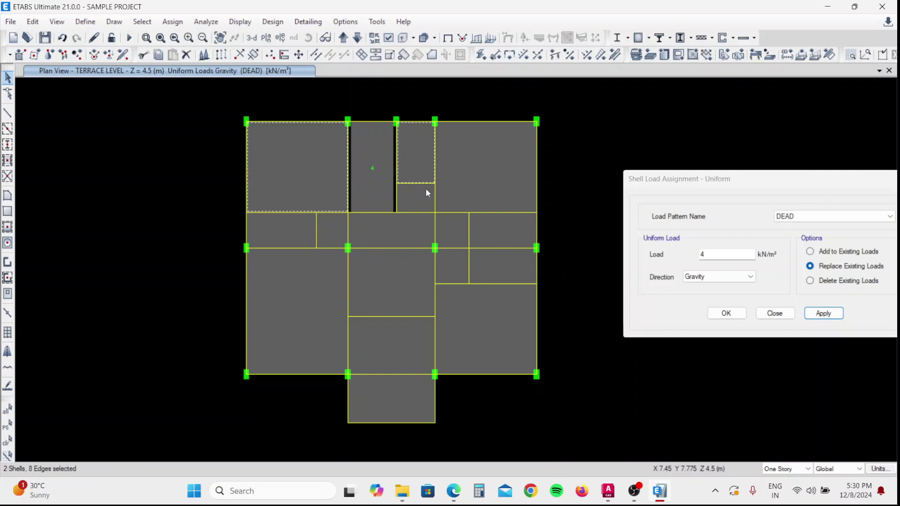
click(418, 189)
click(481, 167)
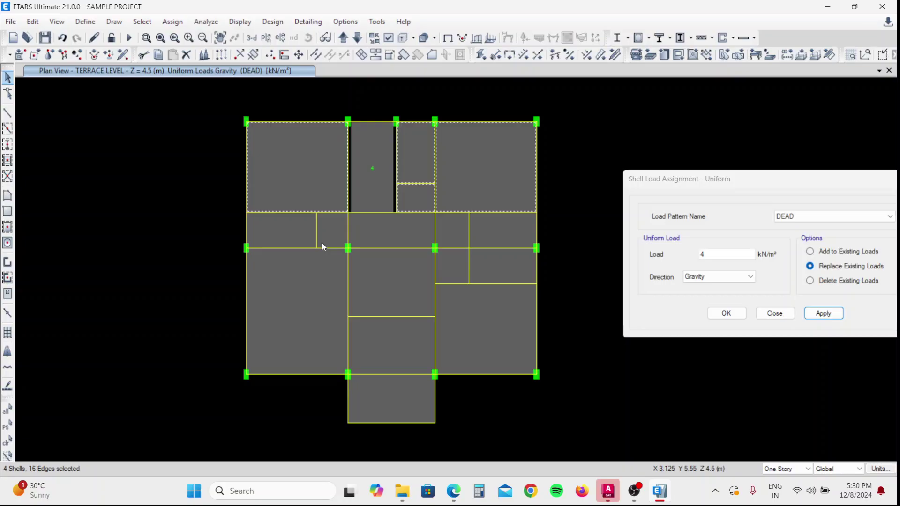
click(293, 230)
click(333, 226)
click(375, 232)
click(448, 237)
click(500, 228)
click(499, 262)
click(460, 263)
click(406, 272)
click(311, 314)
click(373, 346)
click(482, 357)
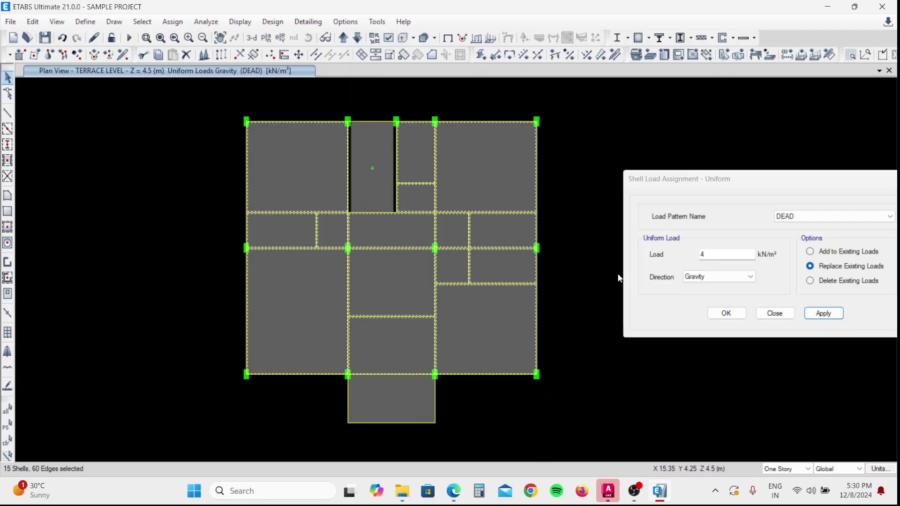
double_click(724, 253)
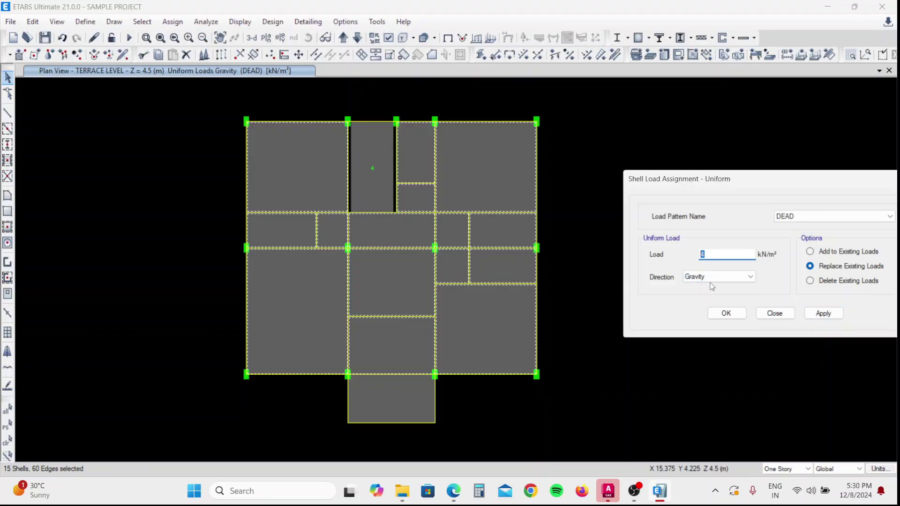
text(3)
click(823, 313)
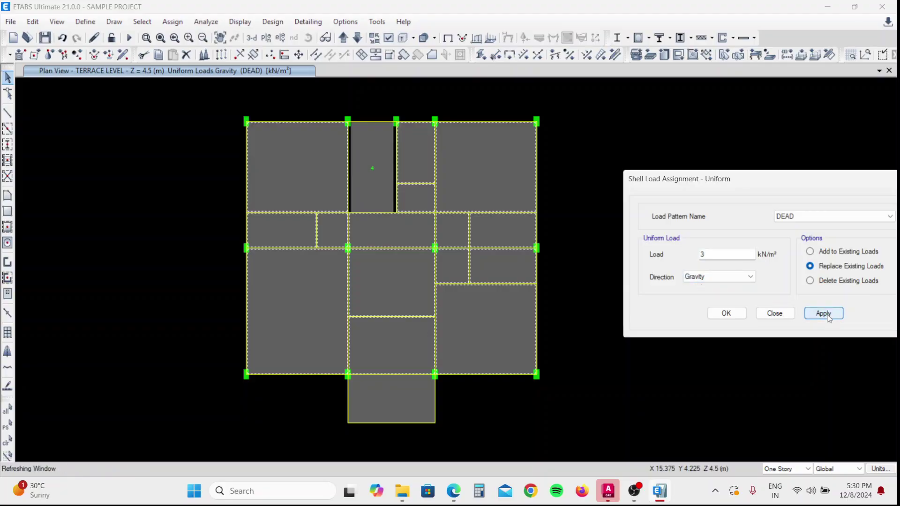
- Assign the 3 kN/m² uniform DEAD gravity load to the projecting front slab on the TERRACE LEVEL
middle_drag(547, 339, 543, 336)
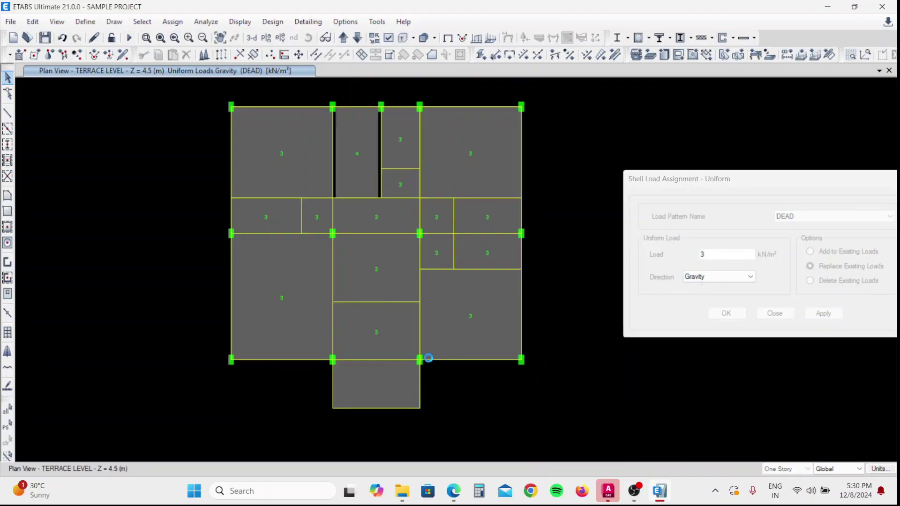
click(380, 388)
click(814, 316)
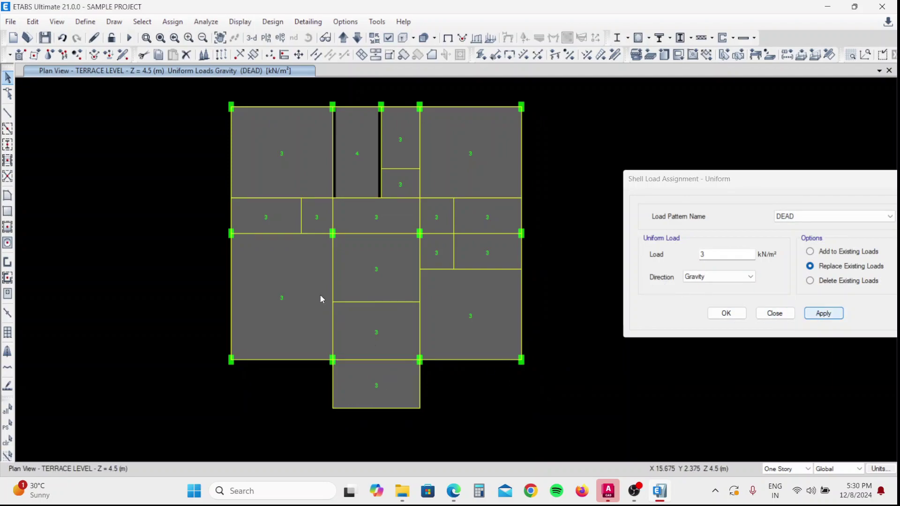
- Assign a 1.5 kN/m² uniform LIVE-25 gravity load to all terrace slabs except the stair slab, replacing existing loads
click(296, 151)
click(401, 147)
click(403, 182)
click(446, 176)
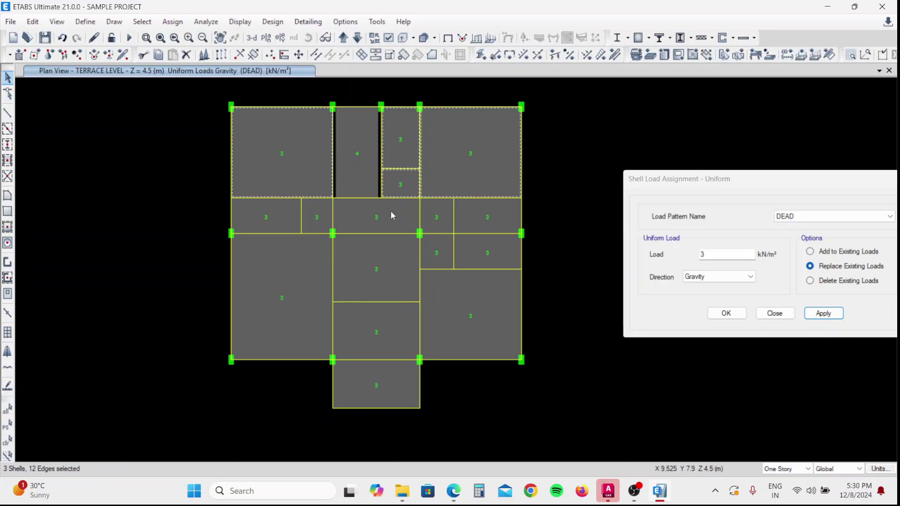
click(283, 211)
click(321, 214)
click(375, 220)
click(435, 221)
click(498, 218)
click(494, 252)
click(448, 264)
click(474, 281)
click(381, 323)
click(379, 278)
click(279, 294)
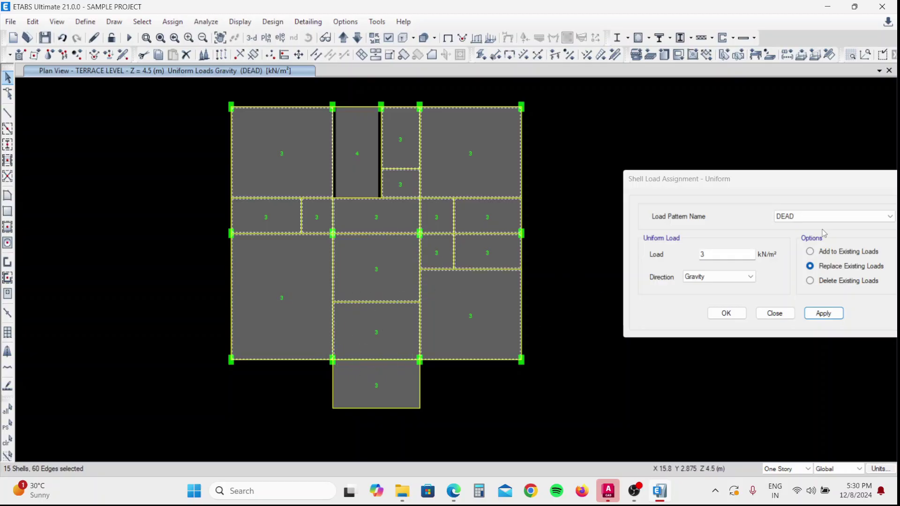
click(406, 391)
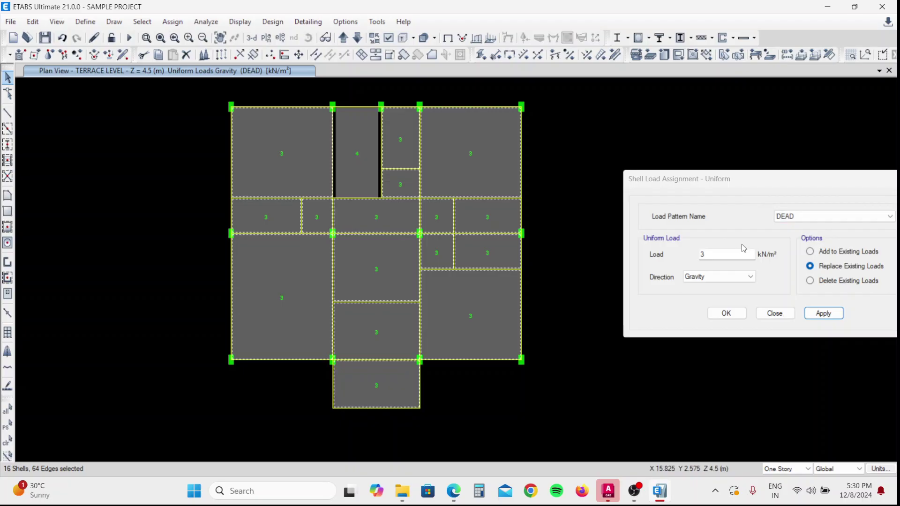
click(798, 220)
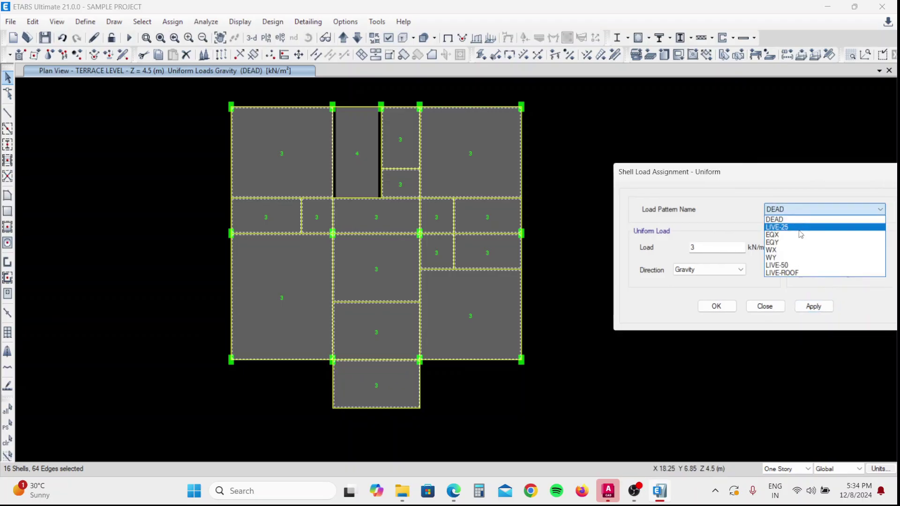
click(784, 263)
drag(713, 247, 646, 250)
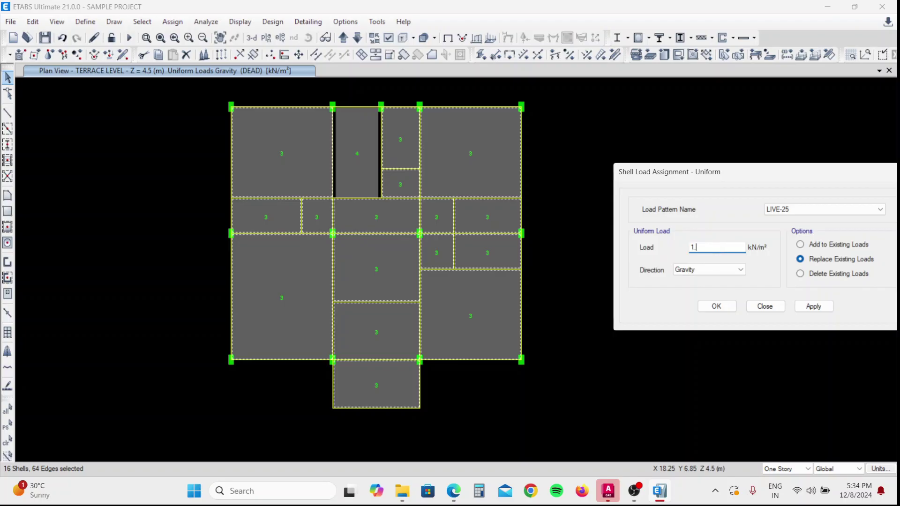
click(811, 307)
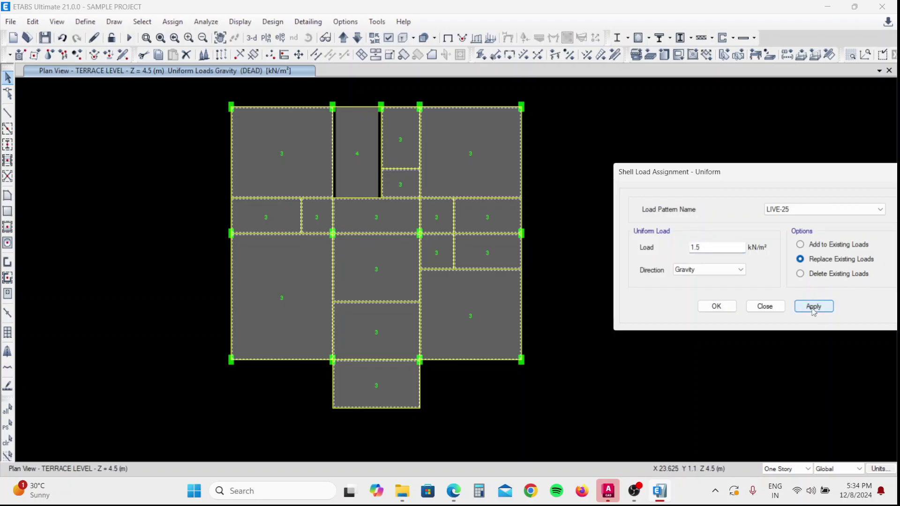
- Check the MUMTY slab's assigned loads and assign it a 10 kN/m² uniform DEAD gravity load
click(343, 37)
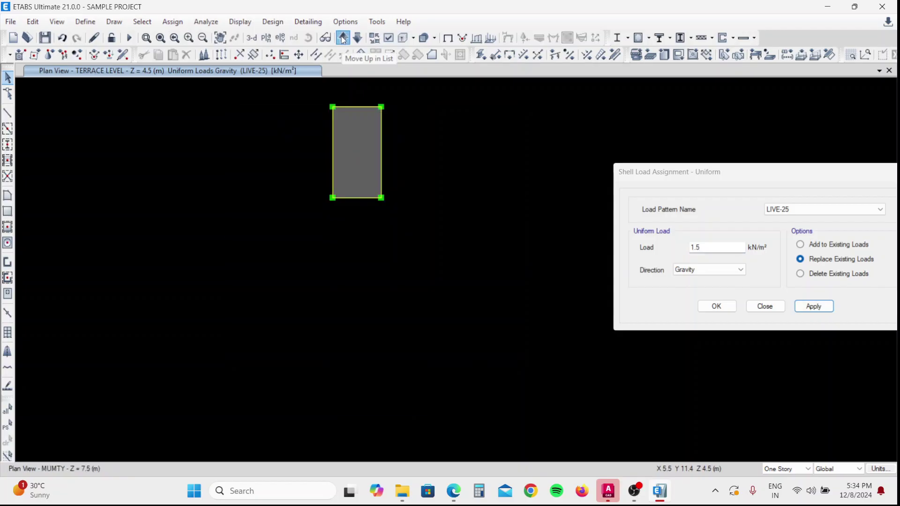
click(351, 142)
right_click(350, 143)
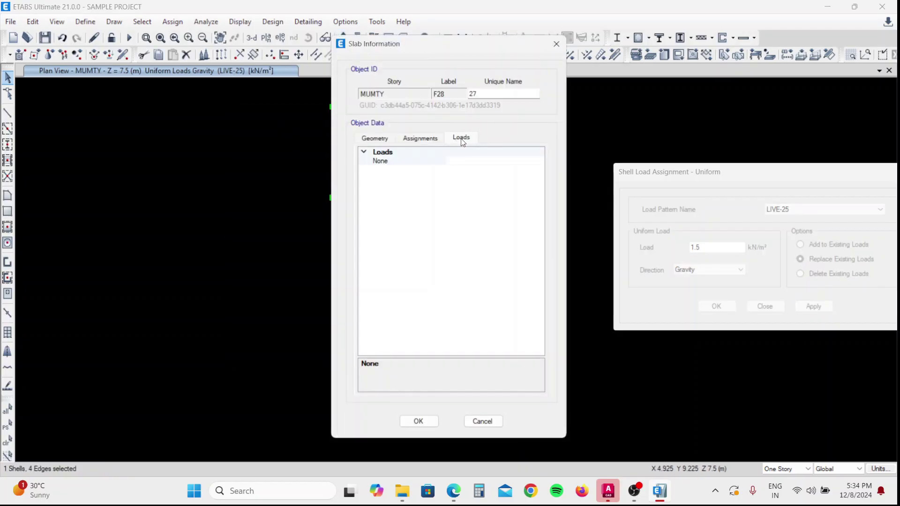
click(556, 44)
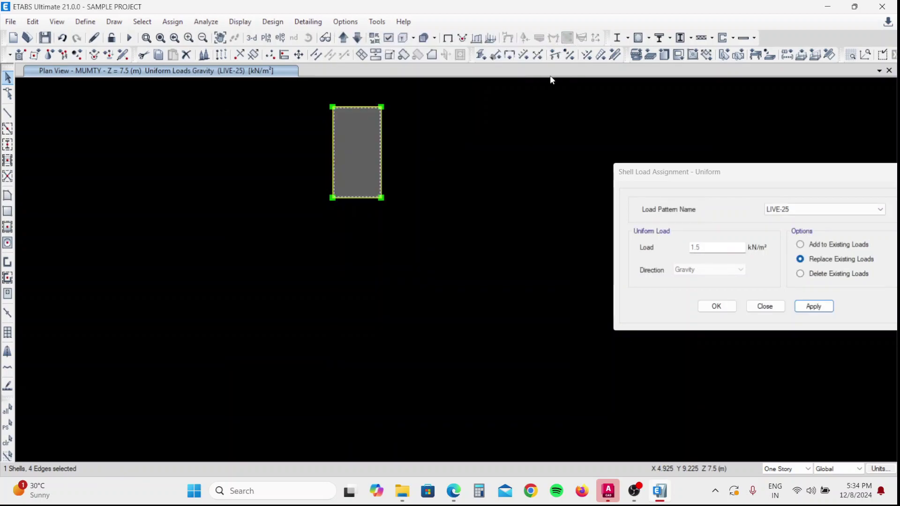
click(778, 211)
click(787, 219)
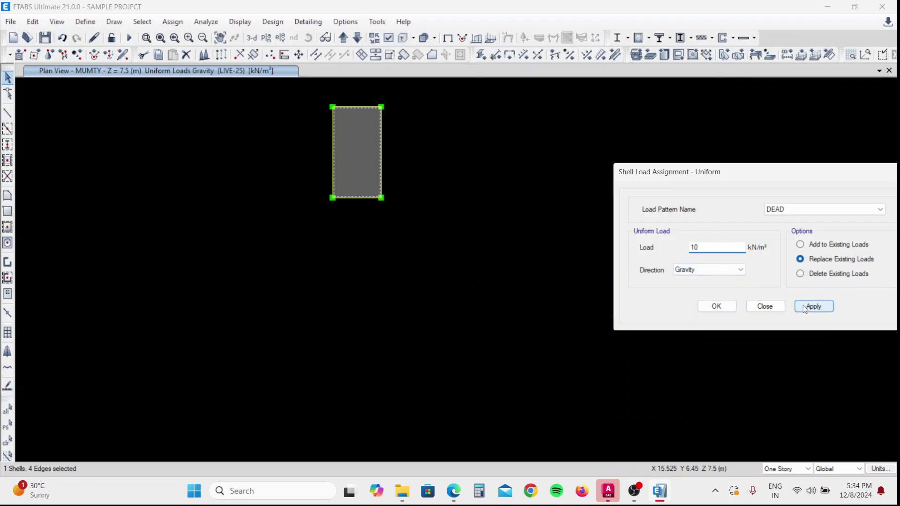
drag(749, 179, 654, 127)
click(718, 255)
click(619, 255)
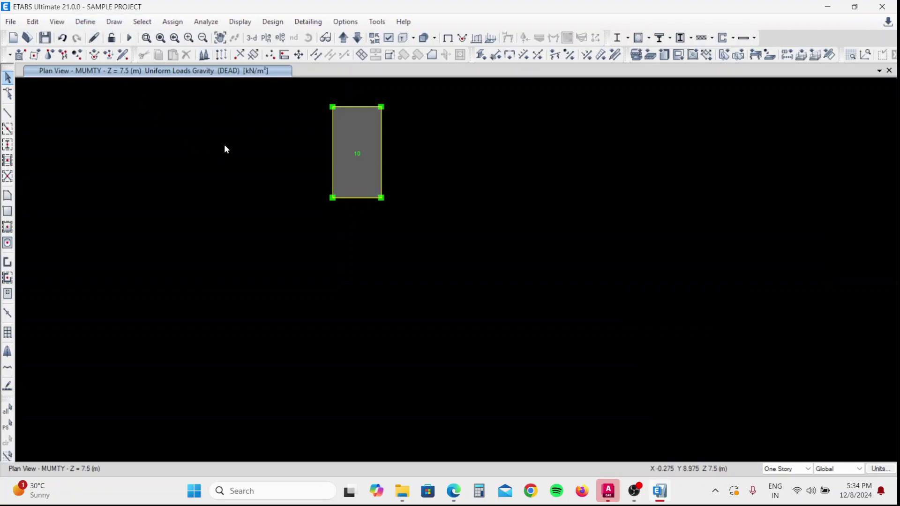
- Review the uniform DEAD slab loads in 3-D and switch to the GROUND FLOOR plan view
middle_drag(225, 148, 279, 223)
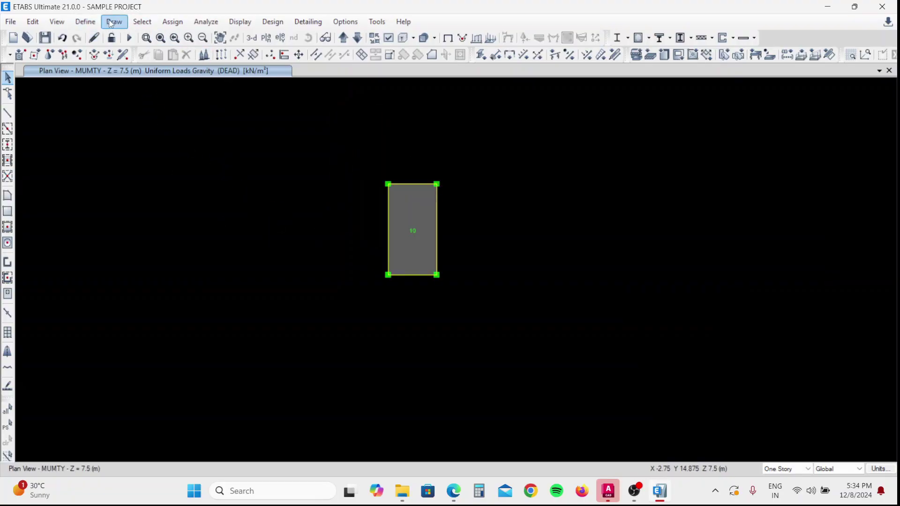
click(252, 38)
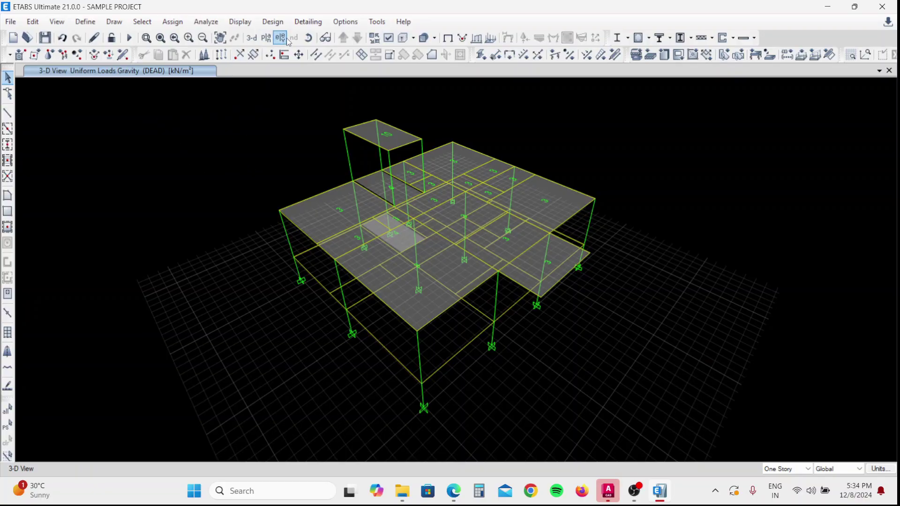
click(266, 37)
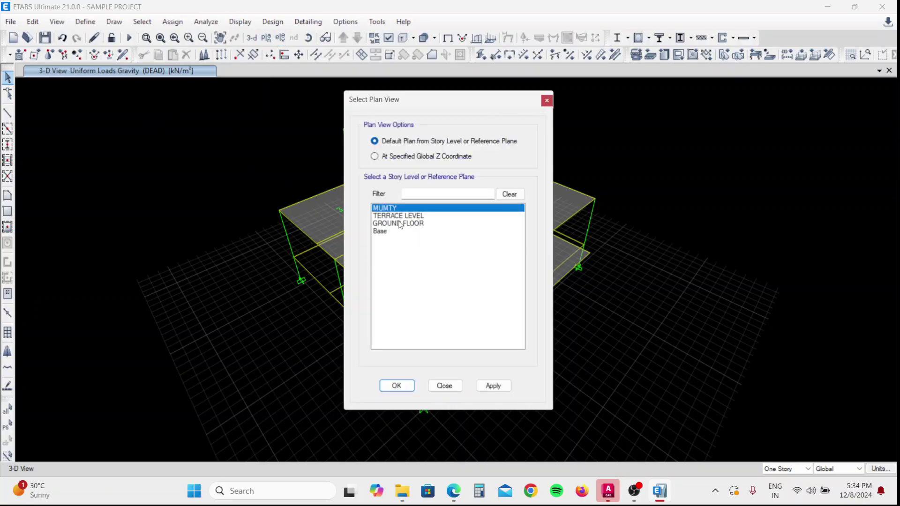
click(398, 217)
click(416, 224)
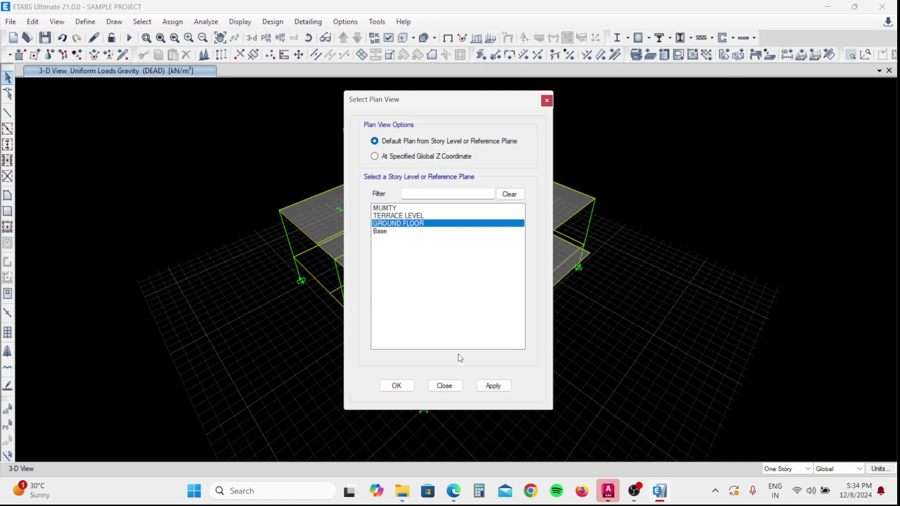
click(497, 387)
click(397, 386)
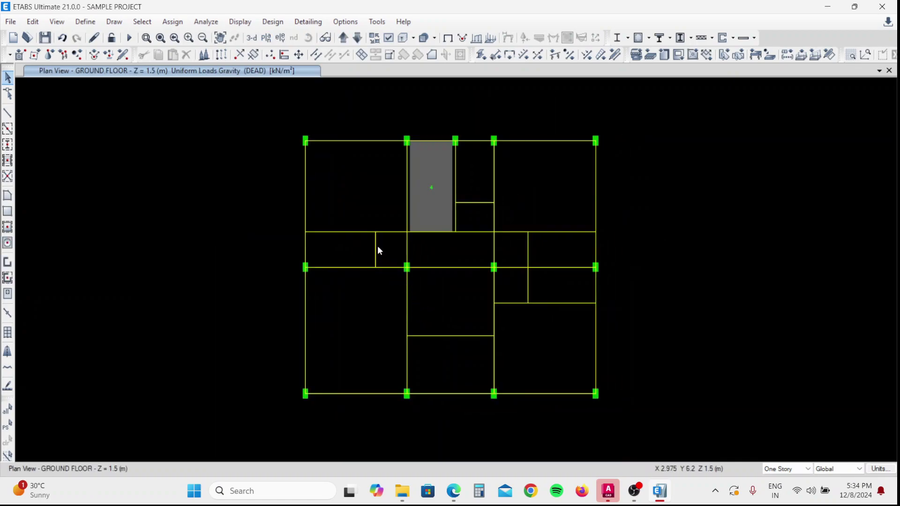
- Release Moment 22 and Moment 33 at both start and end of seven secondary beams on the GROUND FLOOR plan
scroll(378, 245, up, 2)
drag(388, 243, 350, 254)
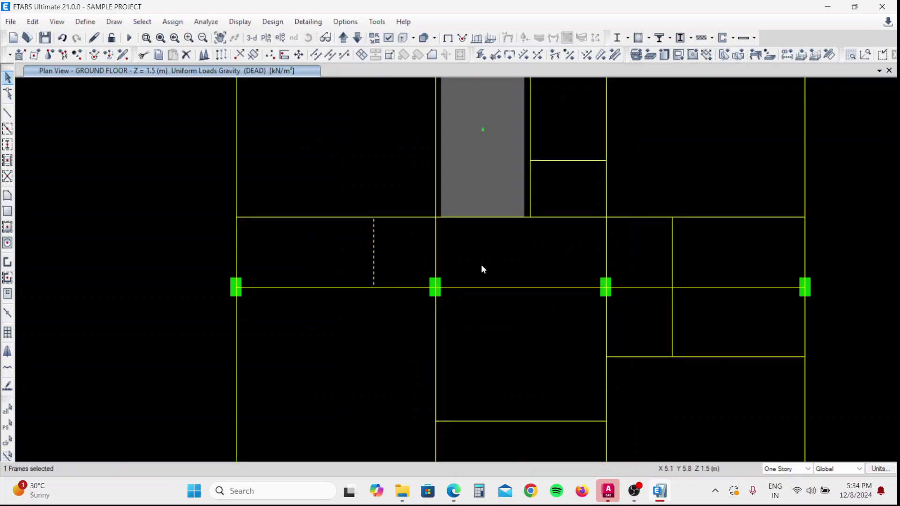
middle_drag(524, 258, 516, 264)
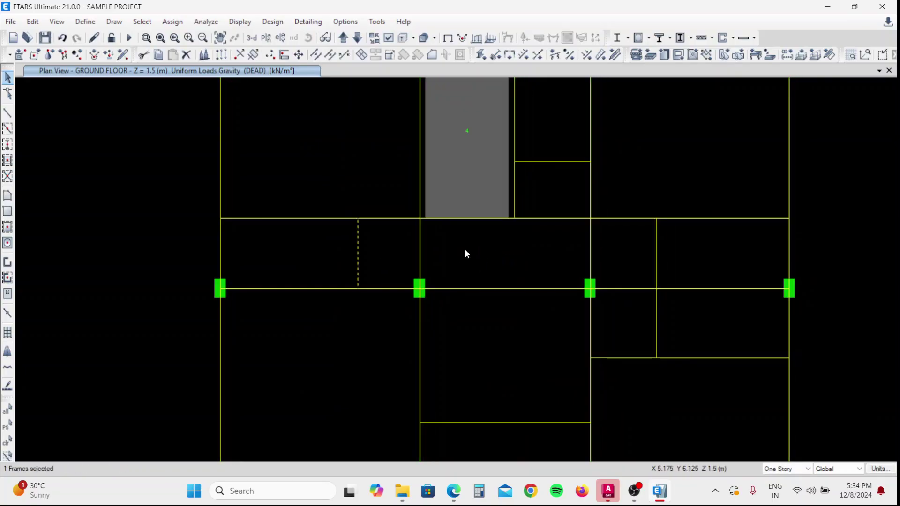
scroll(465, 249, down, 2)
drag(575, 248, 551, 261)
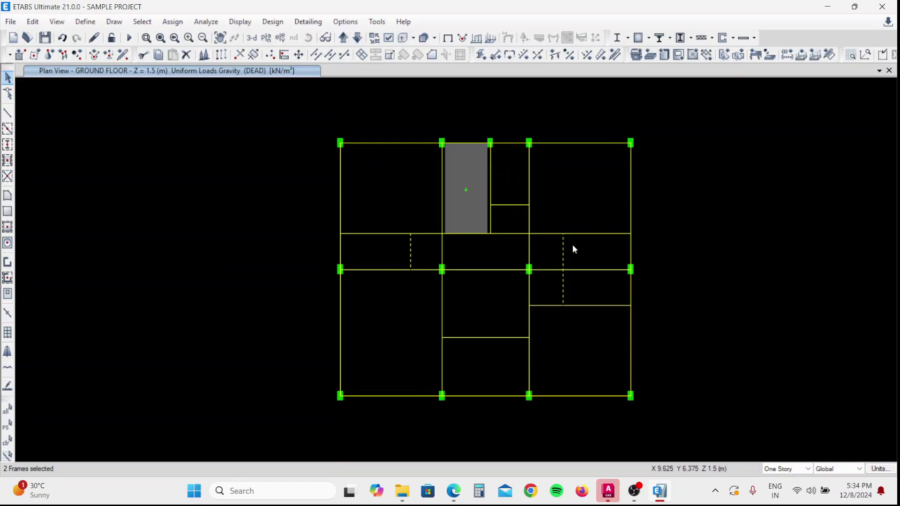
drag(486, 329, 465, 351)
drag(510, 195, 497, 216)
drag(394, 231, 384, 237)
drag(602, 221, 585, 240)
middle_drag(436, 325, 438, 318)
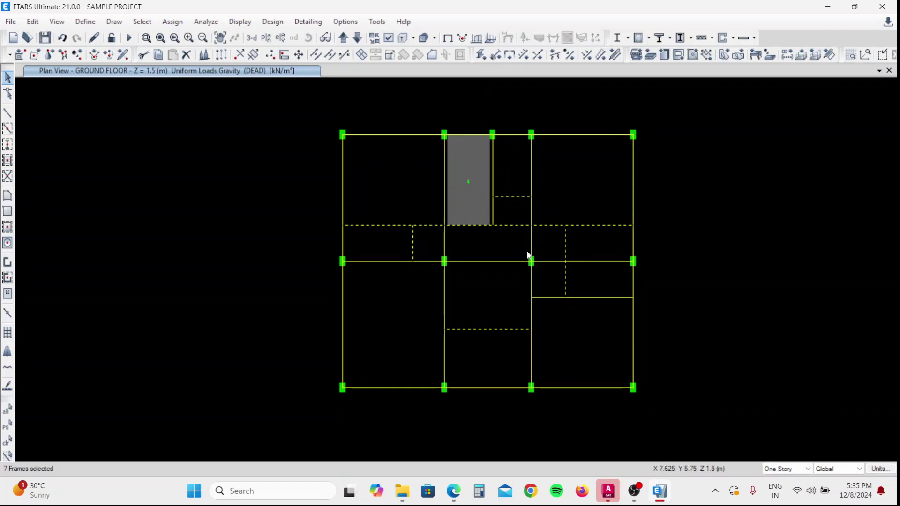
click(171, 22)
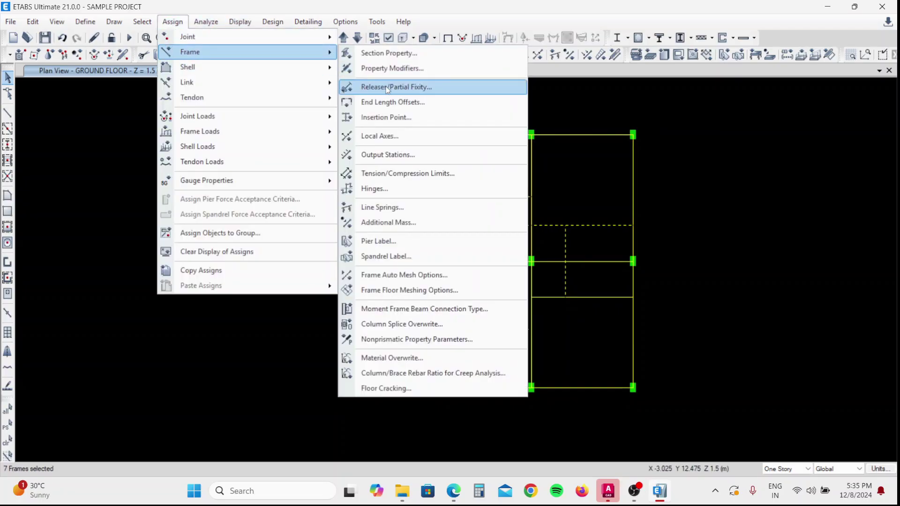
click(387, 88)
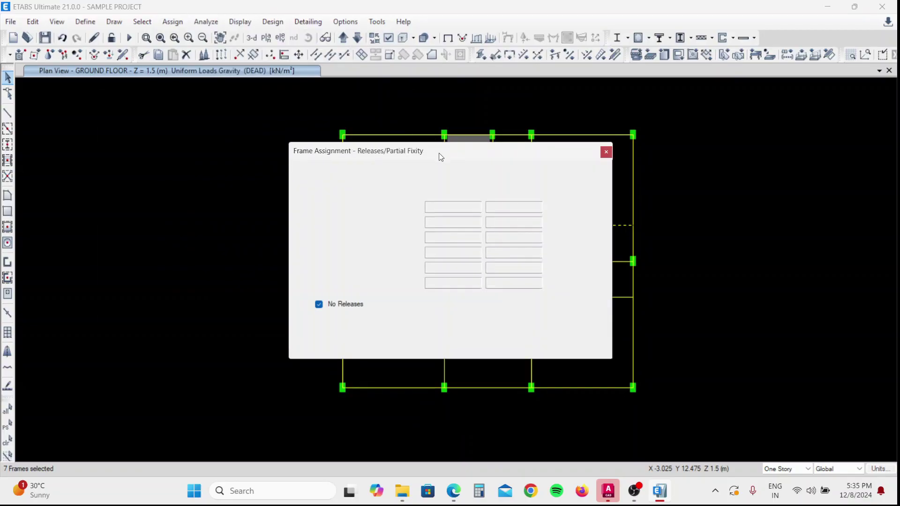
drag(357, 155, 166, 122)
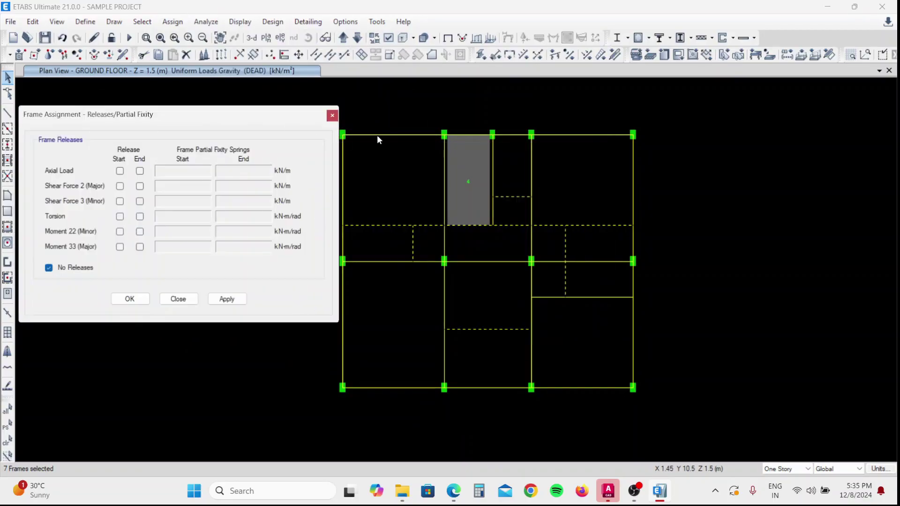
middle_drag(414, 172, 452, 174)
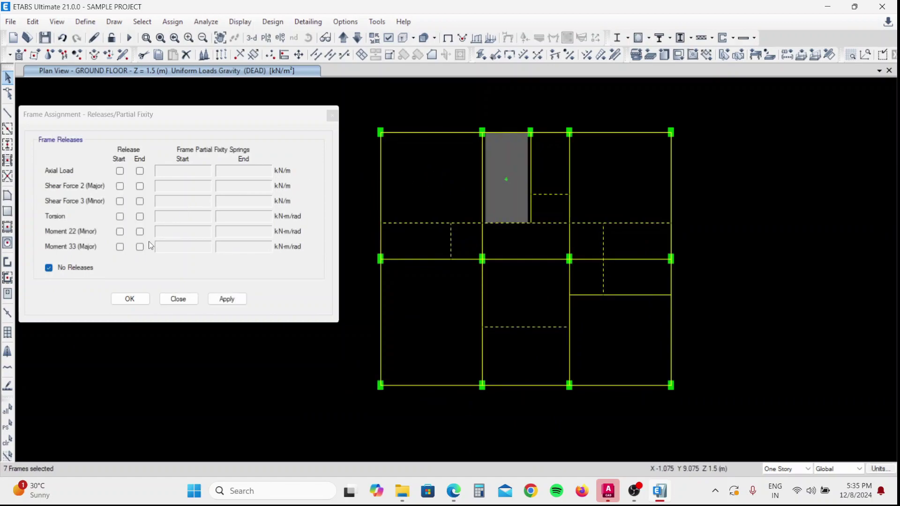
click(120, 231)
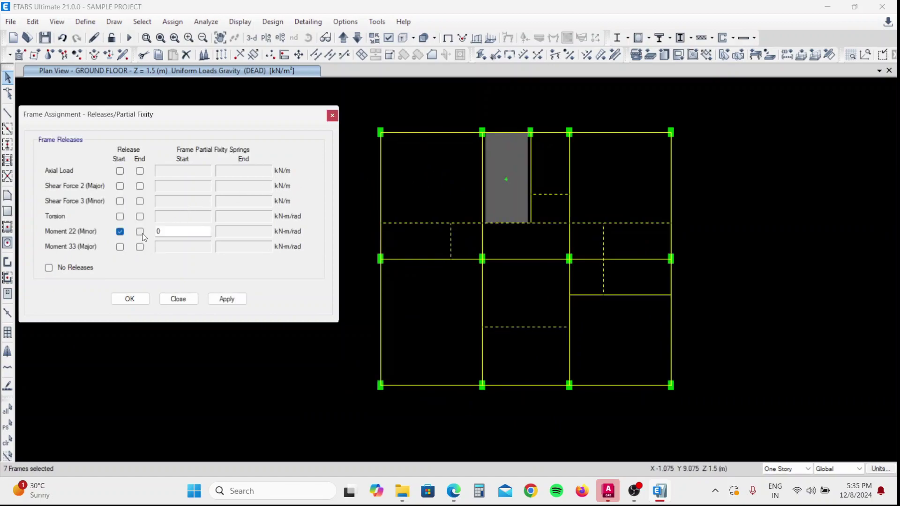
click(140, 232)
click(139, 246)
click(120, 247)
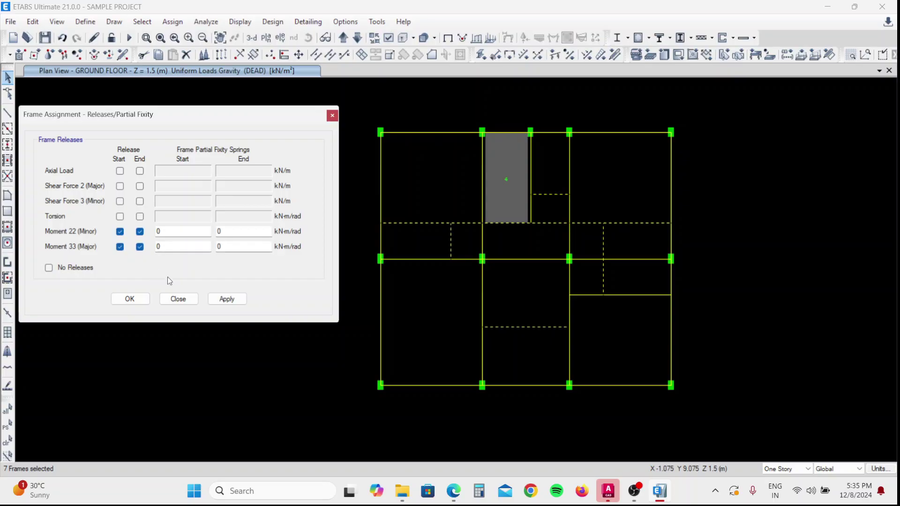
click(227, 299)
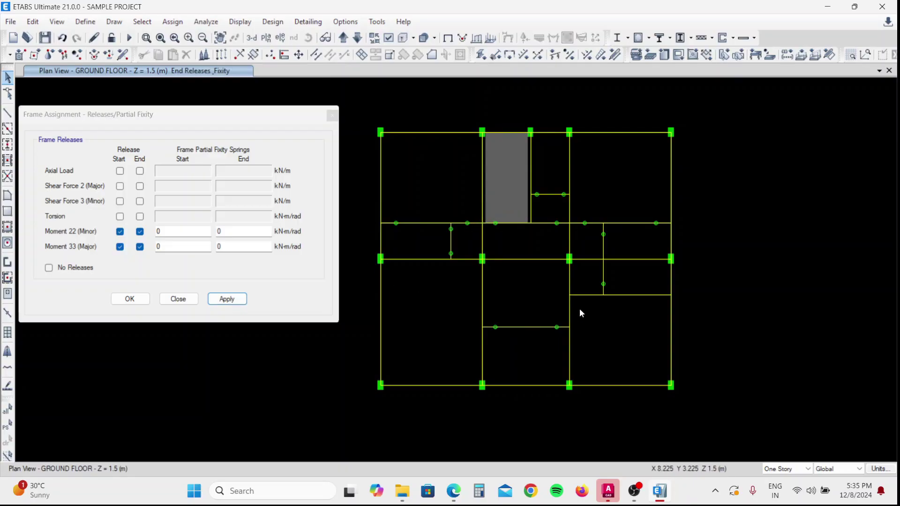
- Apply the same both-end moment releases to the remaining secondary beam, where the short two-bay cross beam ends
drag(637, 282, 594, 302)
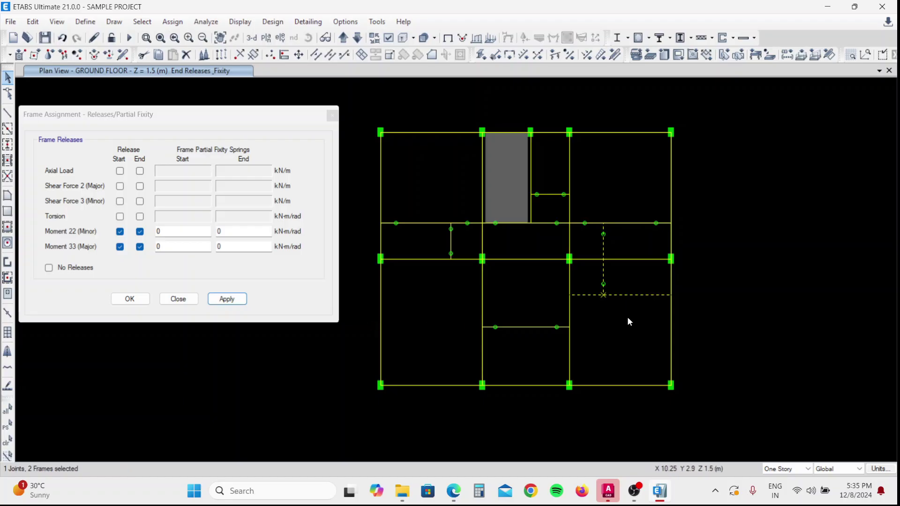
click(603, 294)
click(227, 298)
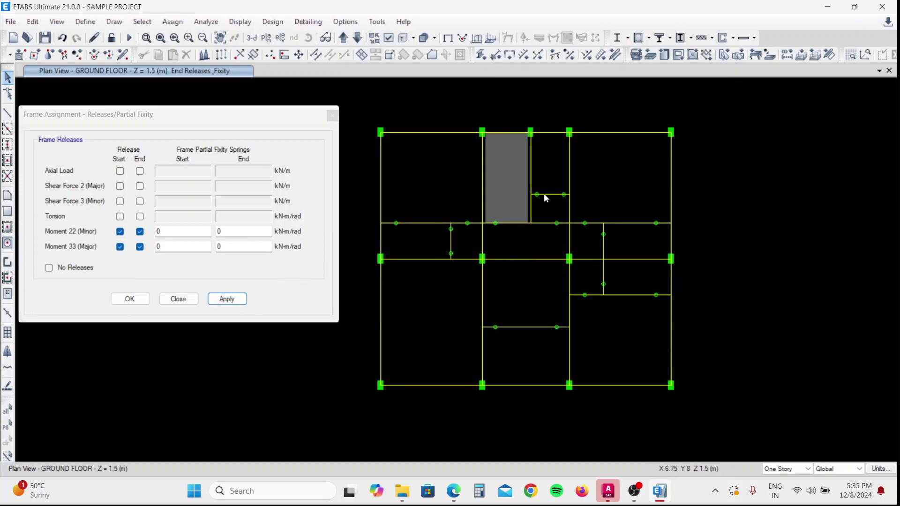
- Release Moment 22 and Moment 33 at only the end of the ground-floor beam beside the stair slab
click(530, 170)
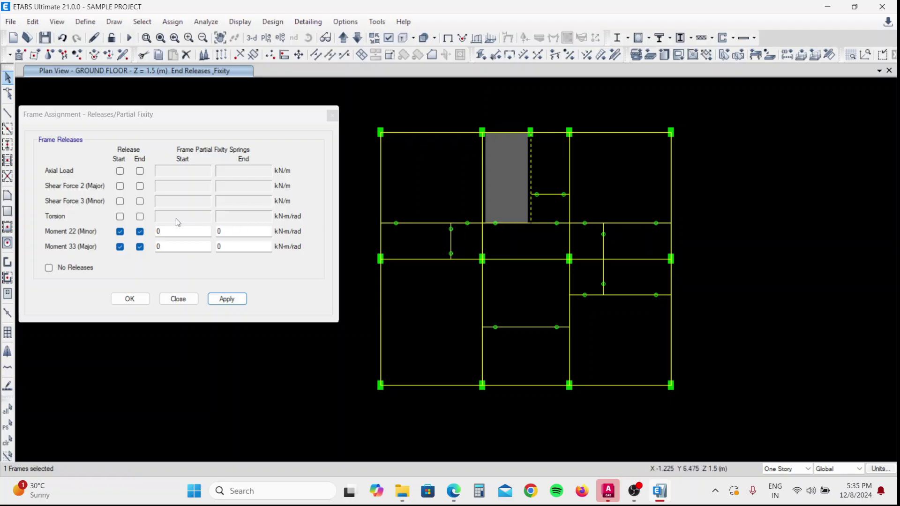
click(120, 232)
click(120, 247)
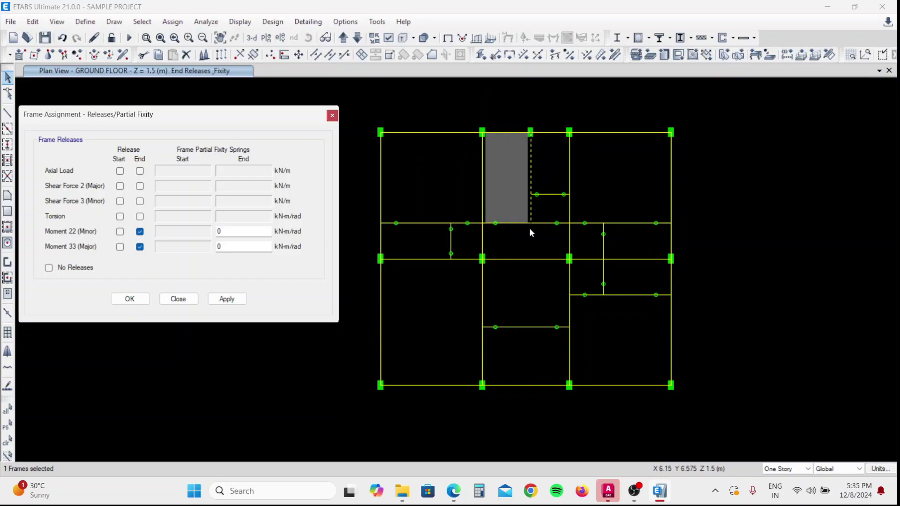
click(229, 297)
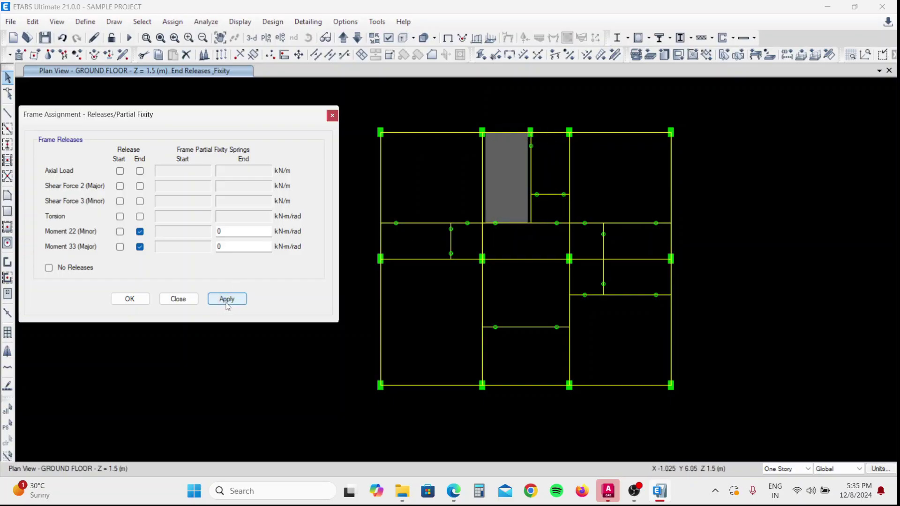
- Change the stair-side beam's Moment 22 and Moment 33 releases to the start only, keeping the end fixed
click(532, 149)
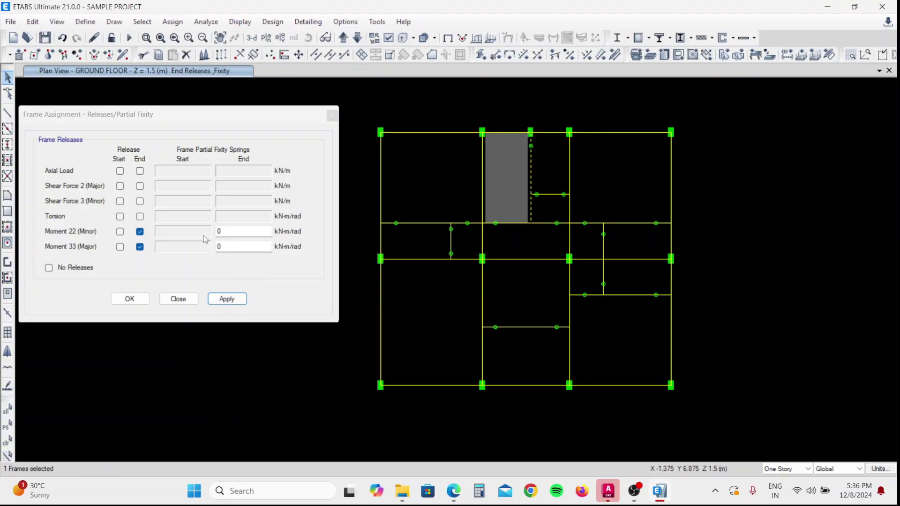
click(120, 232)
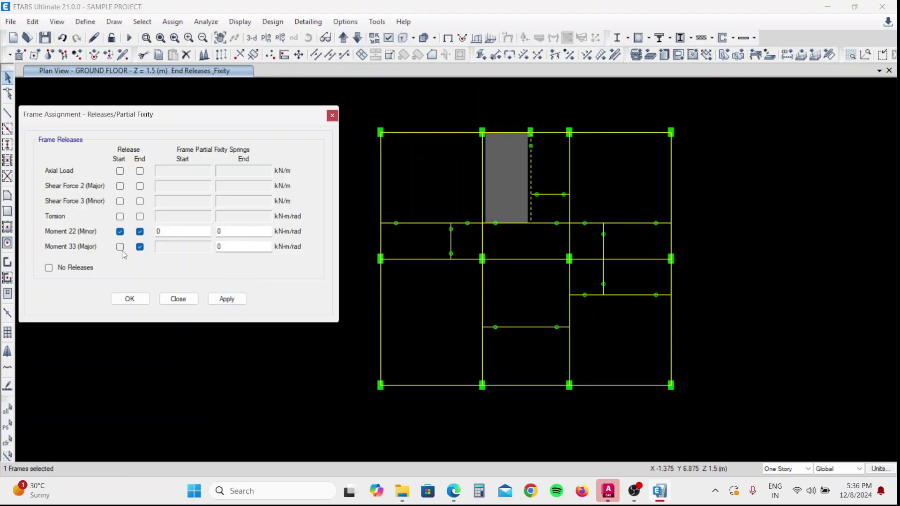
click(119, 247)
click(140, 232)
click(140, 247)
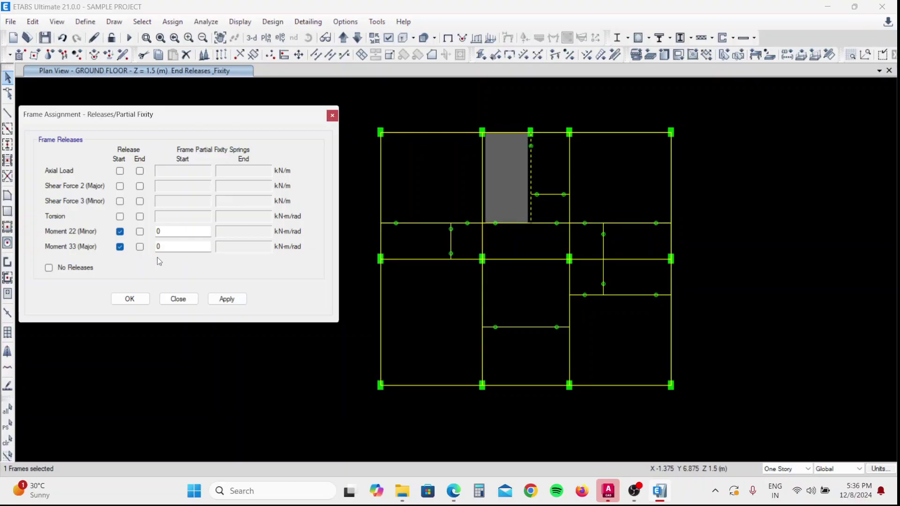
click(226, 299)
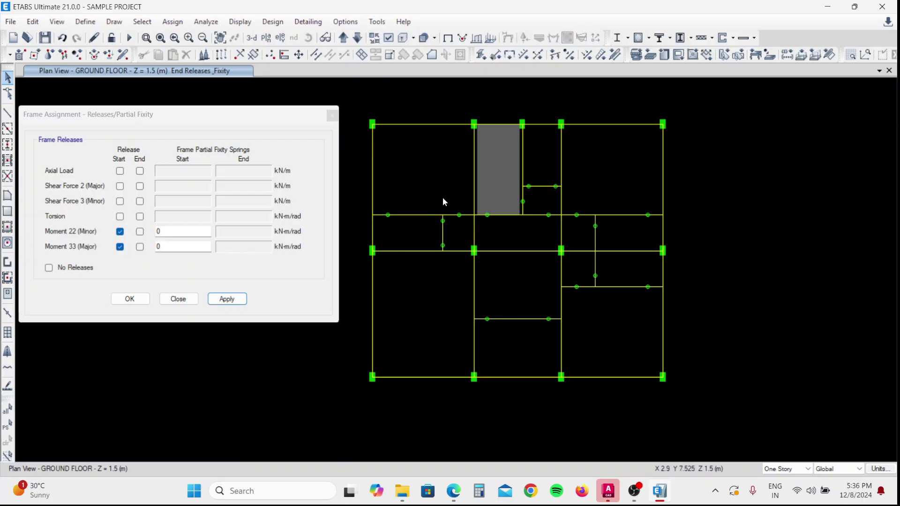
- Release Moment 22 and Moment 33 at both ends of nine secondary beams on the TERRACE LEVEL, including the projecting slab's outer beam
middle_drag(526, 290, 525, 313)
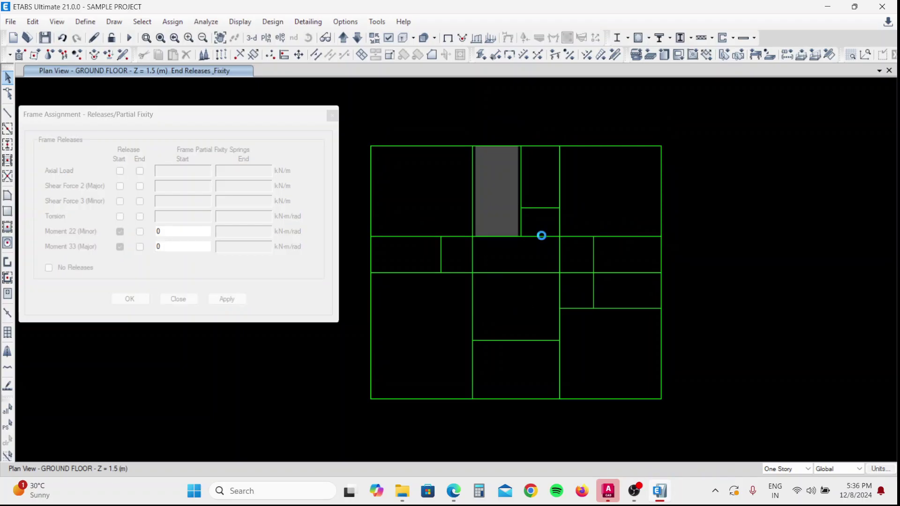
click(343, 38)
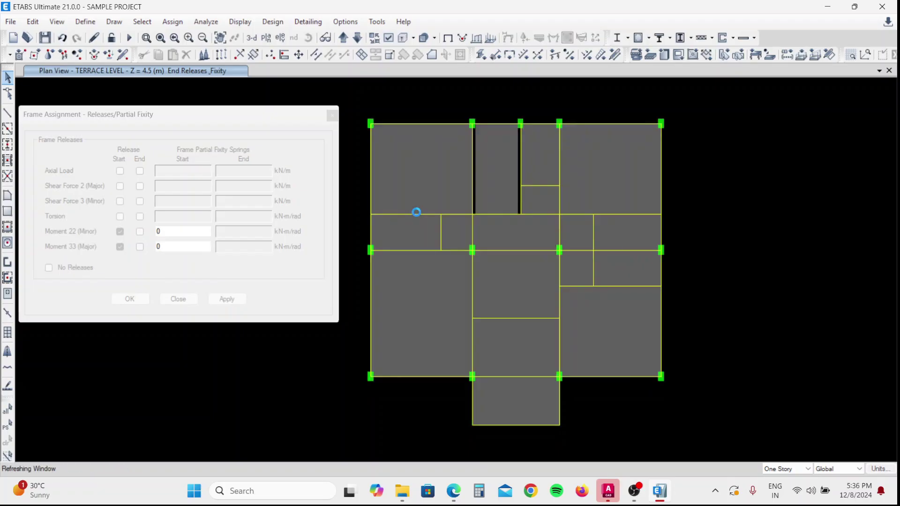
click(414, 215)
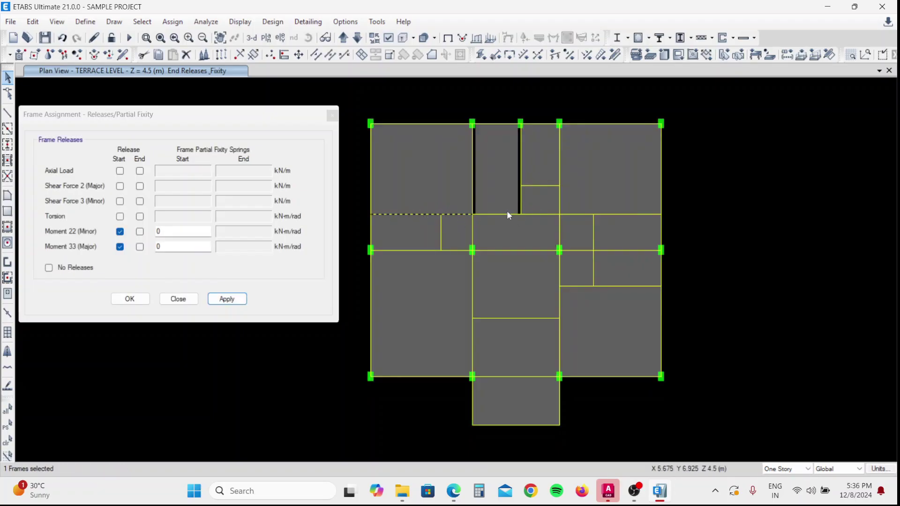
click(579, 214)
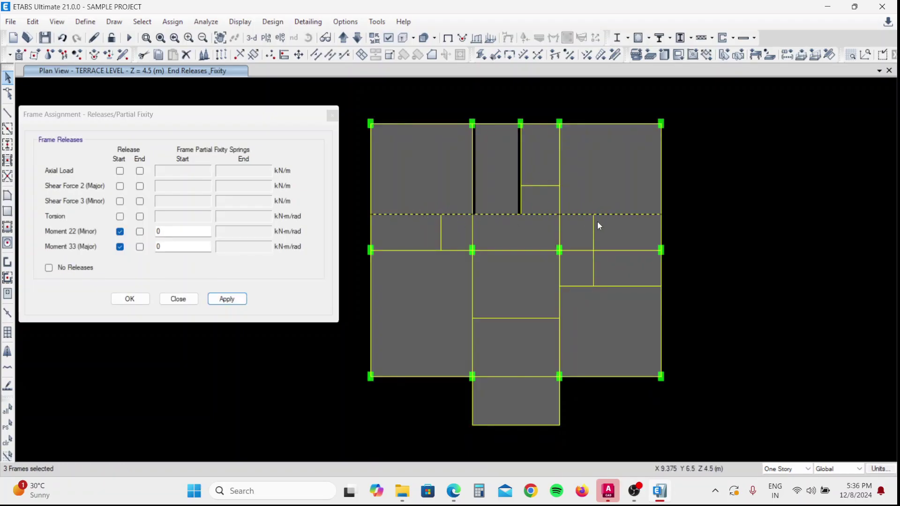
click(539, 186)
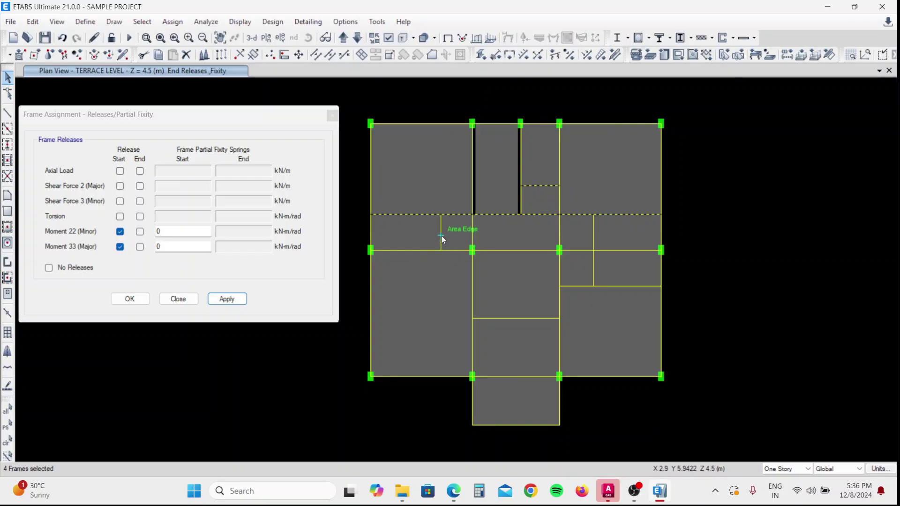
click(593, 236)
click(578, 285)
click(515, 318)
click(517, 424)
click(140, 232)
click(139, 247)
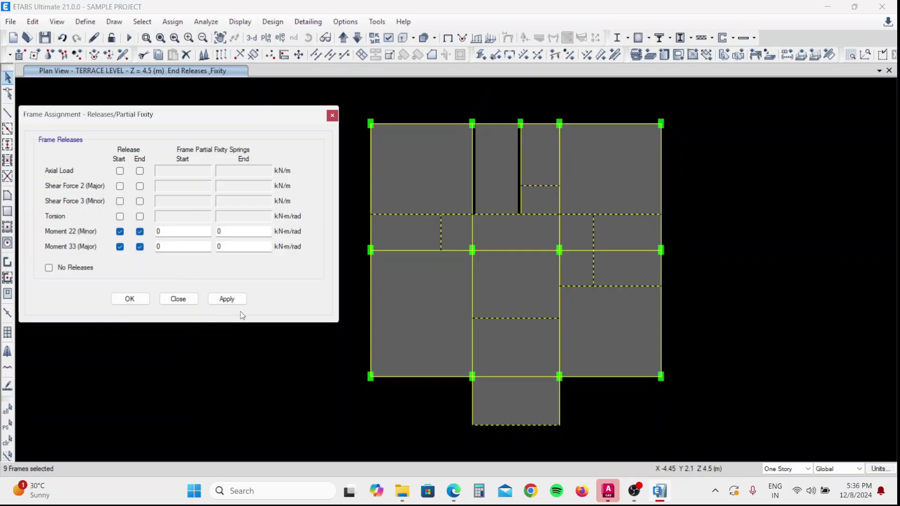
click(227, 299)
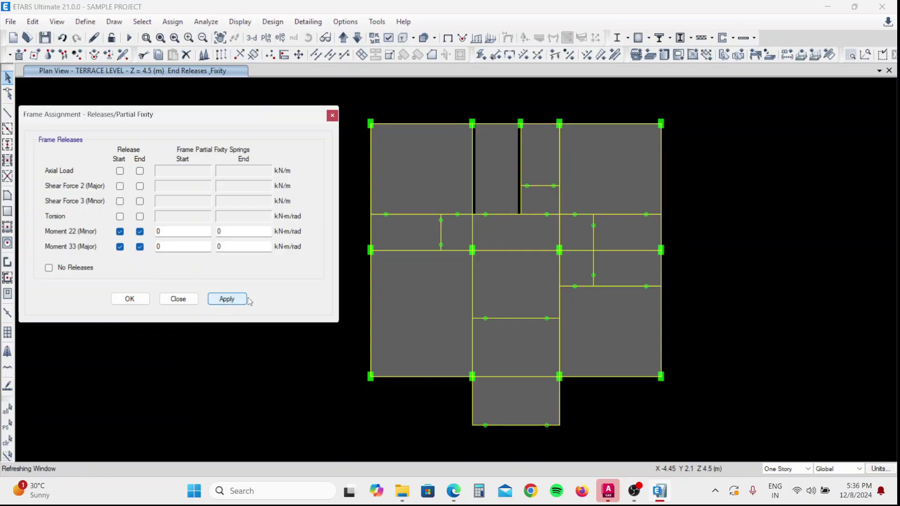
- Release Moment 22 and Moment 33 at only the start of the two terrace beams flanking the narrow bay beside the stair
click(561, 163)
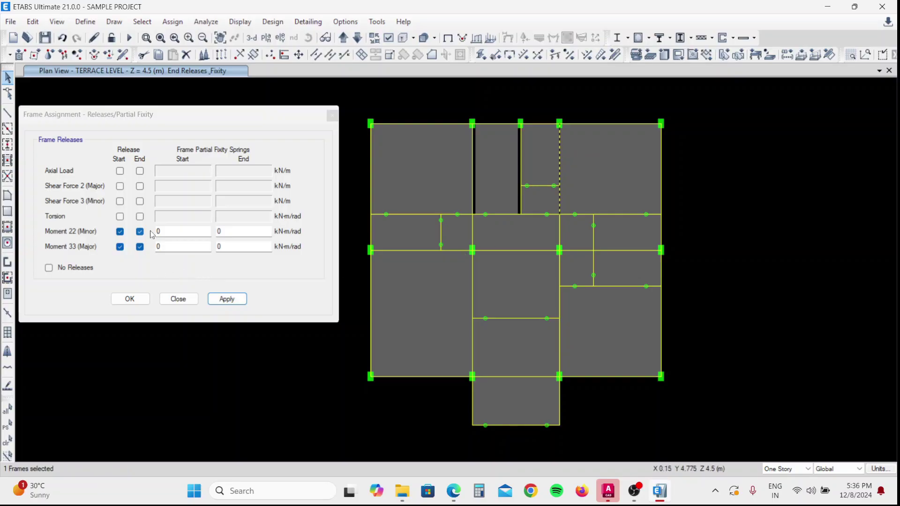
click(140, 232)
click(140, 246)
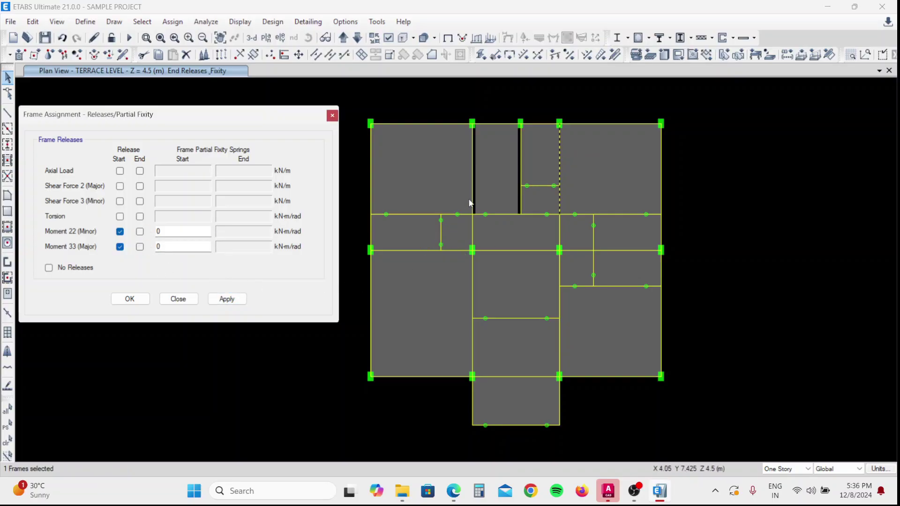
click(523, 160)
click(524, 160)
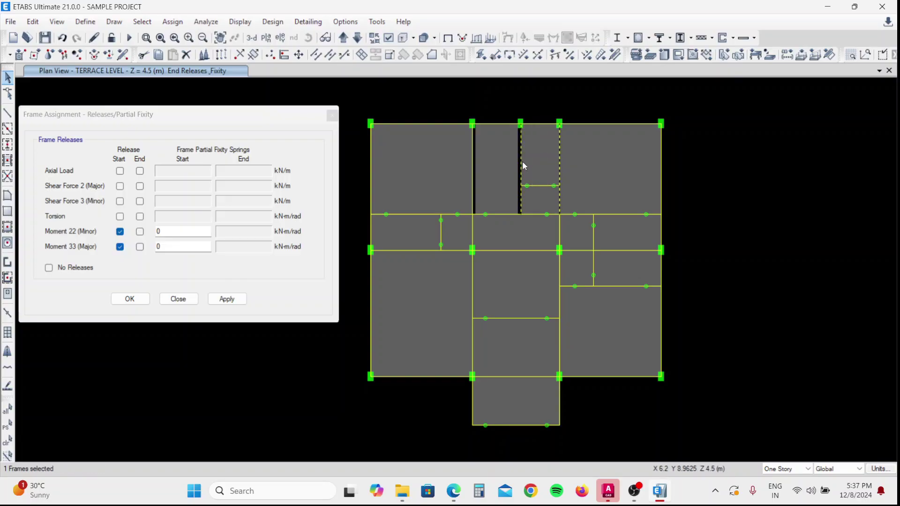
click(226, 303)
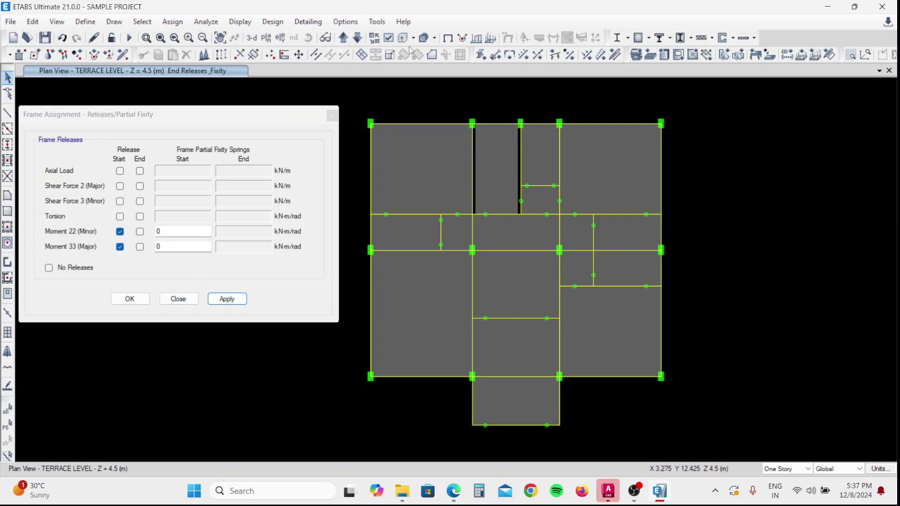
- Check the MUMTY plan for secondary beams, close the release assignment and review the end releases in 3-D
click(344, 38)
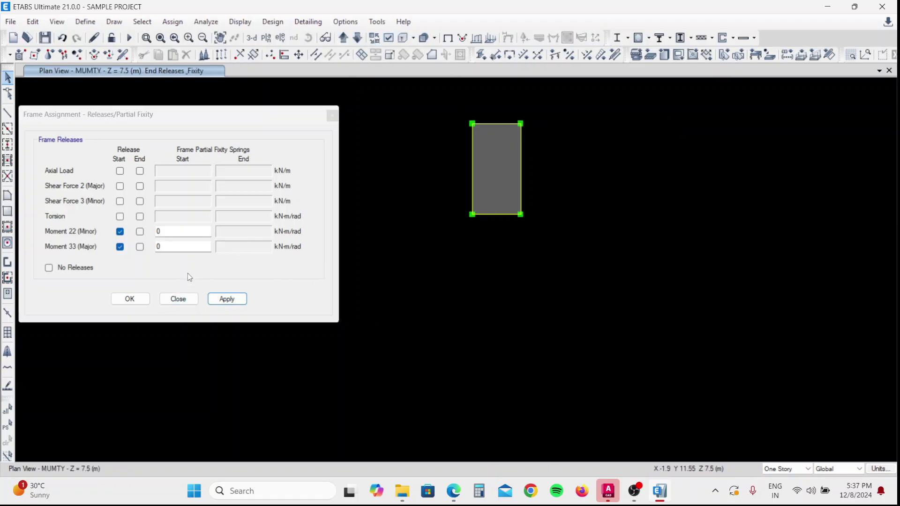
click(178, 299)
click(258, 40)
shift+middle_drag(616, 337, 550, 279)
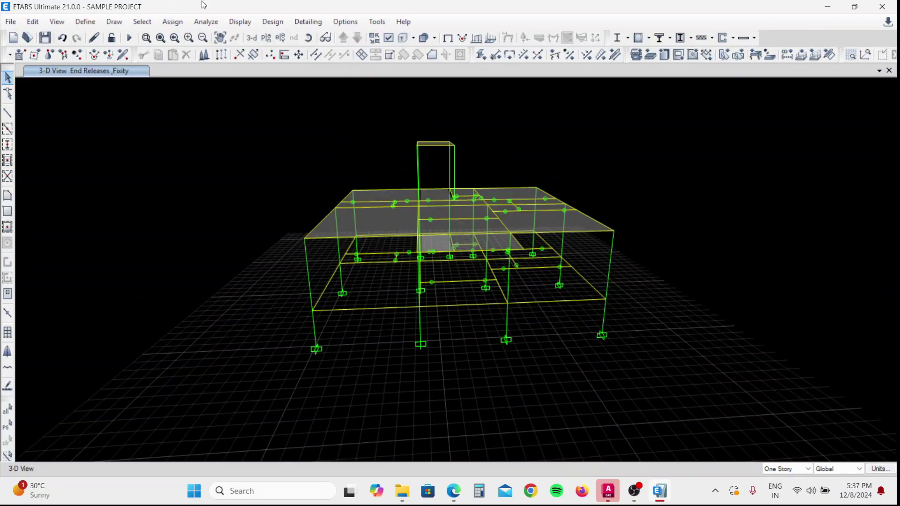
- Select all Beams across All Stories by object type
click(153, 22)
mouse_move(241, 32)
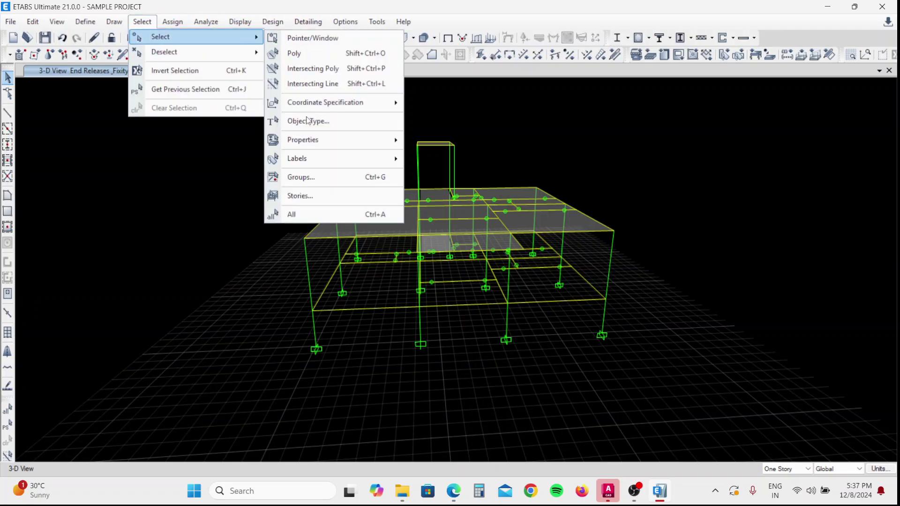
click(323, 125)
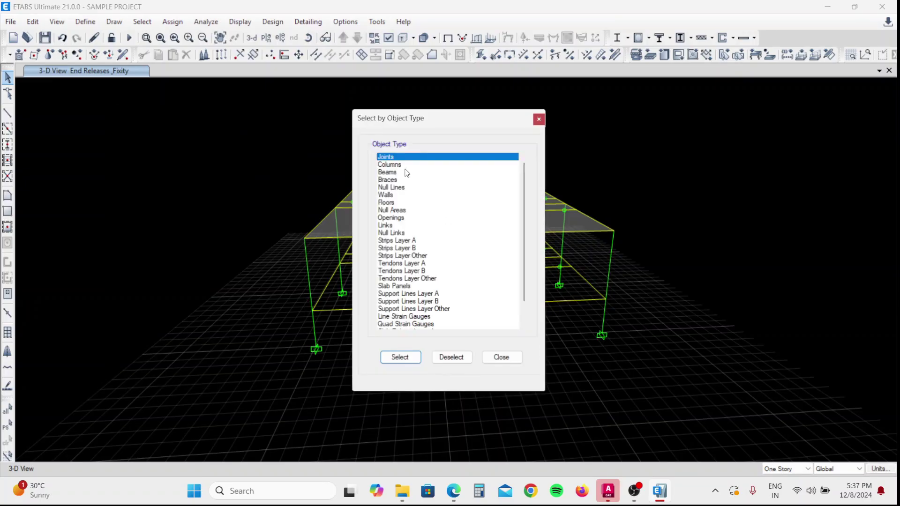
click(392, 171)
drag(474, 124, 327, 100)
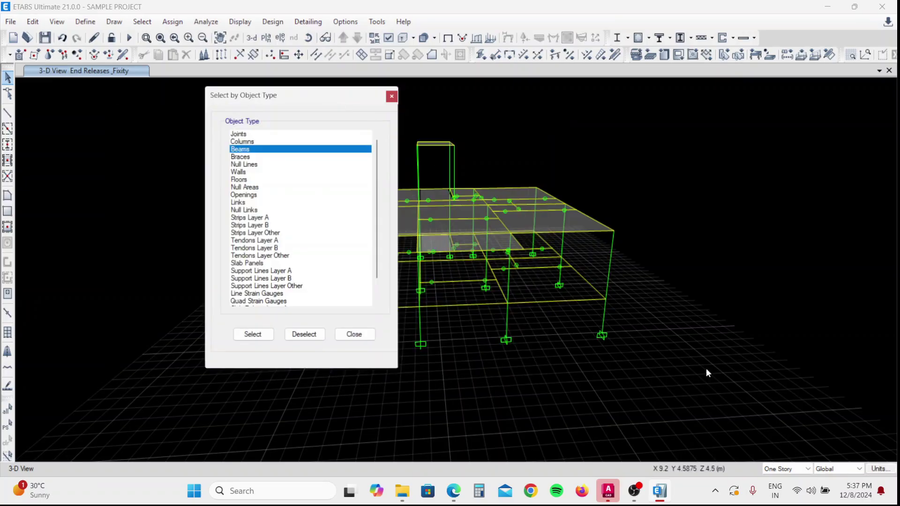
click(771, 468)
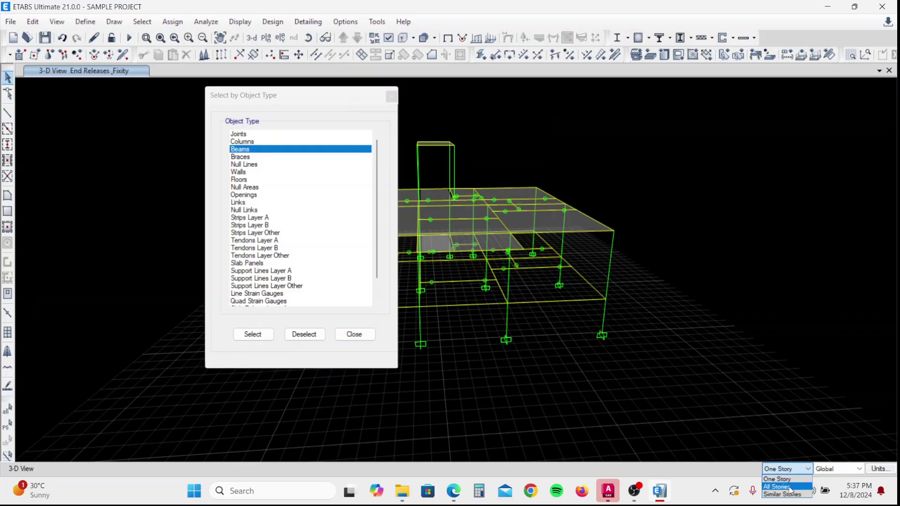
click(789, 488)
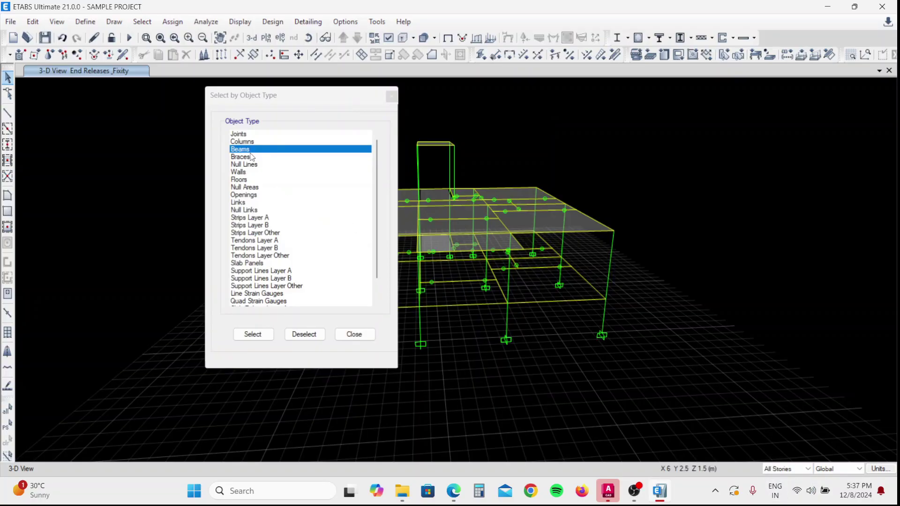
click(253, 334)
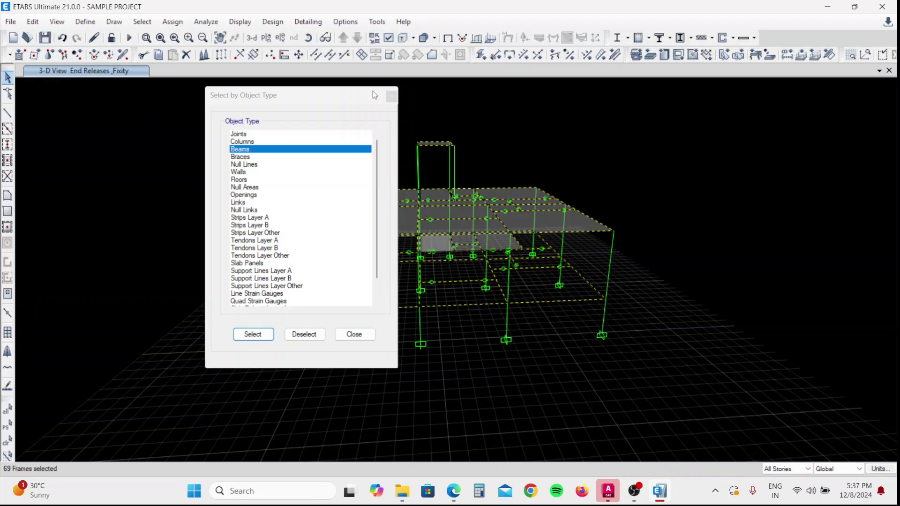
- Assign frame property modifiers to the selected beams: 0.1 for torsional constant and 0.35 for moment of inertia about the 2 and 3 axes
click(172, 21)
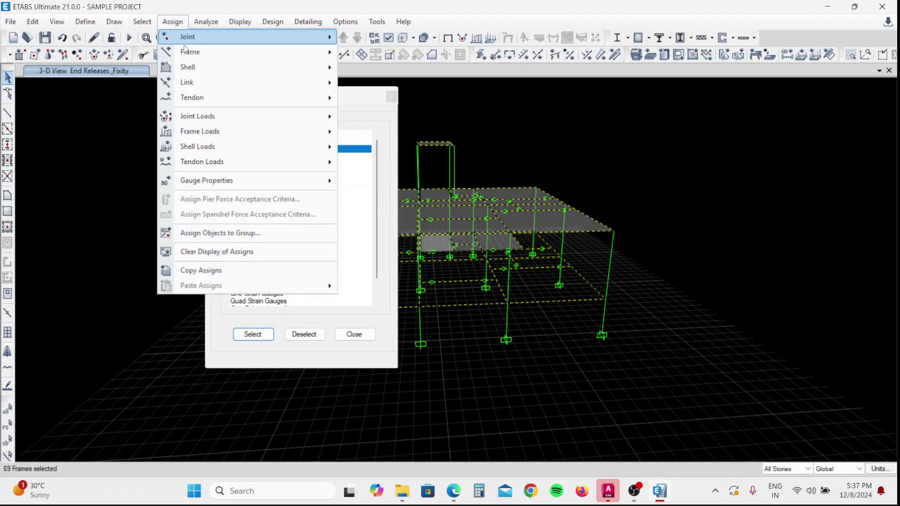
mouse_move(300, 55)
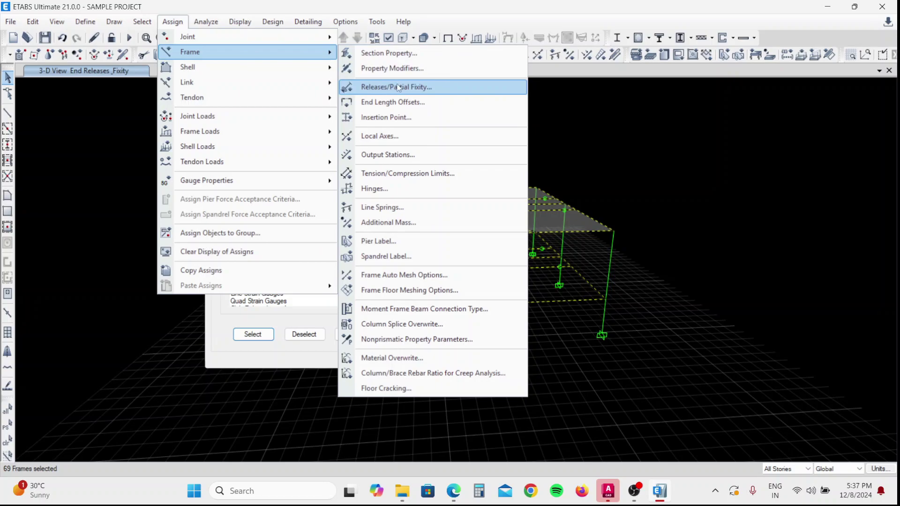
click(396, 70)
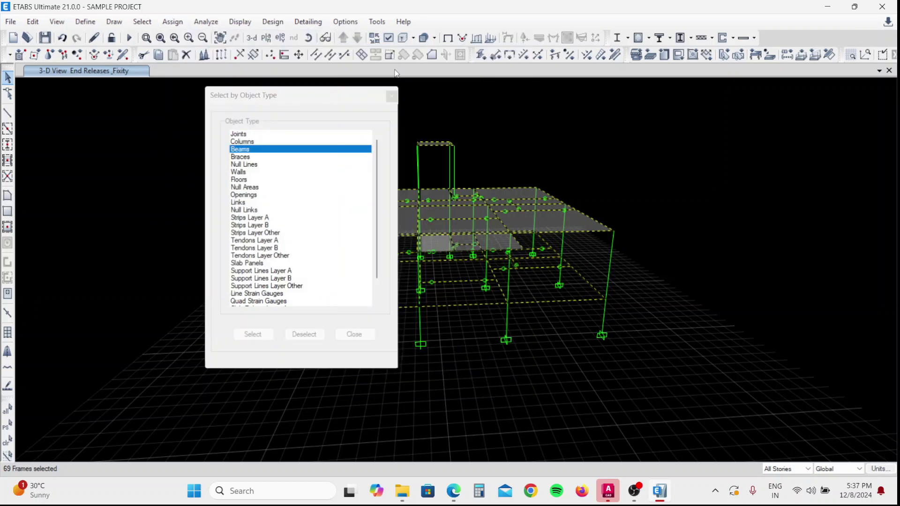
drag(487, 146, 562, 104)
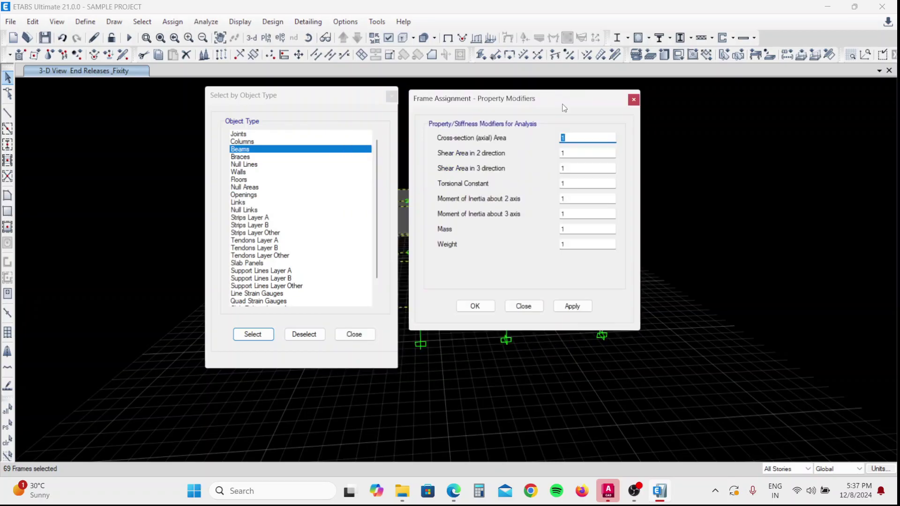
click(576, 200)
double_click(571, 213)
text(0.35)
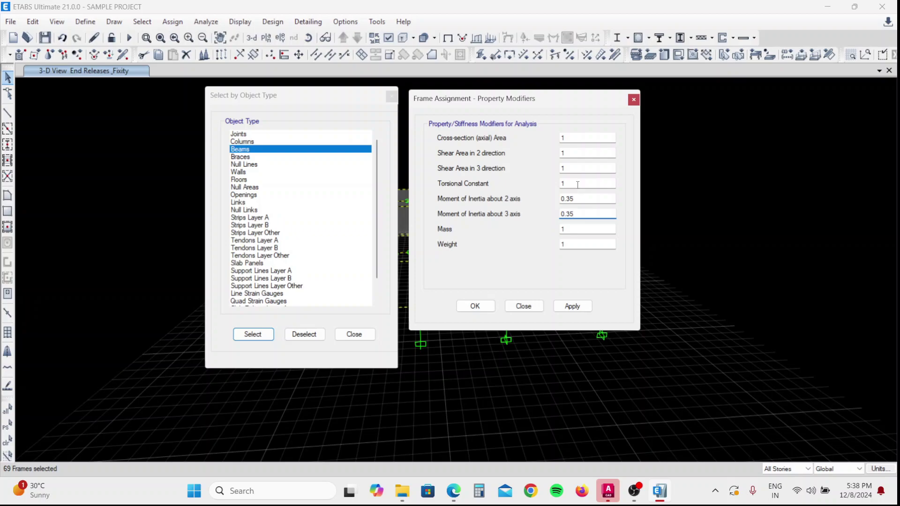
double_click(578, 184)
text(0.)
click(570, 308)
- Change the object-type selection from beams to Columns and select every column in the model
drag(533, 94, 745, 89)
click(304, 335)
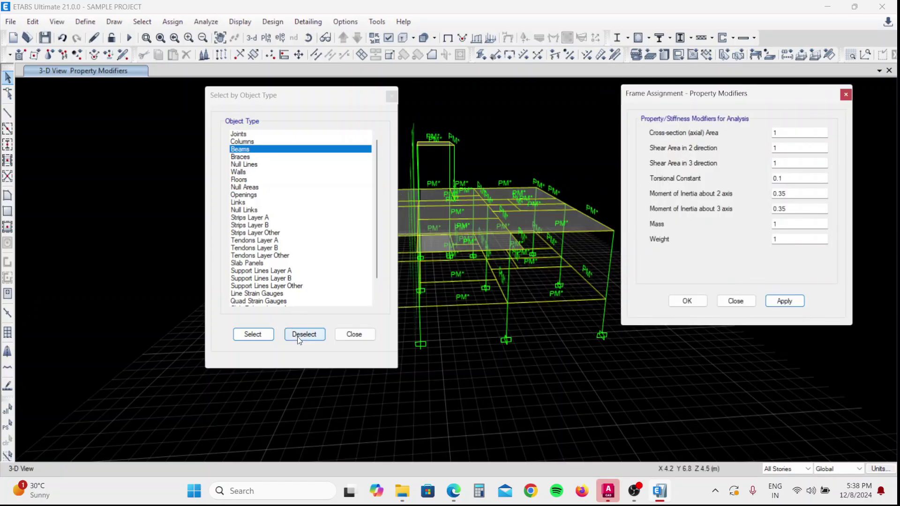
click(255, 141)
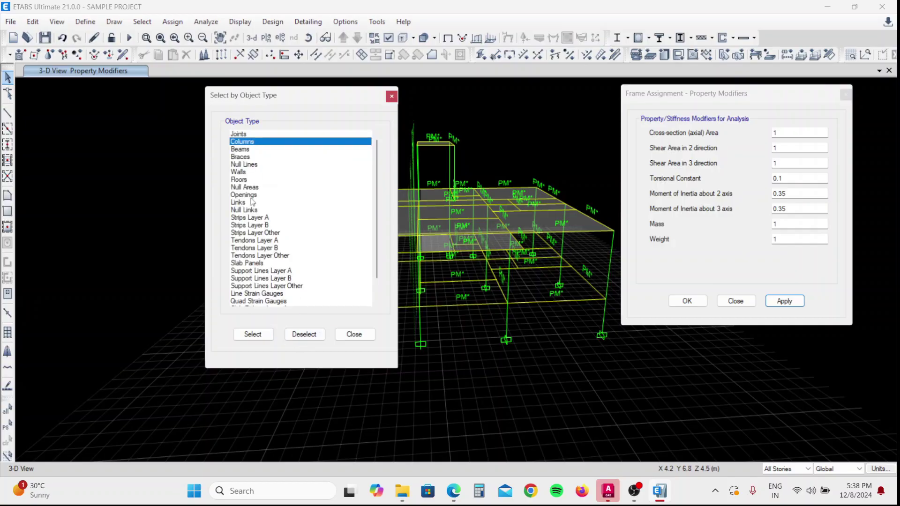
click(253, 334)
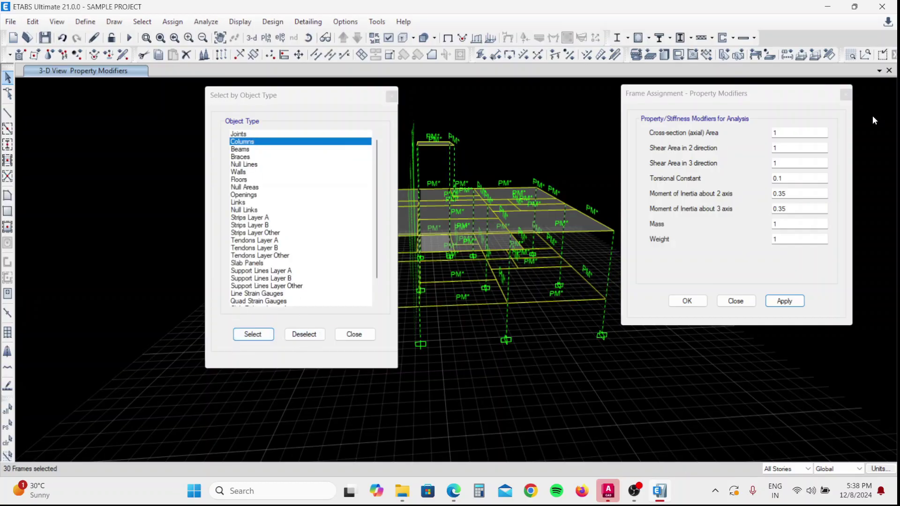
- Assign column property modifiers of 0.7 for moment of inertia about both axes and 1 for torsional constant
click(801, 206)
text(0)
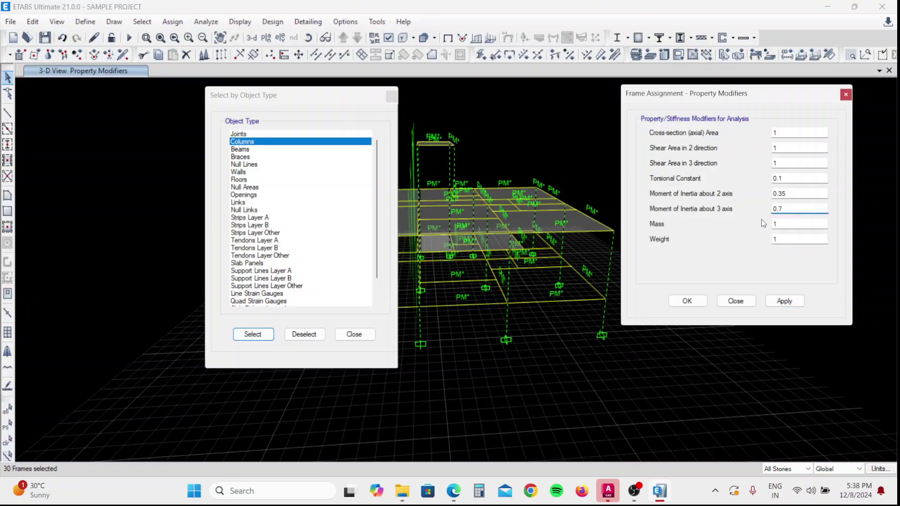
click(803, 196)
text(0)
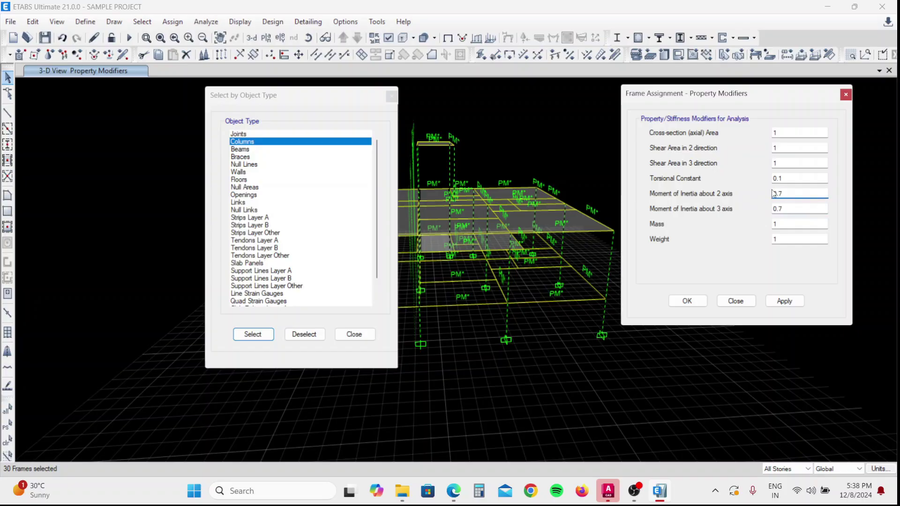
double_click(790, 176)
text(1)
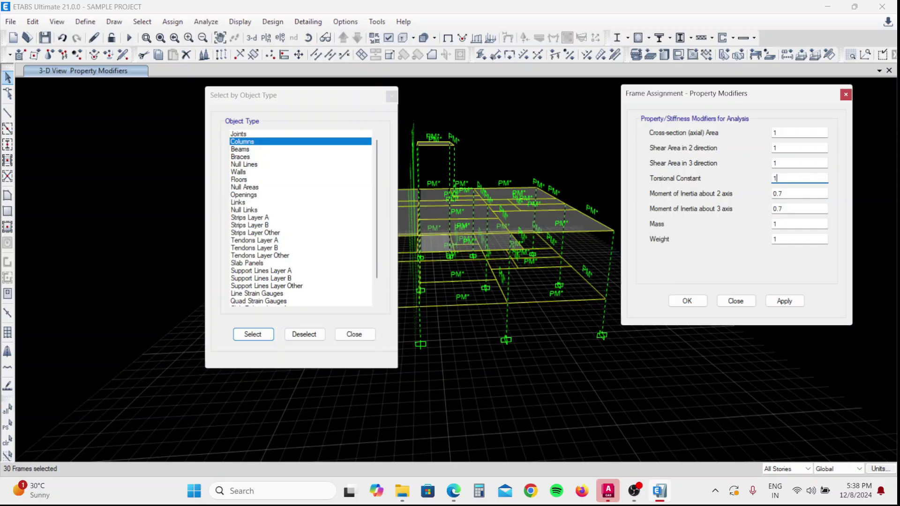
click(786, 302)
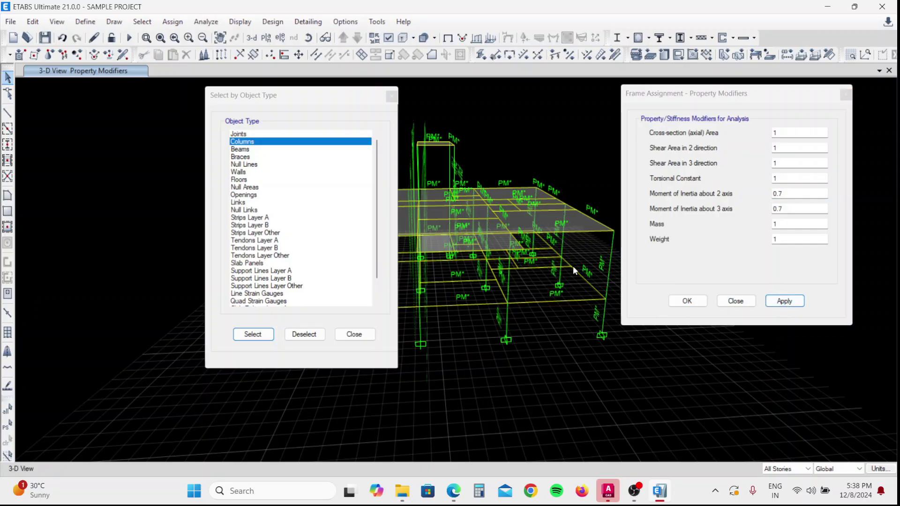
click(735, 302)
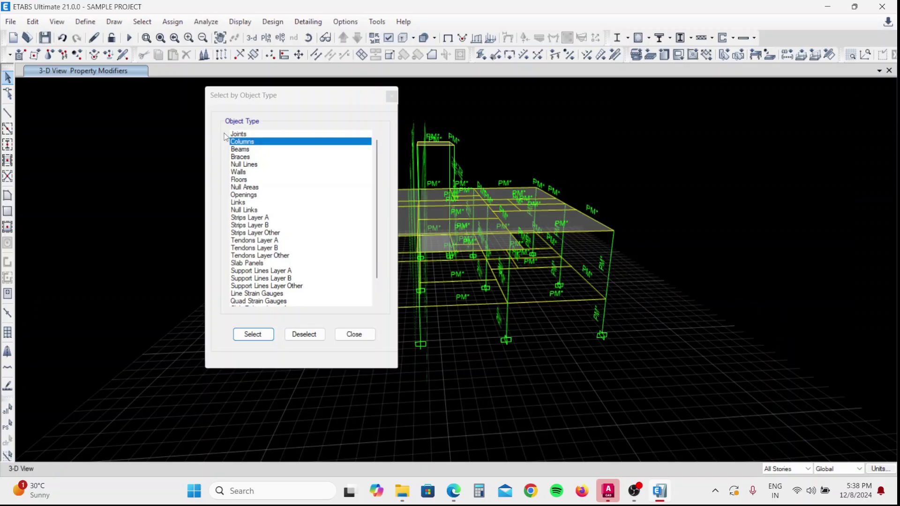
- Select all Floors in the model by object type
click(311, 336)
click(253, 180)
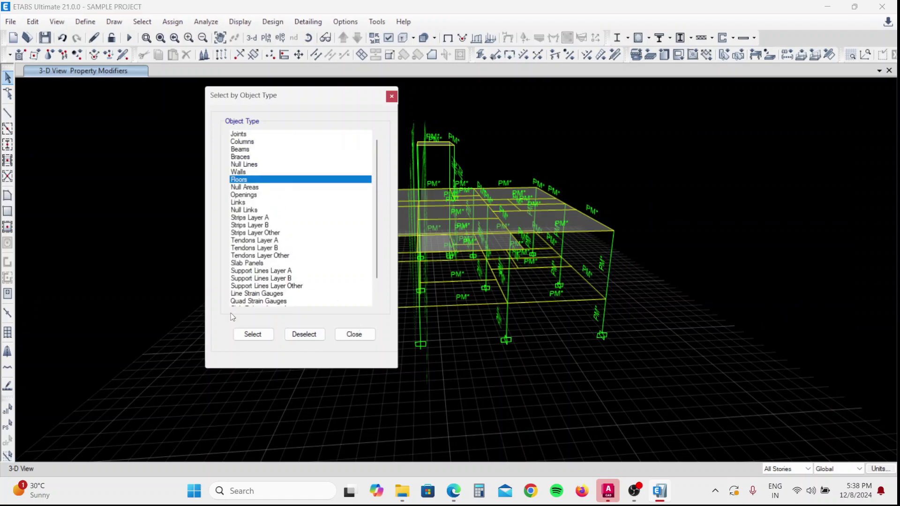
click(256, 335)
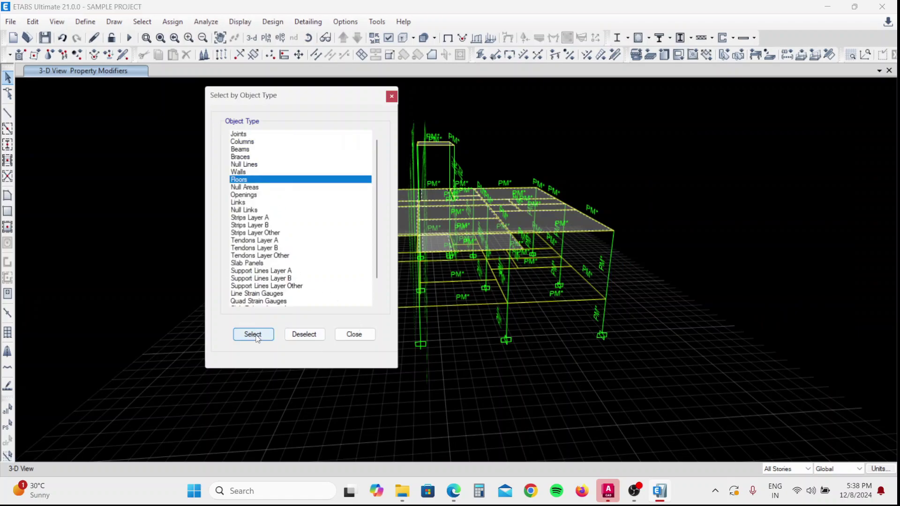
- Set the selected floor shells' membrane f11, f22 and f12 stiffness modifiers to 0.25
click(173, 22)
mouse_move(218, 70)
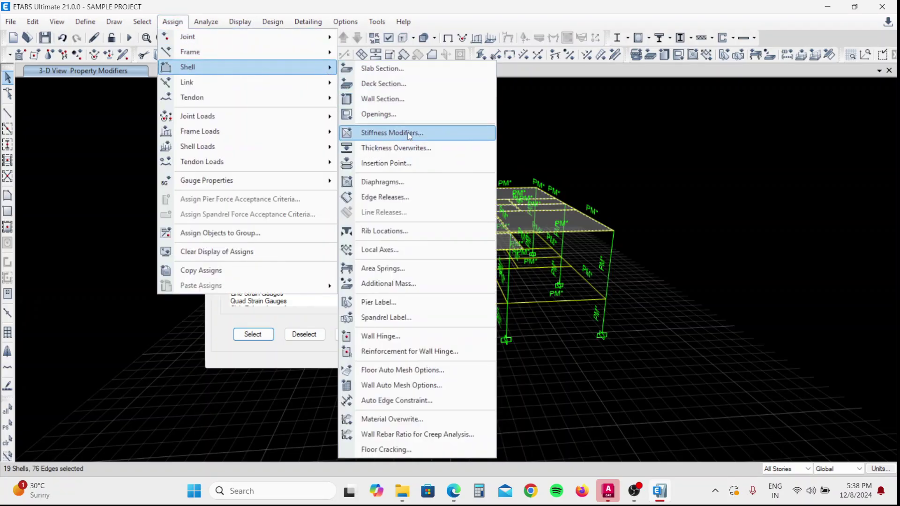
click(393, 135)
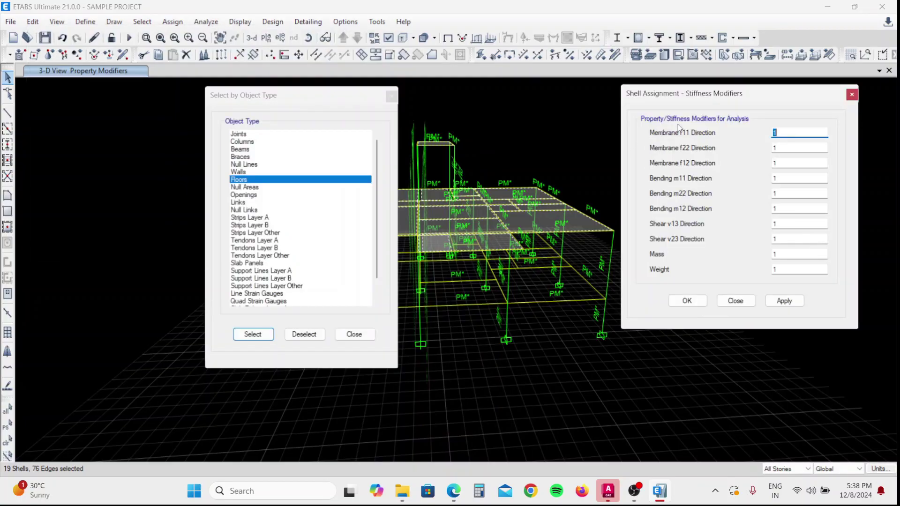
text(0.25)
click(791, 149)
text(0.25)
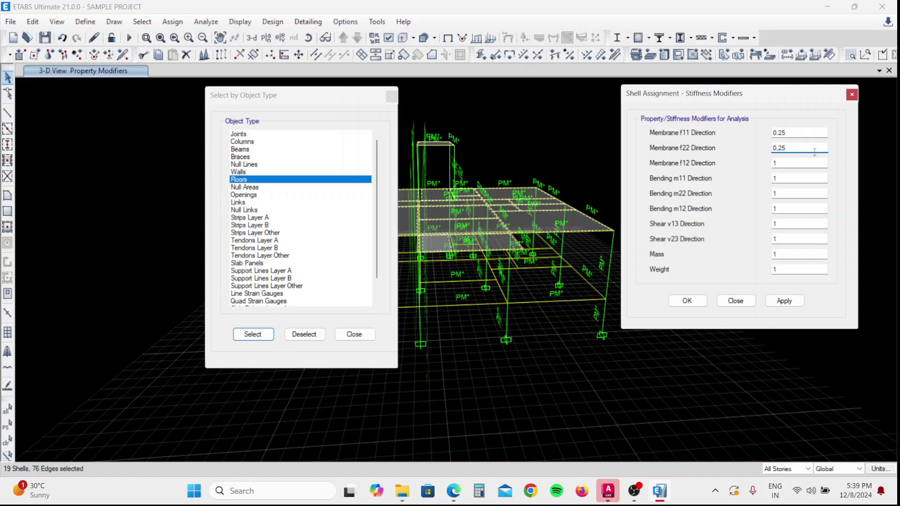
double_click(801, 164)
key(BackSpace)
- Set the floors' bending m11, m22 and m12 modifiers to 0.25, apply the assignment and finish the object-type selection
double_click(791, 179)
text(0.25)
key(Tab)
text(0)
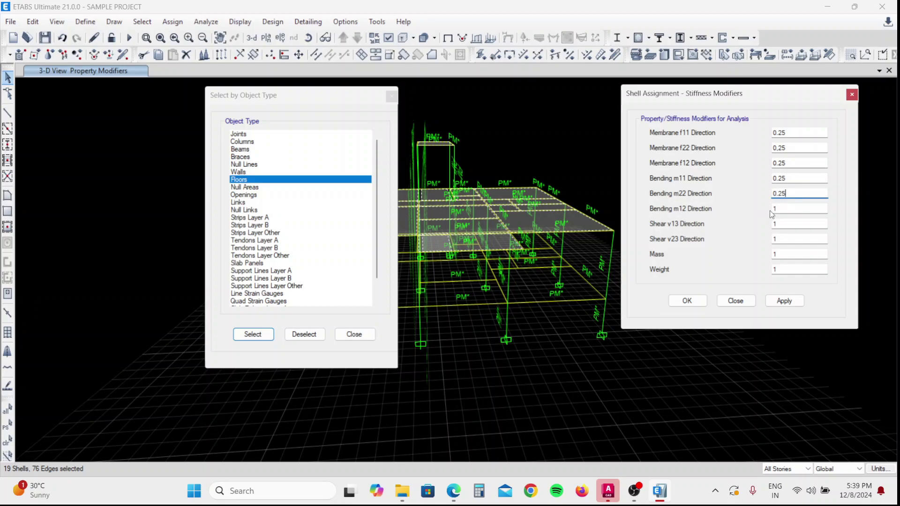
click(791, 209)
click(784, 301)
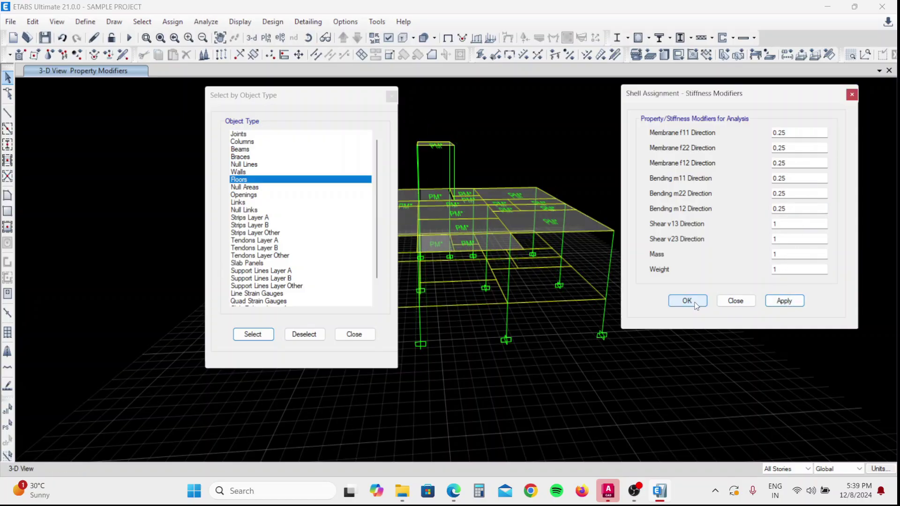
click(675, 299)
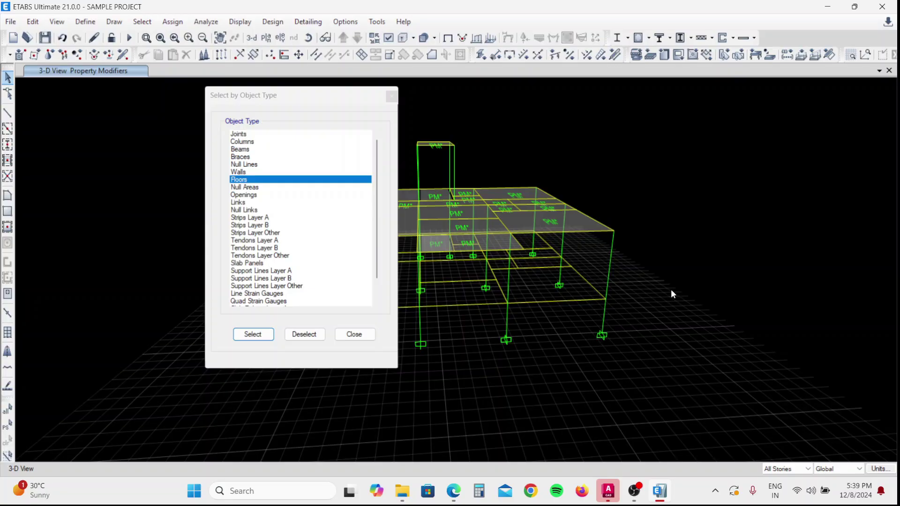
click(354, 335)
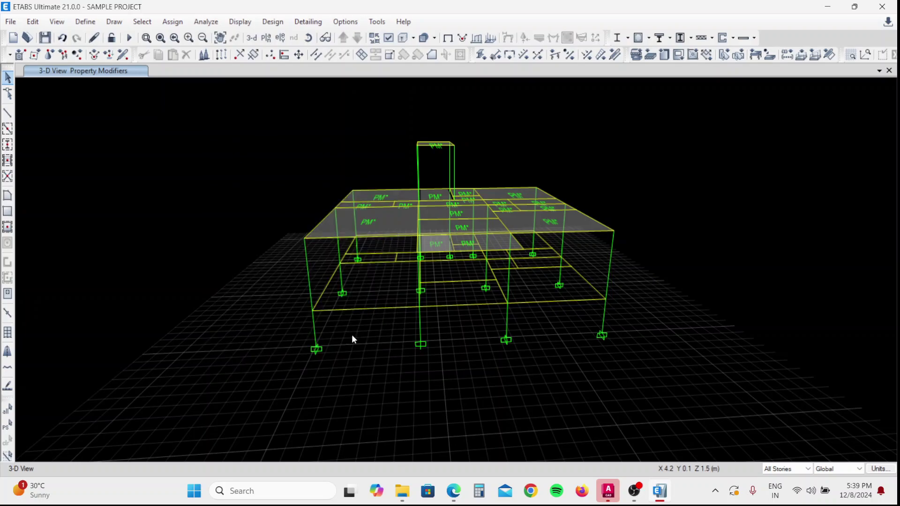
- Display the GROUND FLOOR plan view in place of the 3-D model
mouse_move(494, 375)
shift+middle_down()
mouse_move(399, 340)
mouse_move(503, 356)
mouse_move(598, 352)
mouse_move(494, 357)
mouse_move(455, 347)
mouse_move(445, 328)
shift+middle_up()
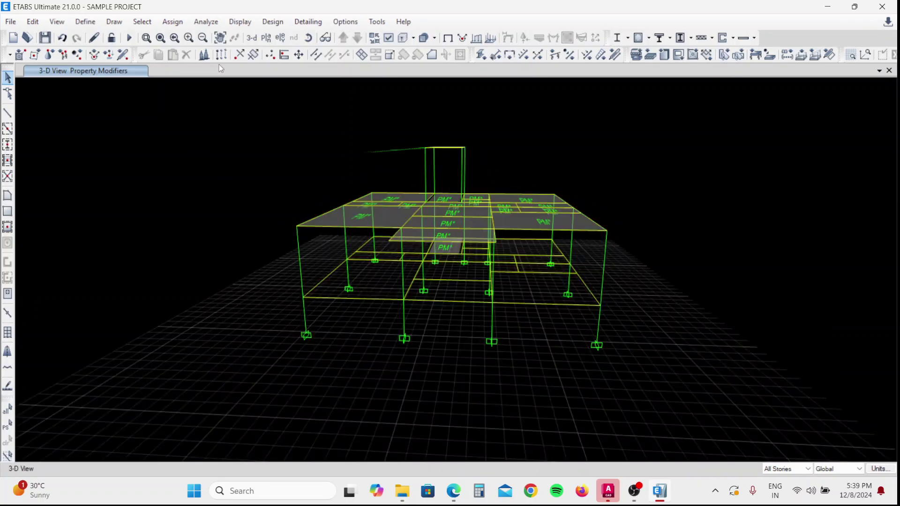
click(207, 22)
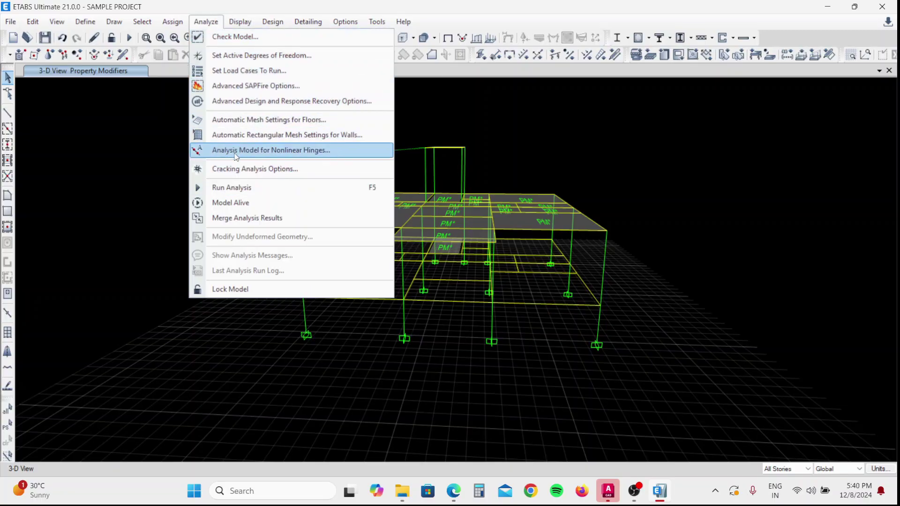
click(114, 8)
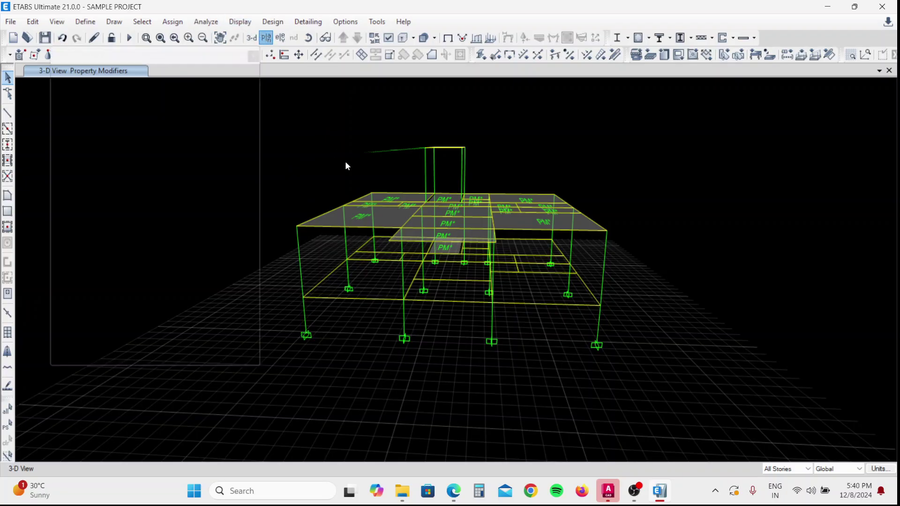
click(402, 224)
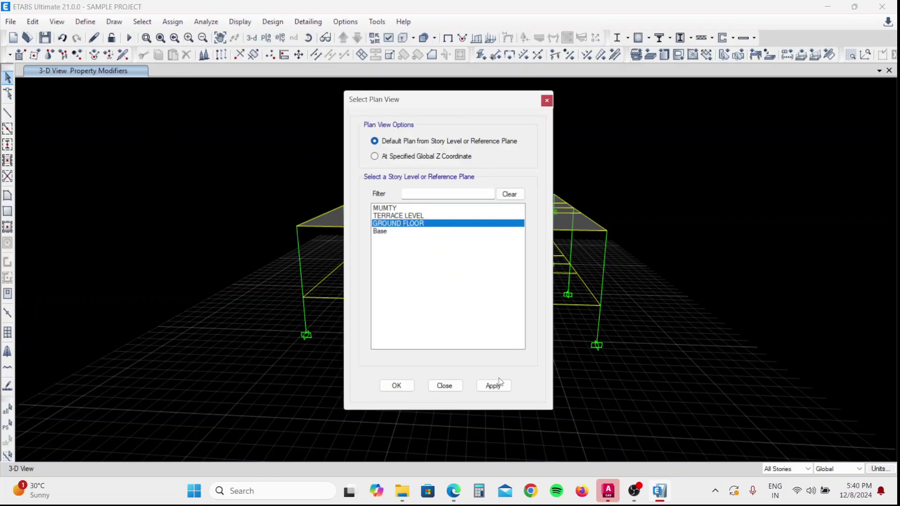
click(395, 389)
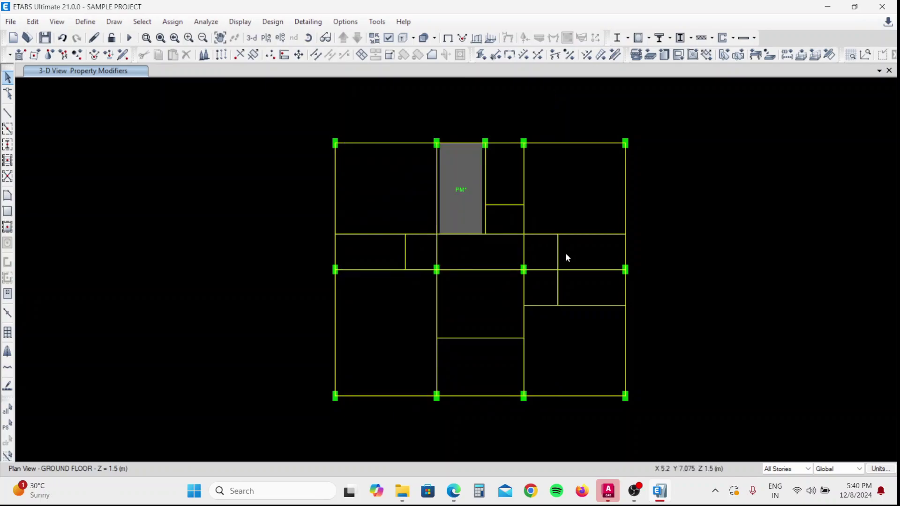
- Review the diaphragm definitions and accept the existing D1 diaphragm
click(81, 21)
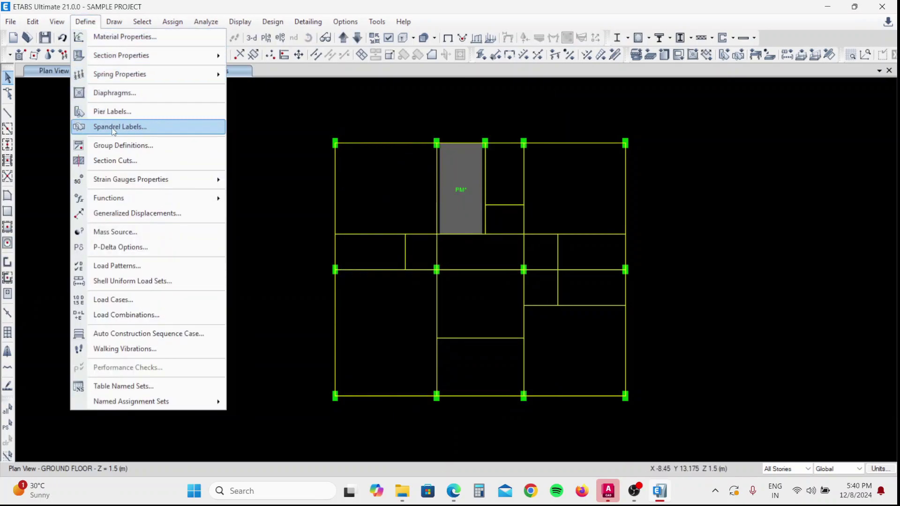
click(133, 94)
drag(462, 163, 173, 122)
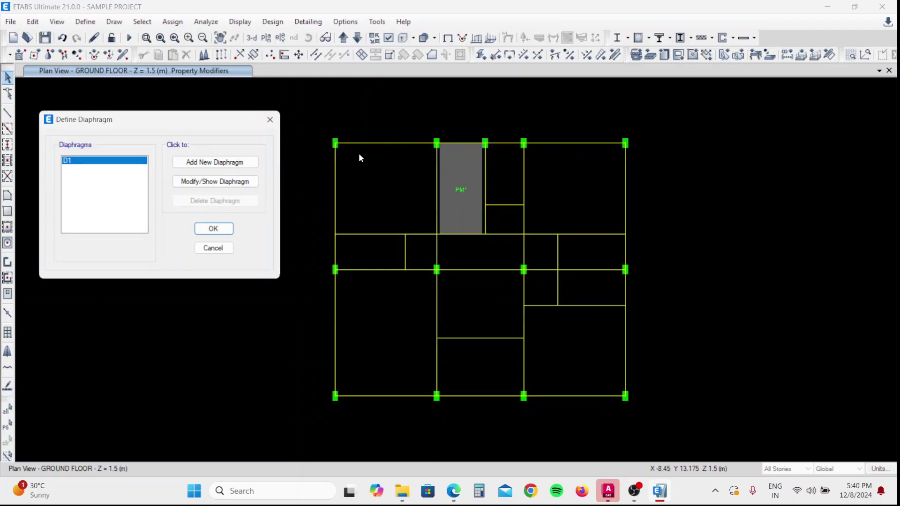
click(212, 229)
- Select all objects in the GROUND FLOOR plan and open the shell diaphragm assignment with D1 chosen
drag(277, 82, 674, 443)
click(173, 23)
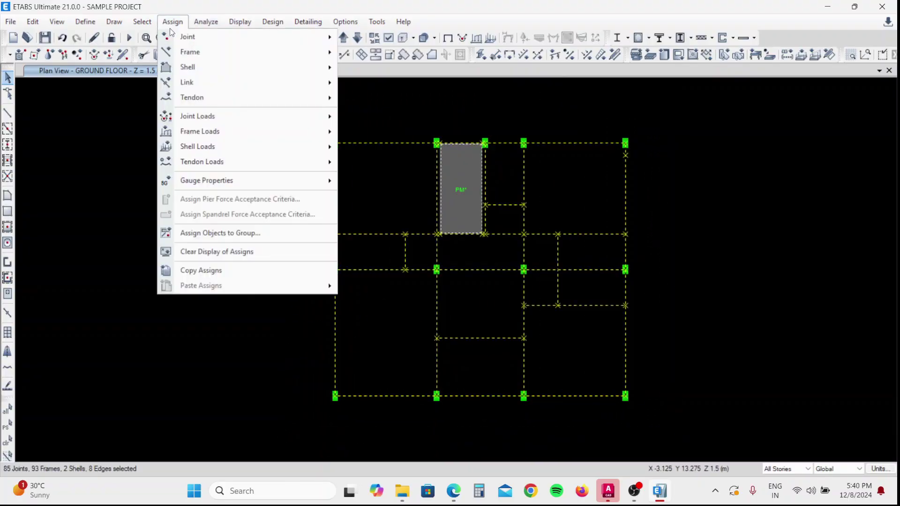
mouse_move(205, 69)
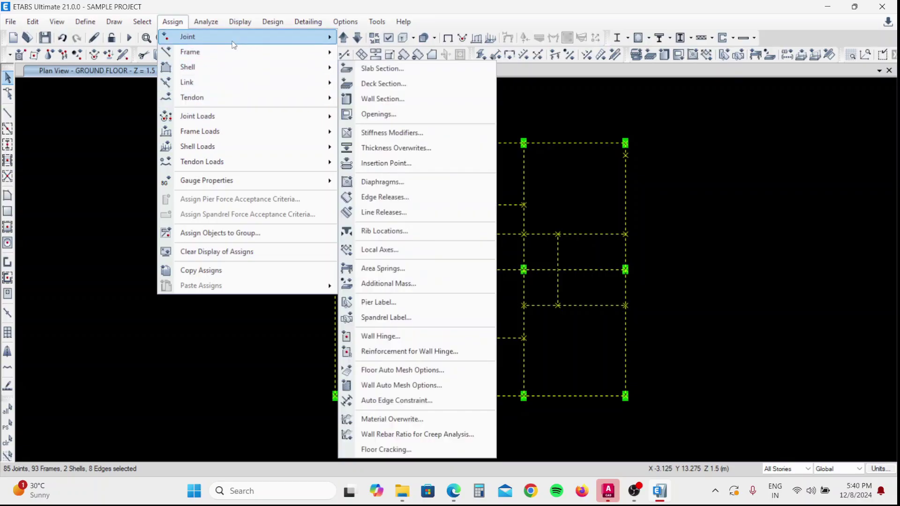
mouse_move(247, 56)
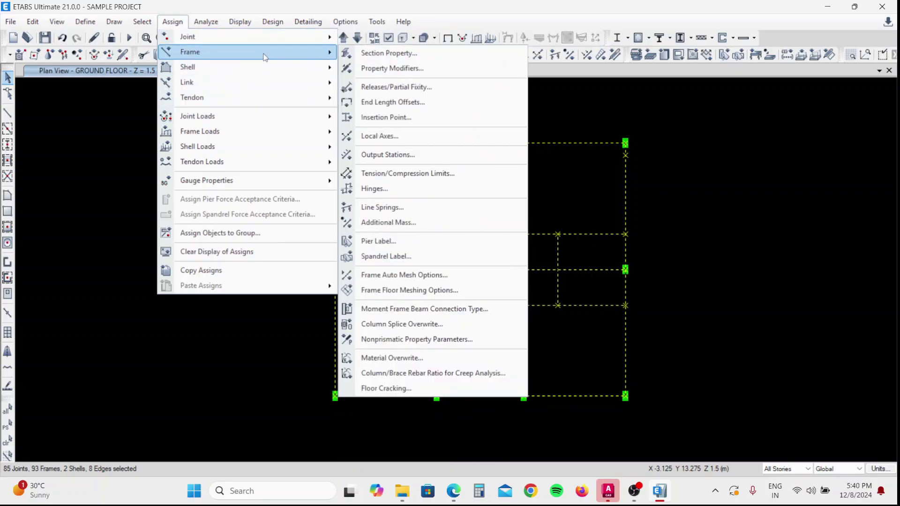
mouse_move(291, 44)
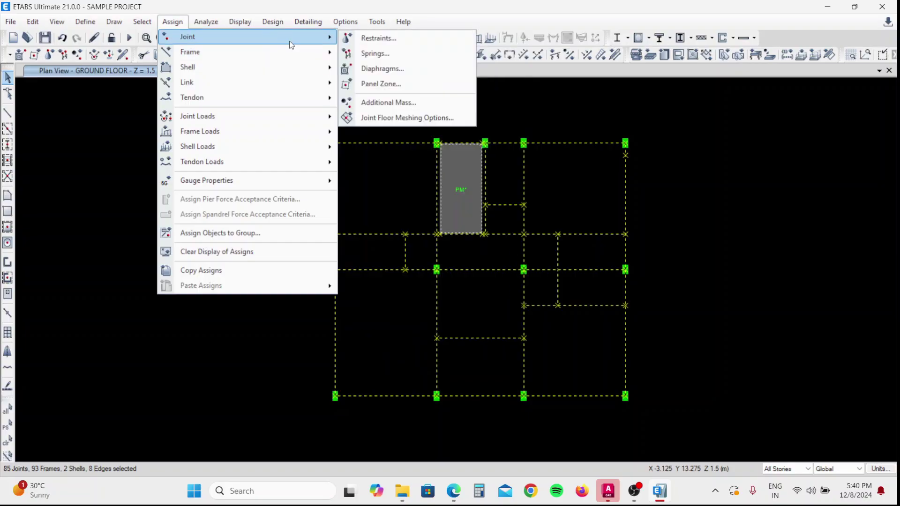
mouse_move(288, 145)
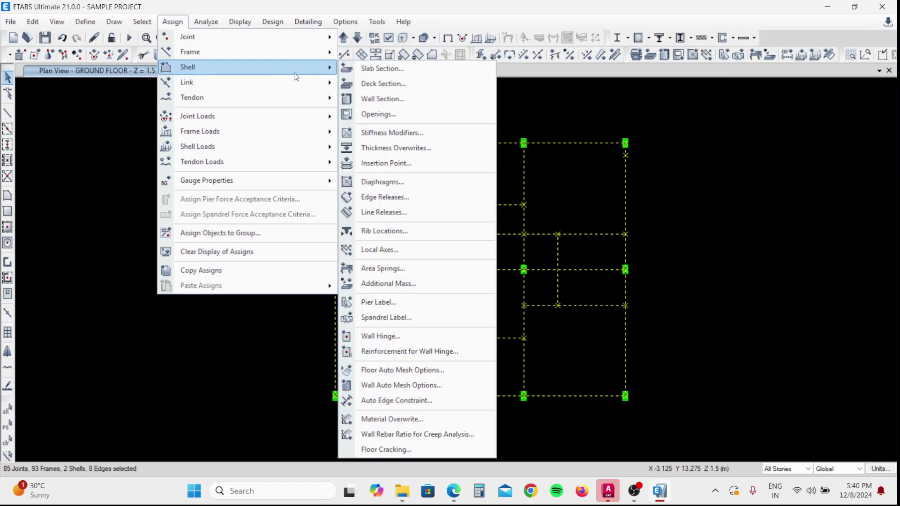
click(380, 182)
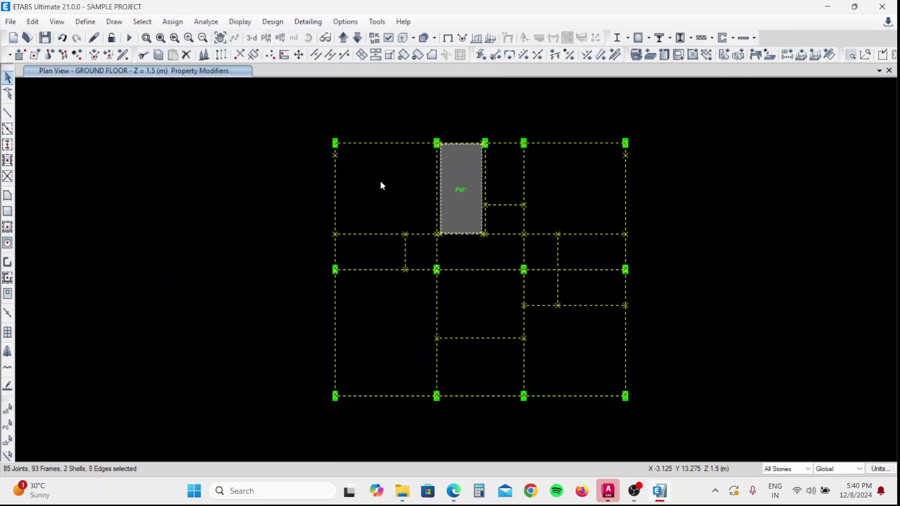
click(399, 170)
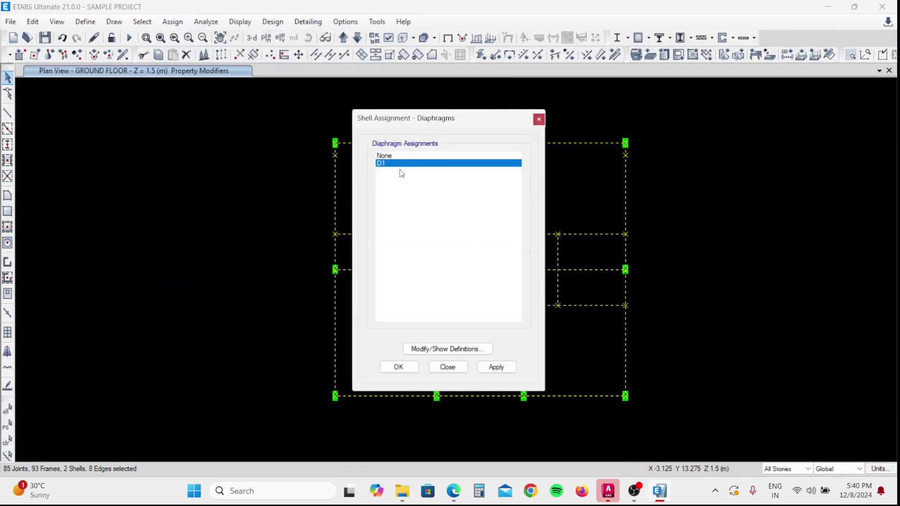
drag(449, 125, 203, 110)
- Try applying diaphragm D1 to the all-stories selection and undo the assignment from the TERRACE LEVEL plan
click(265, 355)
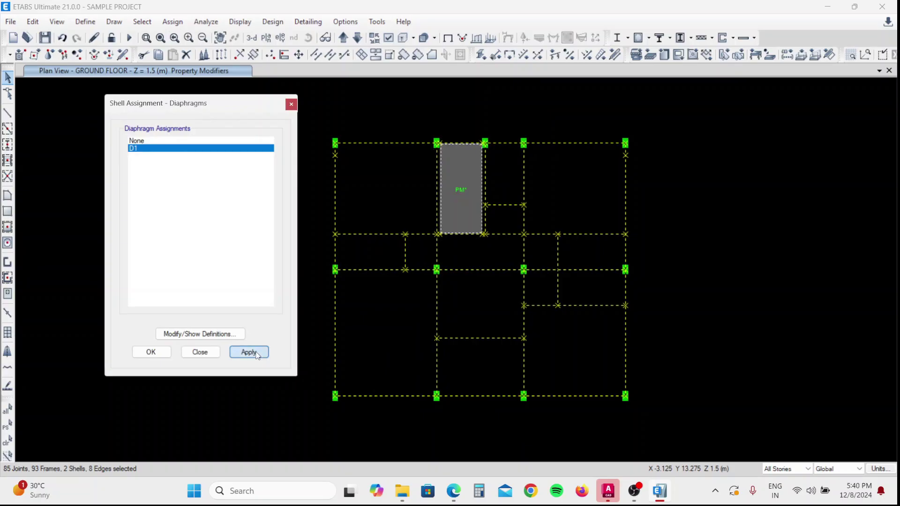
click(343, 37)
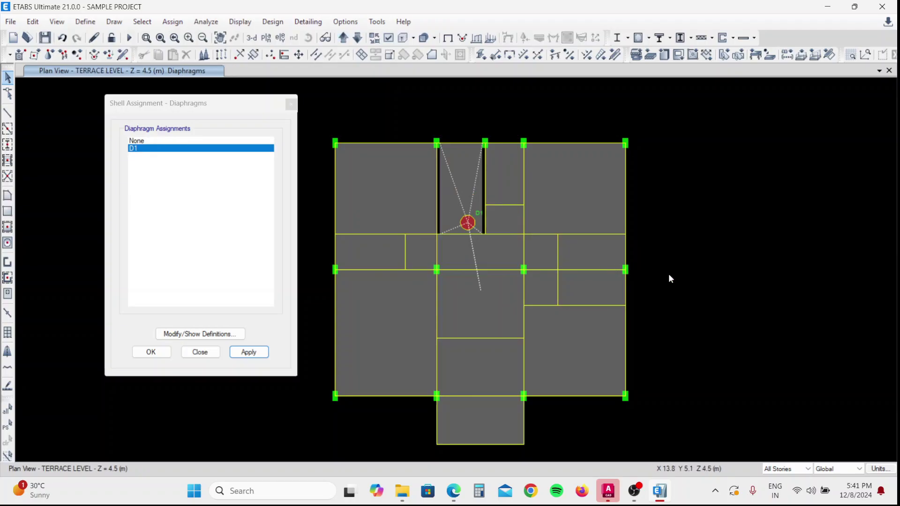
middle_drag(667, 274, 737, 259)
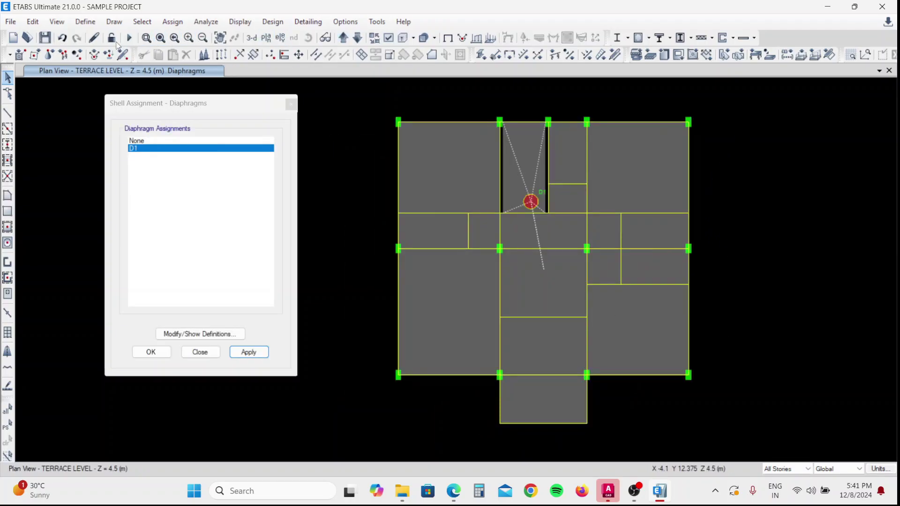
click(61, 39)
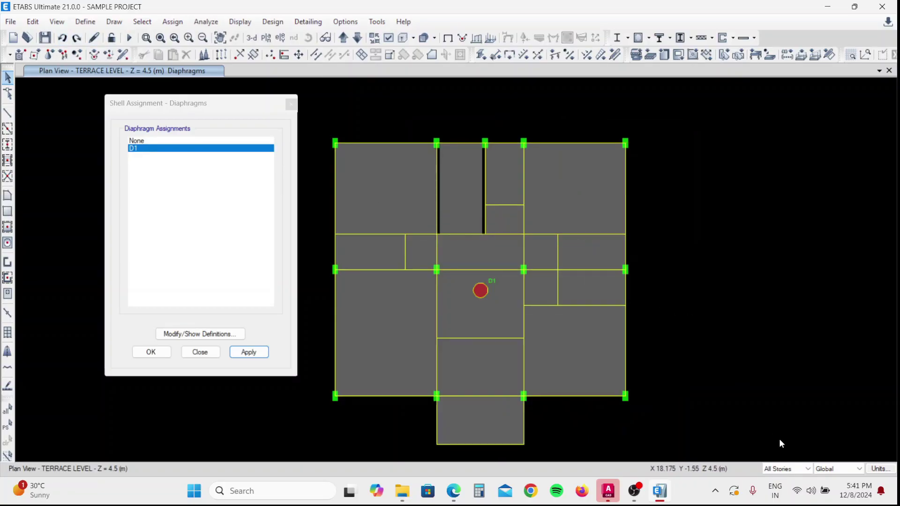
- Limit the selection scope to One Story and assign diaphragm D1 to the GROUND FLOOR shell
click(785, 478)
click(358, 38)
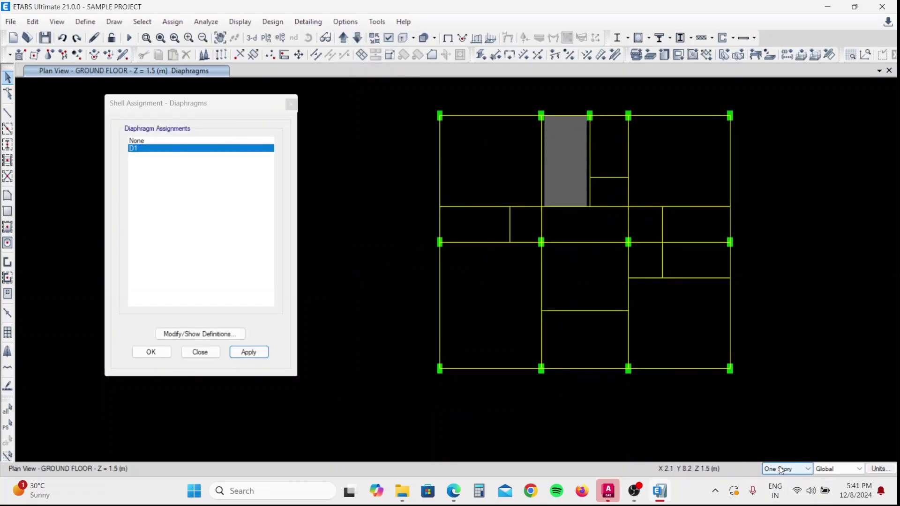
drag(771, 100, 401, 396)
click(249, 353)
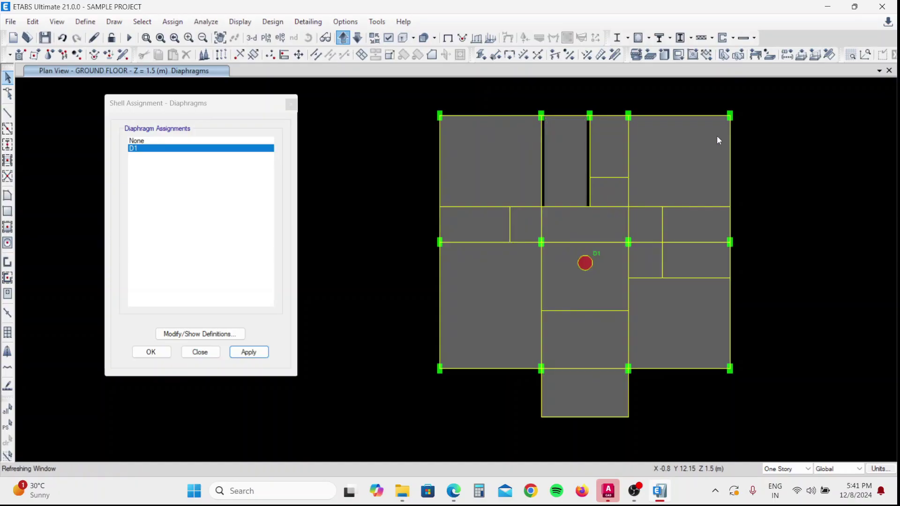
- Assign diaphragm D1 to all shells on the TERRACE LEVEL and MUMTY plans, finishing the diaphragm assignment
drag(798, 89, 367, 434)
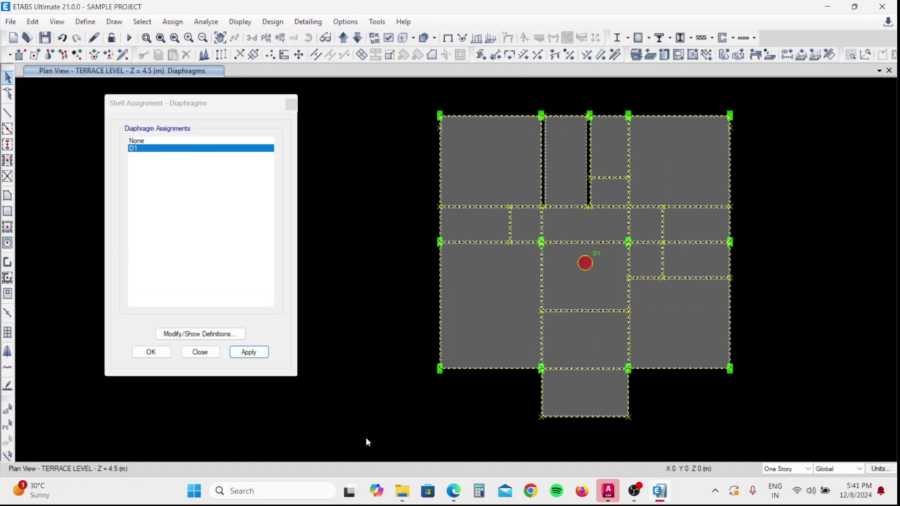
click(248, 352)
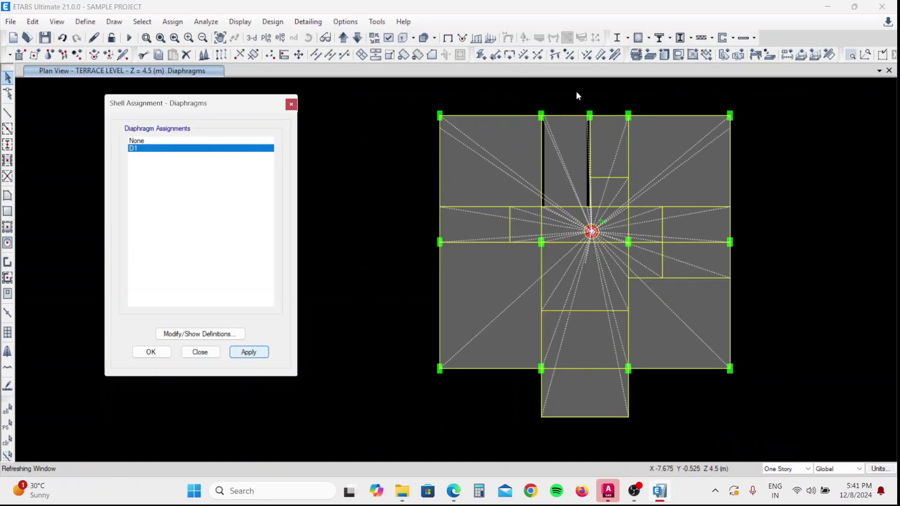
click(343, 38)
drag(680, 97, 421, 289)
click(248, 352)
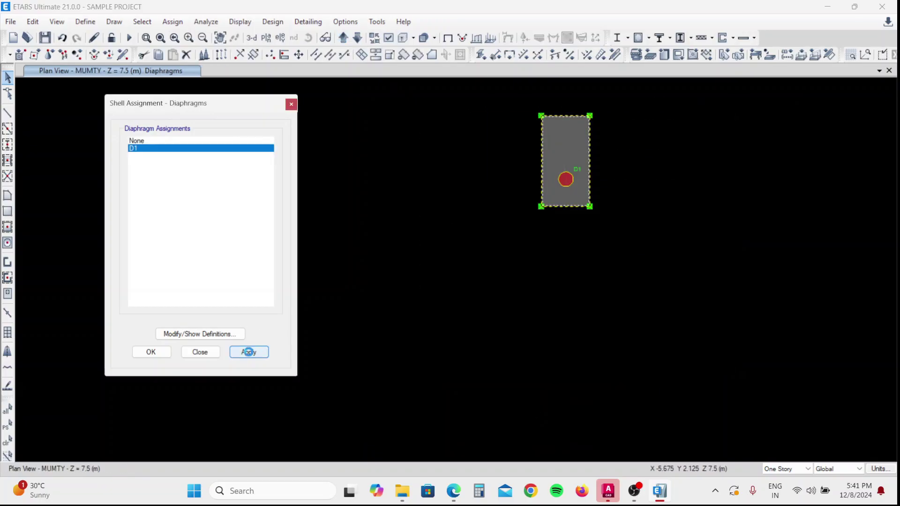
click(150, 353)
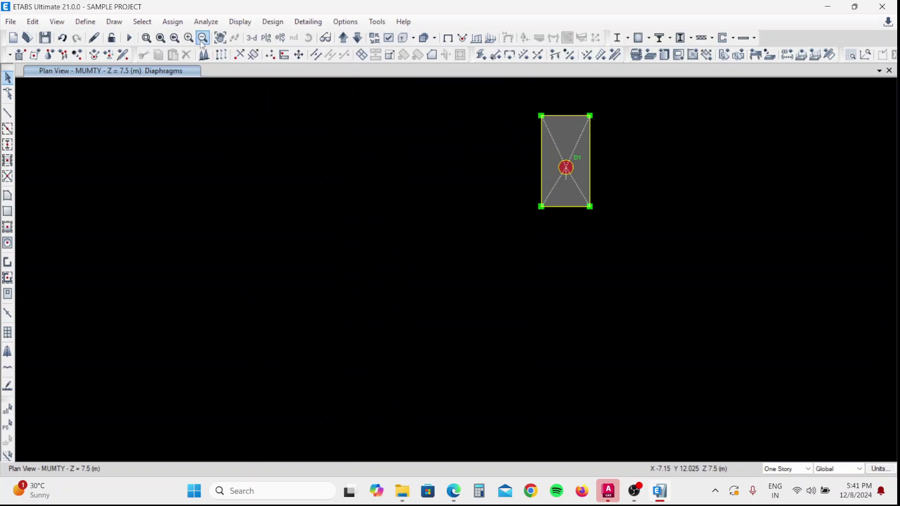
- Run the analysis and display the deformed shape in a 3-D view
click(357, 38)
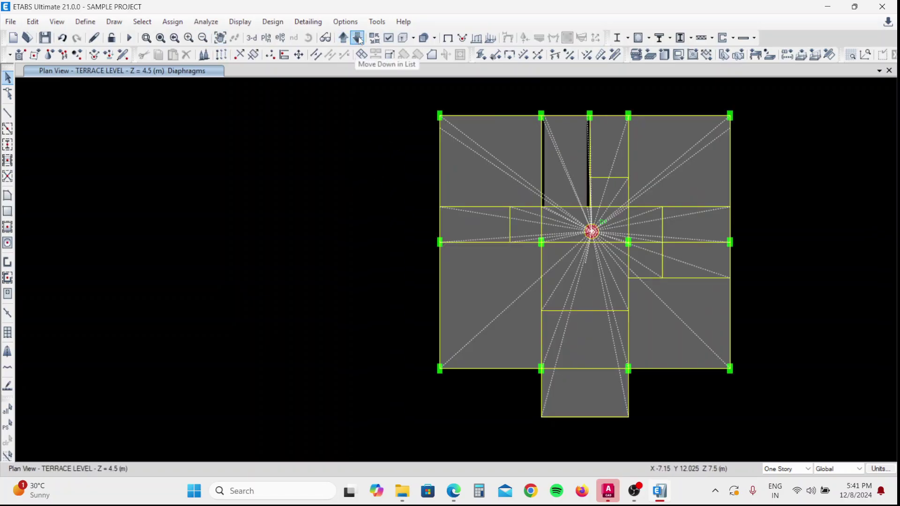
click(357, 38)
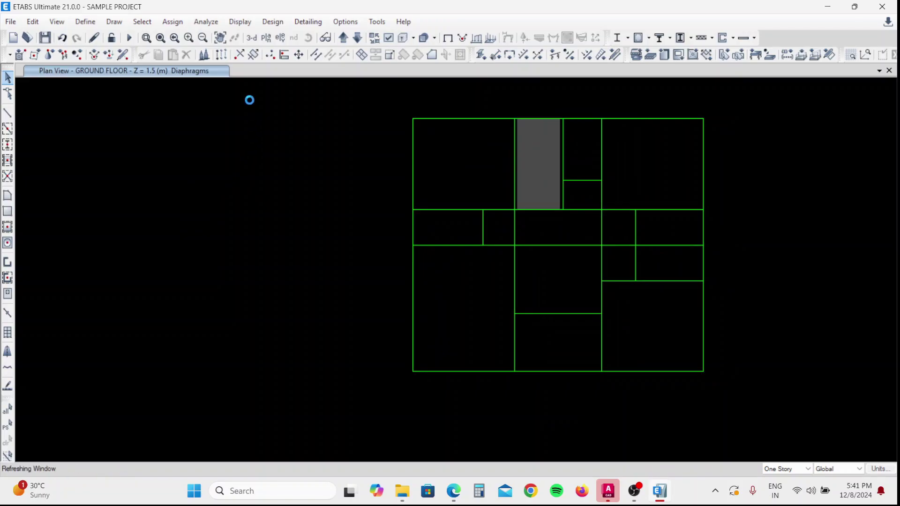
click(206, 22)
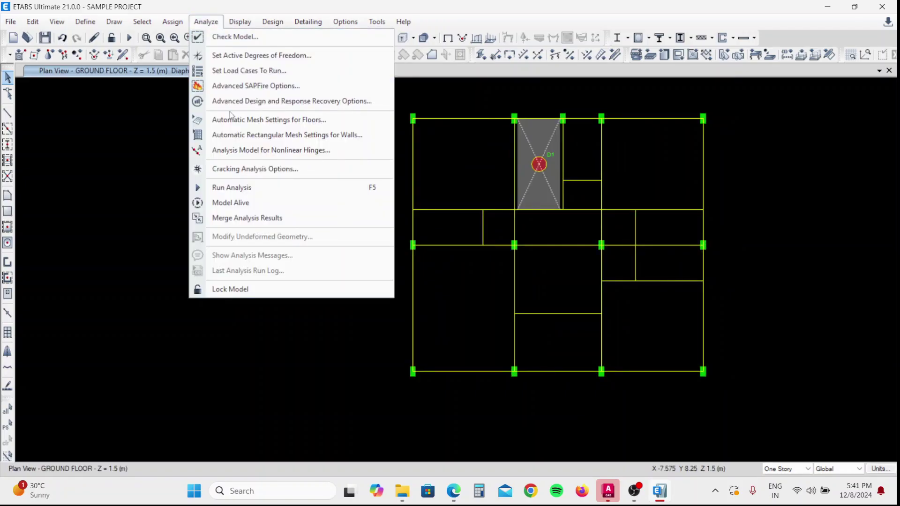
click(234, 188)
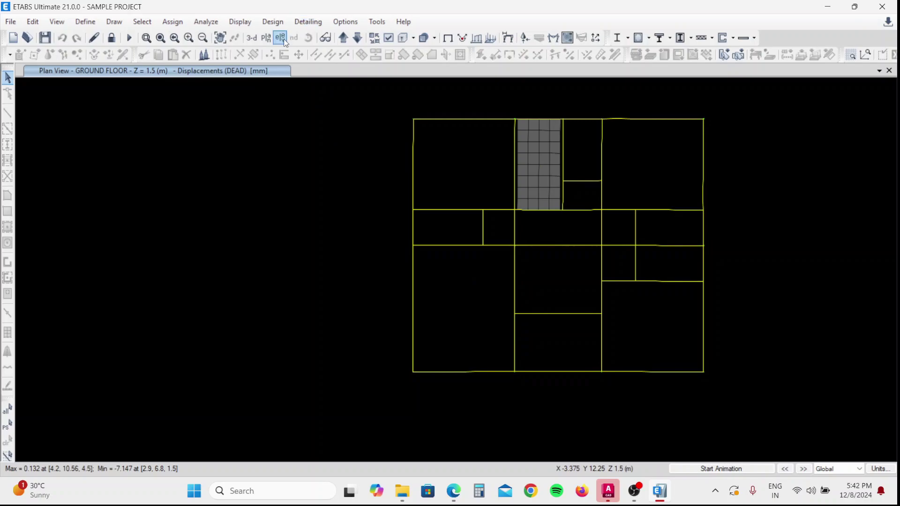
click(251, 38)
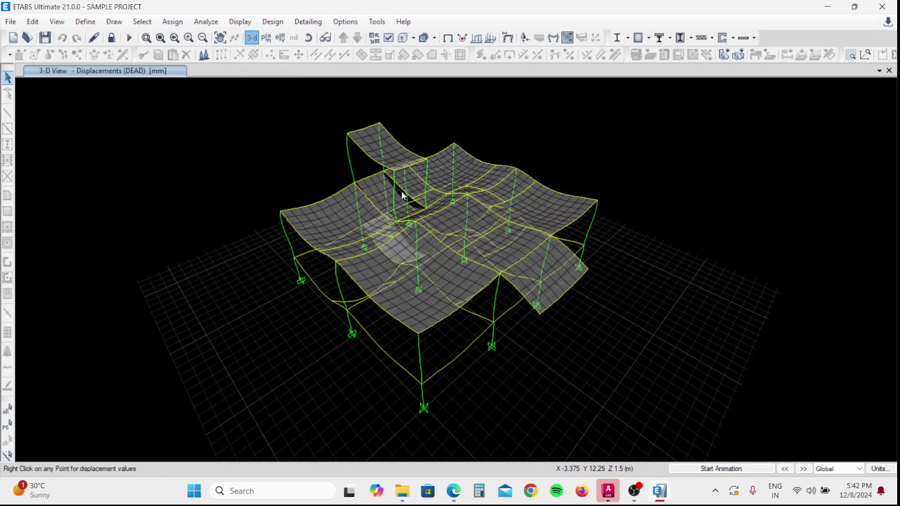
shift+middle_drag(594, 361, 608, 397)
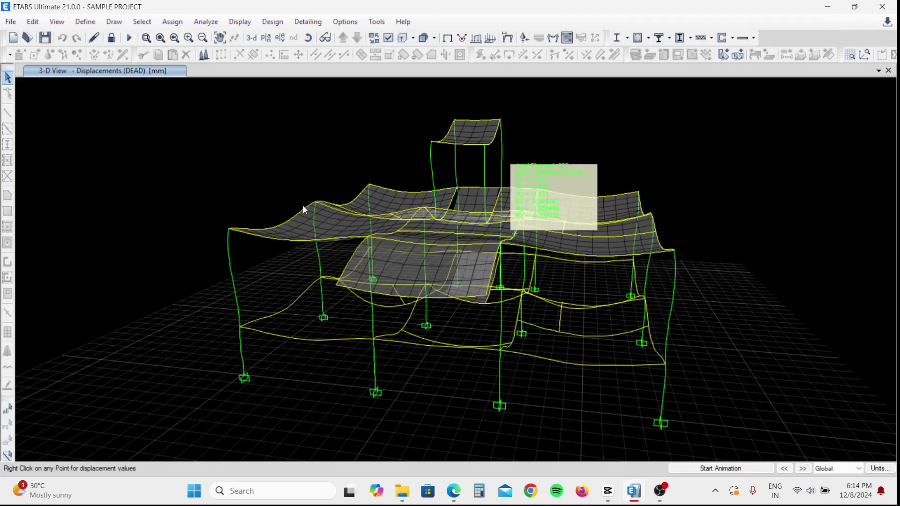
- Display the Base Reactions table from the Structure Output analysis results
click(240, 22)
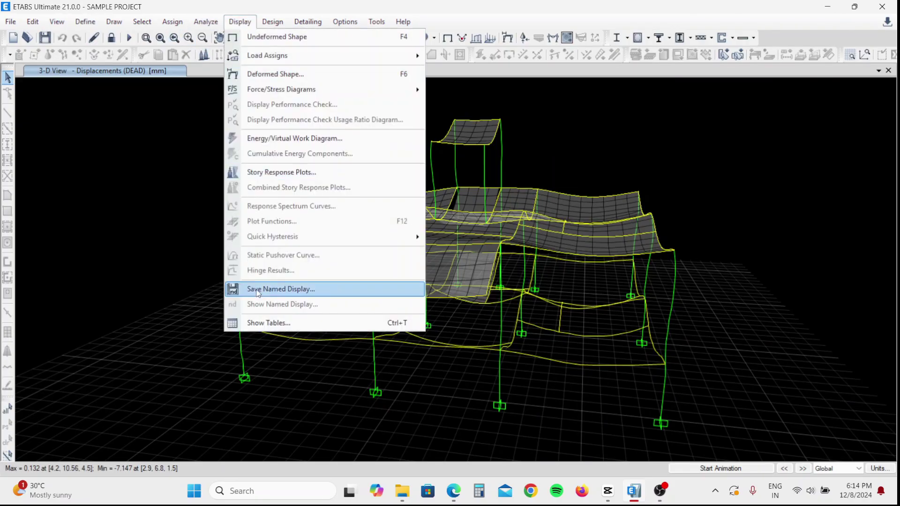
click(276, 323)
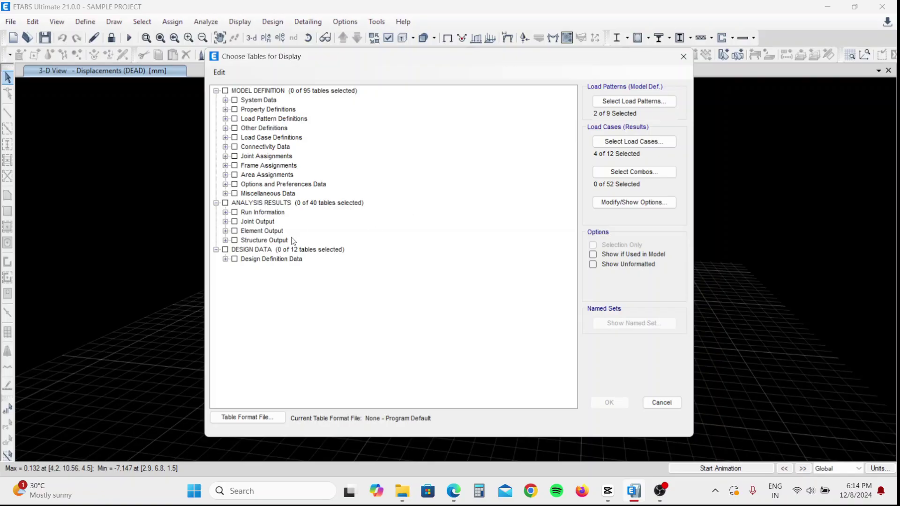
click(226, 241)
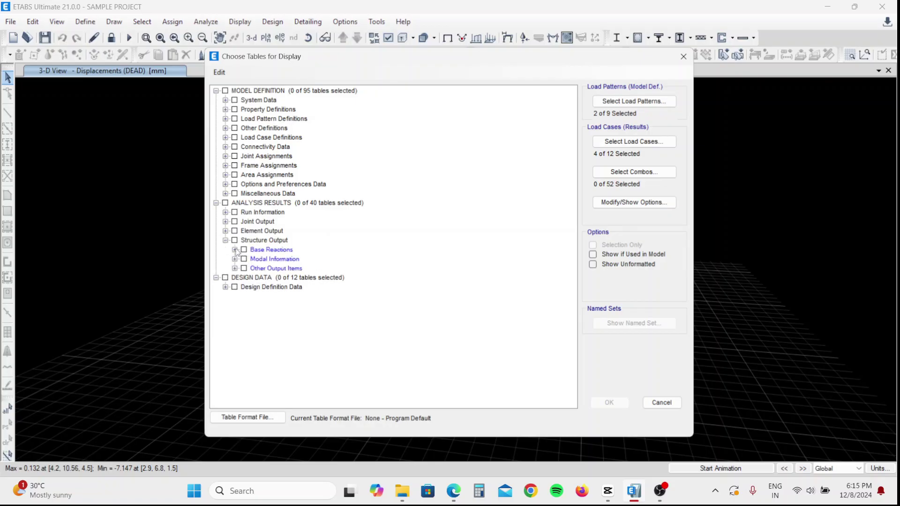
click(235, 249)
click(289, 259)
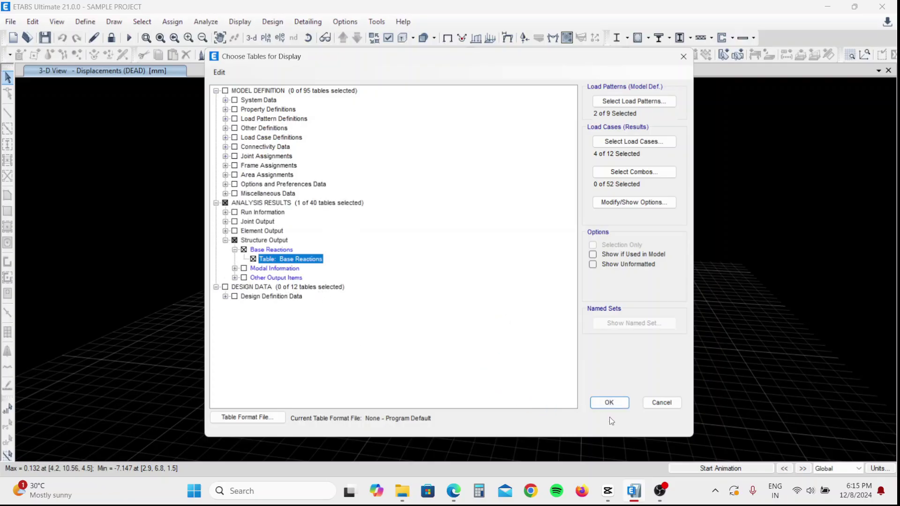
click(616, 405)
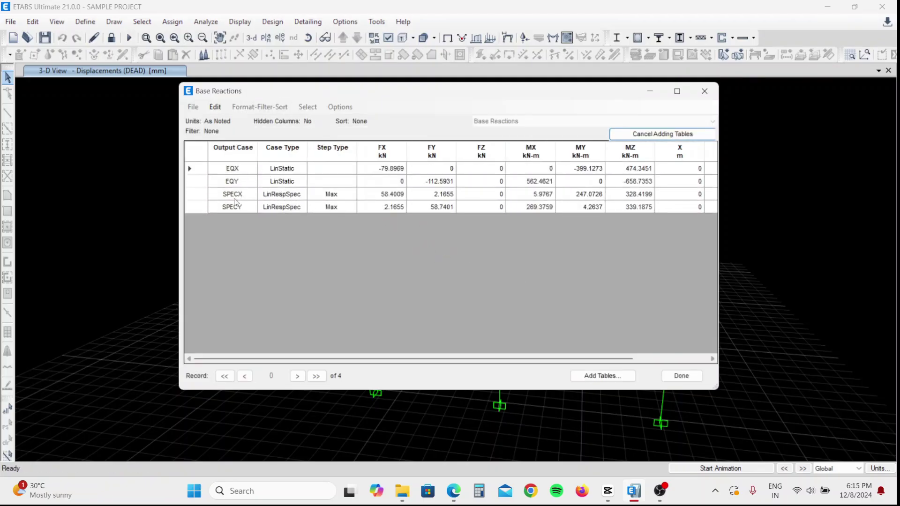
- Mark the FX values of EQX and SPECX in the table, switch to Calculator, and divide 79.8969 by 58.4009
click(393, 170)
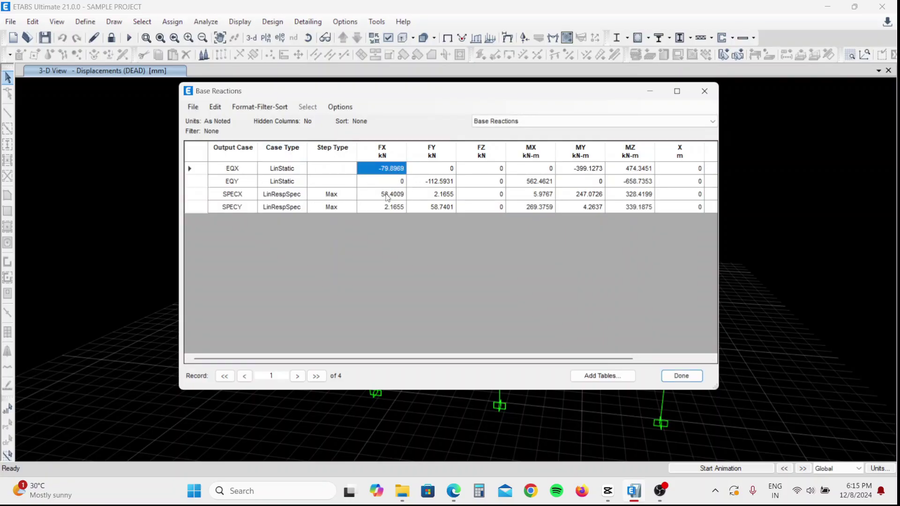
ctrl+click(397, 195)
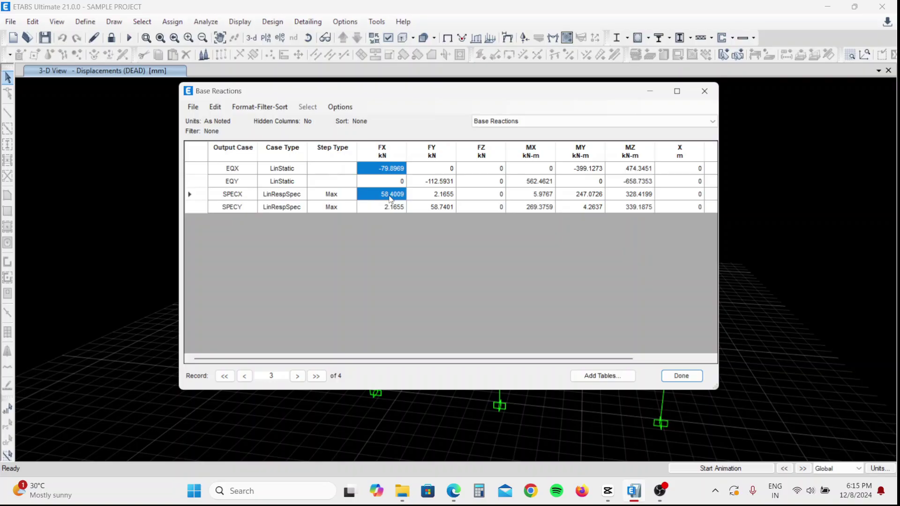
click(479, 492)
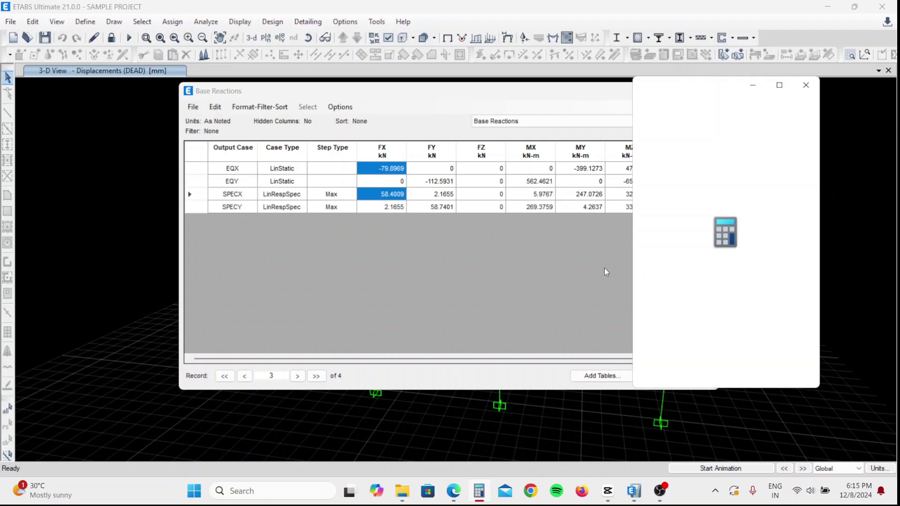
click(661, 281)
click(750, 279)
click(753, 365)
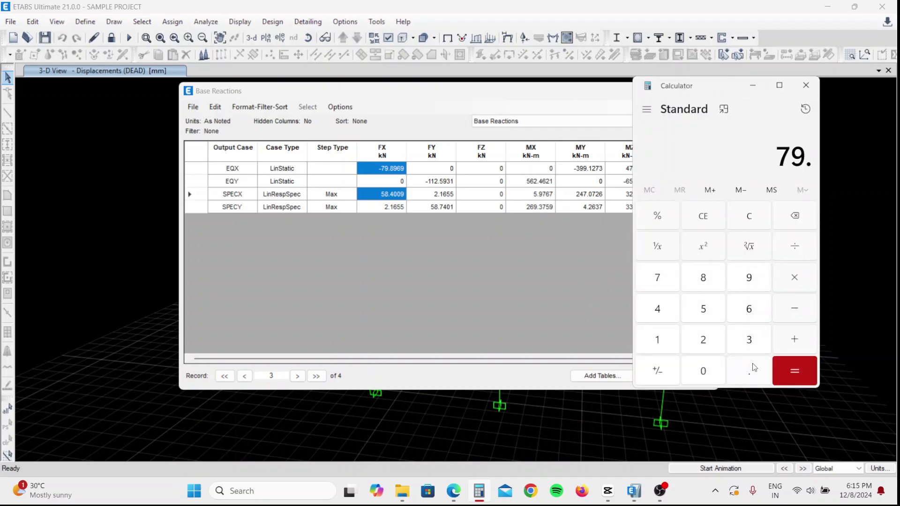
click(707, 282)
click(749, 282)
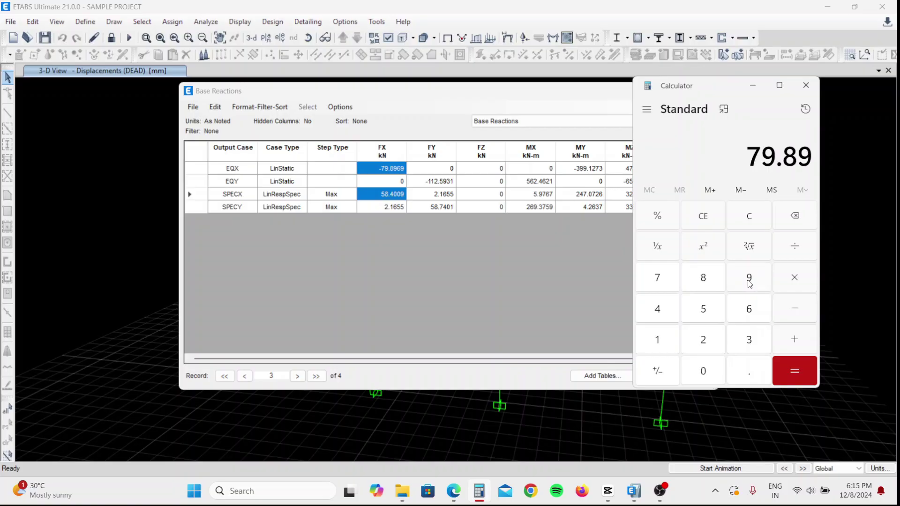
click(755, 309)
click(750, 279)
click(793, 254)
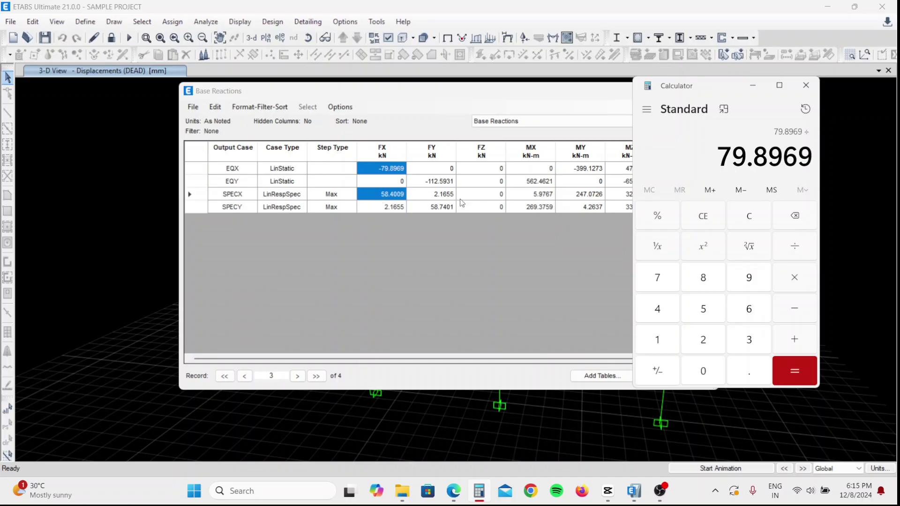
click(702, 309)
click(708, 279)
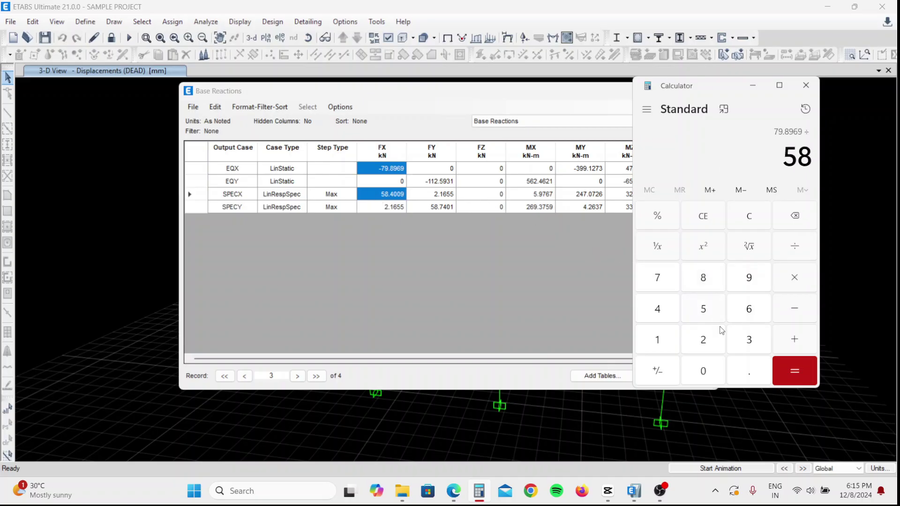
click(753, 371)
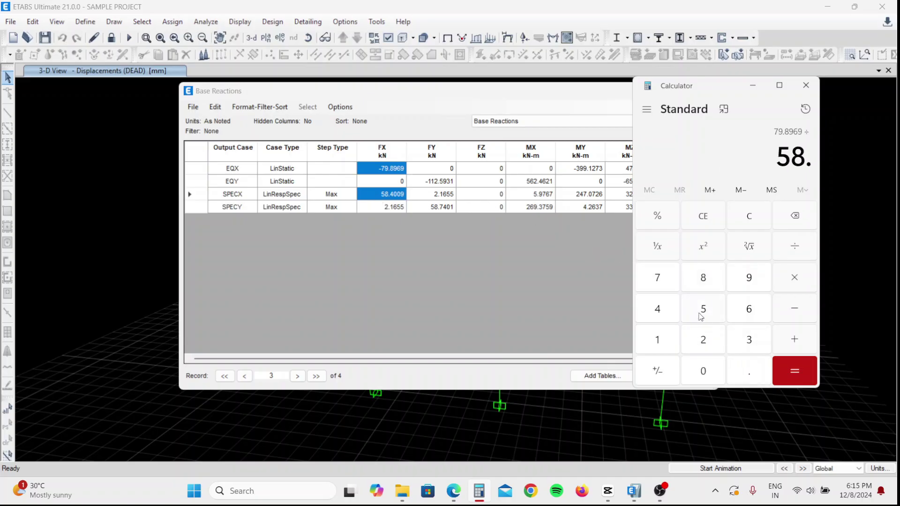
click(663, 312)
click(705, 369)
click(705, 369)
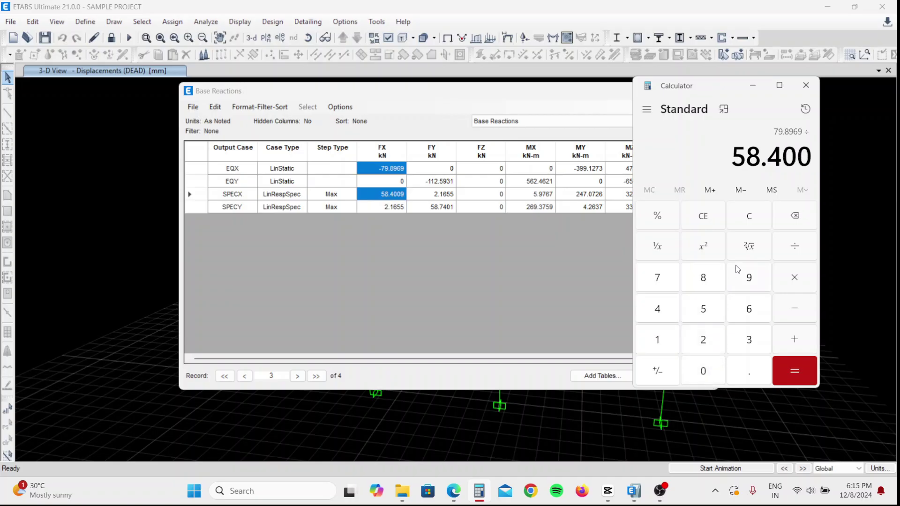
click(751, 277)
click(792, 371)
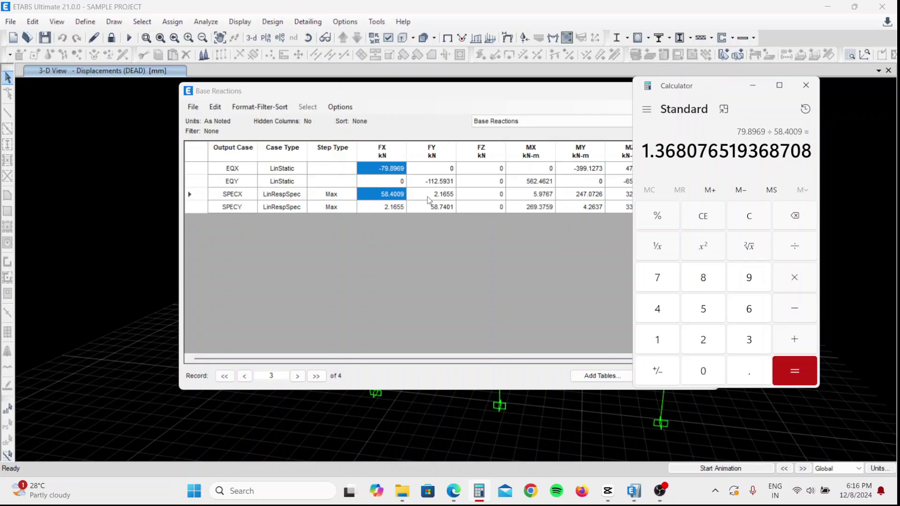
- Mark the FY values of EQY and SPECY in the table and divide 112.5931 by 58.7404 in Calculator
click(414, 239)
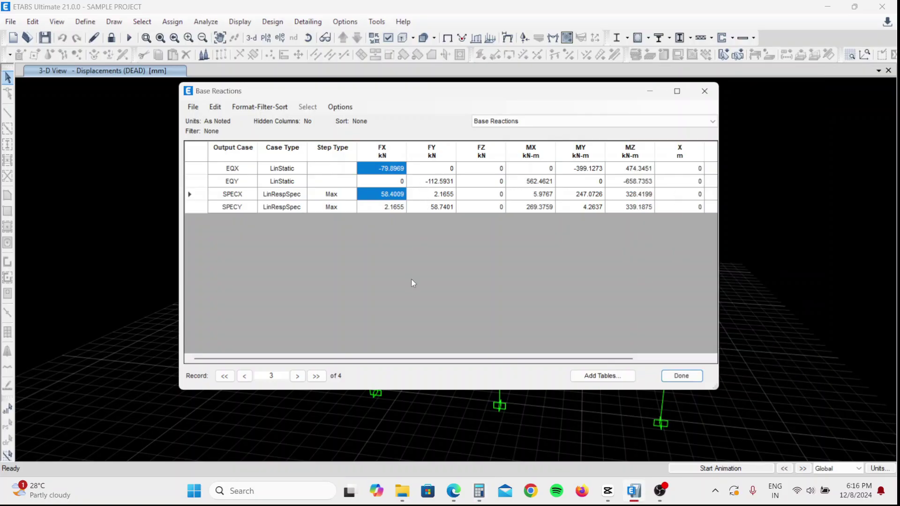
click(437, 183)
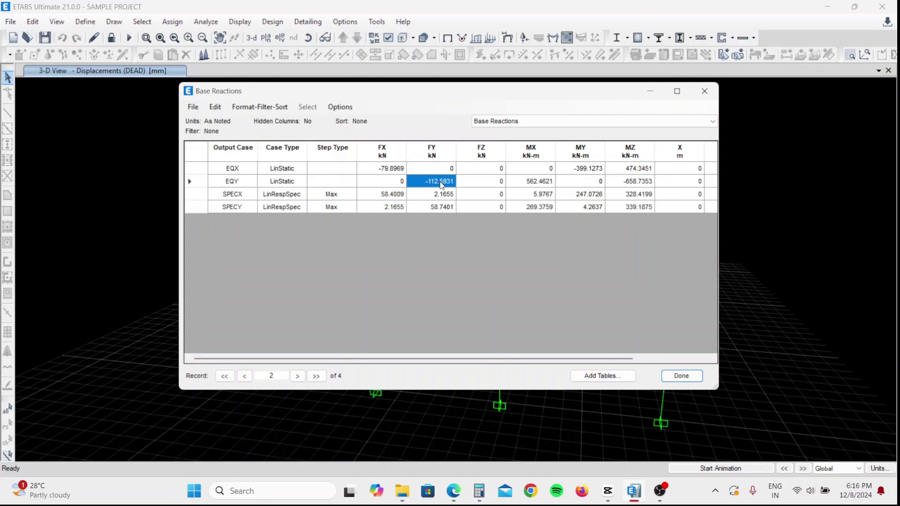
ctrl+click(440, 207)
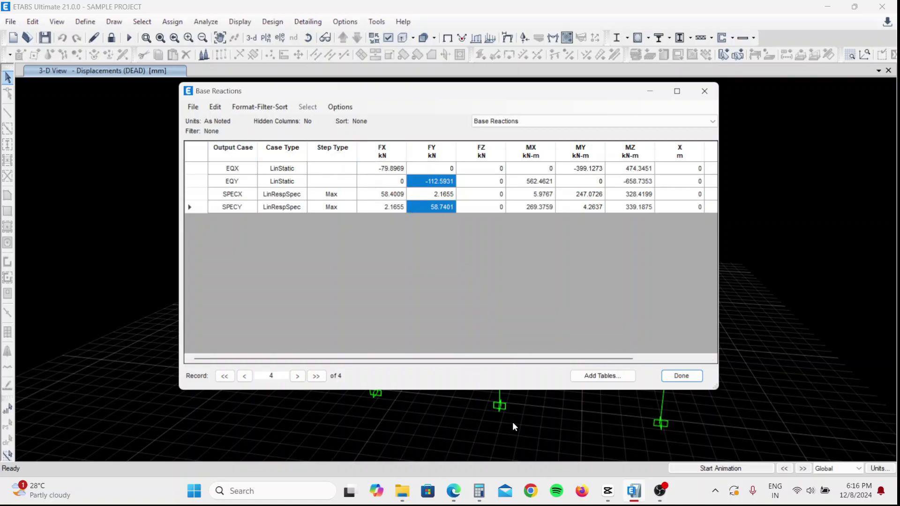
click(480, 492)
click(698, 218)
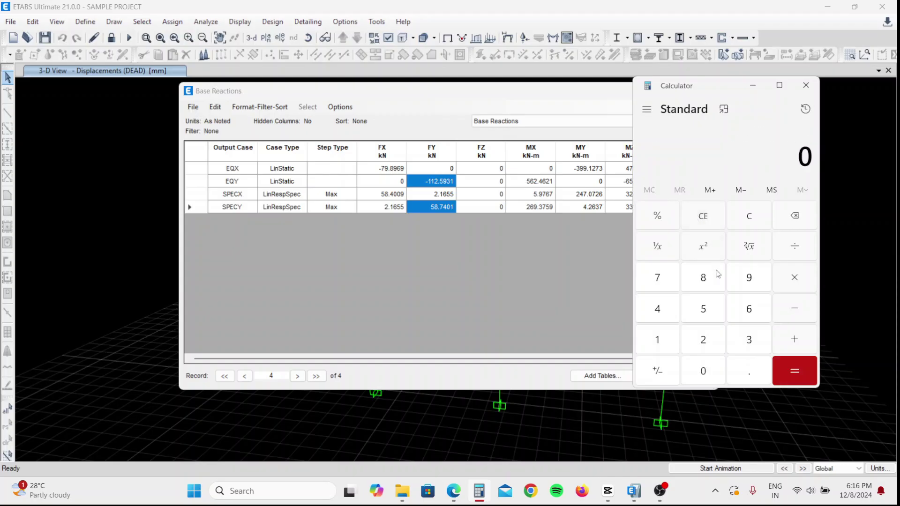
click(657, 339)
click(657, 340)
click(703, 339)
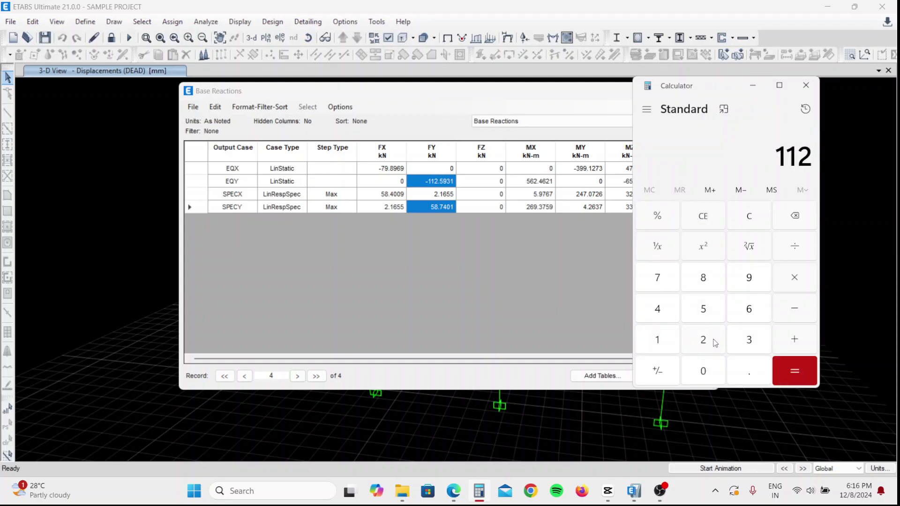
click(747, 370)
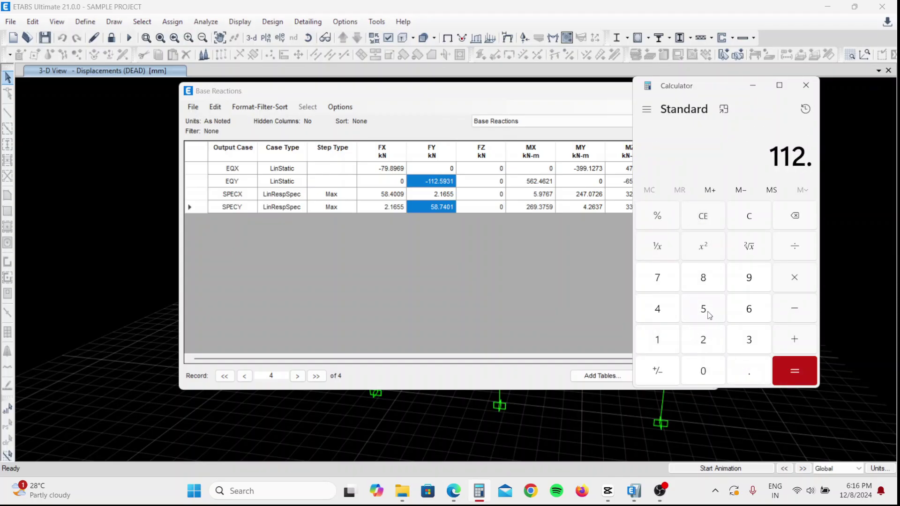
click(708, 312)
click(749, 280)
click(748, 337)
click(658, 338)
click(790, 254)
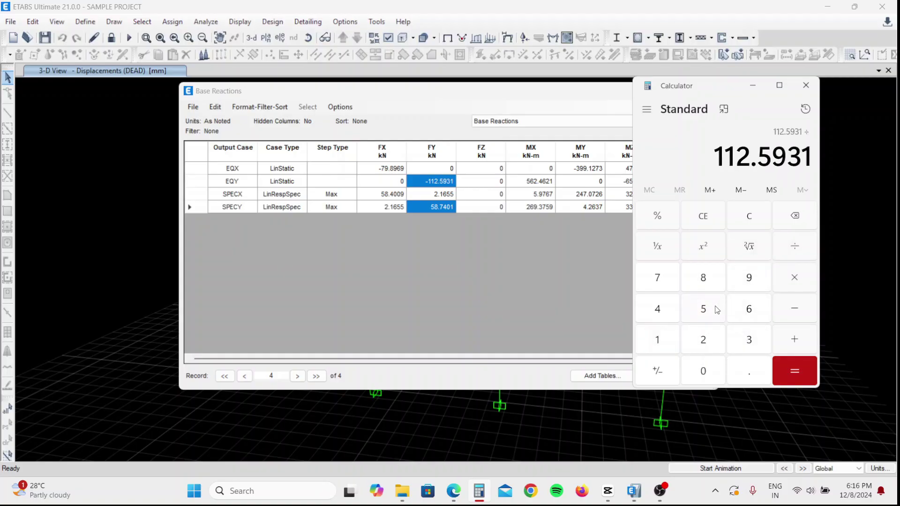
click(716, 309)
click(704, 277)
click(748, 371)
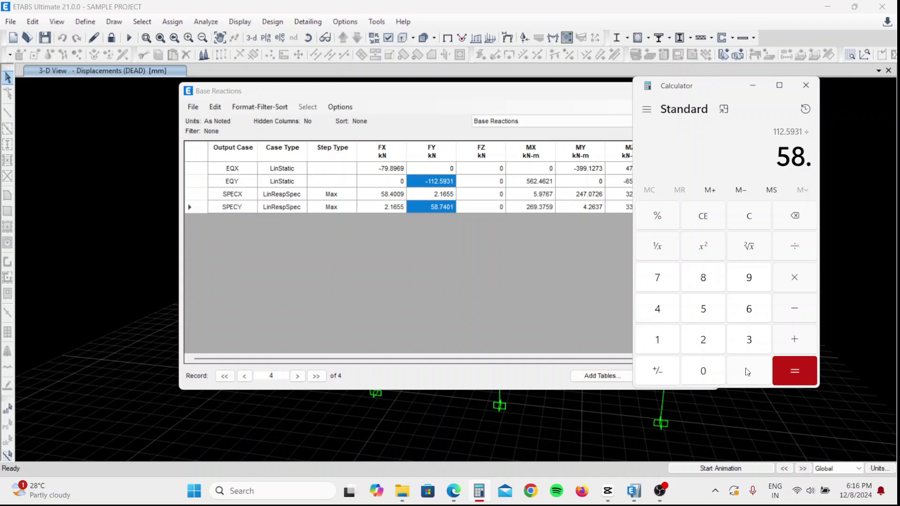
click(661, 281)
click(652, 311)
click(702, 370)
click(658, 309)
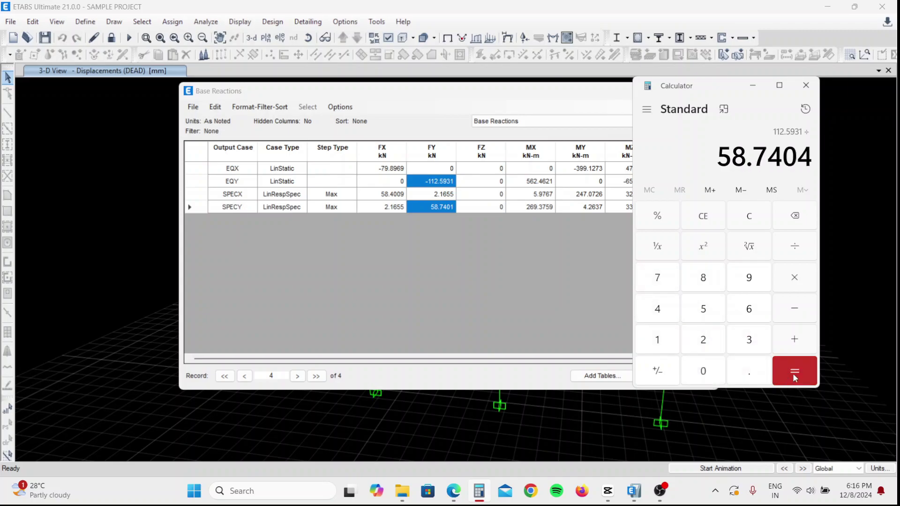
click(795, 375)
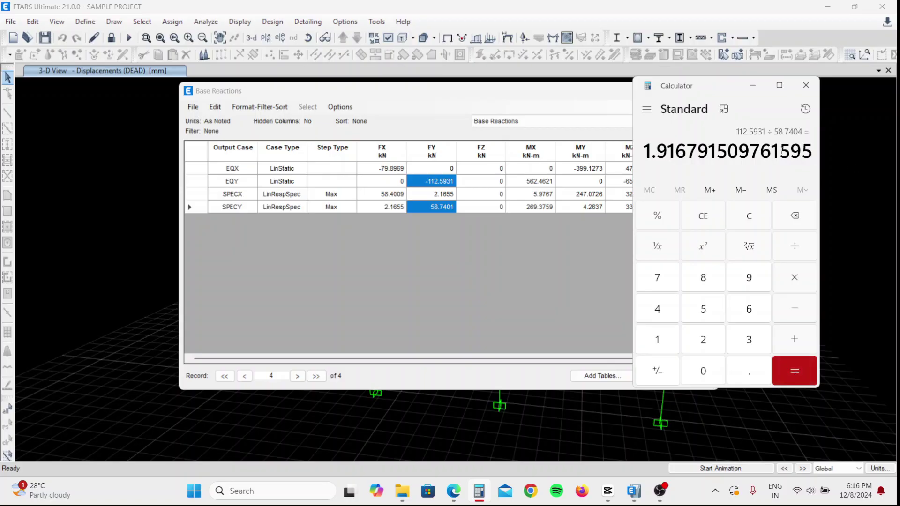
- Close Calculator and the Base Reactions table, and unlock the model, accepting deletion of the analysis results
click(807, 85)
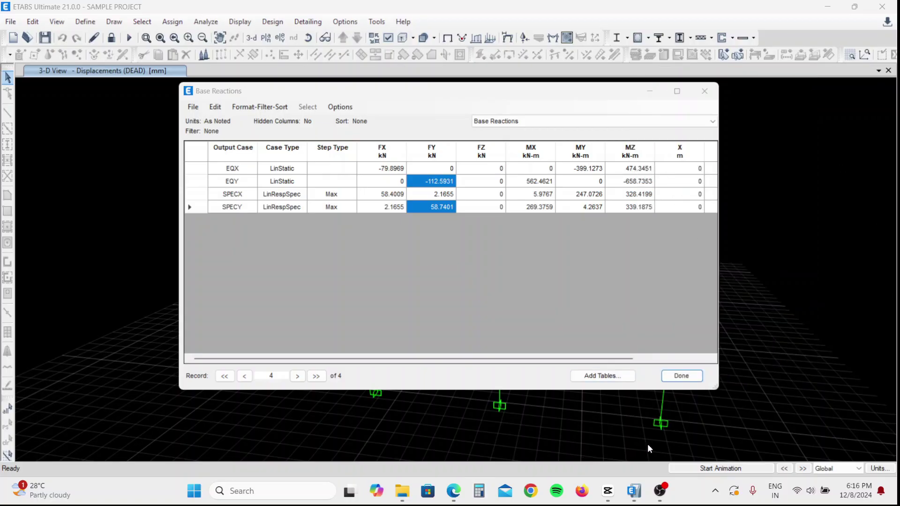
click(681, 376)
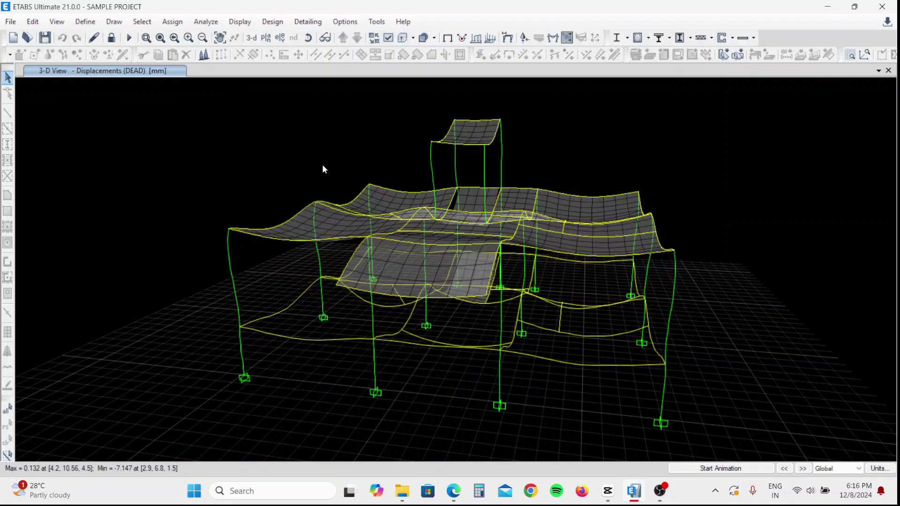
click(111, 37)
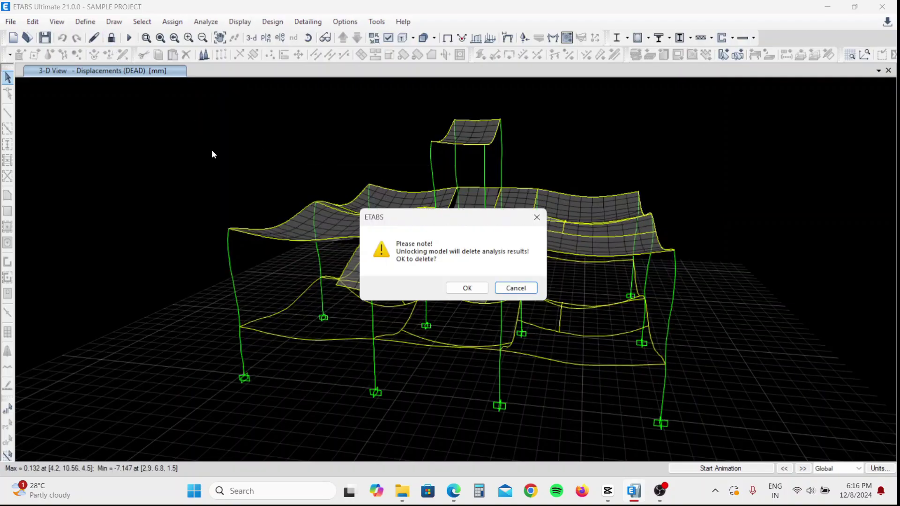
click(463, 288)
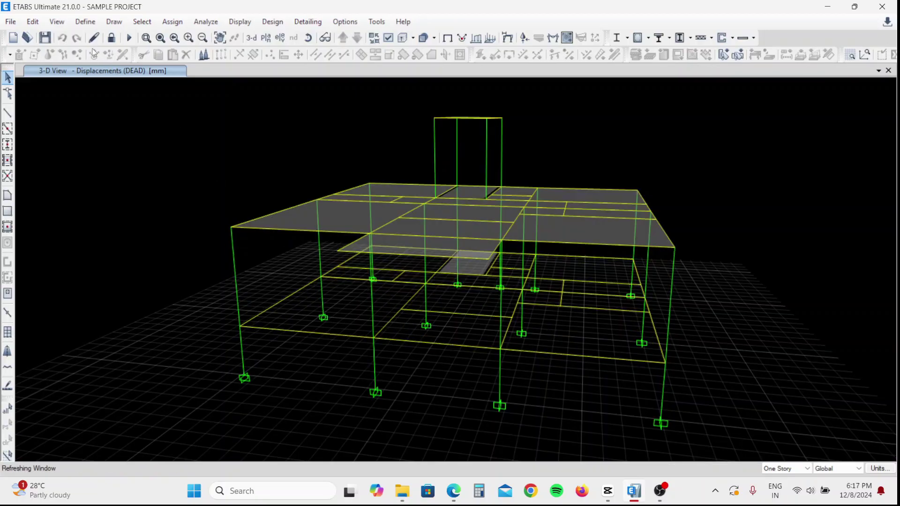
- Modify the SPECX load case by multiplying its U1 acceleration scale factor by 1.3680
click(84, 23)
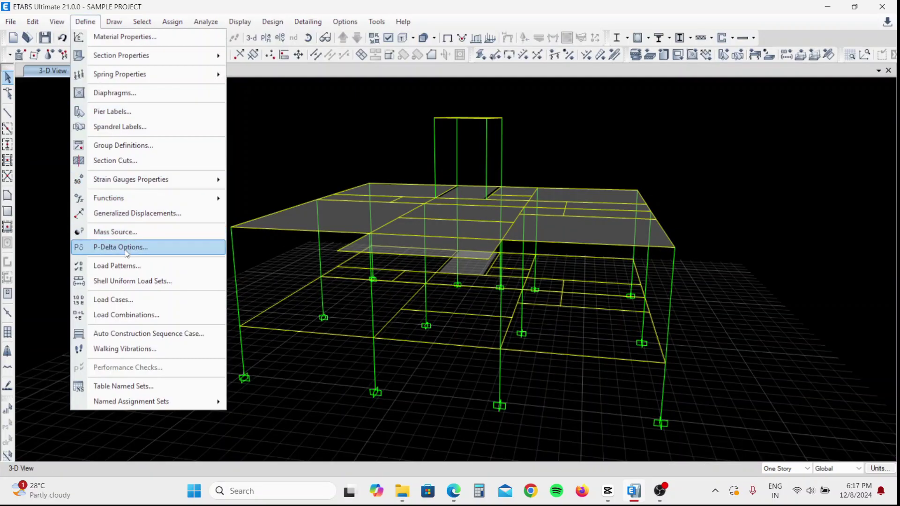
click(149, 299)
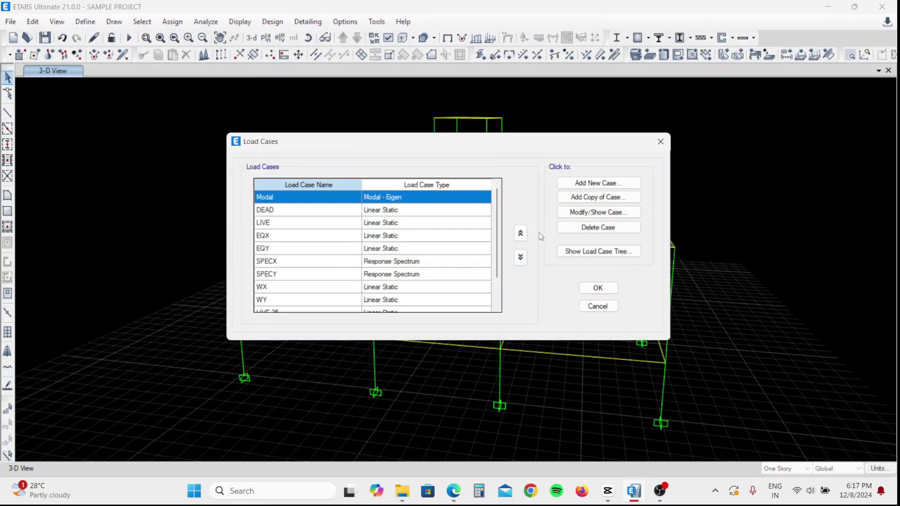
click(333, 264)
click(596, 218)
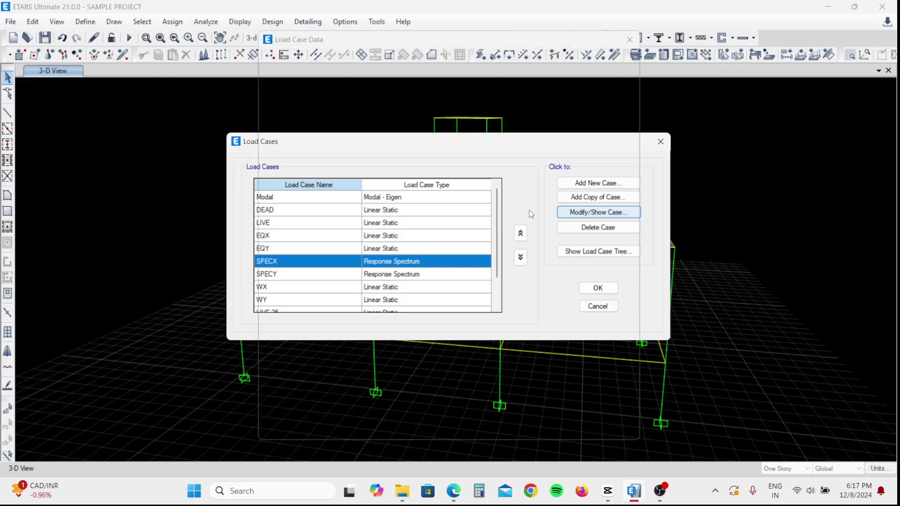
click(512, 179)
click(510, 176)
click(511, 176)
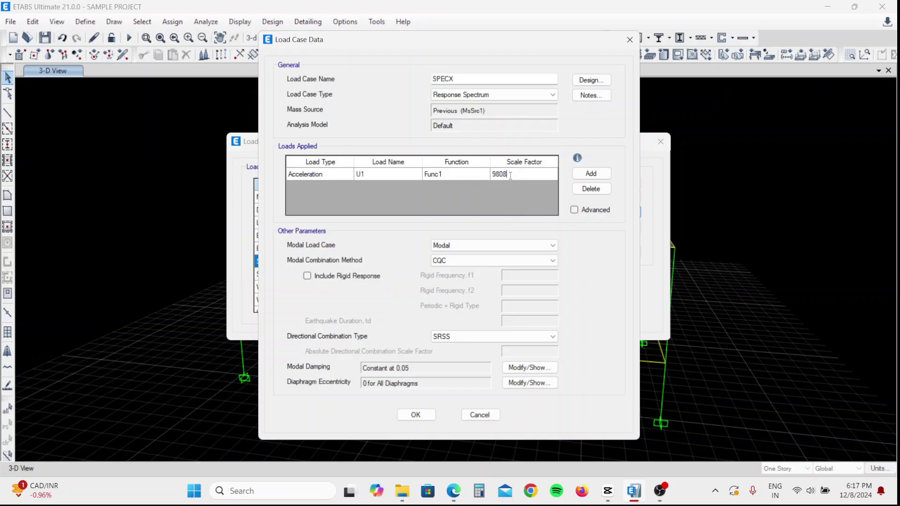
text(*)
text(1.)
text(3680)
key(Return)
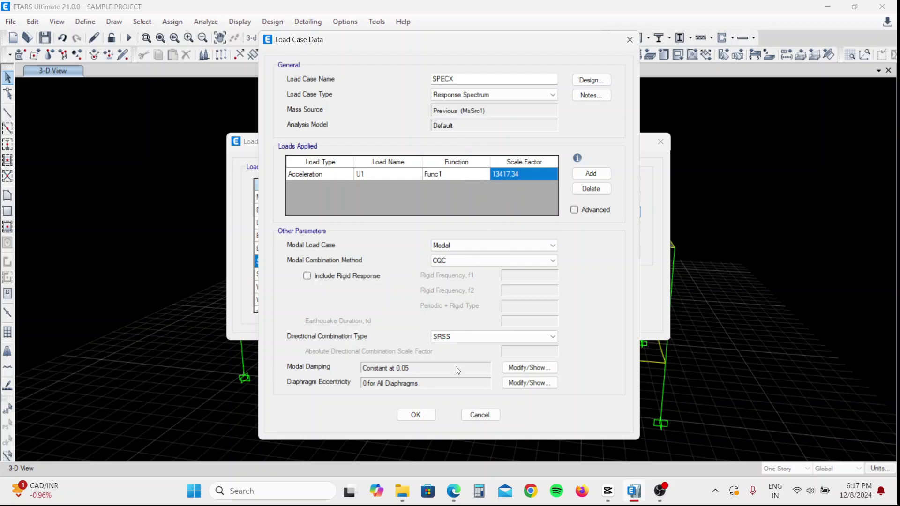
click(416, 414)
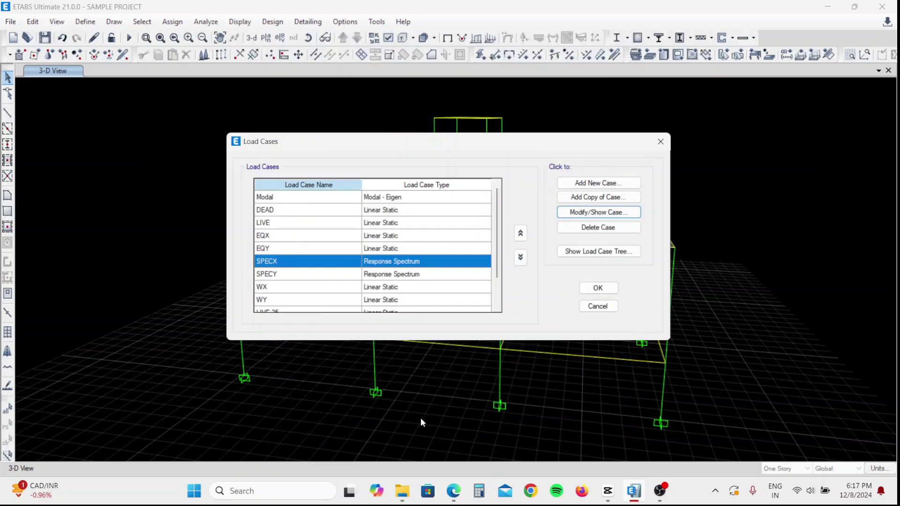
- Modify the SPECY load case by multiplying its U2 acceleration scale factor by 1.9167
click(387, 279)
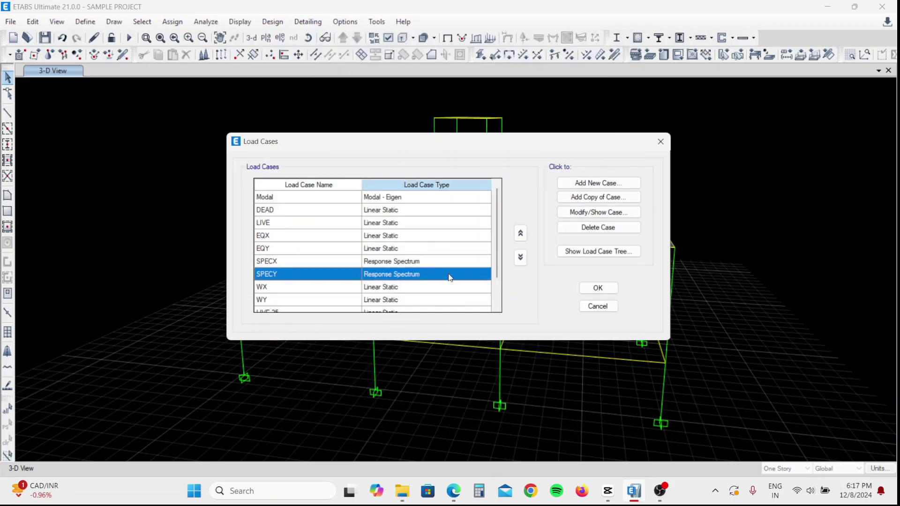
click(597, 212)
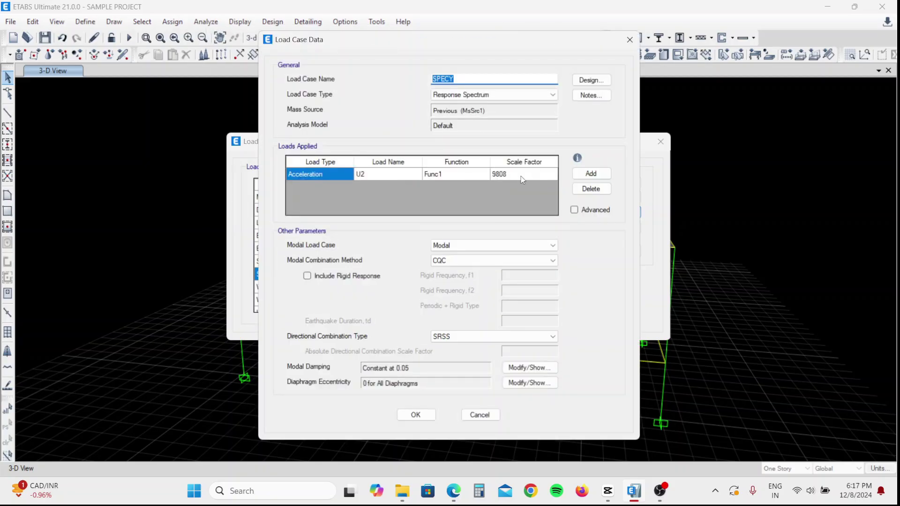
click(522, 180)
click(511, 176)
click(510, 175)
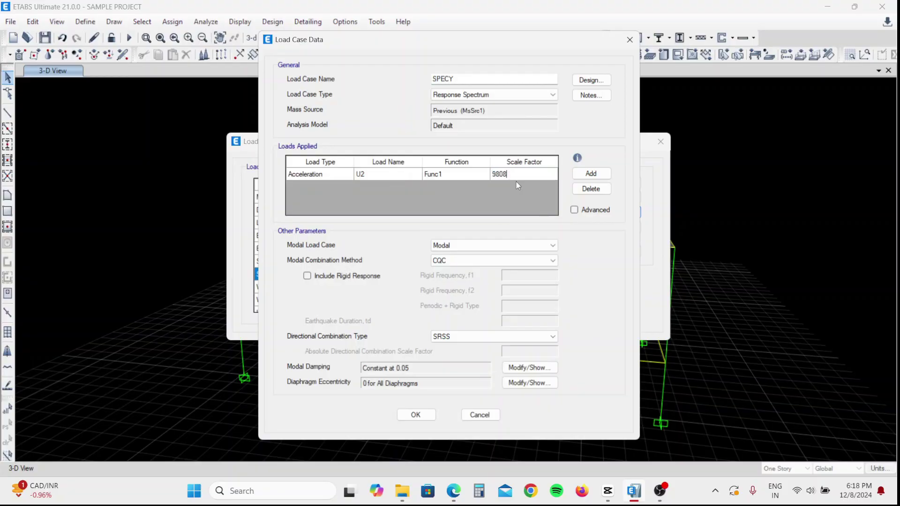
text(*1.9167)
key(Return)
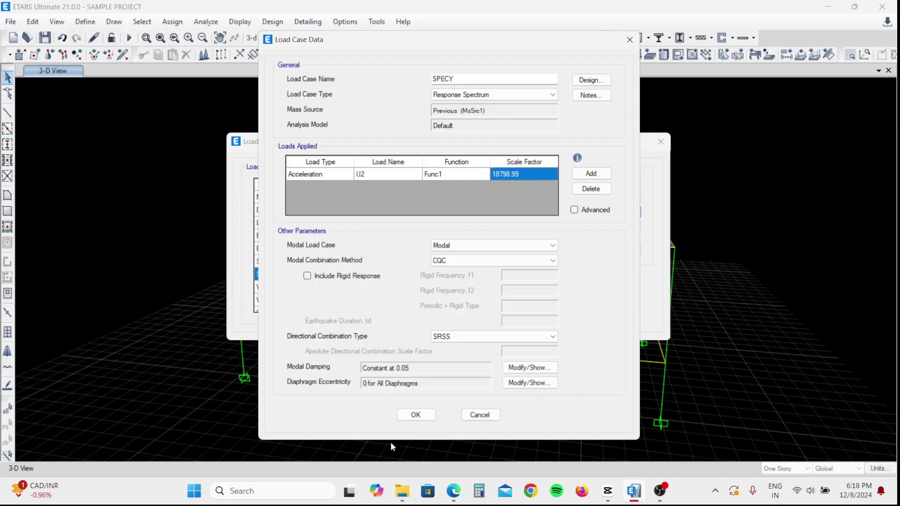
click(417, 415)
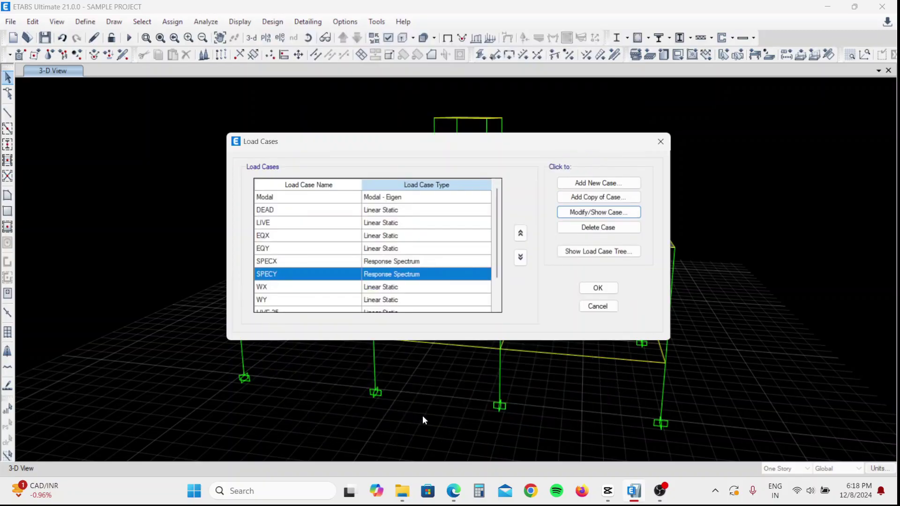
- Accept the modified load cases and rerun the analysis
click(609, 288)
click(129, 38)
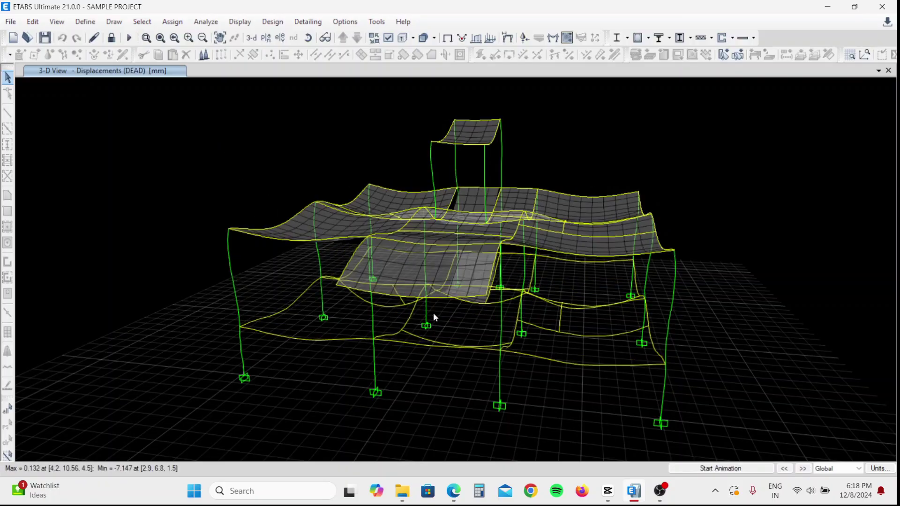
- Show only the Modal Participating Mass Ratios table from the structure output results, with Base Reactions deselected
click(240, 21)
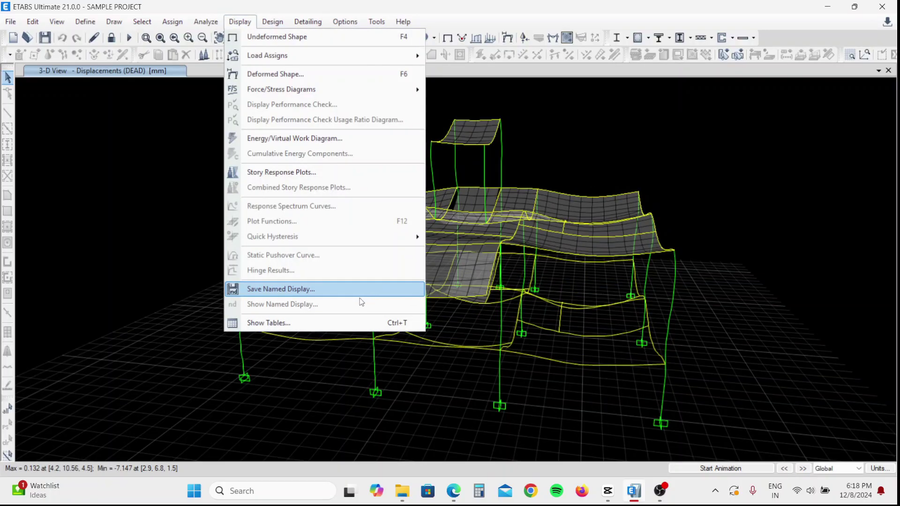
click(295, 320)
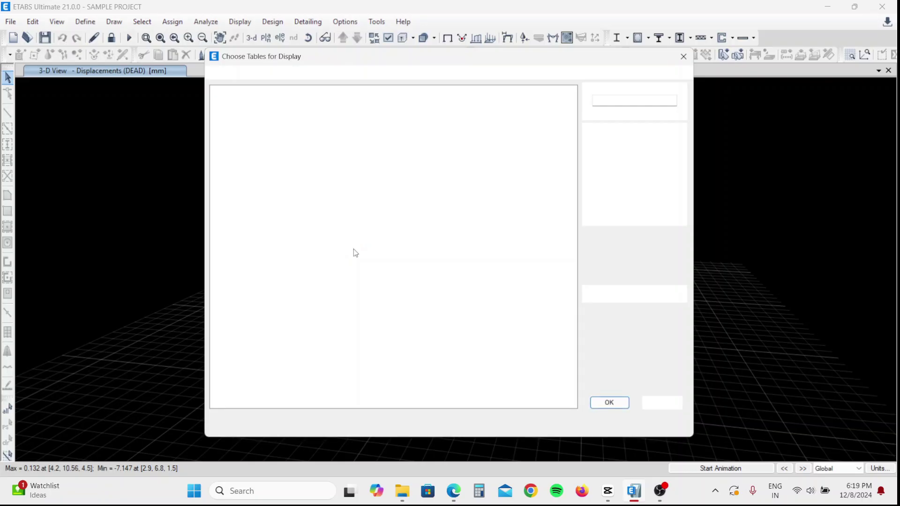
click(226, 240)
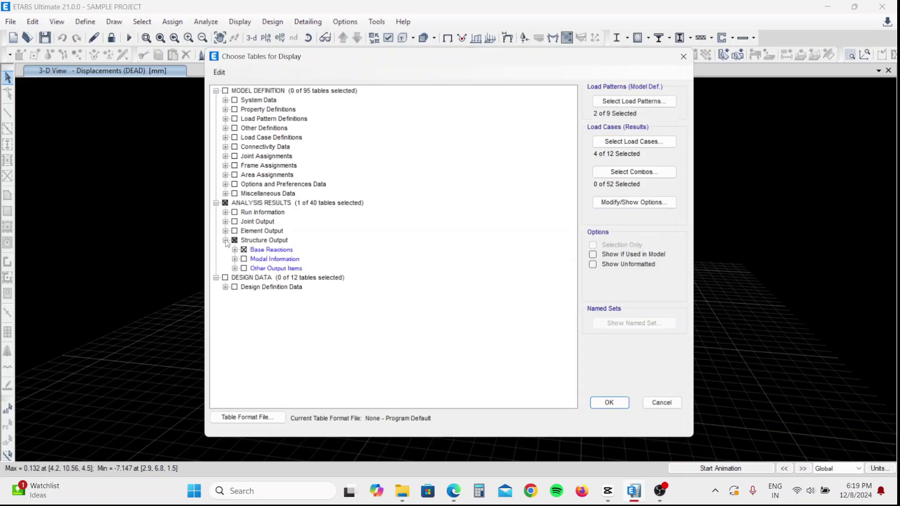
click(247, 250)
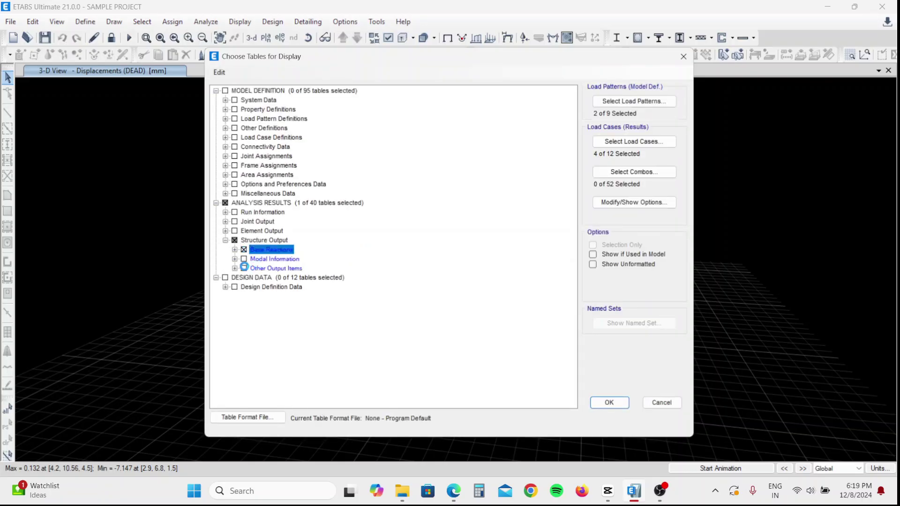
click(243, 251)
click(235, 259)
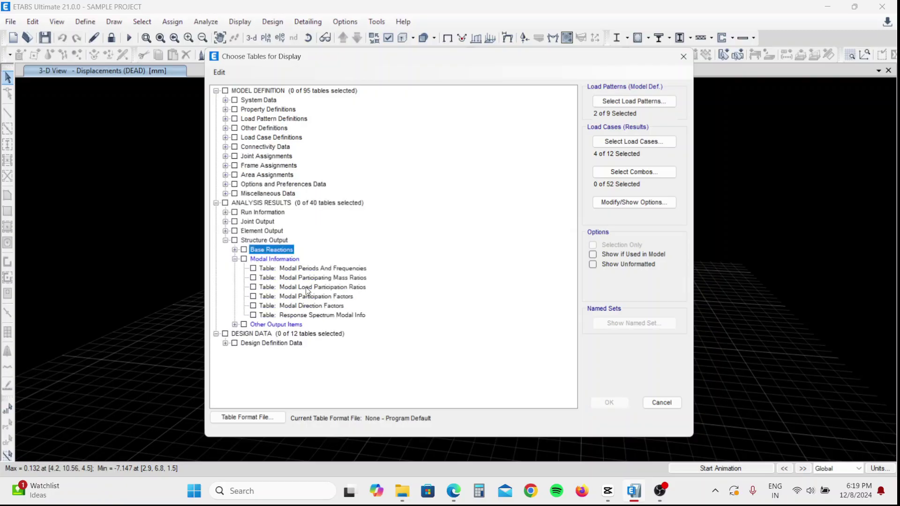
click(253, 278)
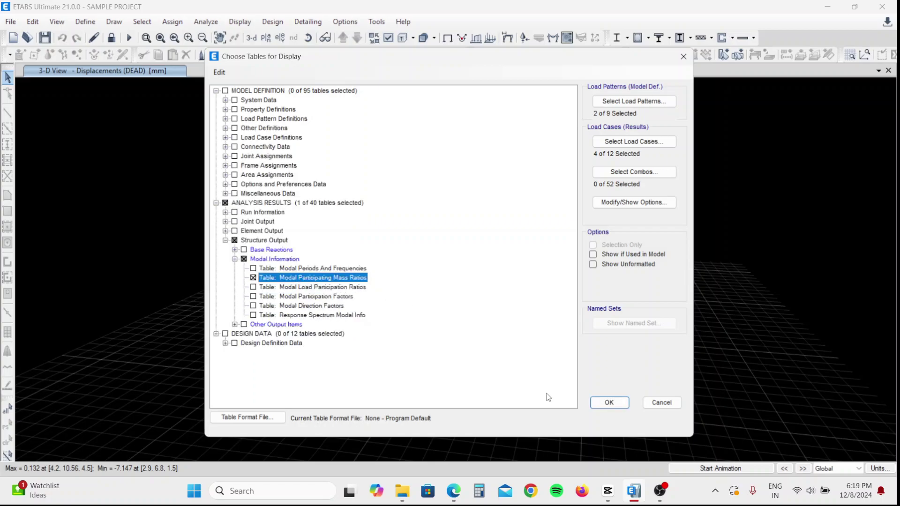
click(601, 401)
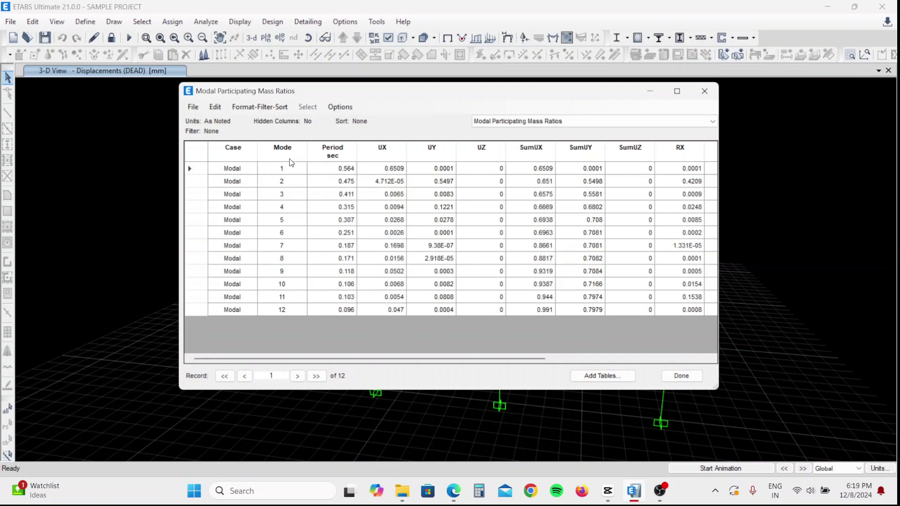
- Examine the UX, UY and RZ mass participation and cumulative sums for each mode, dismiss the message notifications, and close the table
click(383, 169)
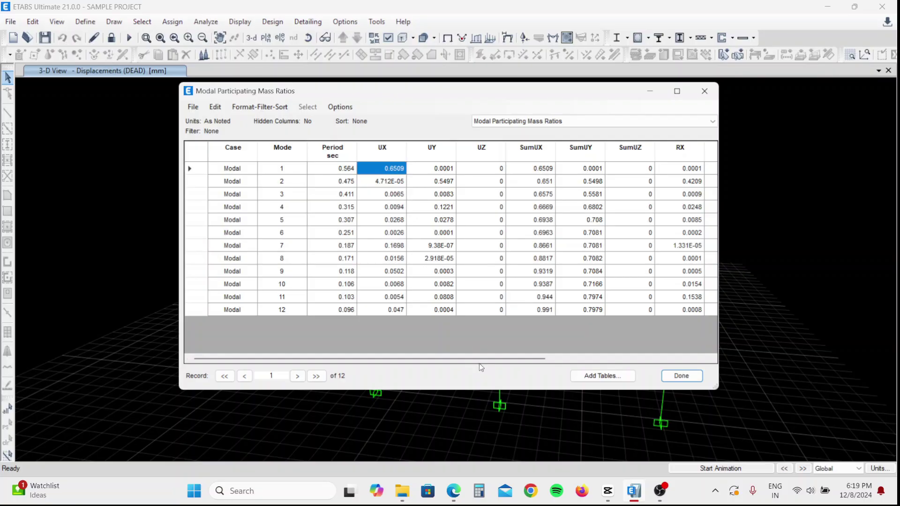
drag(491, 359, 552, 359)
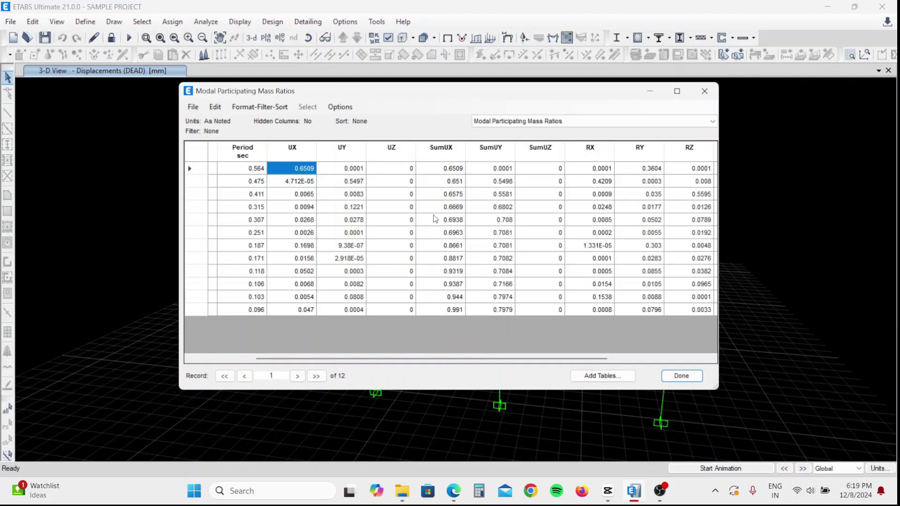
drag(574, 360, 620, 359)
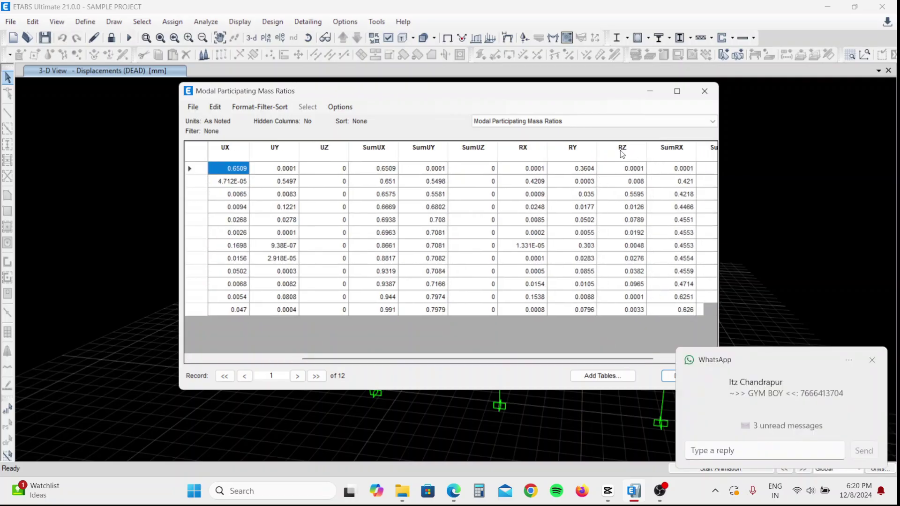
click(872, 360)
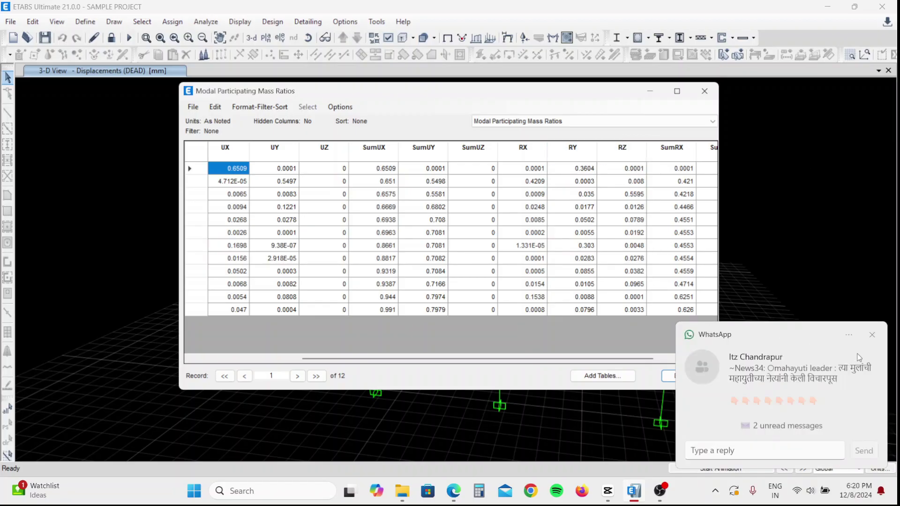
click(871, 335)
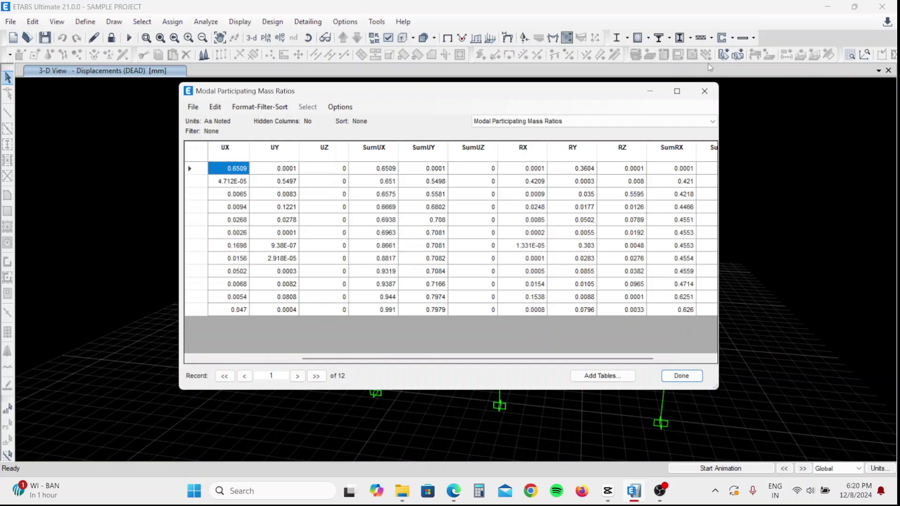
drag(650, 136, 628, 195)
click(681, 376)
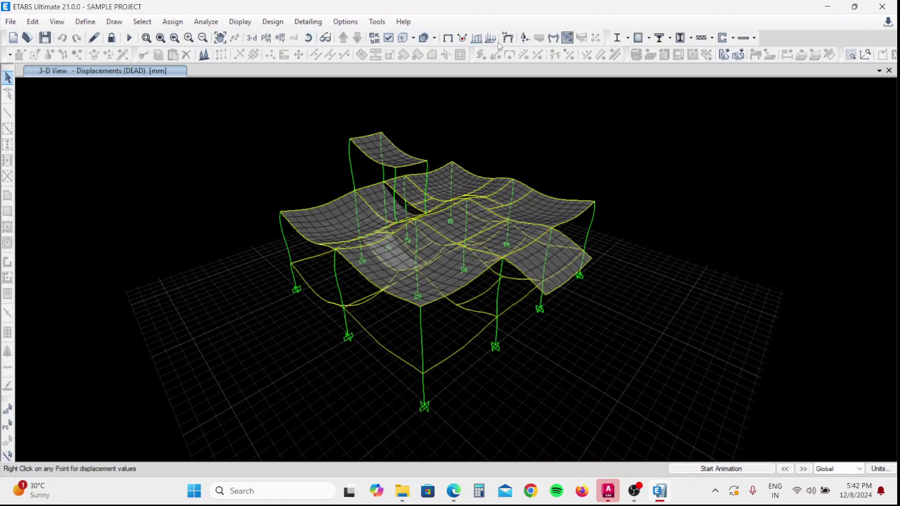
- Display the frame Shear 2-2 and Shear 3-3 force diagrams for the DEAD case
click(552, 38)
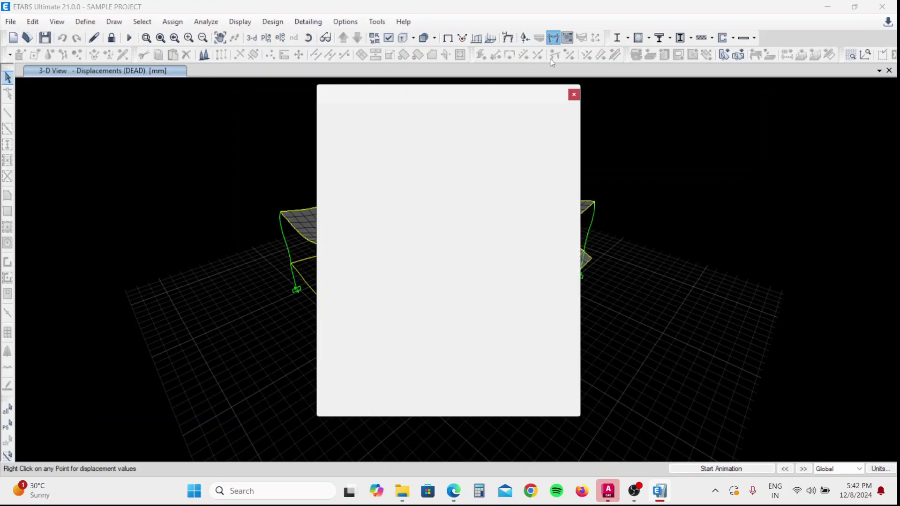
drag(442, 94, 169, 84)
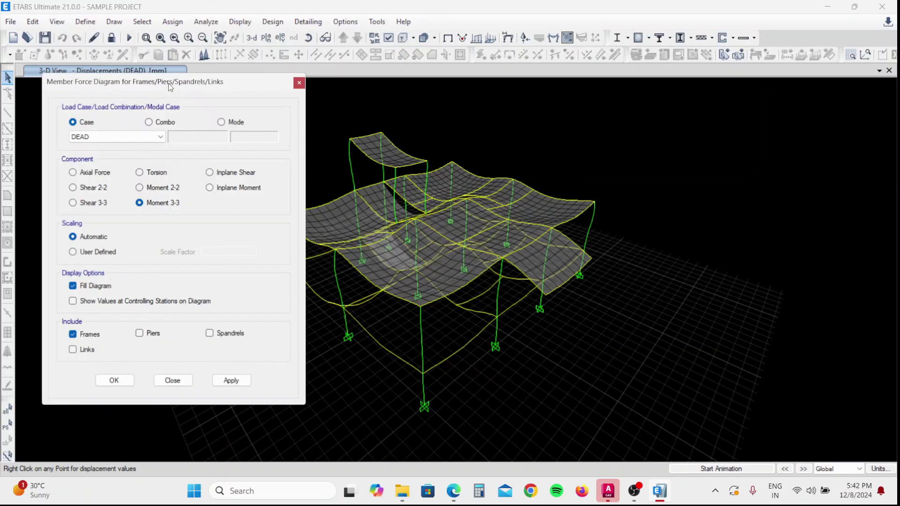
click(93, 172)
click(84, 188)
click(225, 381)
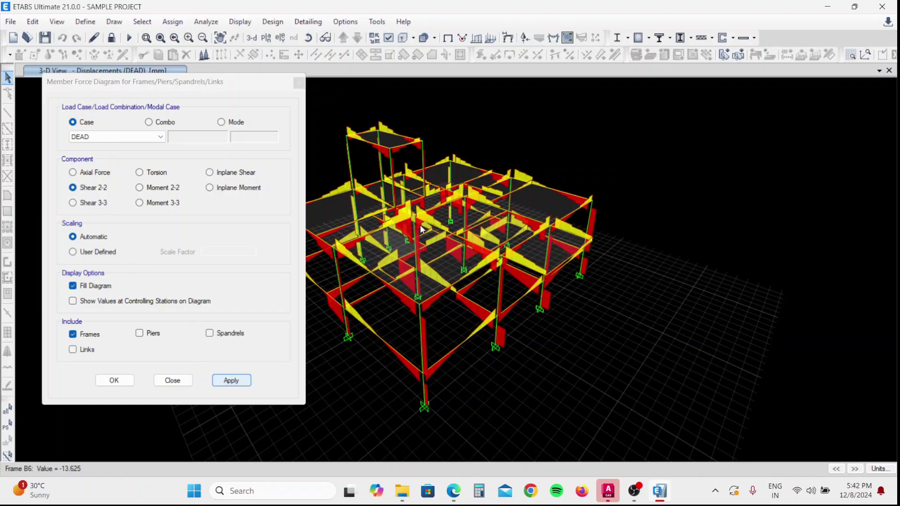
click(94, 204)
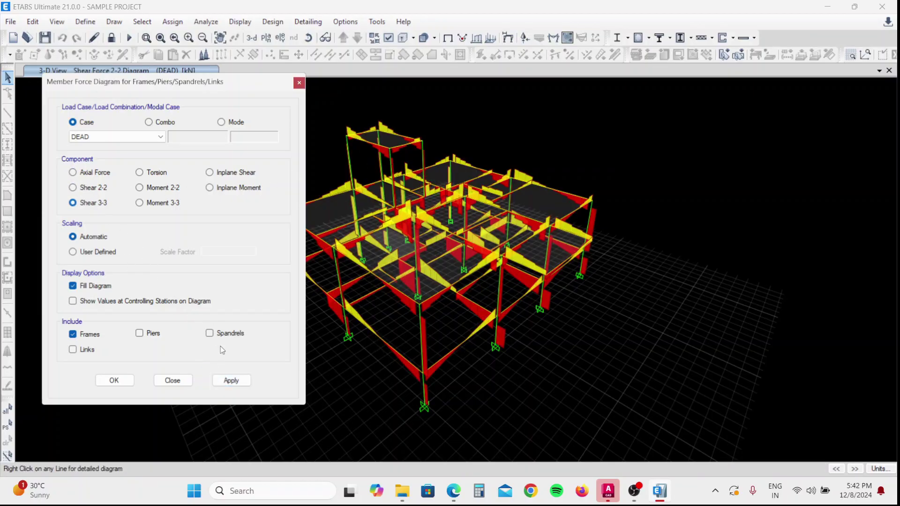
click(230, 379)
- Display the frame Moment 2-2 and Moment 3-3 diagrams for the DEAD case, and return to the undeformed shape
click(146, 188)
click(231, 381)
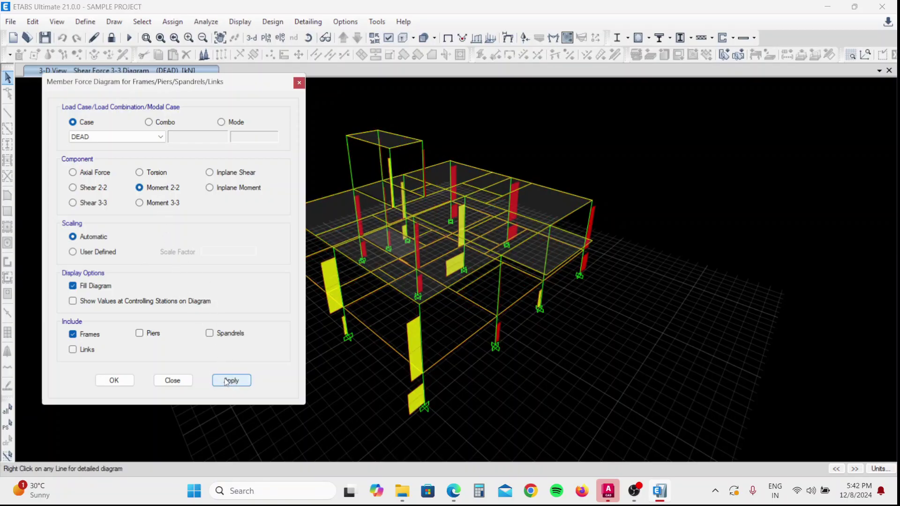
click(139, 203)
click(231, 380)
click(221, 122)
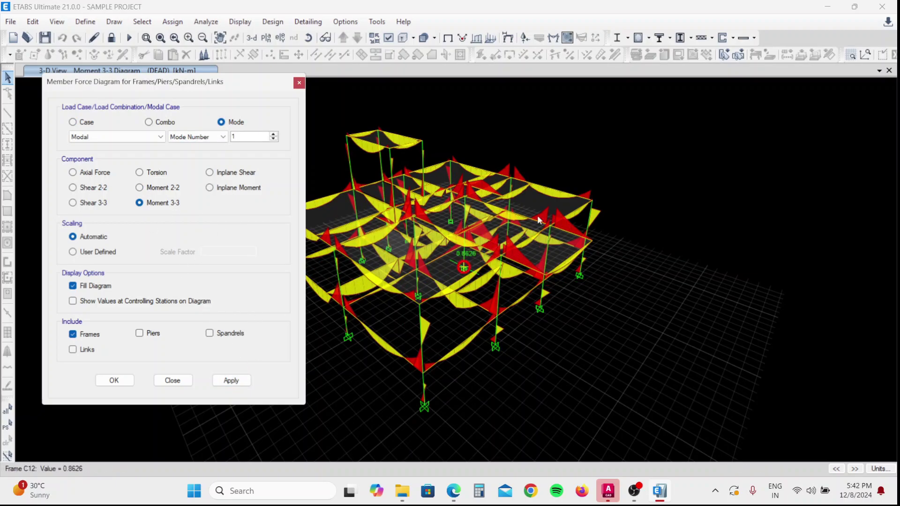
click(299, 83)
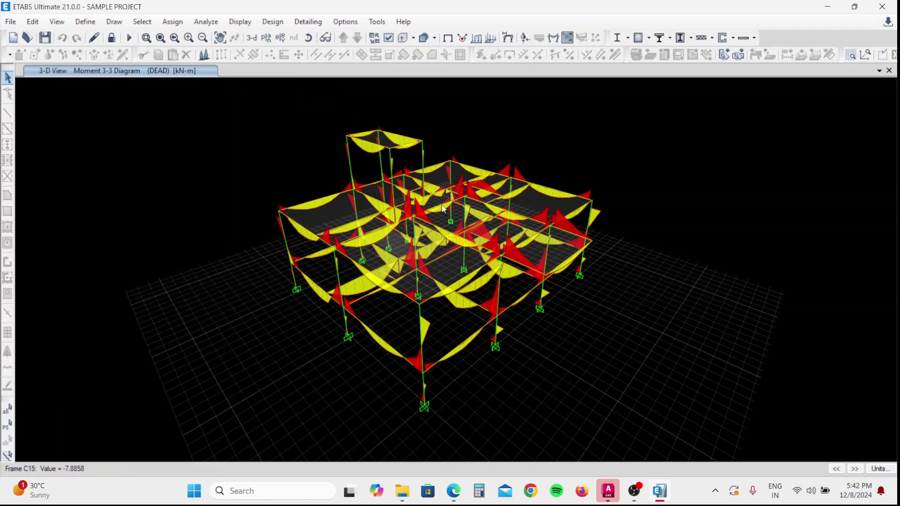
click(448, 38)
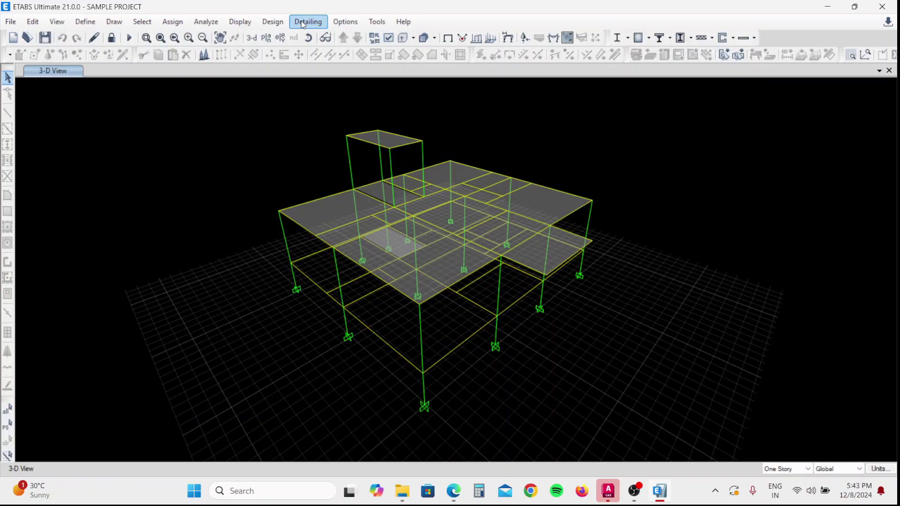
- Run the concrete frame design check on the whole model and view the longitudinal reinforcing from another side
click(638, 38)
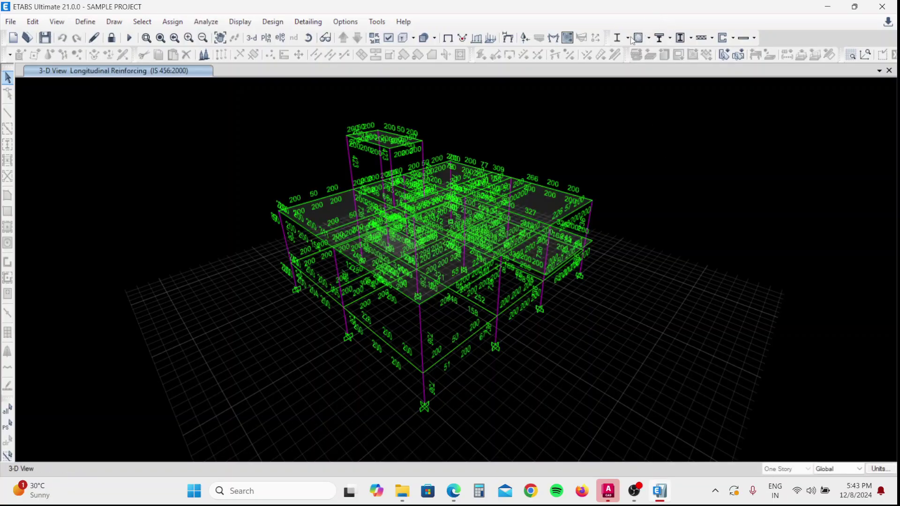
mouse_move(535, 368)
shift+middle_down()
mouse_move(414, 333)
mouse_move(445, 356)
mouse_move(481, 360)
shift+middle_up()
shift+middle_drag(586, 351, 516, 364)
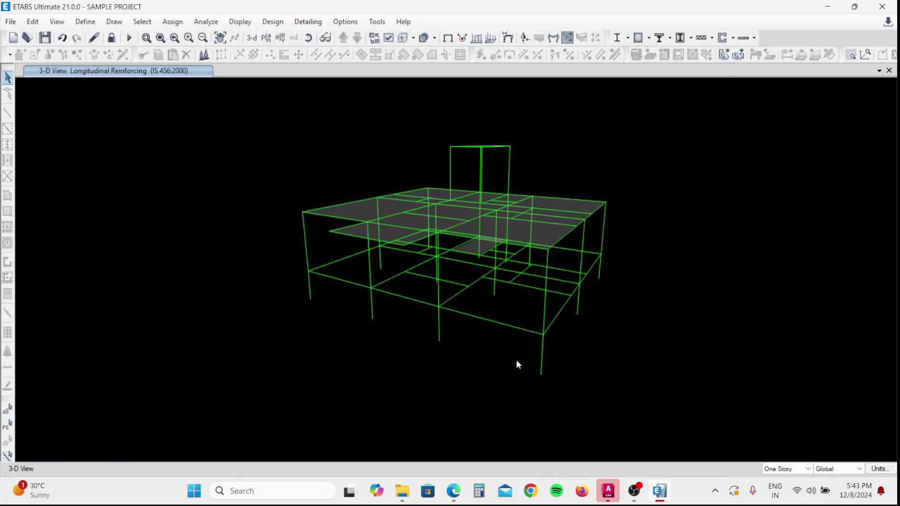
- Verify that all concrete frame members passed the design check
click(649, 39)
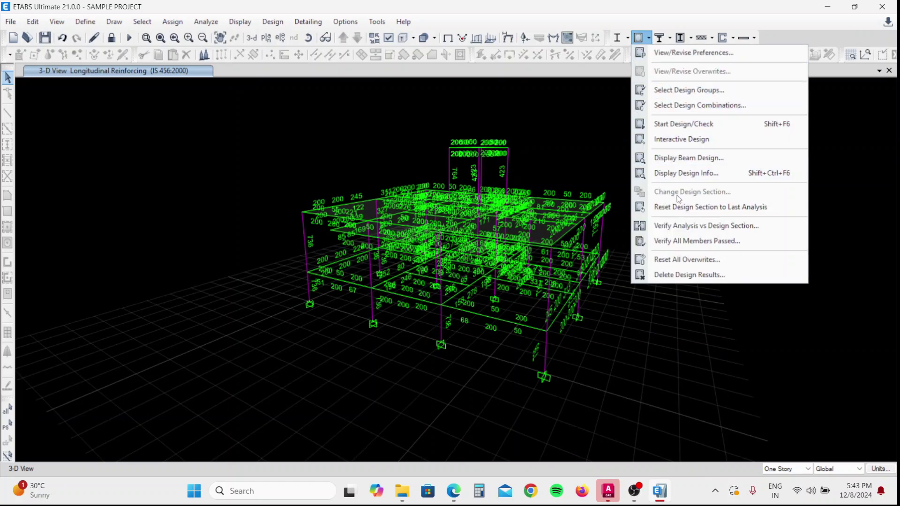
click(671, 242)
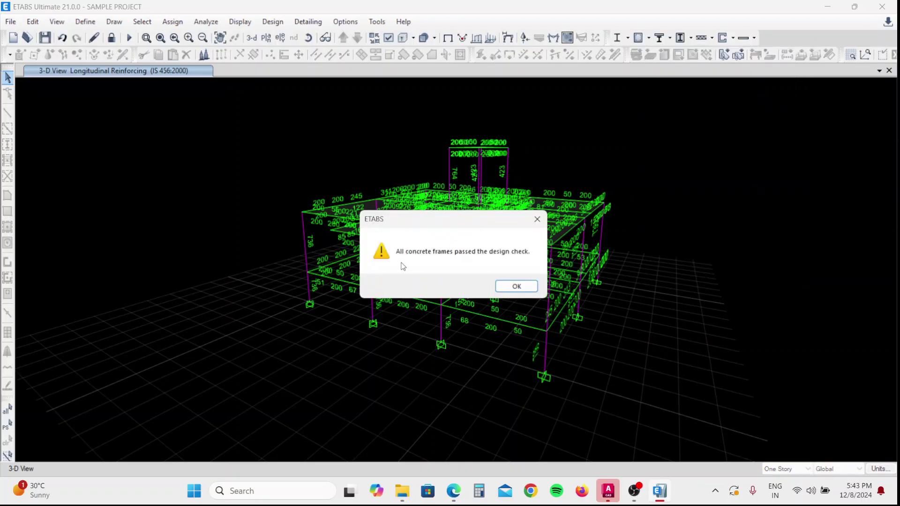
click(517, 288)
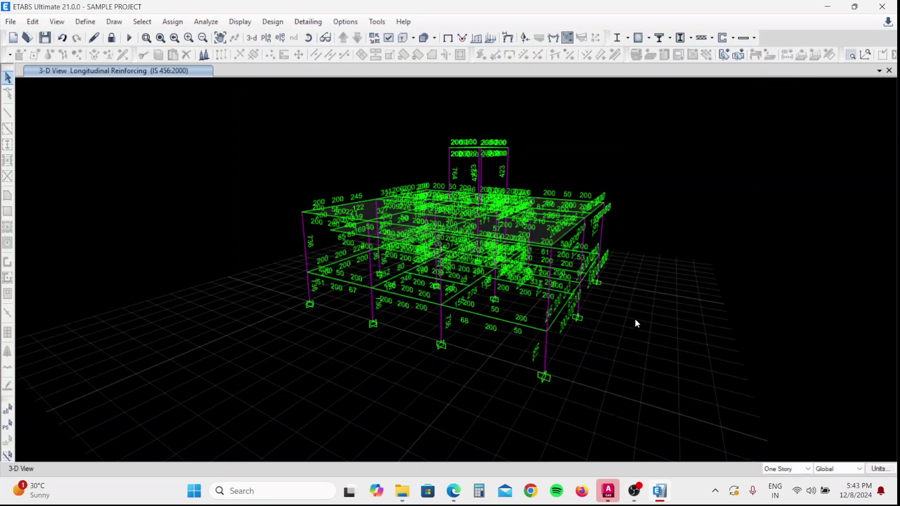
- Inspect the longitudinal reinforcing from the other sides and restore the undeformed shape display
shift+middle_drag(627, 334, 659, 323)
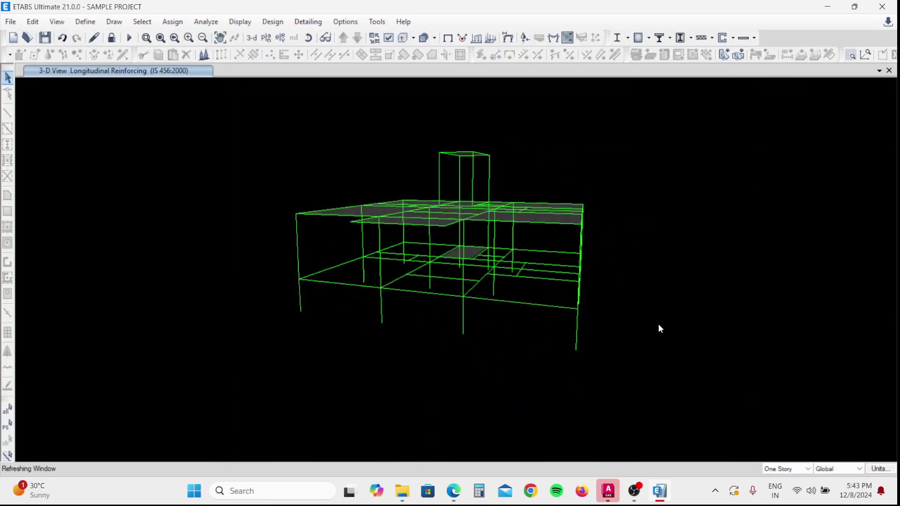
shift+middle_drag(550, 252, 689, 289)
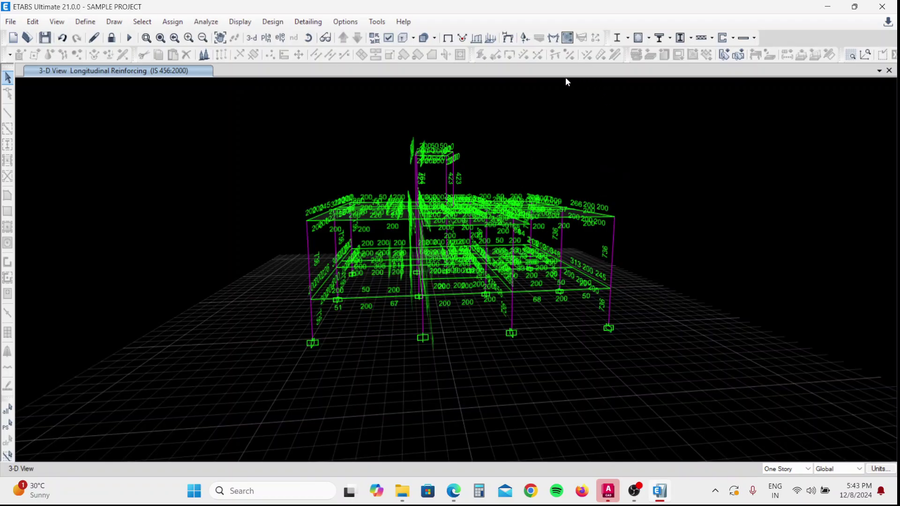
click(447, 38)
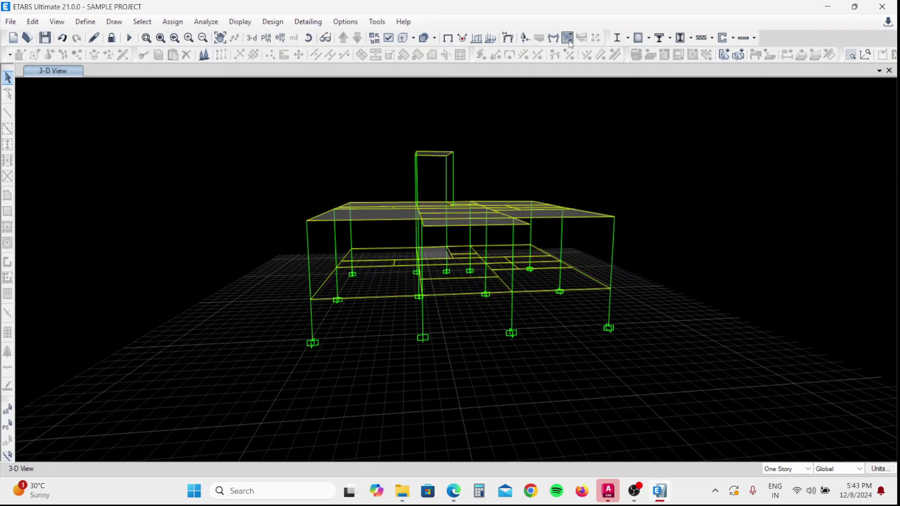
- Review the concrete frame design preferences for the design code, and close them while keeping the existing design results
click(266, 25)
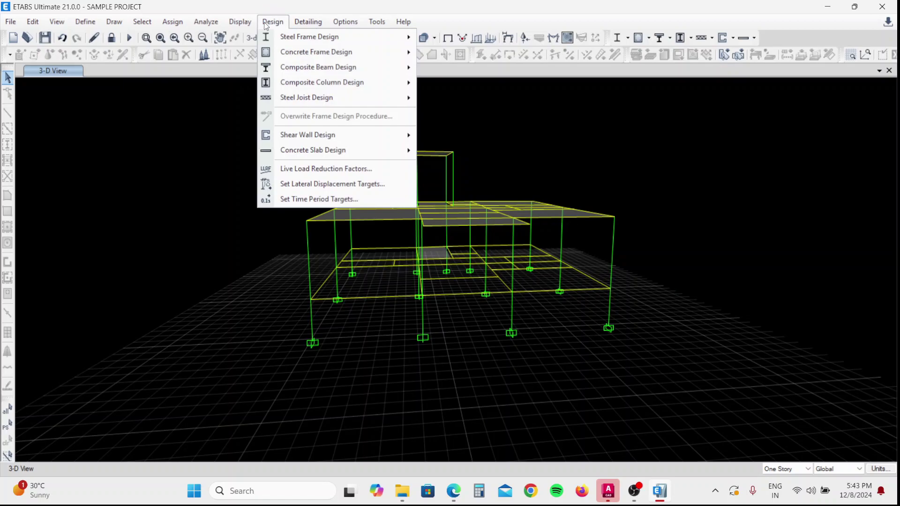
mouse_move(313, 67)
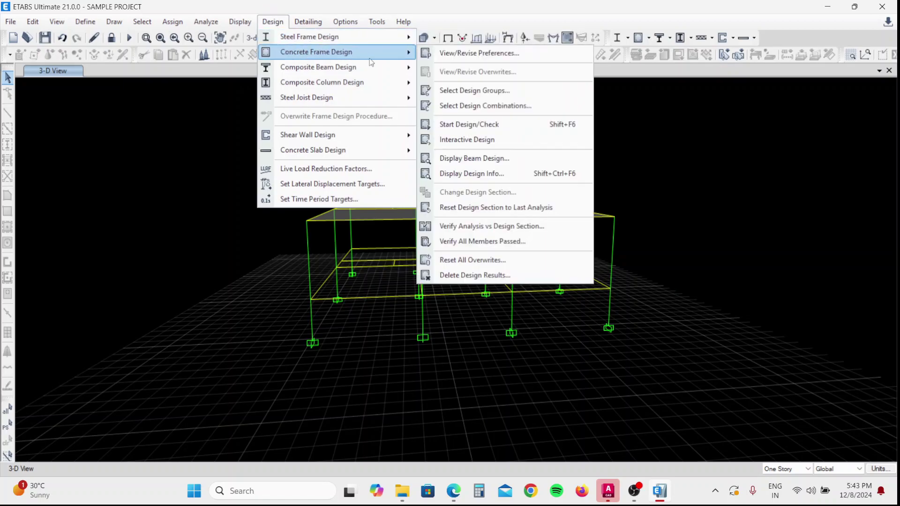
mouse_move(343, 81)
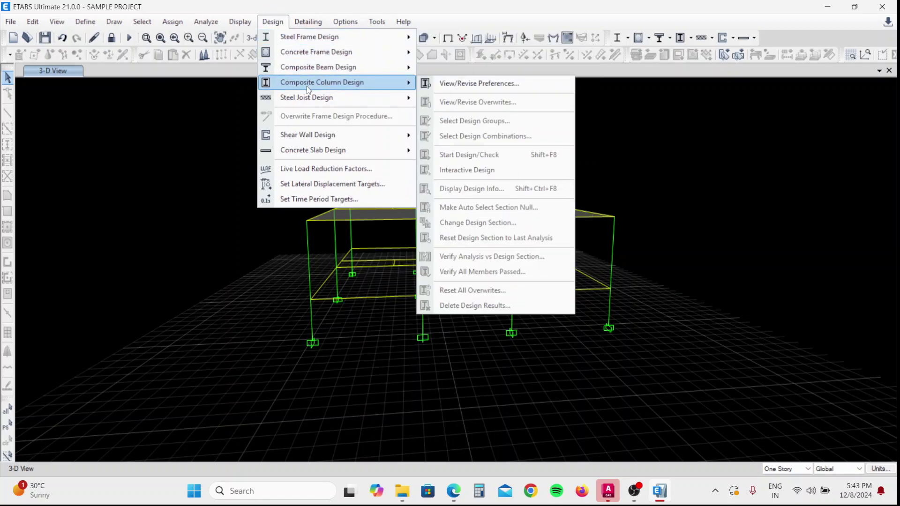
mouse_move(346, 141)
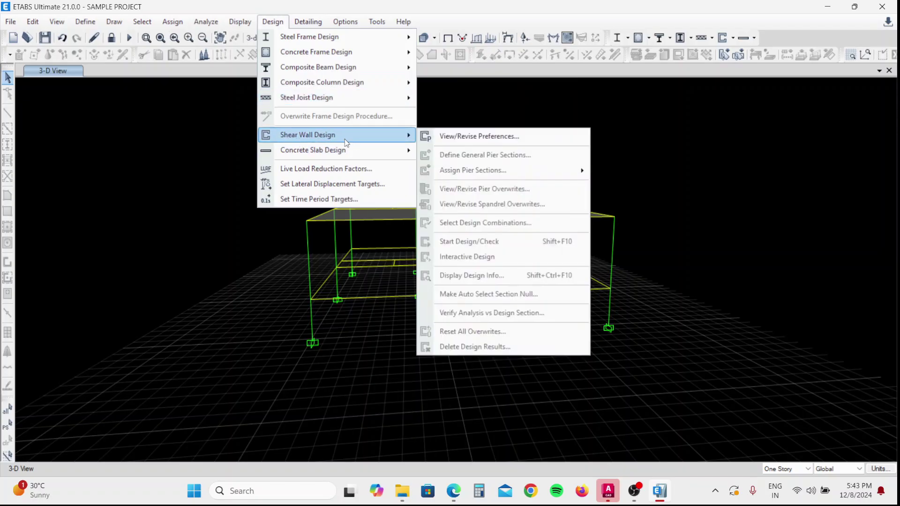
mouse_move(330, 51)
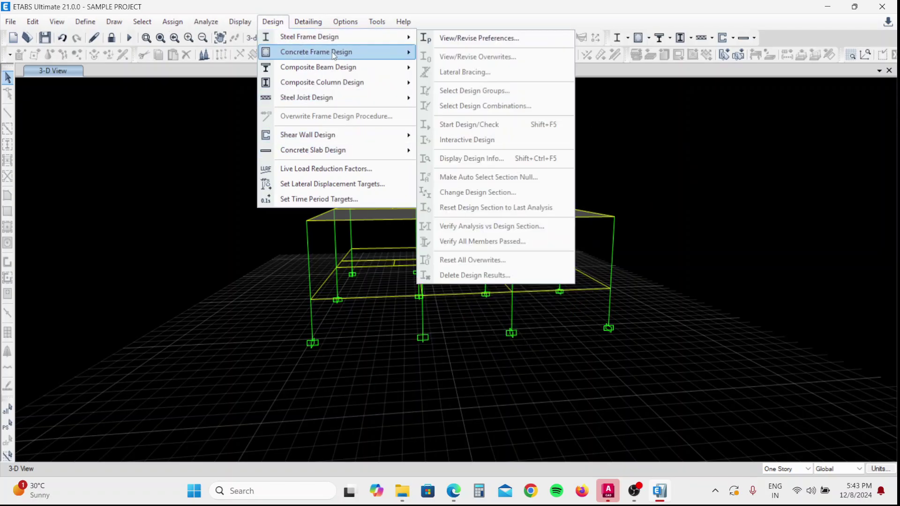
click(457, 55)
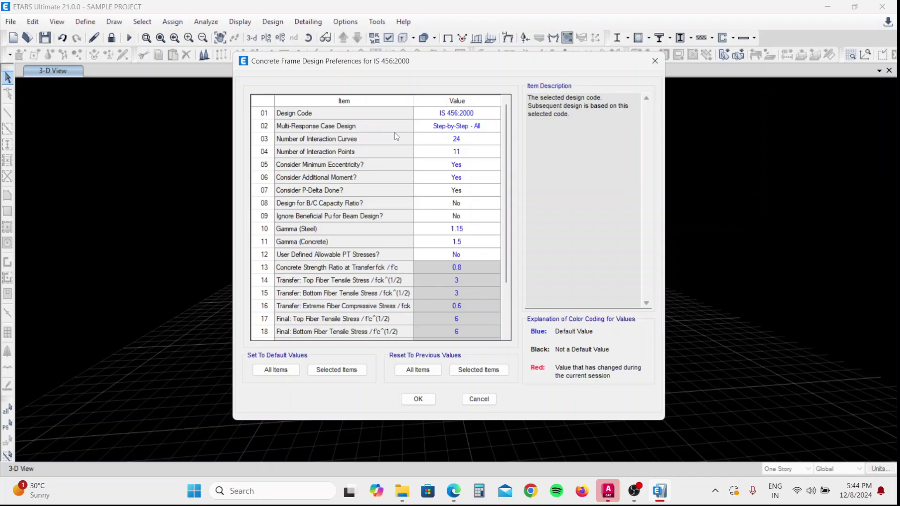
click(418, 398)
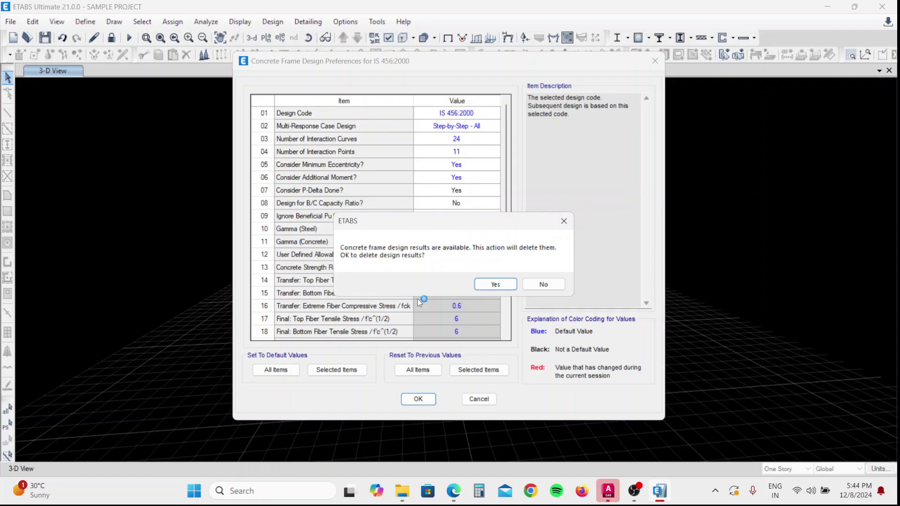
click(537, 286)
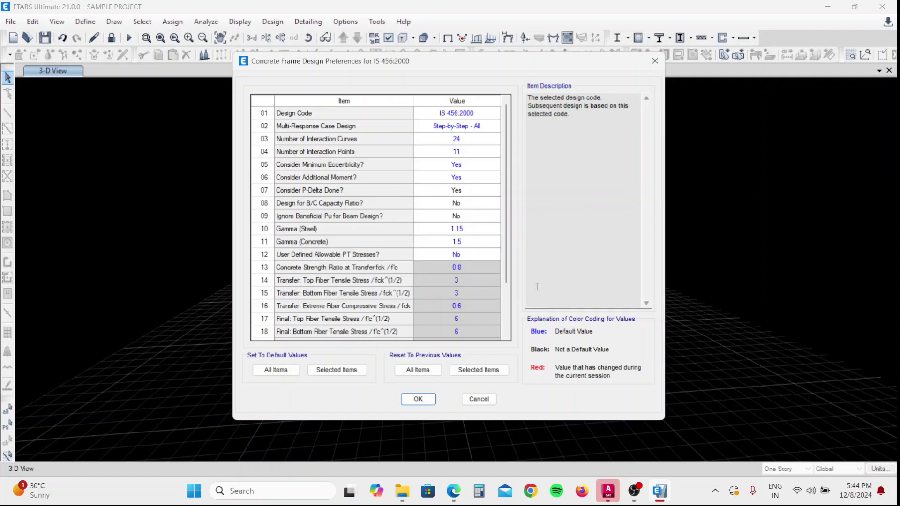
click(655, 61)
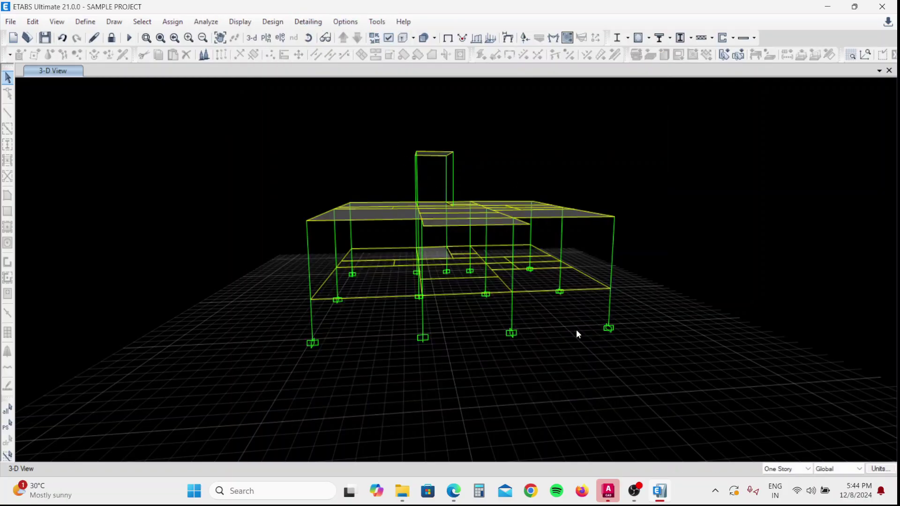
middle_drag(430, 172, 403, 145)
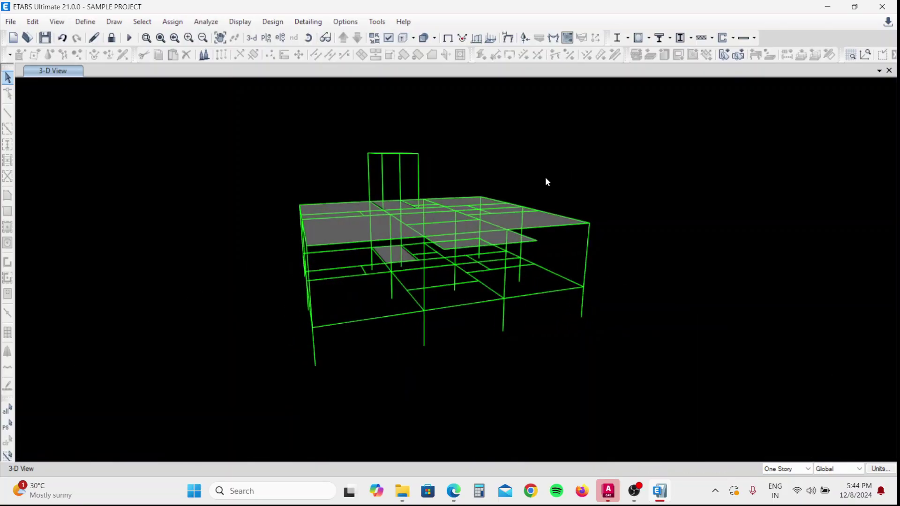
middle_drag(455, 358, 497, 344)
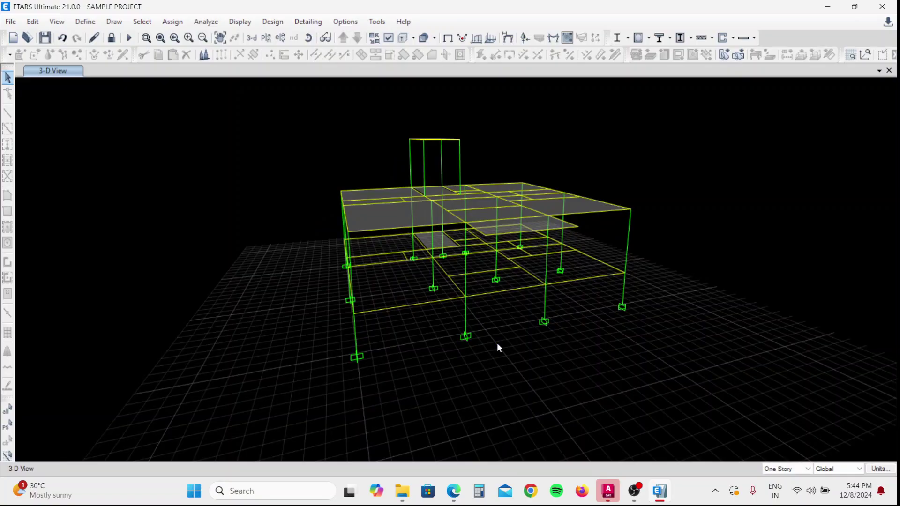